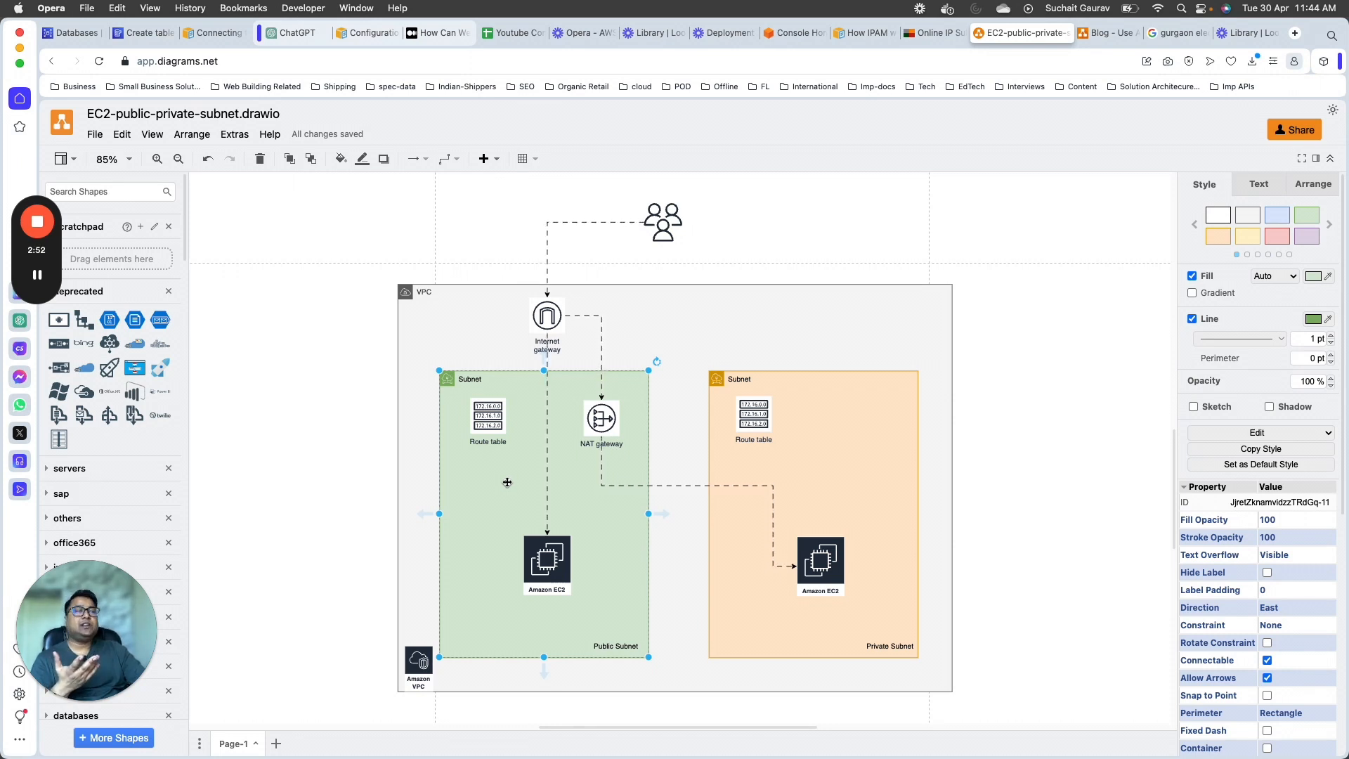
Step: Examine the VPC diagram's public and private EC2 instances, private subnet, internet gateway and public route table
click(820, 558)
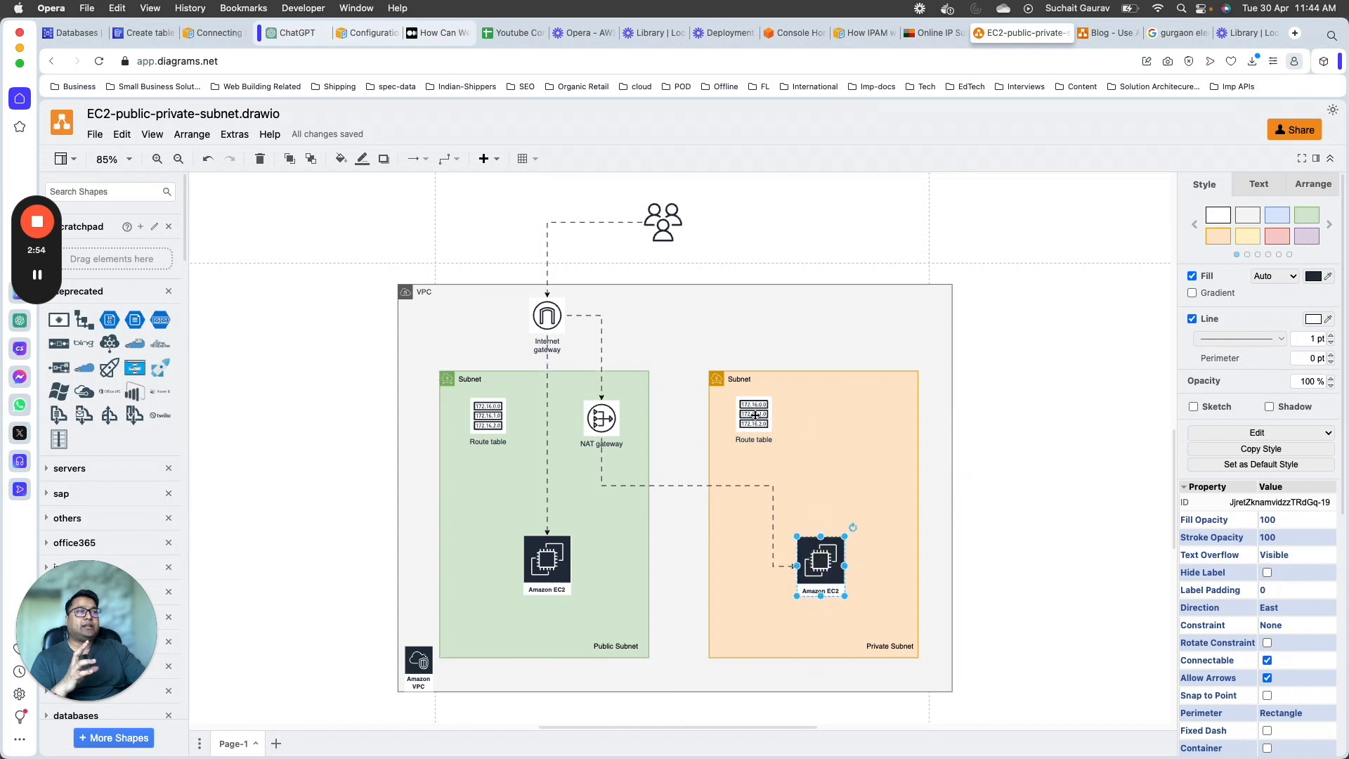
click(548, 539)
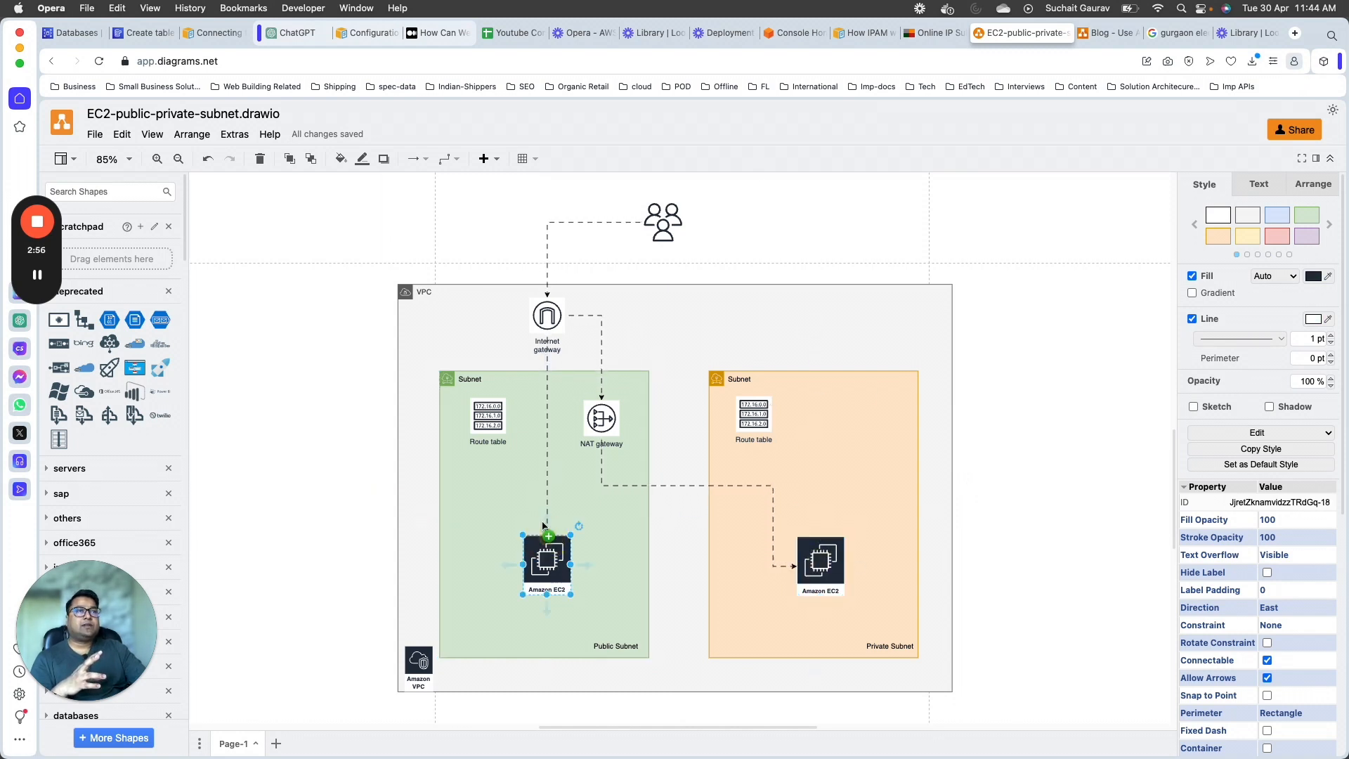
scroll(546, 635, down, 1)
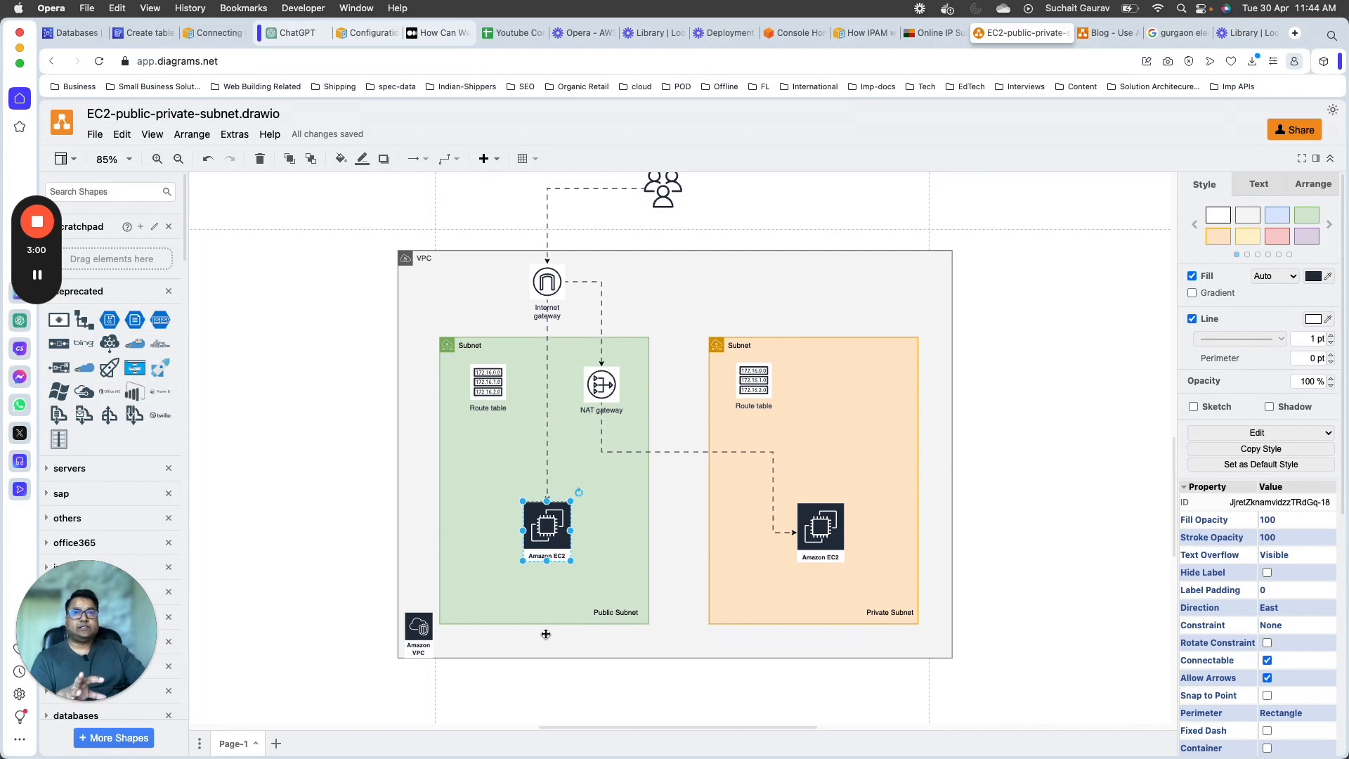
click(806, 504)
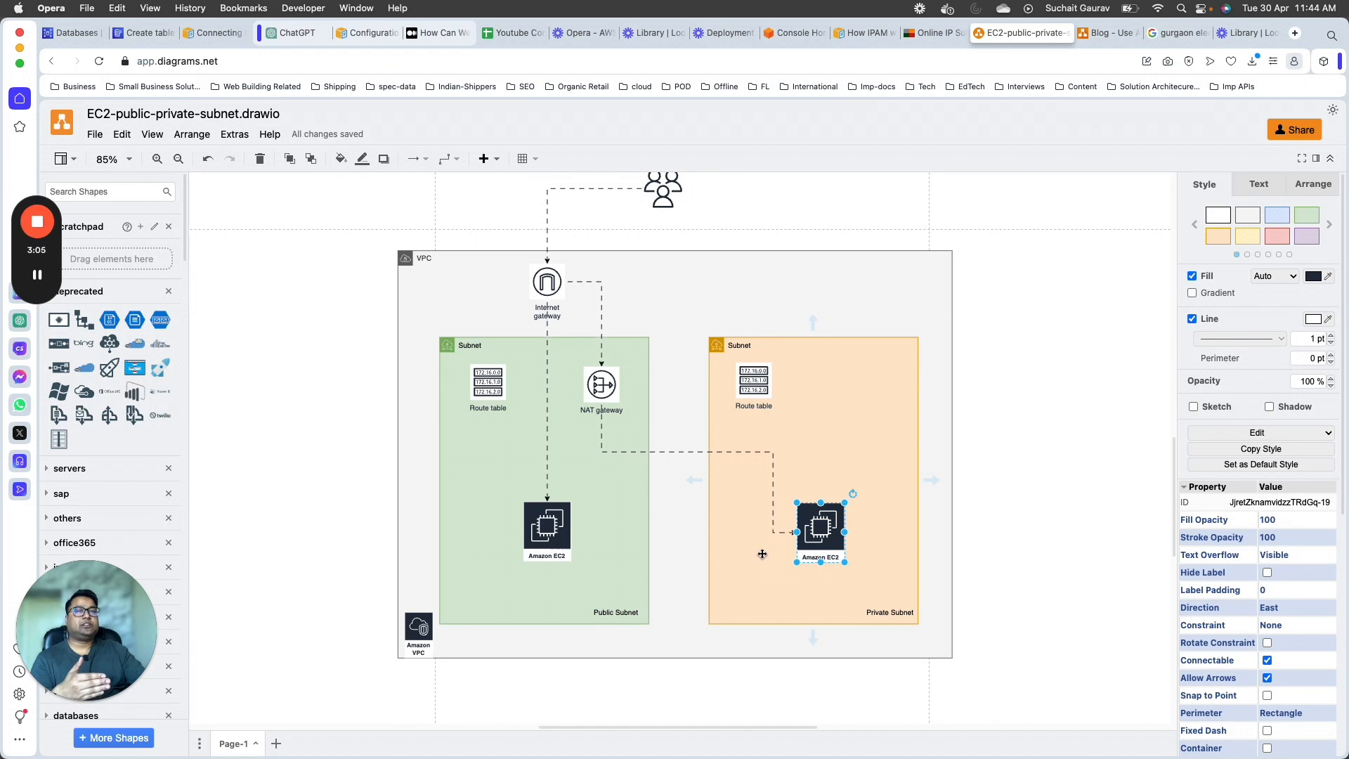
click(551, 556)
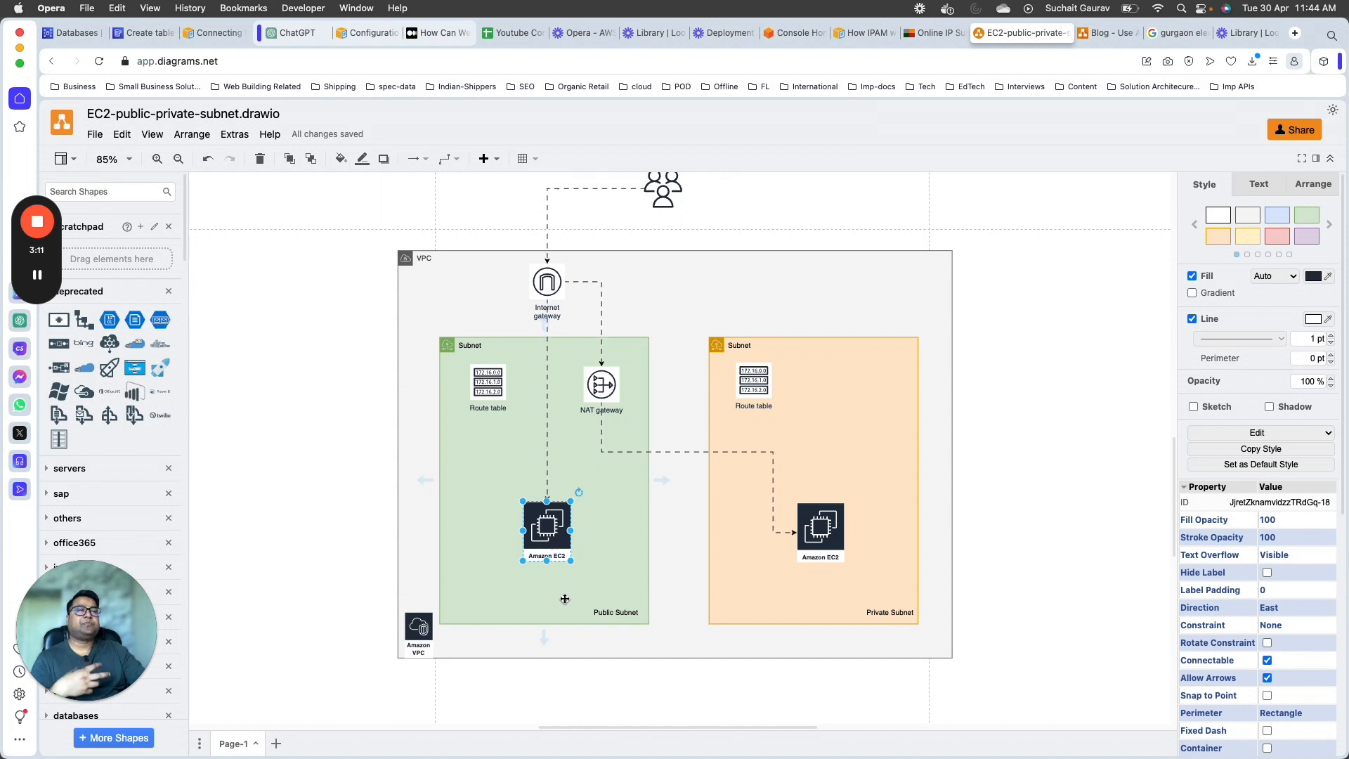
click(735, 548)
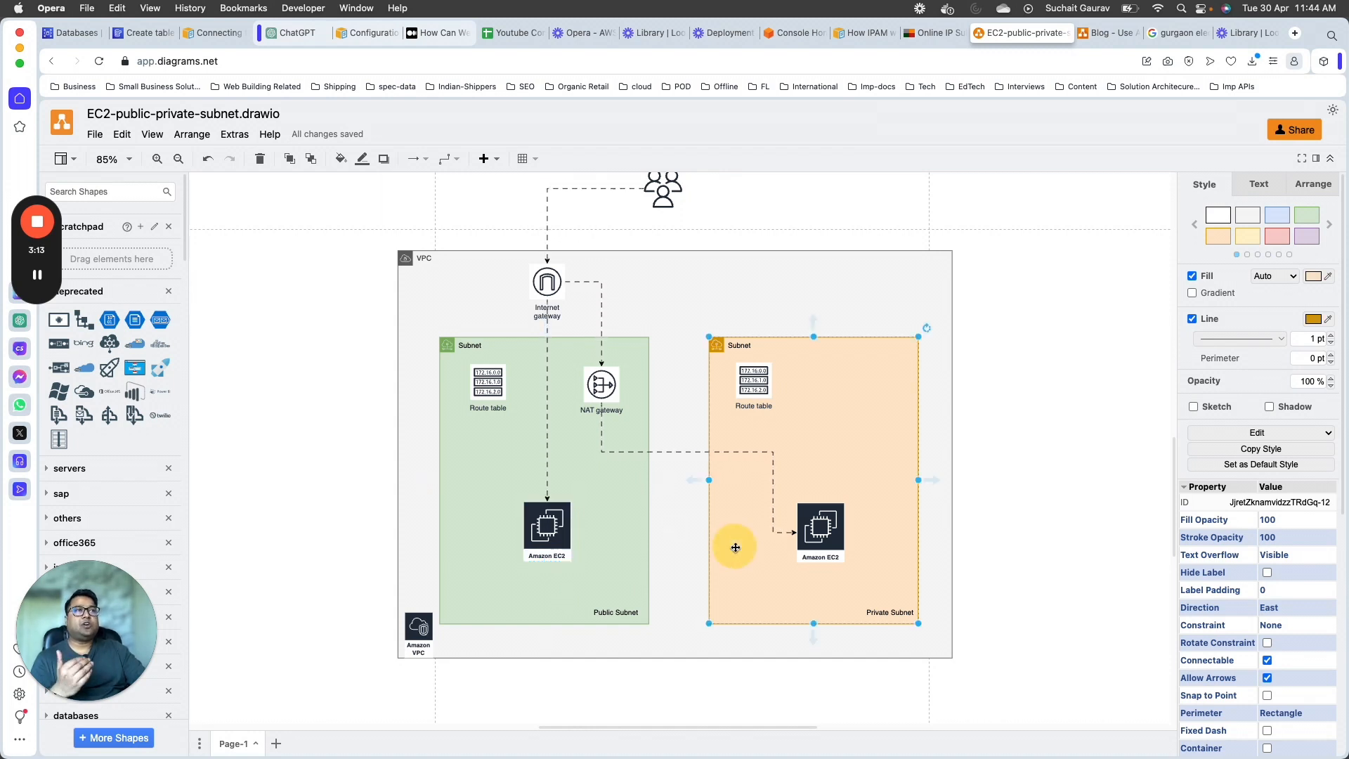
click(807, 535)
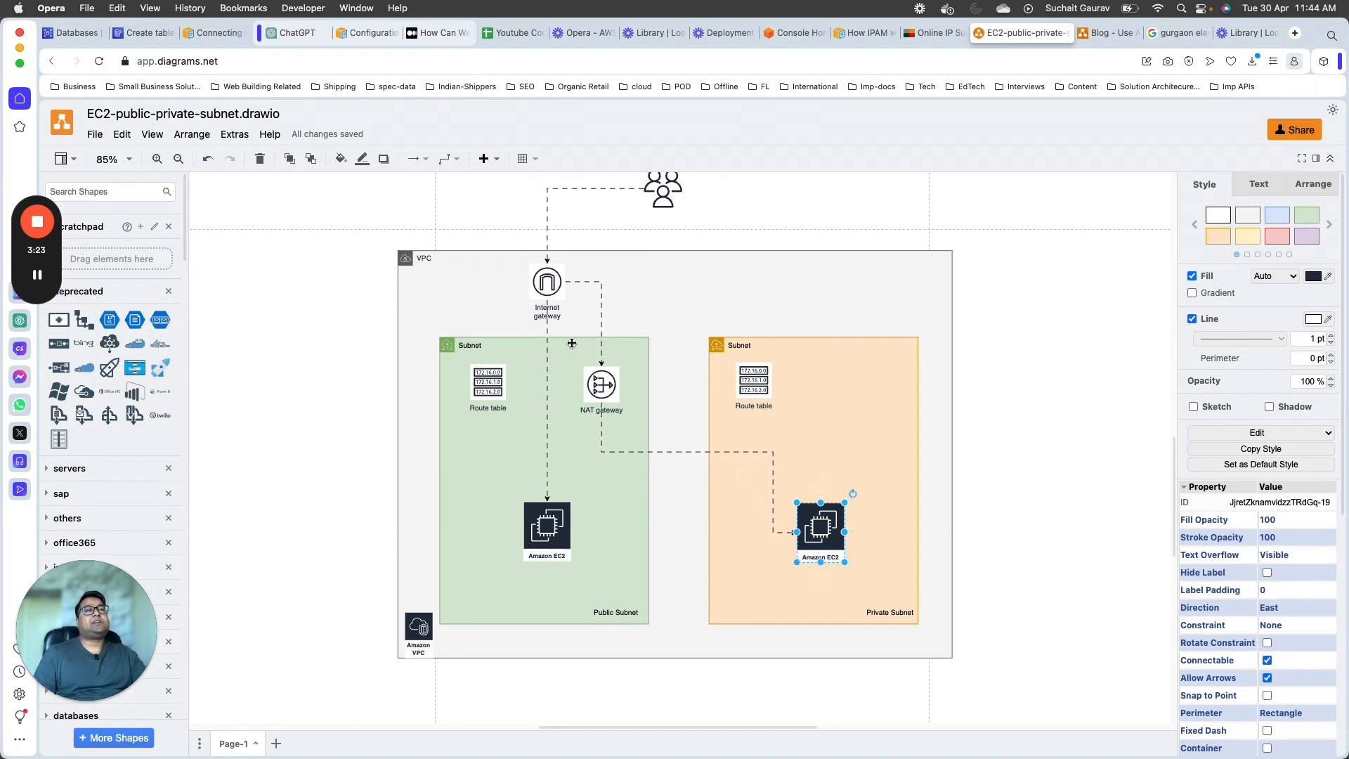
click(547, 282)
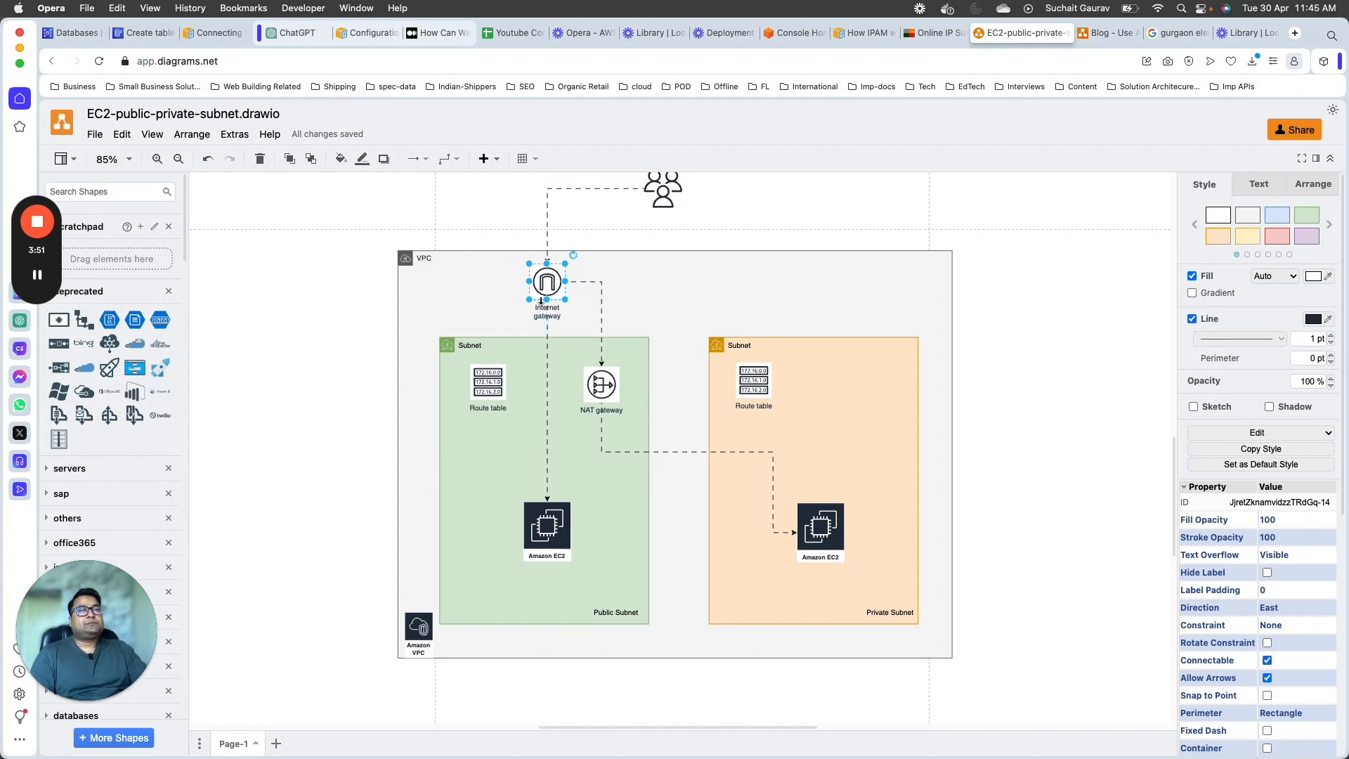
click(492, 383)
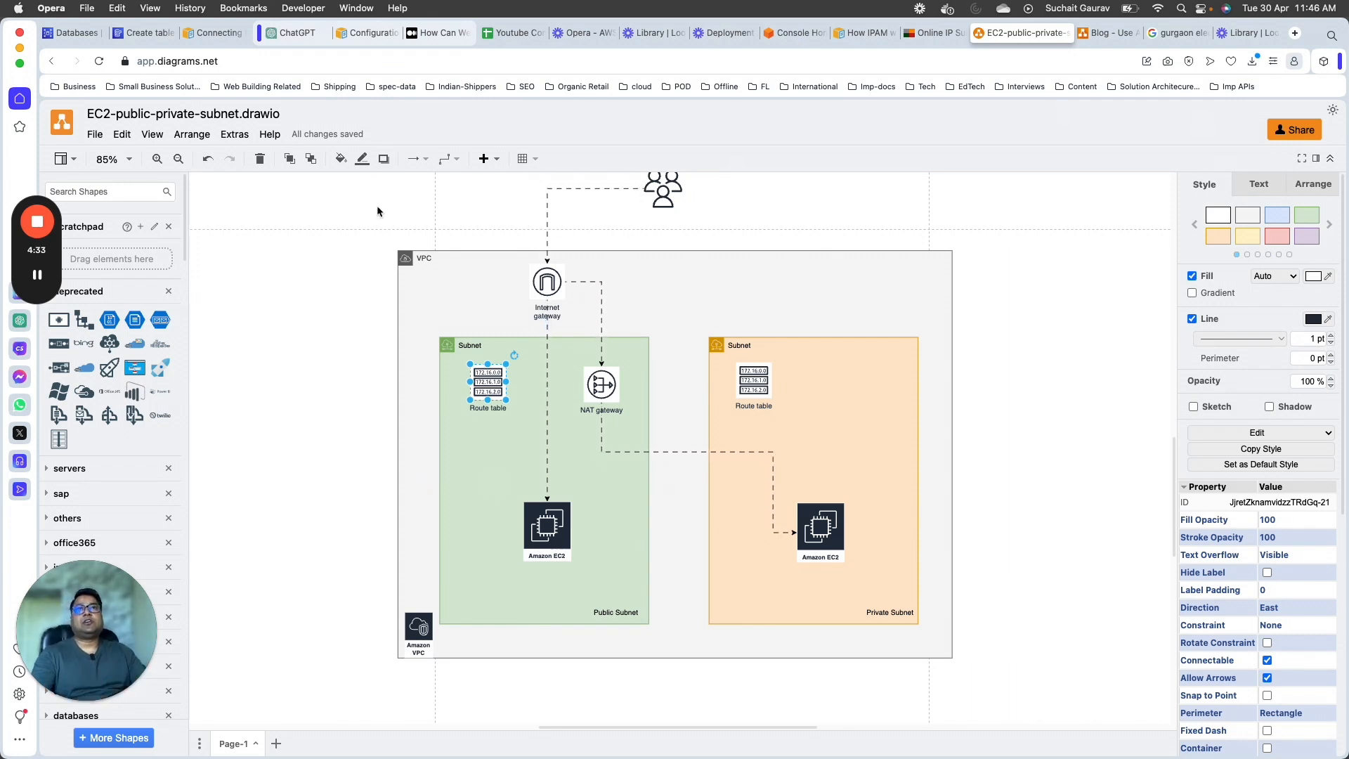
Step: Search the shape library for "aws security group" and insert the solid-bordered Security group box into the diagram
click(130, 195)
text(aws)
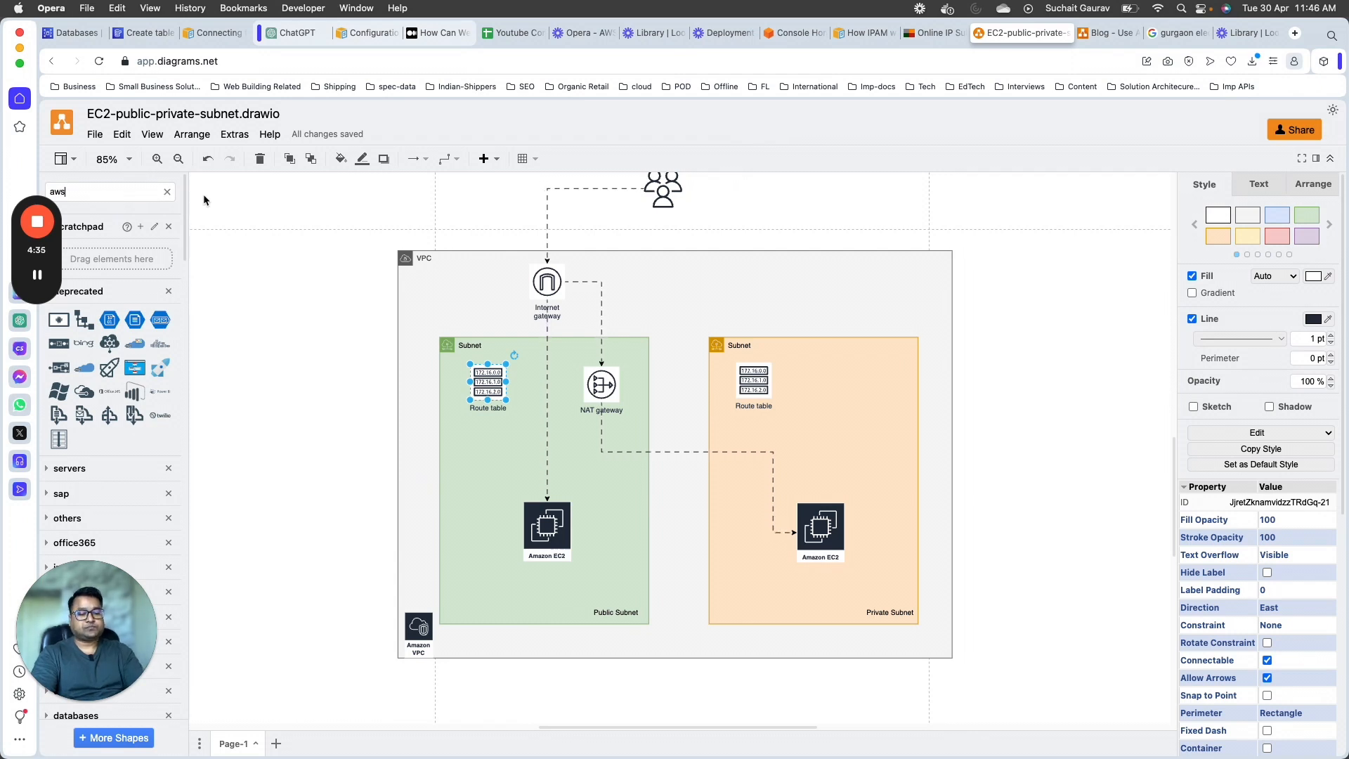
text( secur)
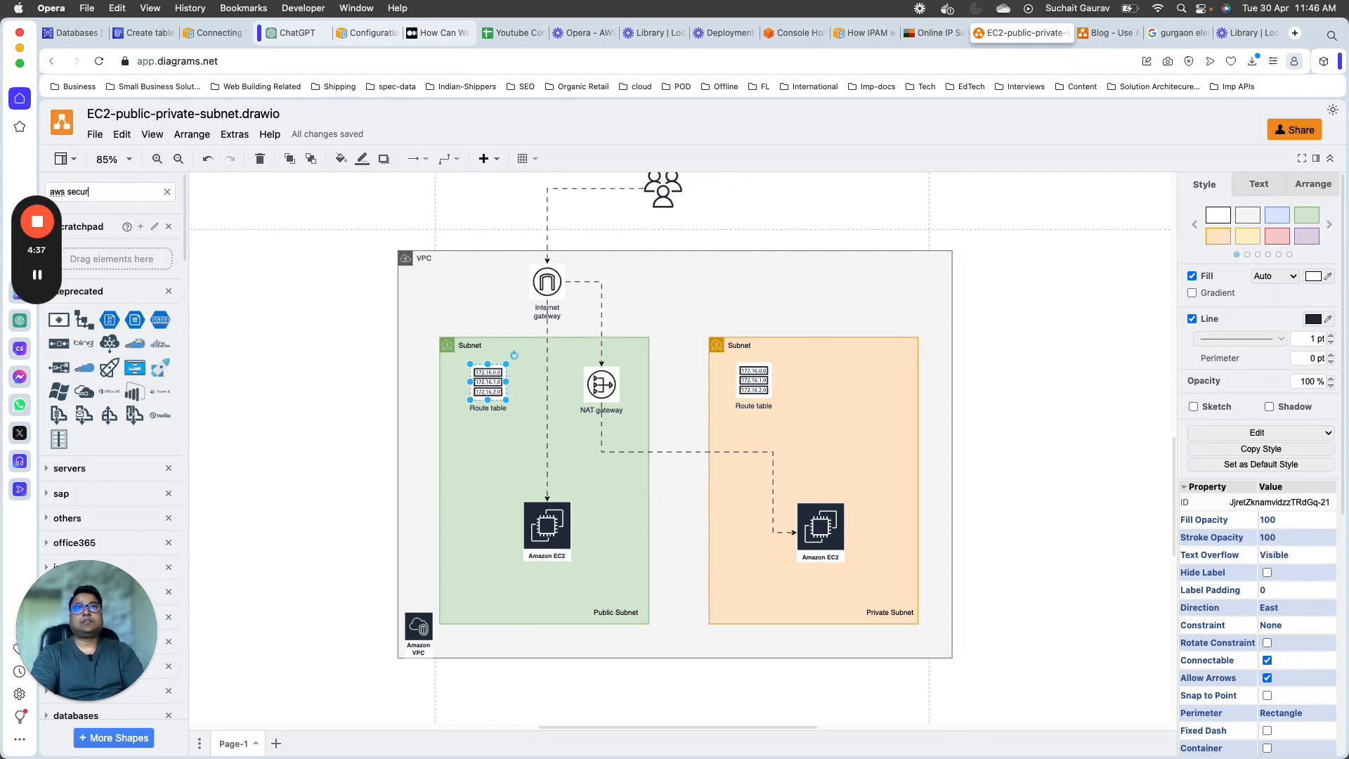
text(ity group)
key(Return)
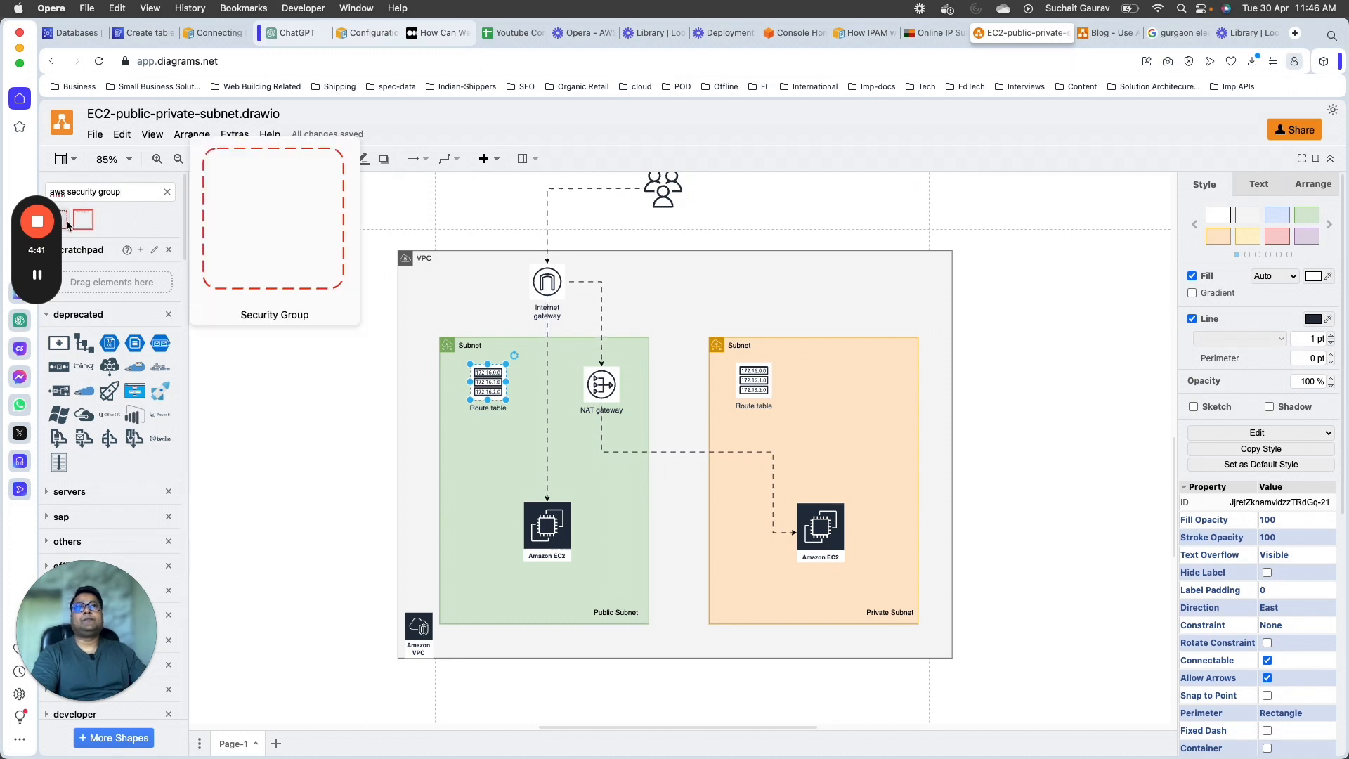
click(82, 220)
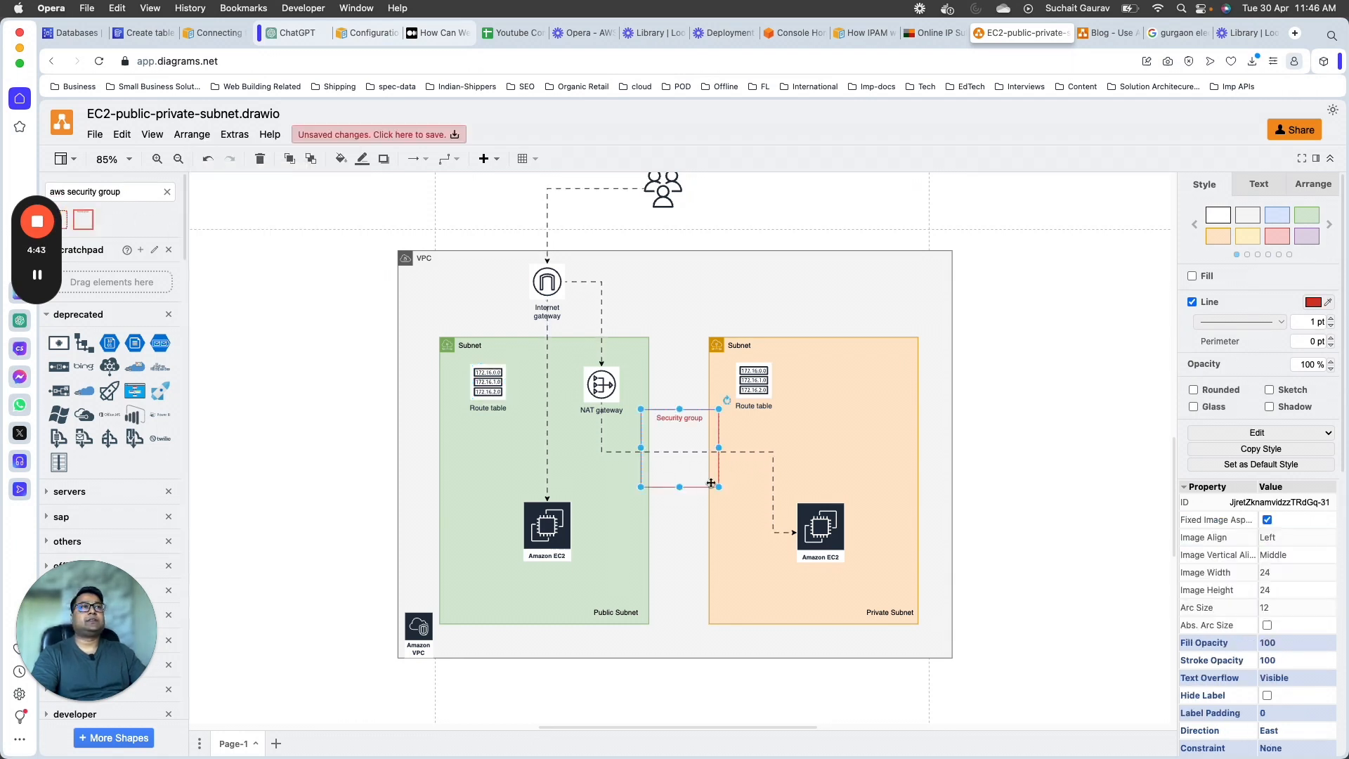
Step: Place small security group boxes on the traffic paths at the public subnet's upper border and the private subnet's left border
drag(719, 487, 716, 454)
key(super+c)
key(super+v)
click(714, 566)
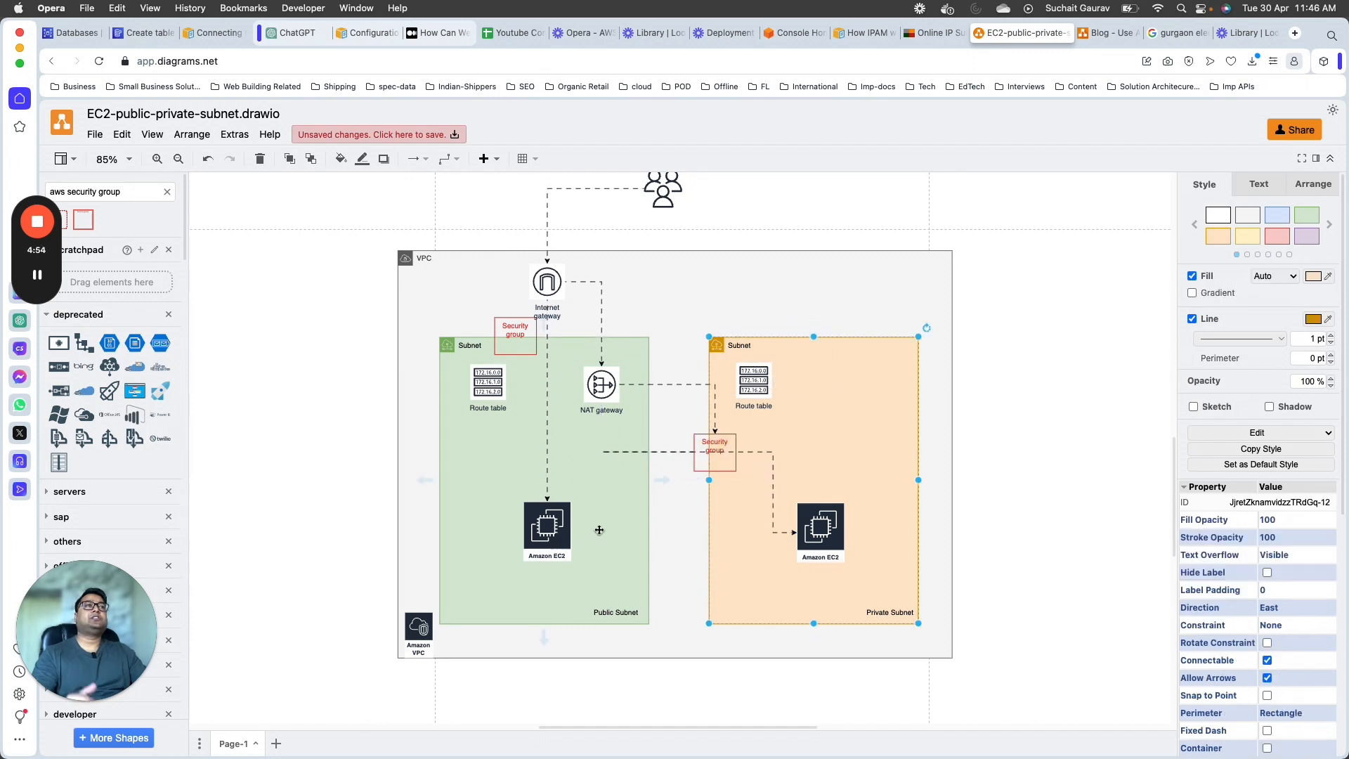
mouse_move(520, 340)
mouse_down()
mouse_move(545, 379)
mouse_move(545, 344)
mouse_up()
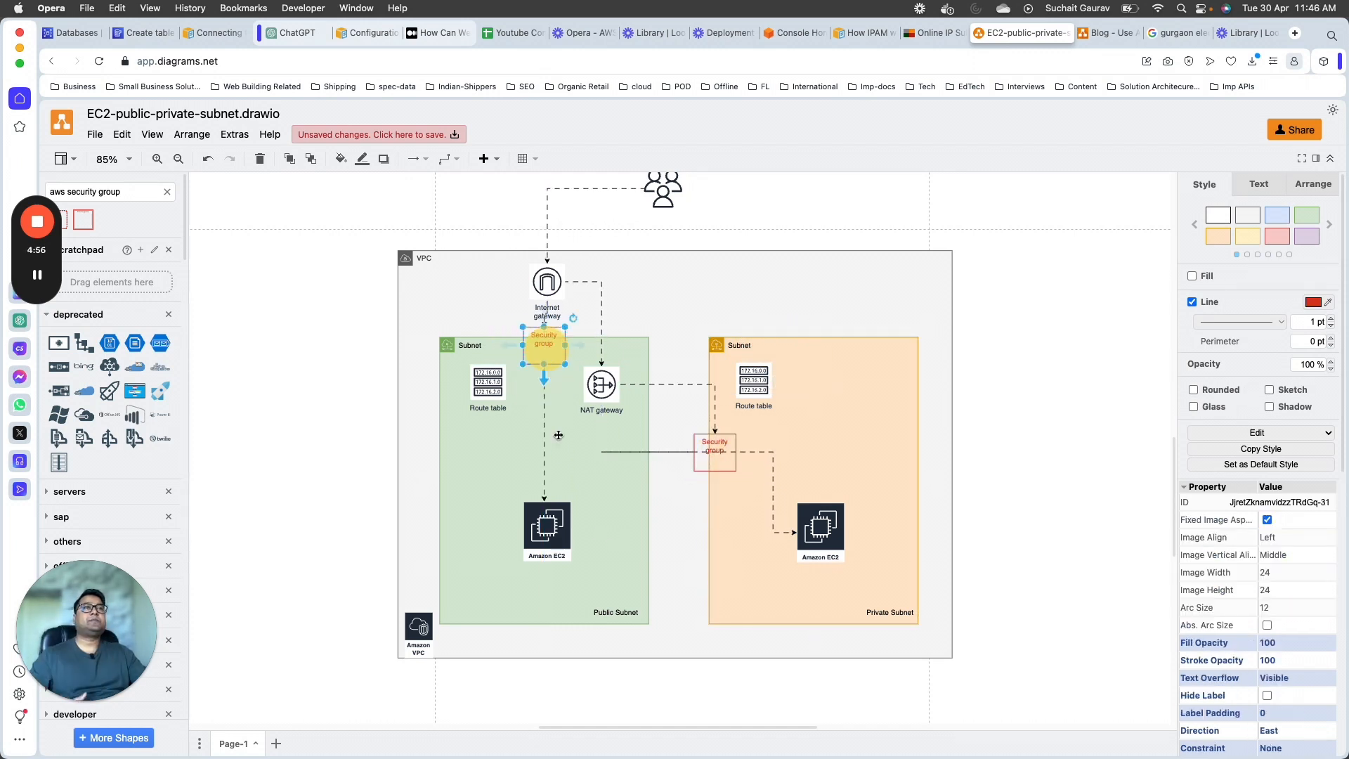
click(492, 477)
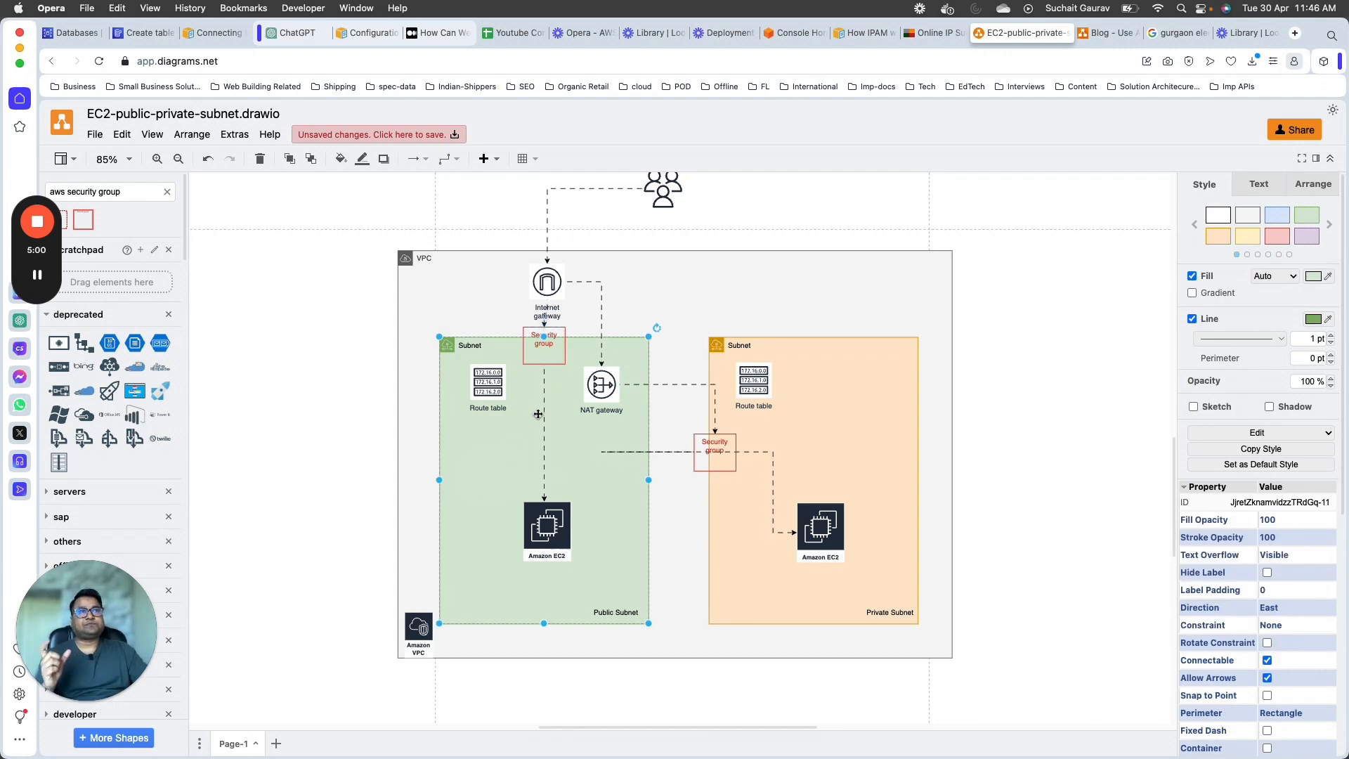
click(554, 536)
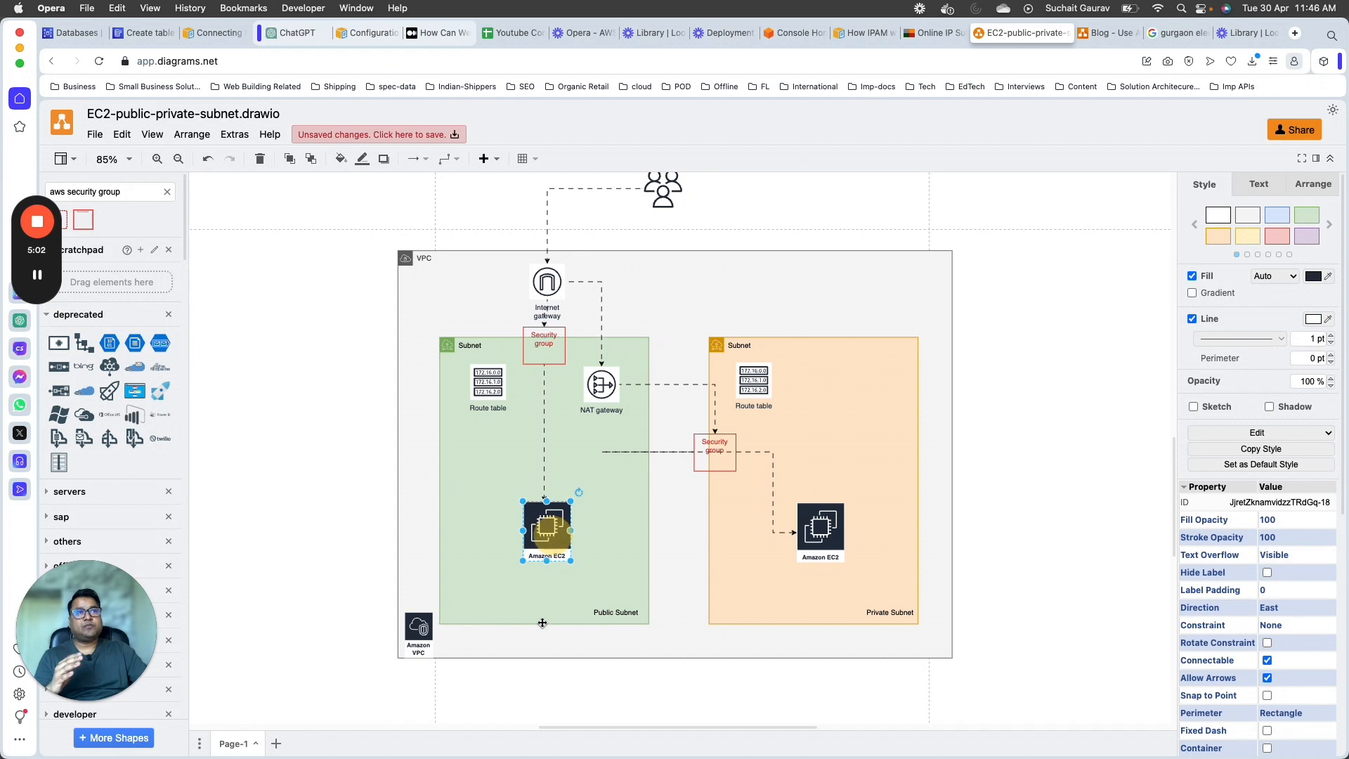
click(732, 439)
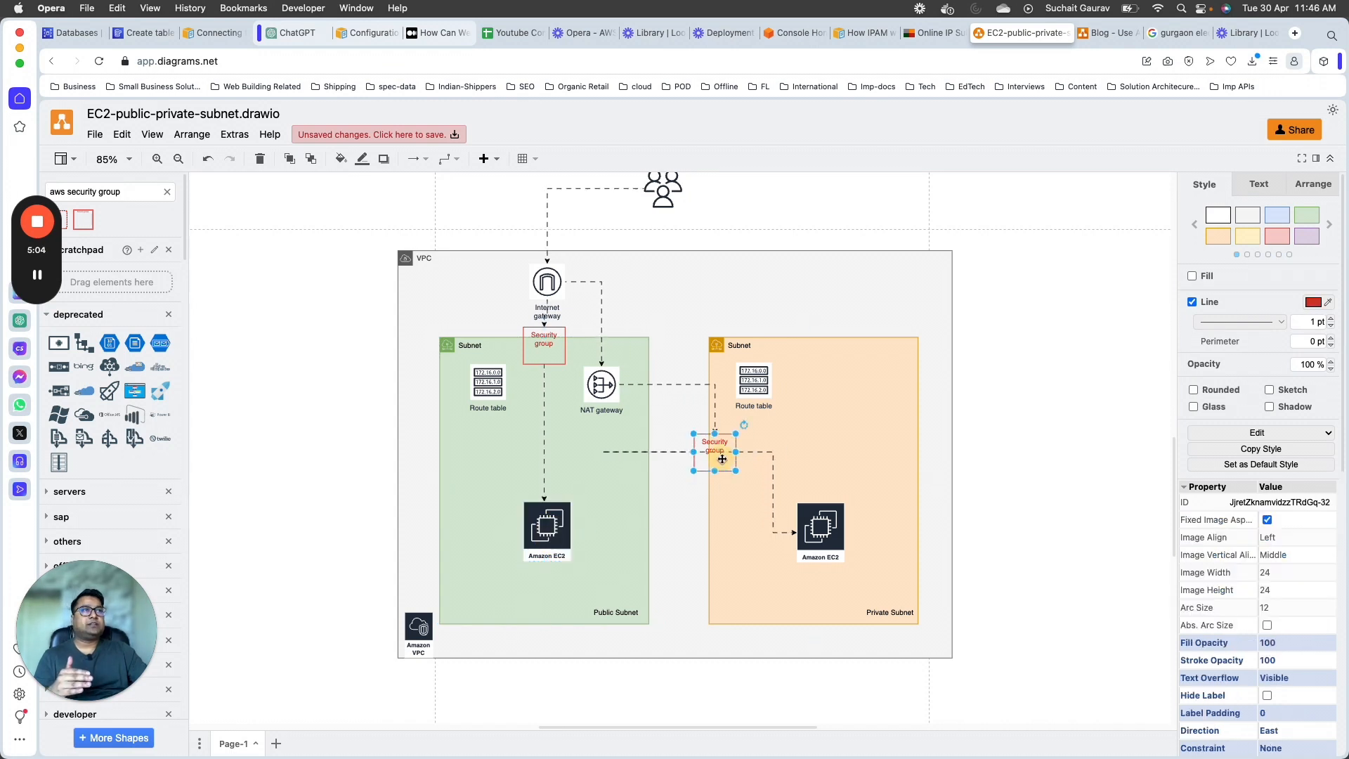
click(613, 452)
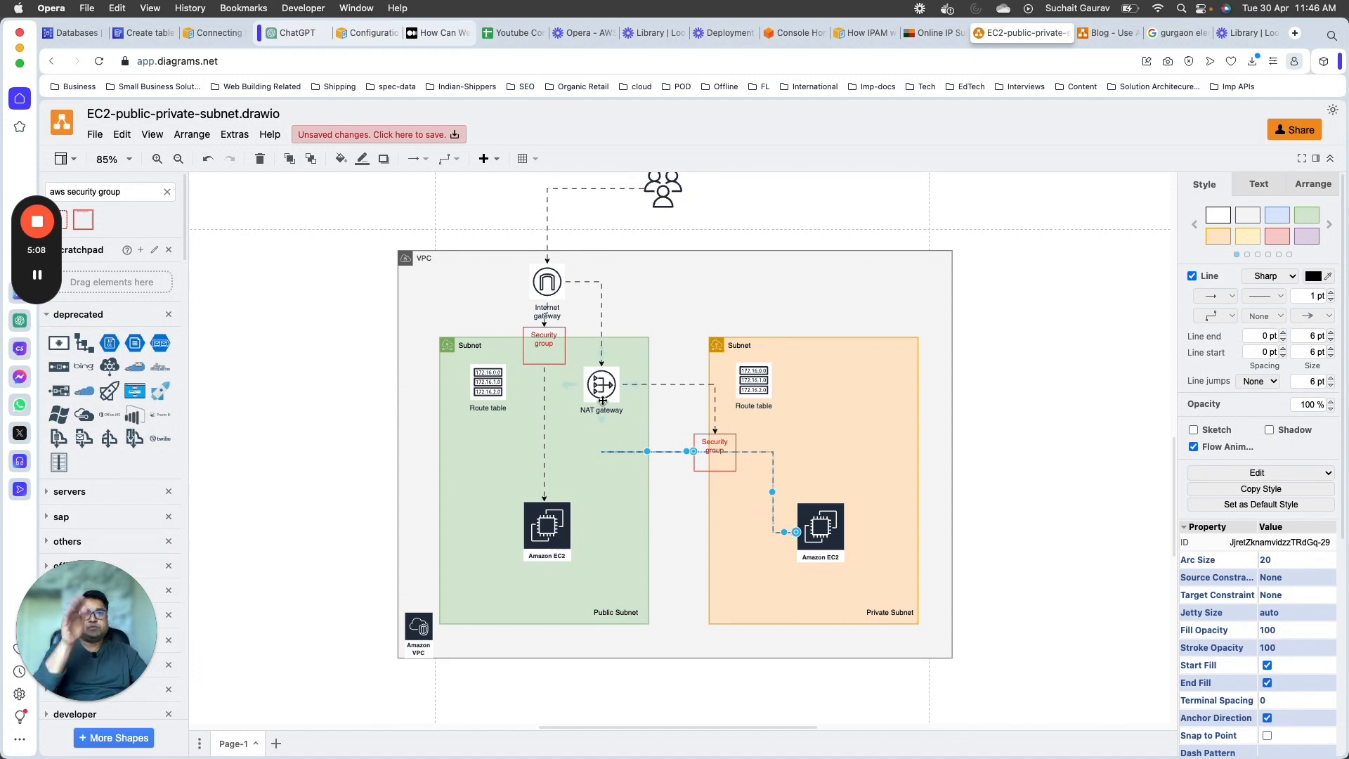
click(832, 542)
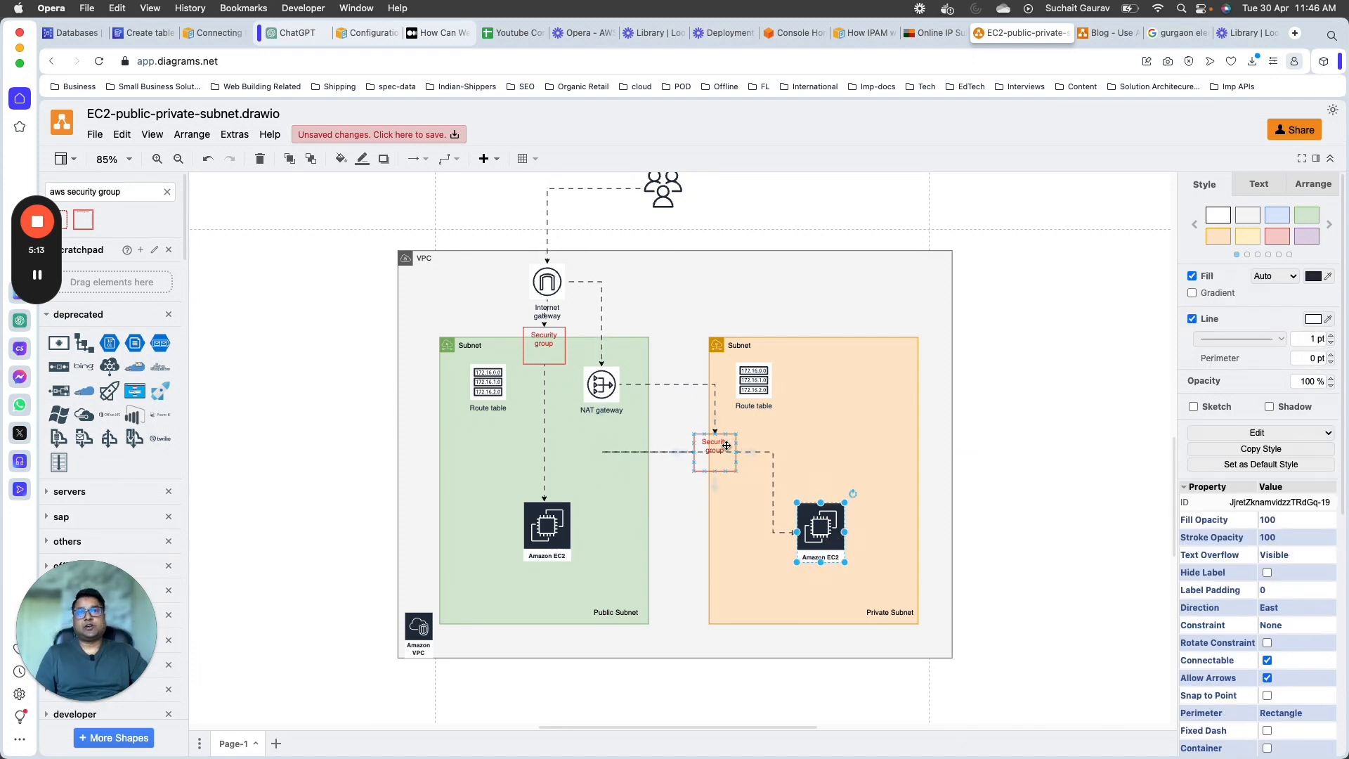
click(550, 343)
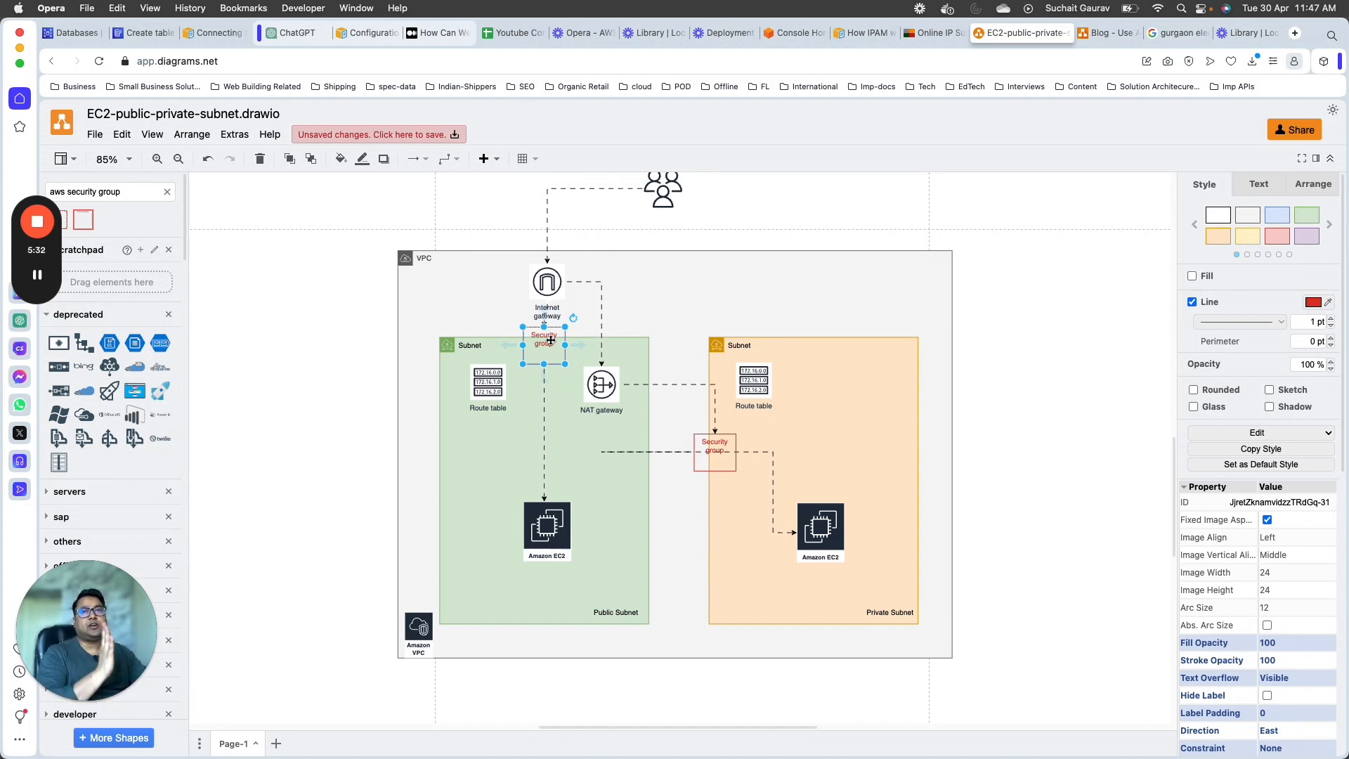
Step: Reroute the private EC2 instance's incoming connector so it starts at the right edge of the private subnet's security group
click(638, 455)
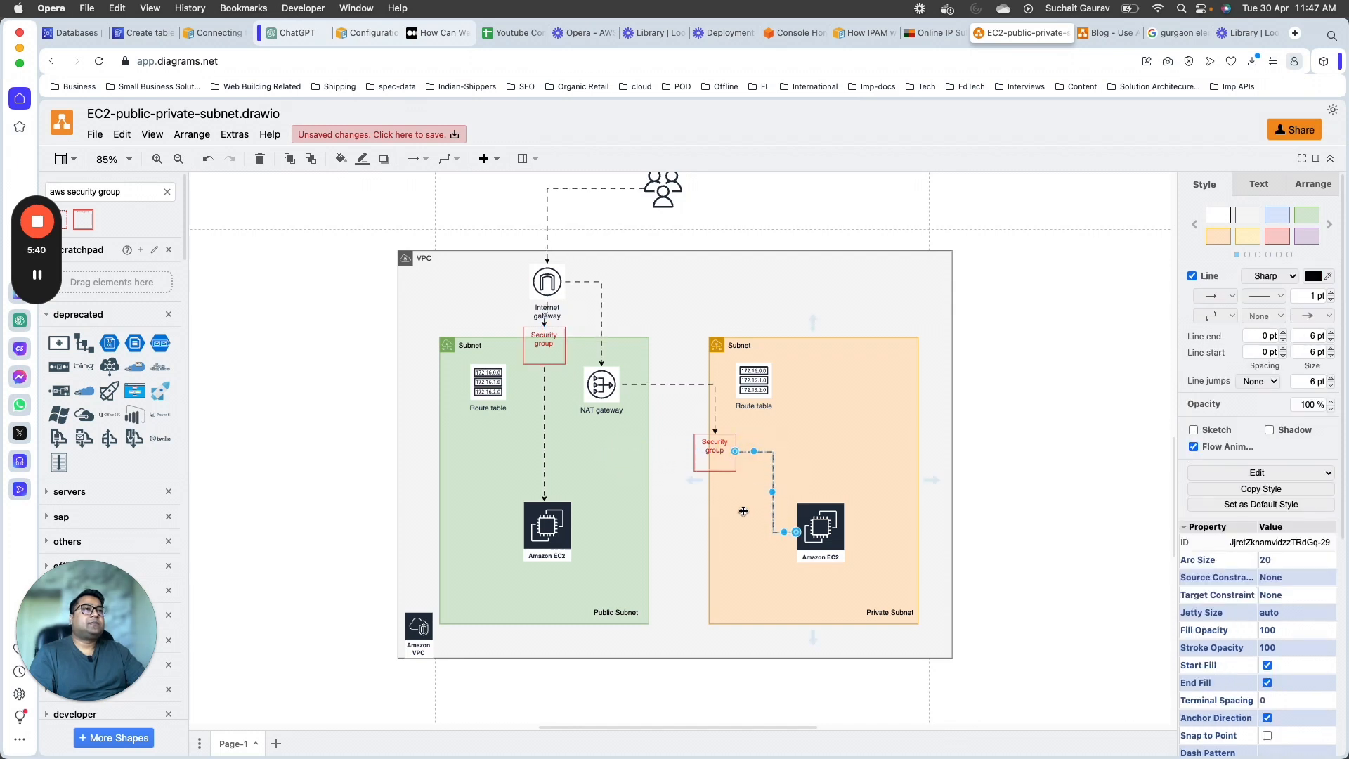
click(755, 485)
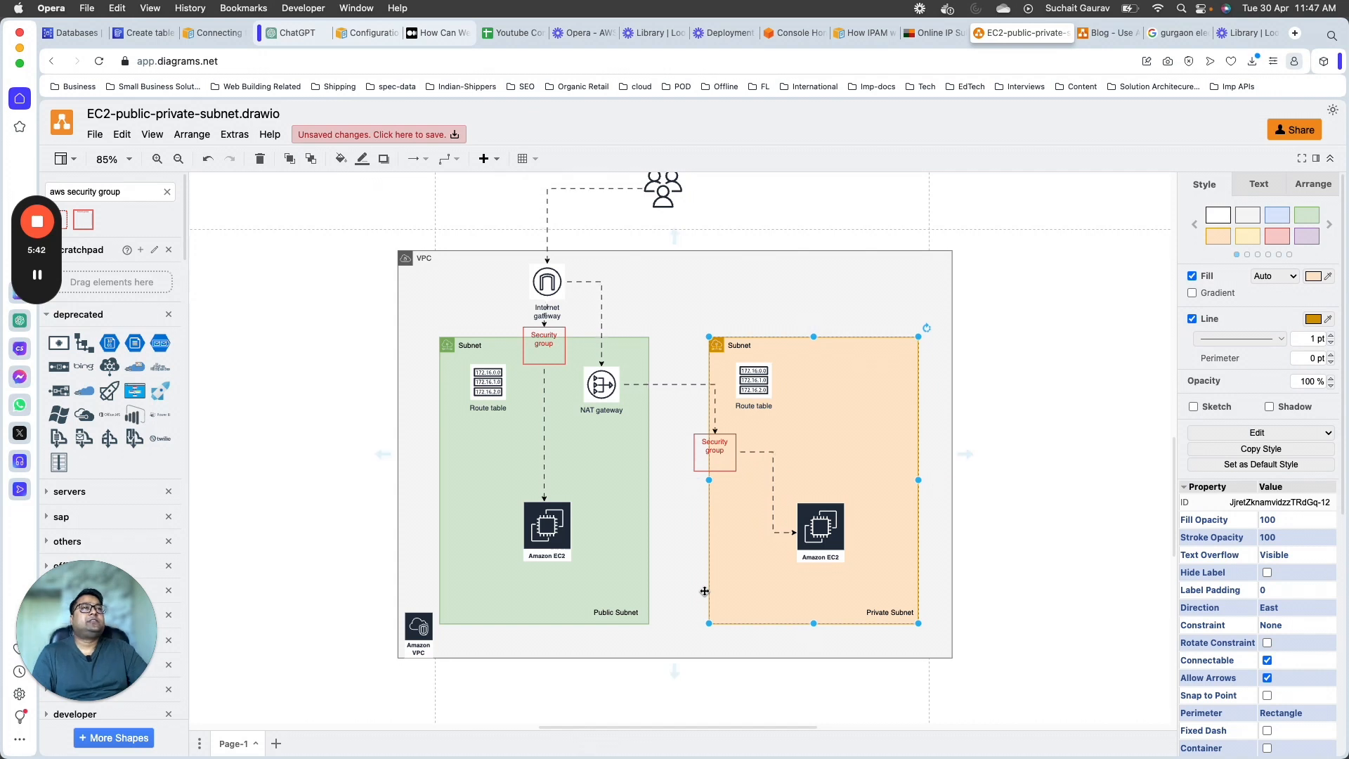
scroll(681, 585, up, 3)
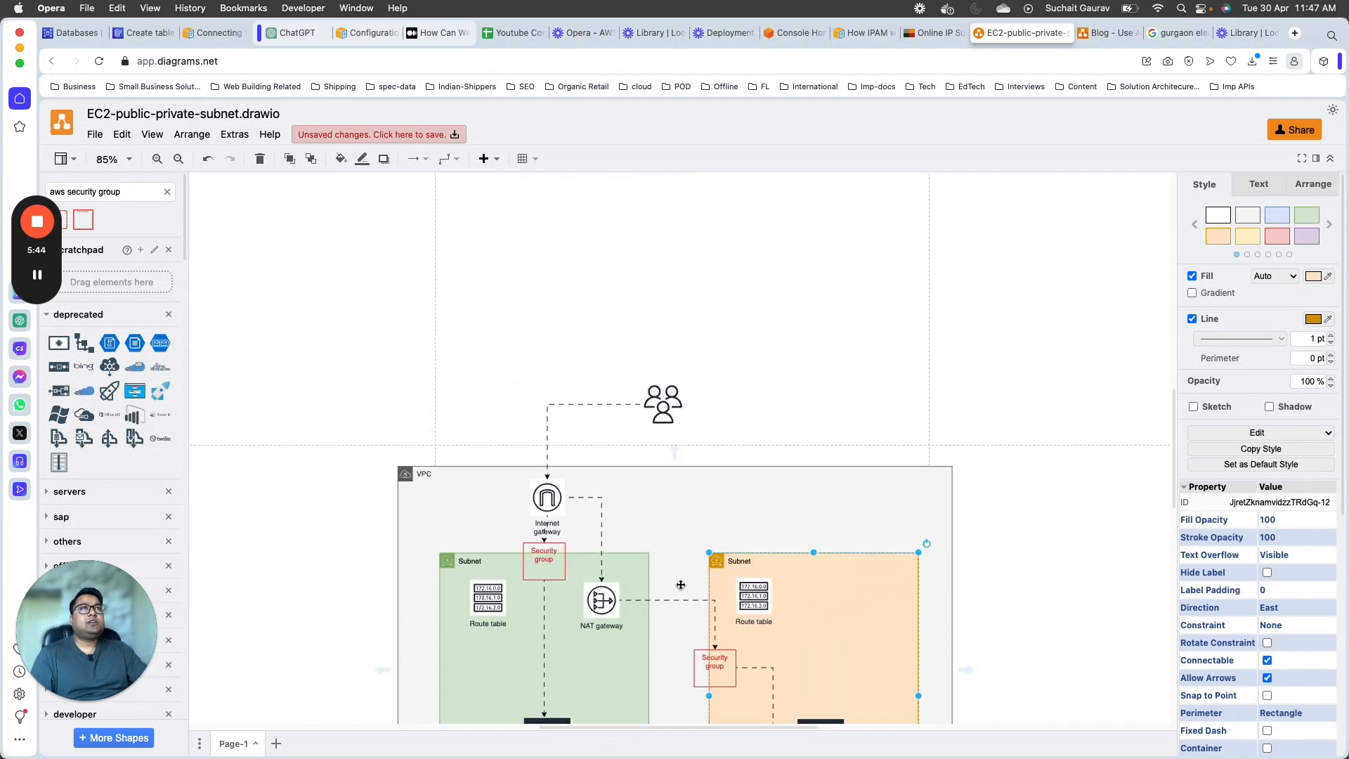
scroll(681, 585, down, 3)
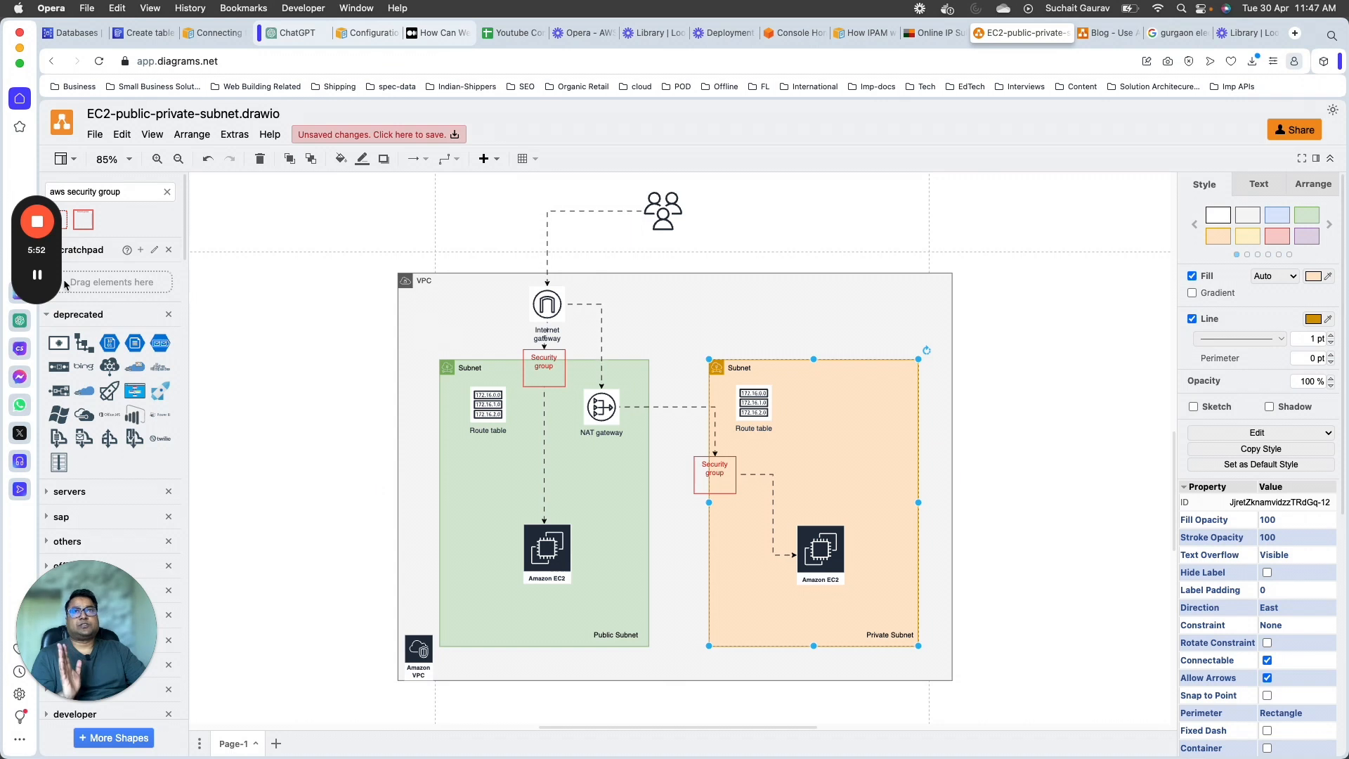
click(37, 275)
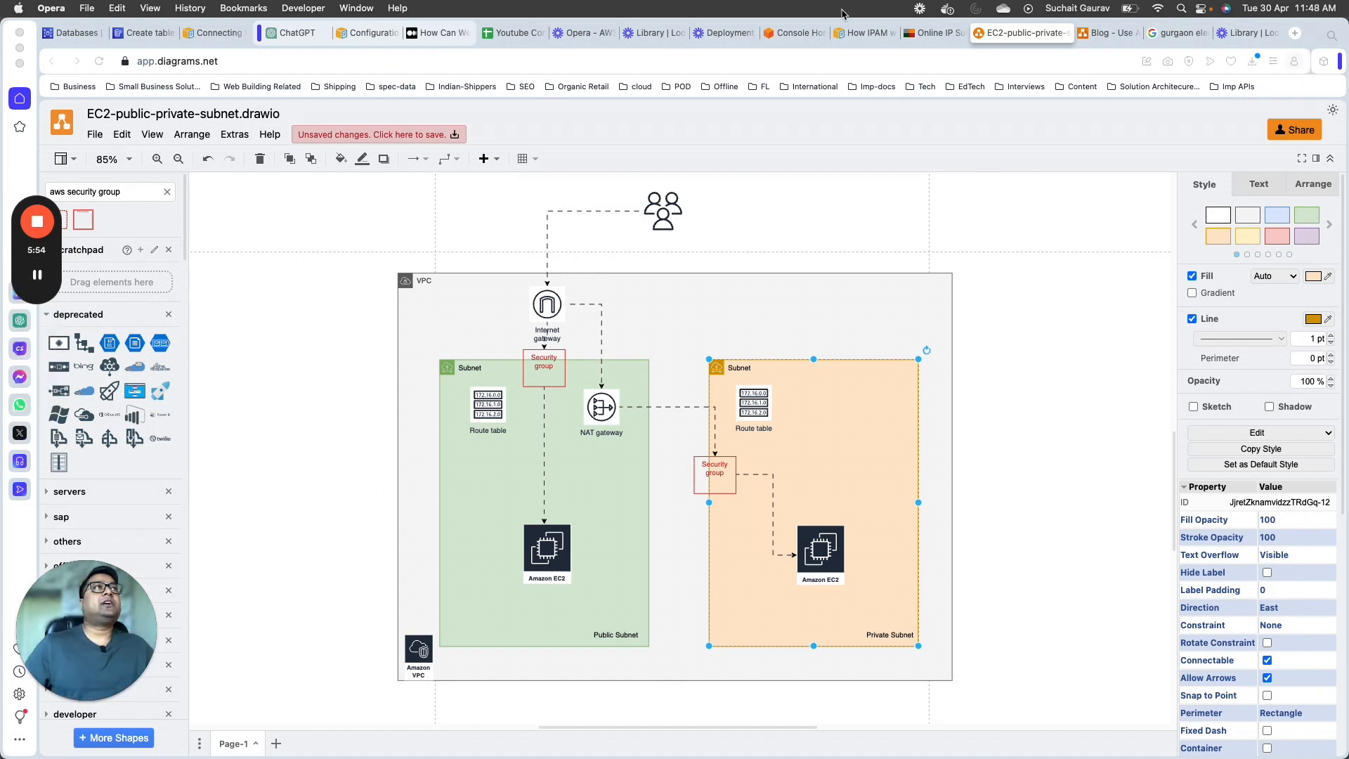
Step: Switch to the AWS console, search for "vpc", and open the VPC service's list of VPCs
click(784, 33)
click(332, 113)
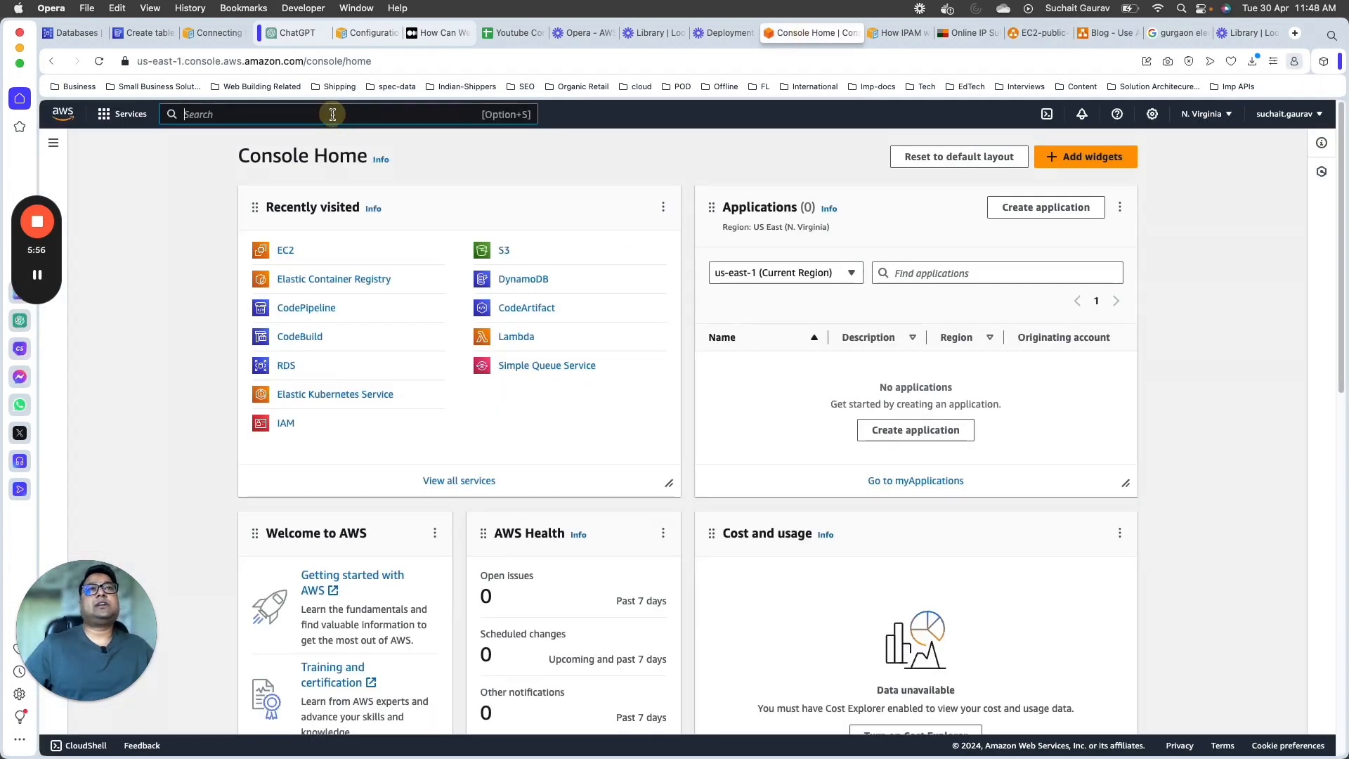
text(vpc)
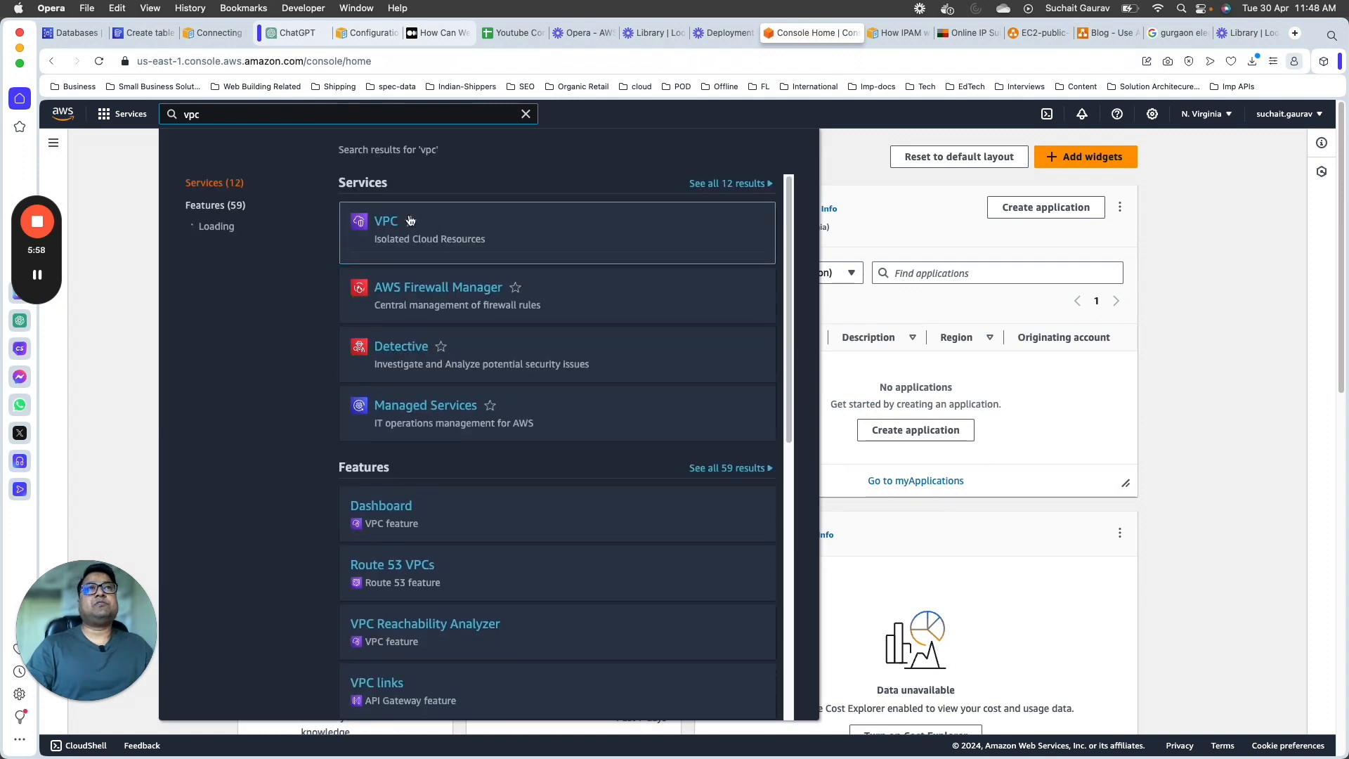
click(385, 223)
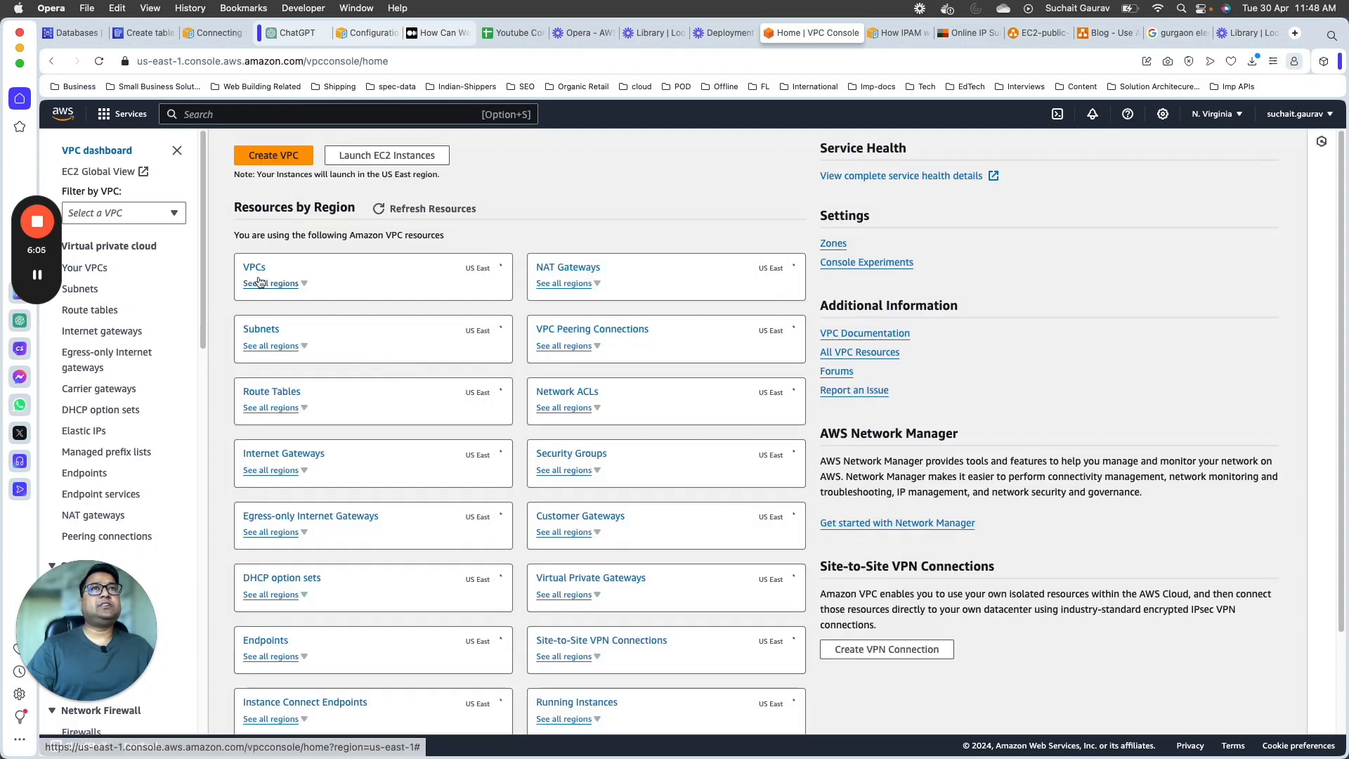
click(259, 276)
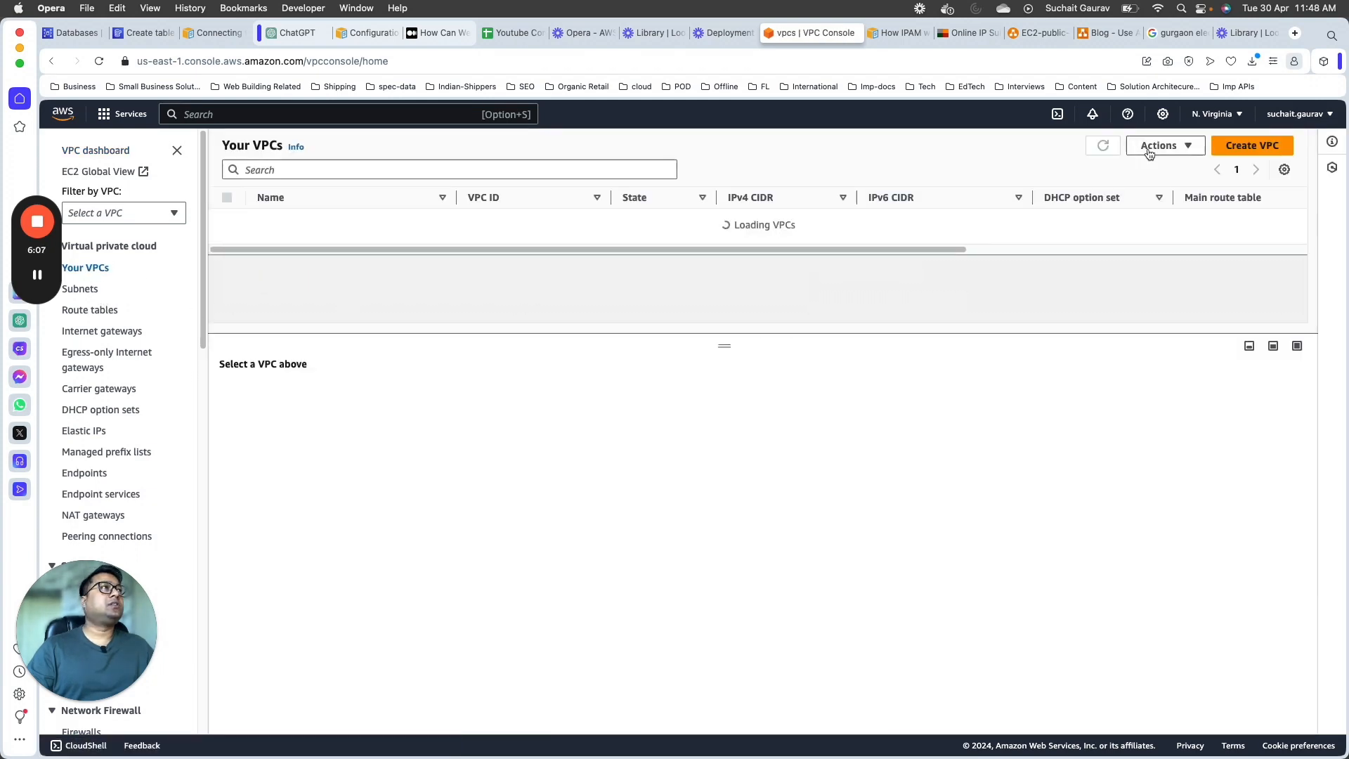
Step: Check the available AWS regions and start creating a new VPC
click(1212, 113)
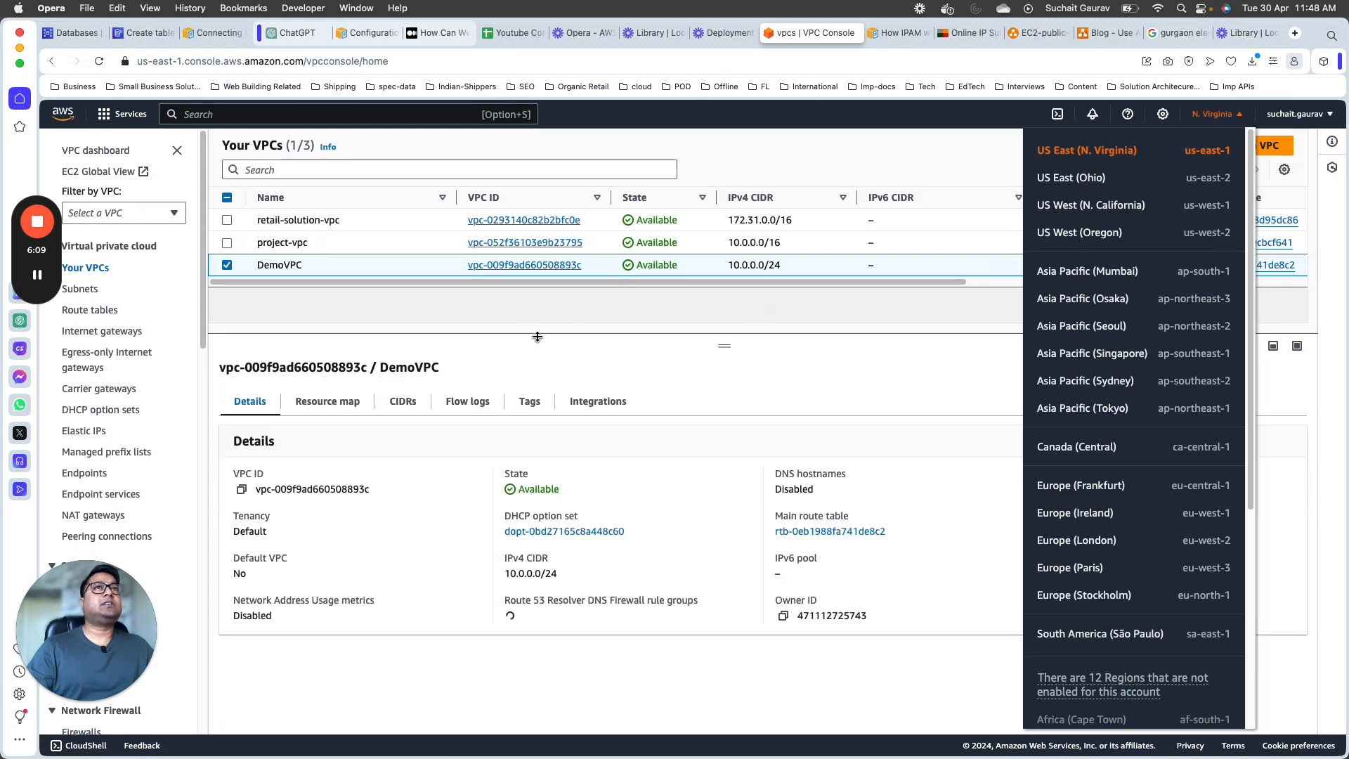
click(312, 308)
click(1275, 145)
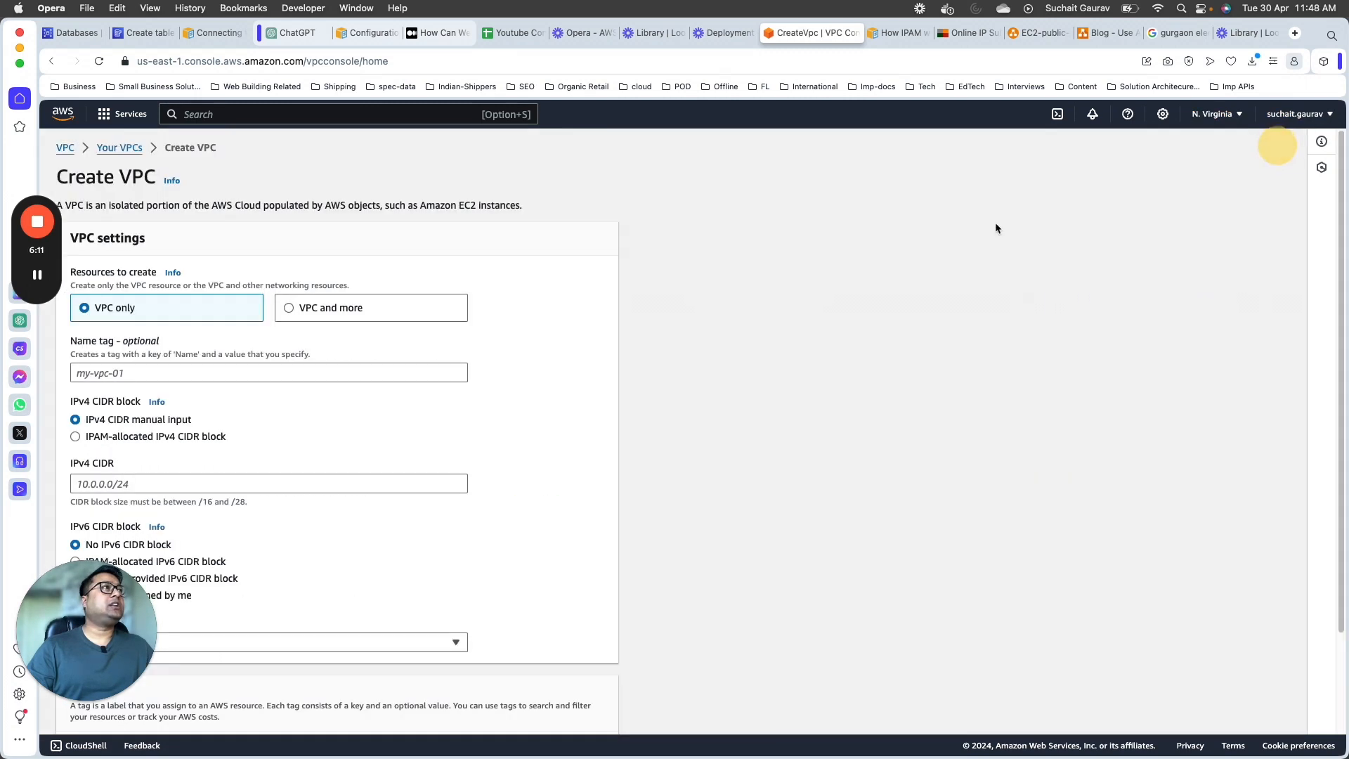
Step: Name the new VPC LearningLectureVPC and set its IPv4 CIDR to 10.0.0.0/24
click(173, 374)
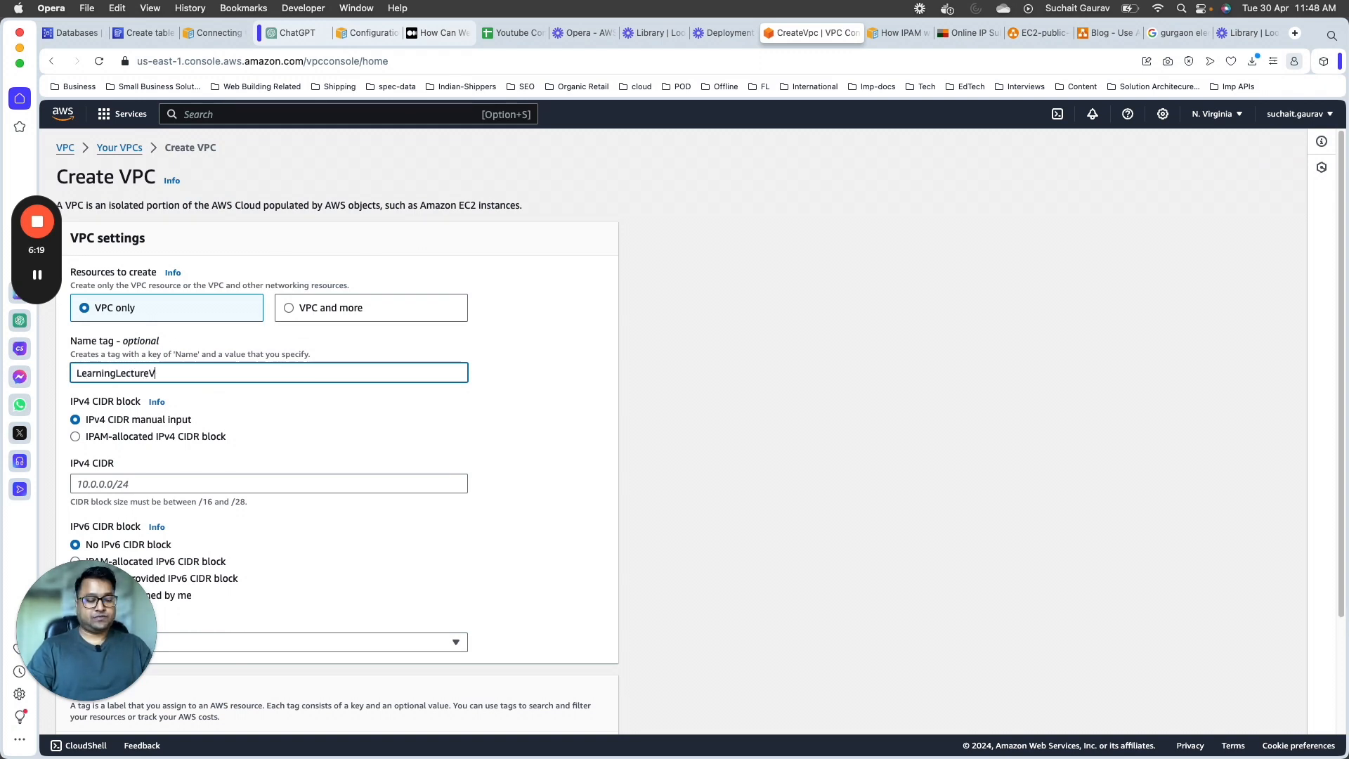
scroll(555, 338, down, 3)
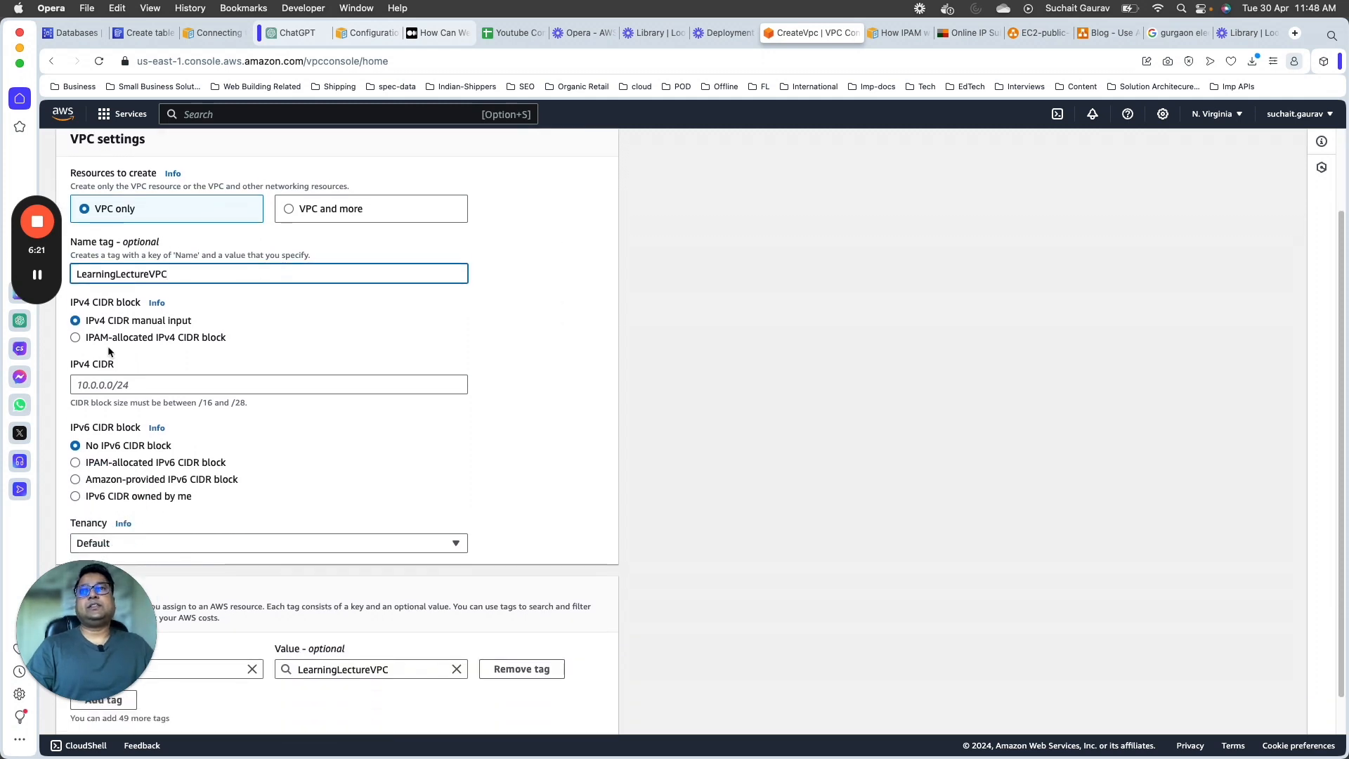
click(120, 384)
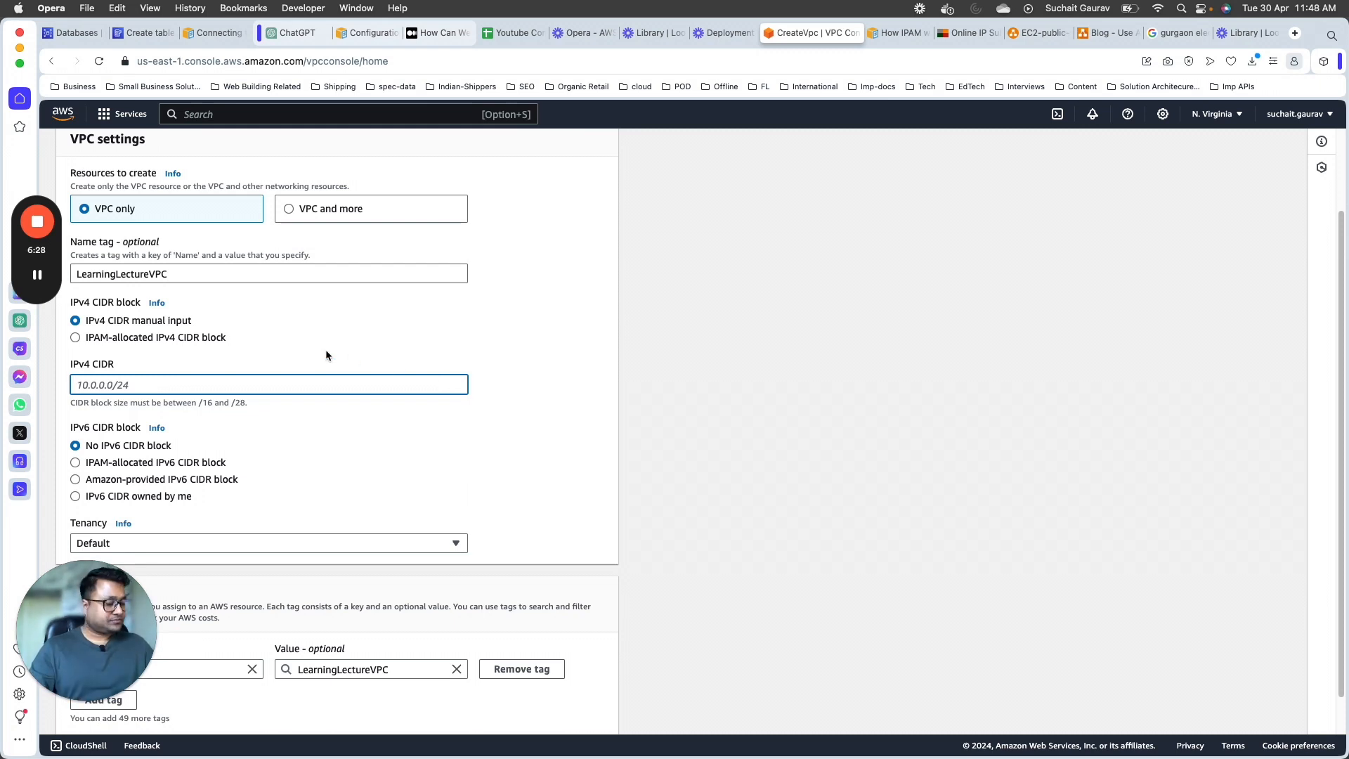
text(10.0.0.0/24)
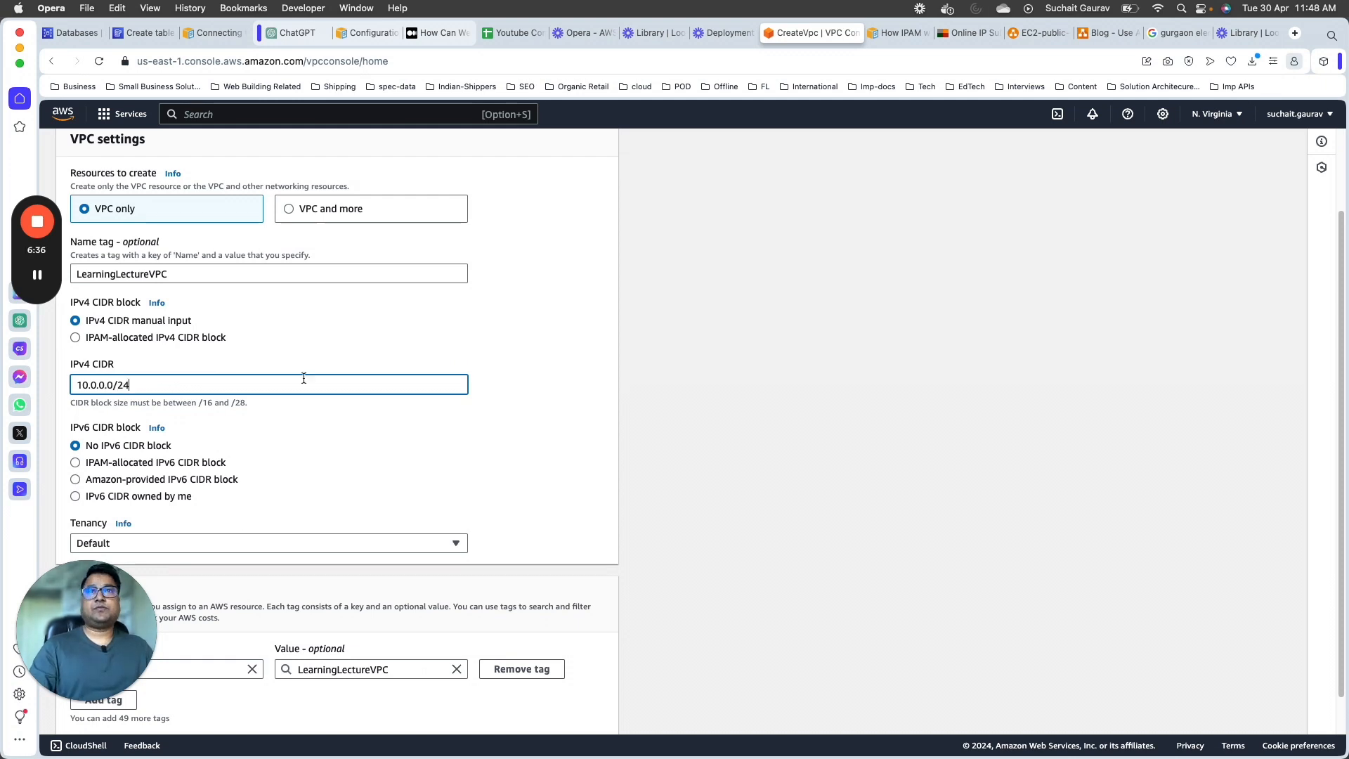
click(298, 446)
scroll(643, 410, down, 1)
scroll(490, 403, up, 4)
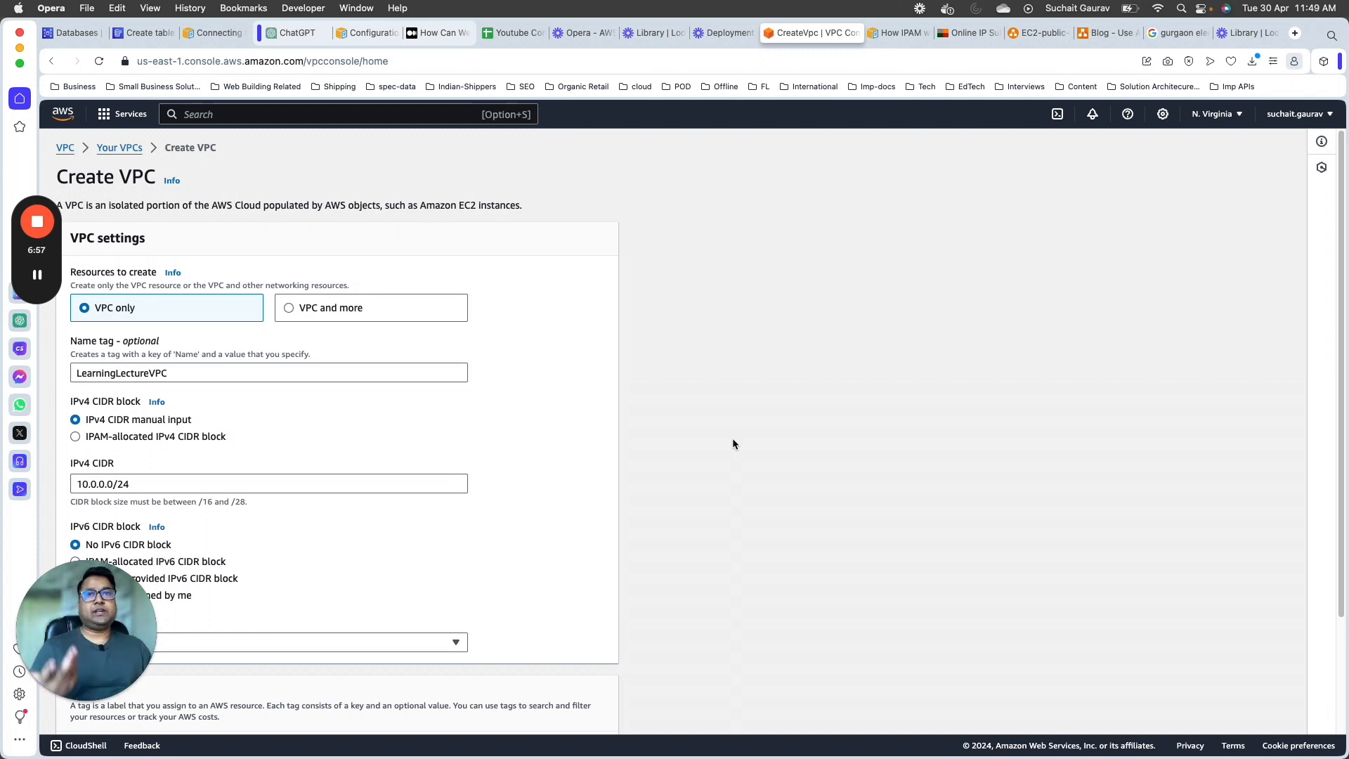
Step: Preview the VPC and more option, switch back to VPC only, and create the VPC
scroll(703, 443, down, 1)
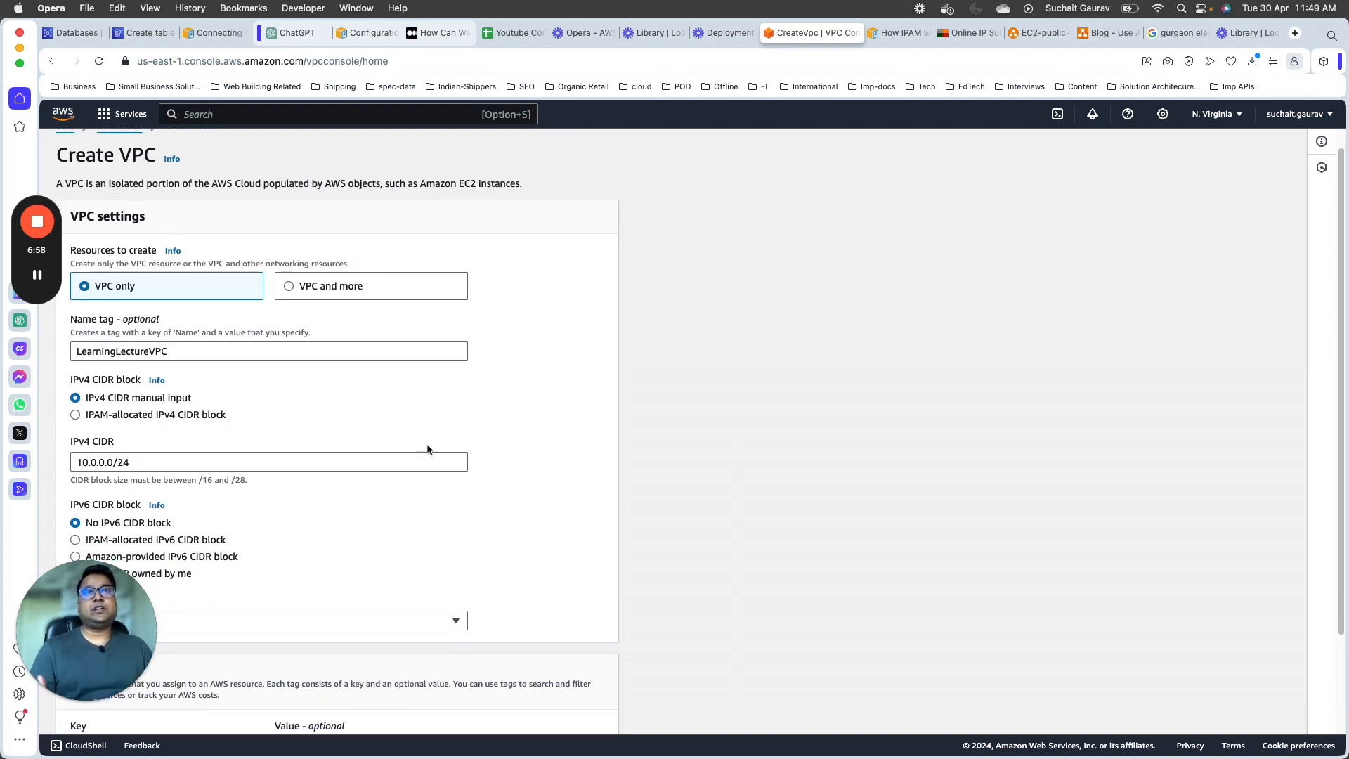
click(112, 457)
scroll(661, 457, down, 4)
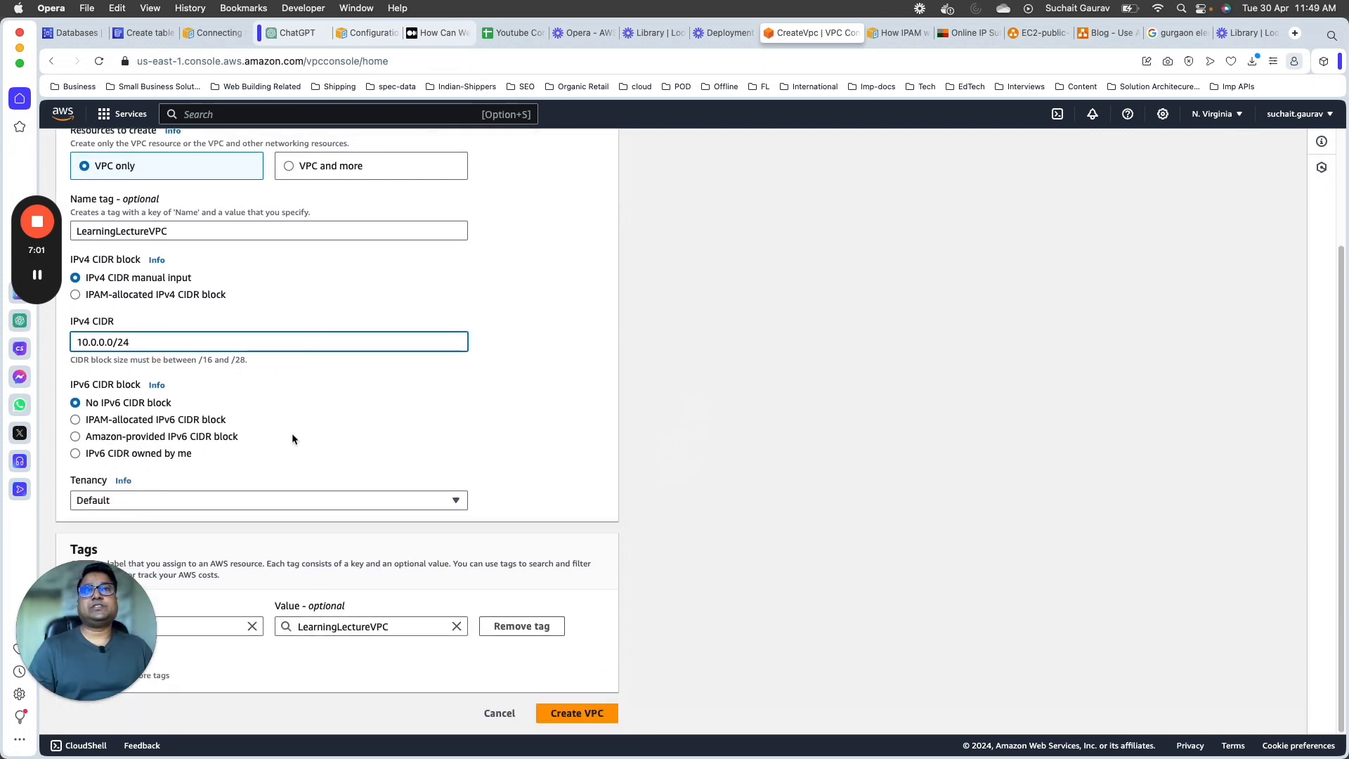
scroll(360, 418, up, 4)
scroll(360, 418, down, 4)
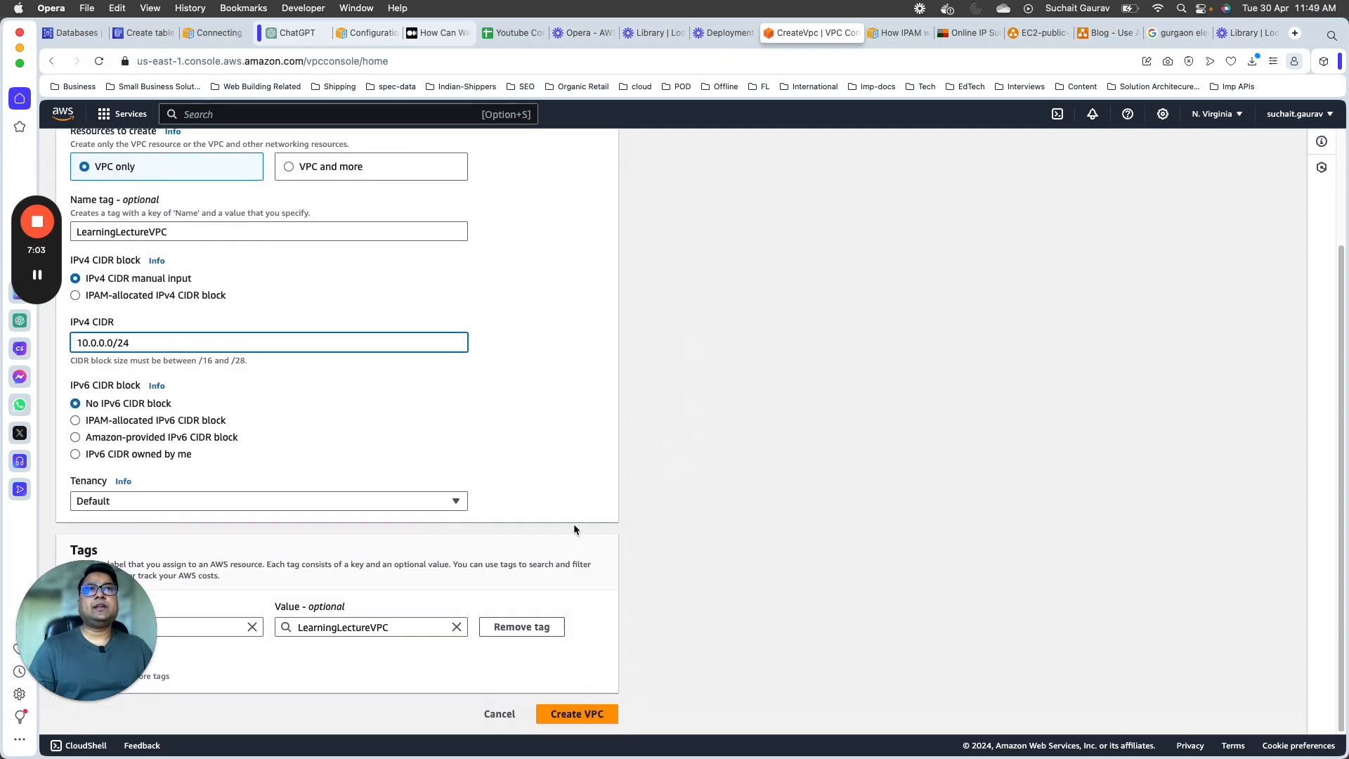
click(317, 173)
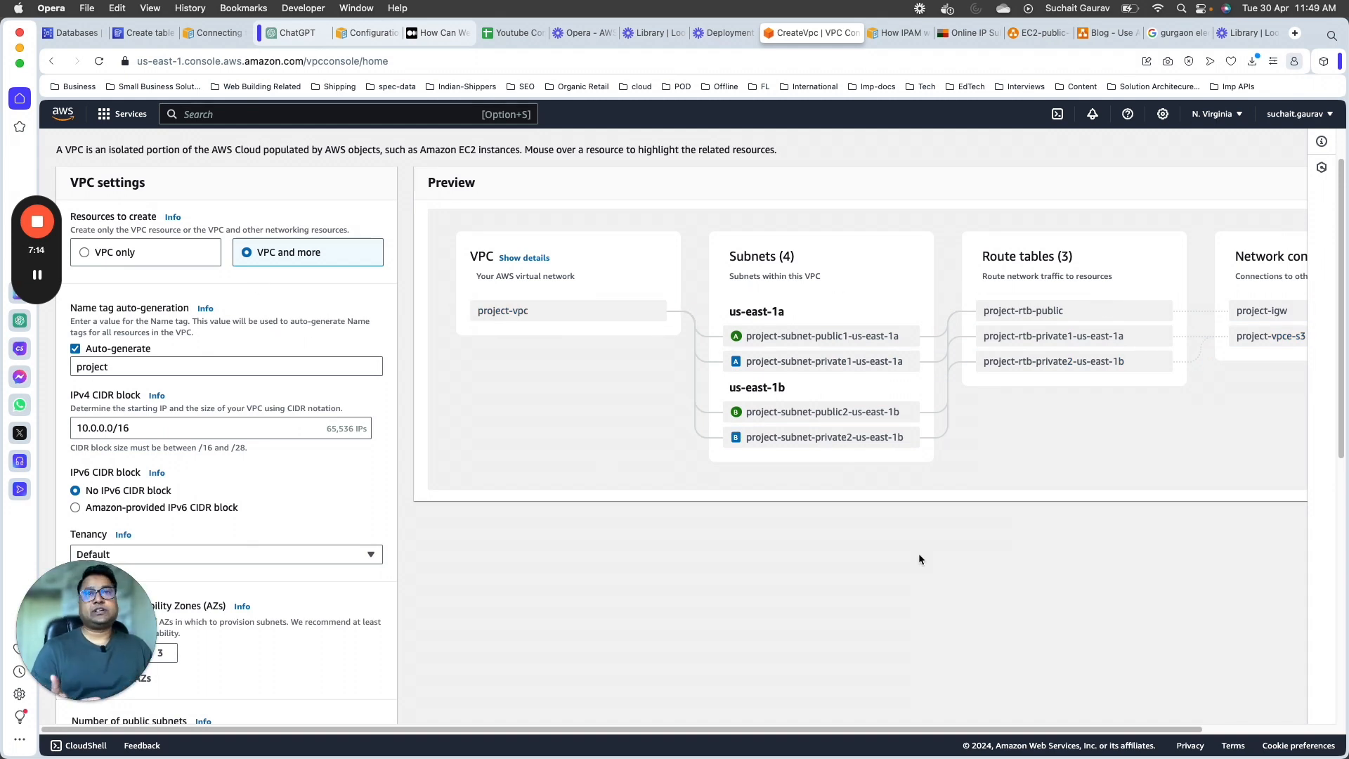
click(132, 252)
scroll(555, 419, down, 2)
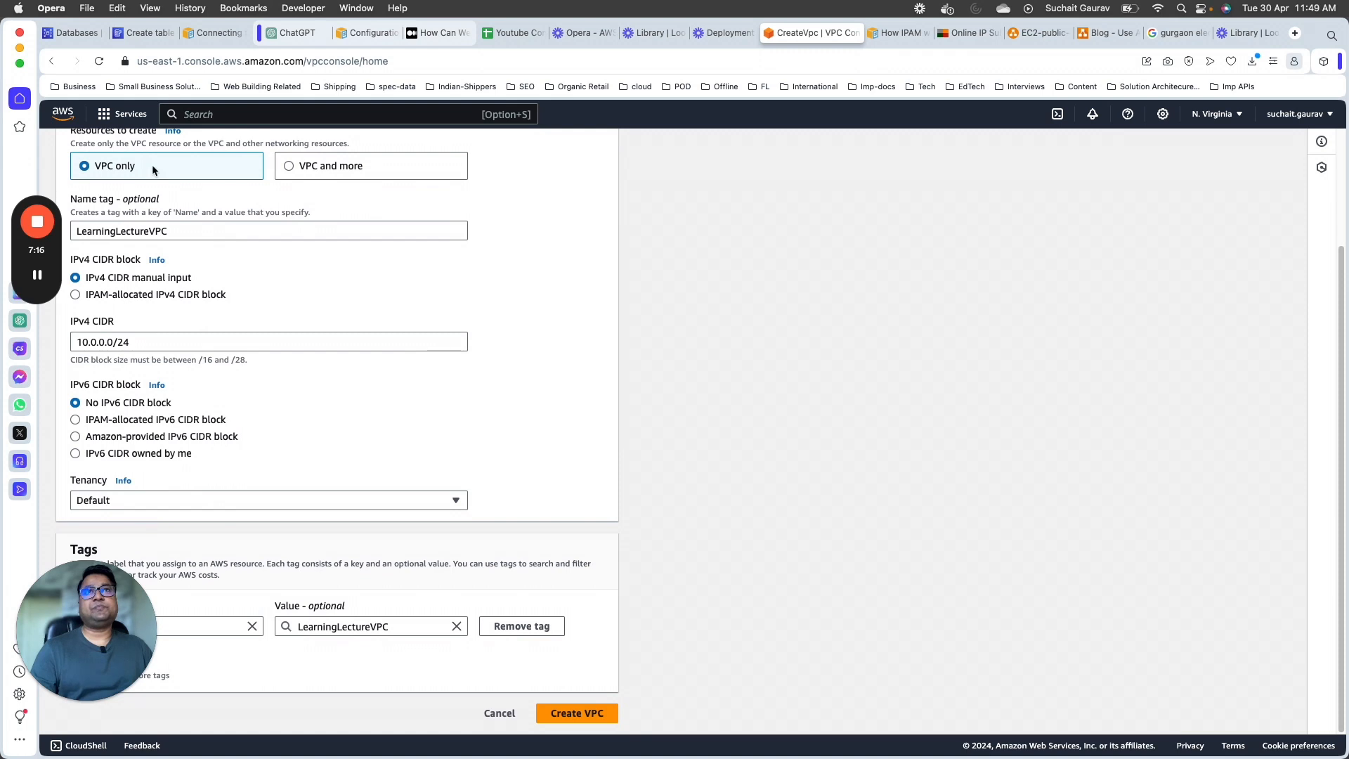
click(575, 715)
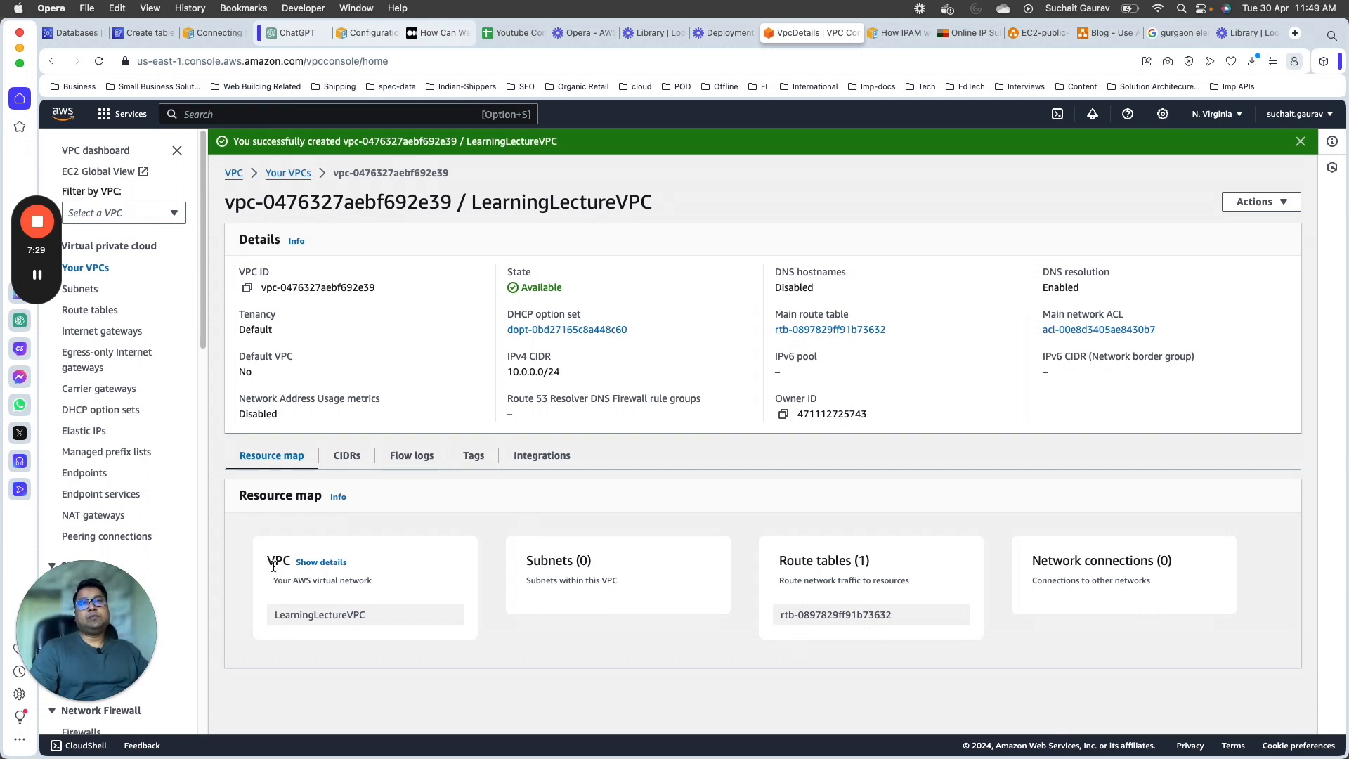
Step: Open the new VPC's route table from its resource map
double_click(802, 561)
drag(802, 561, 870, 561)
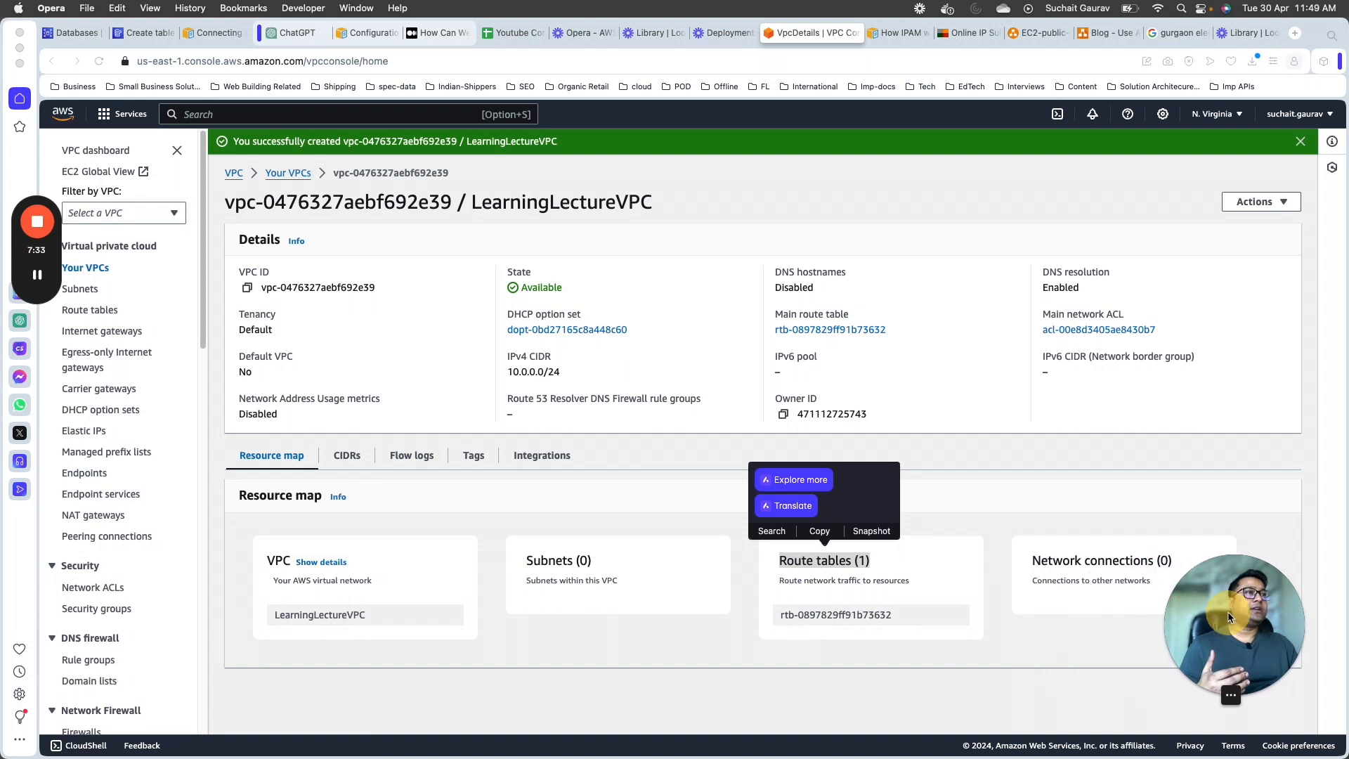
click(857, 619)
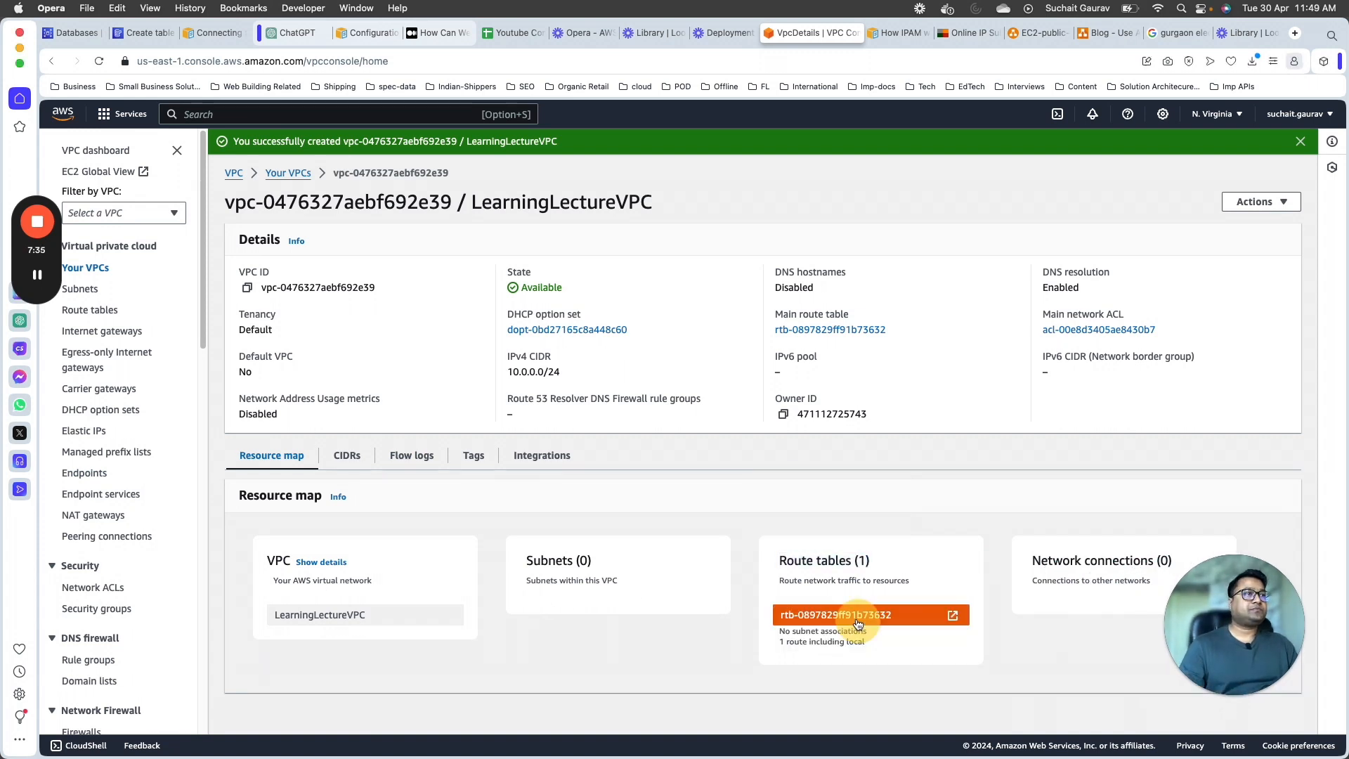
click(955, 617)
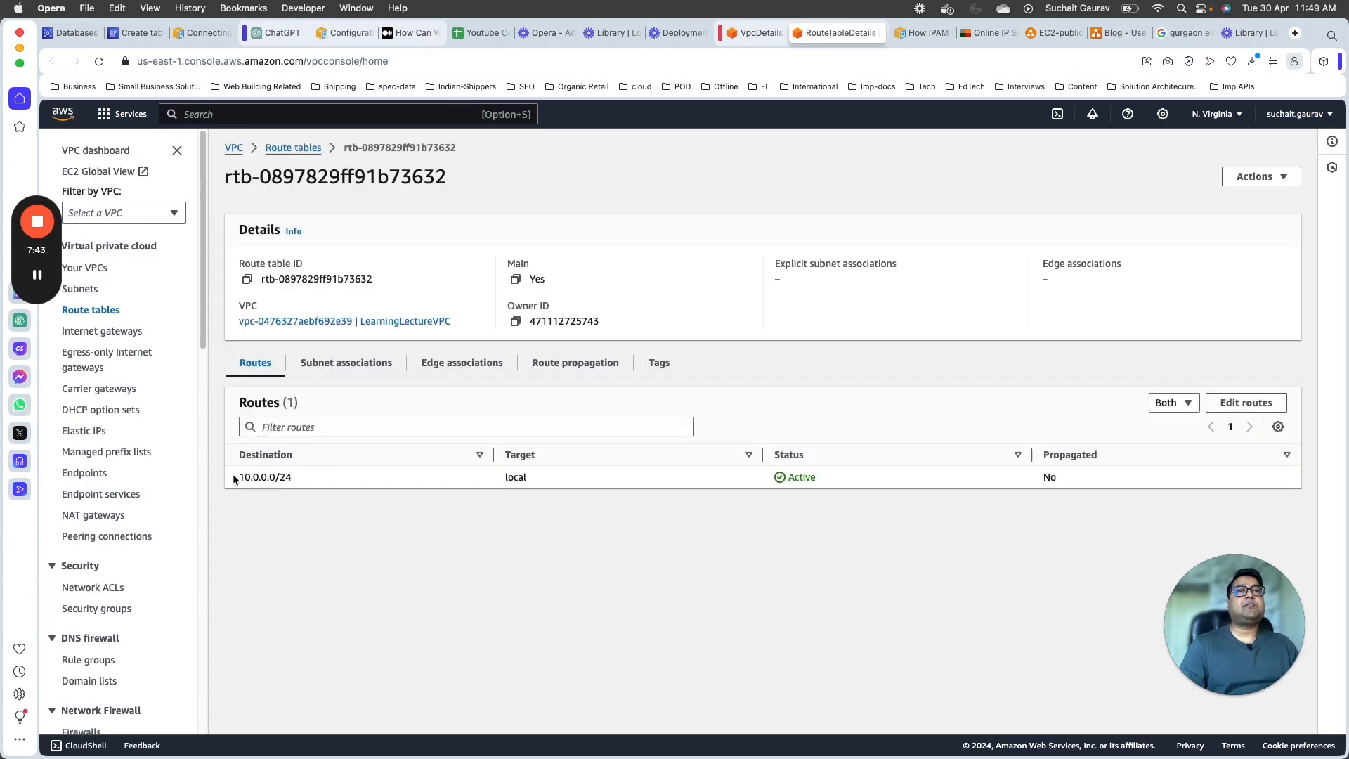
Step: Examine the destination, target and status of the route in the VPC's route table
drag(234, 479, 318, 477)
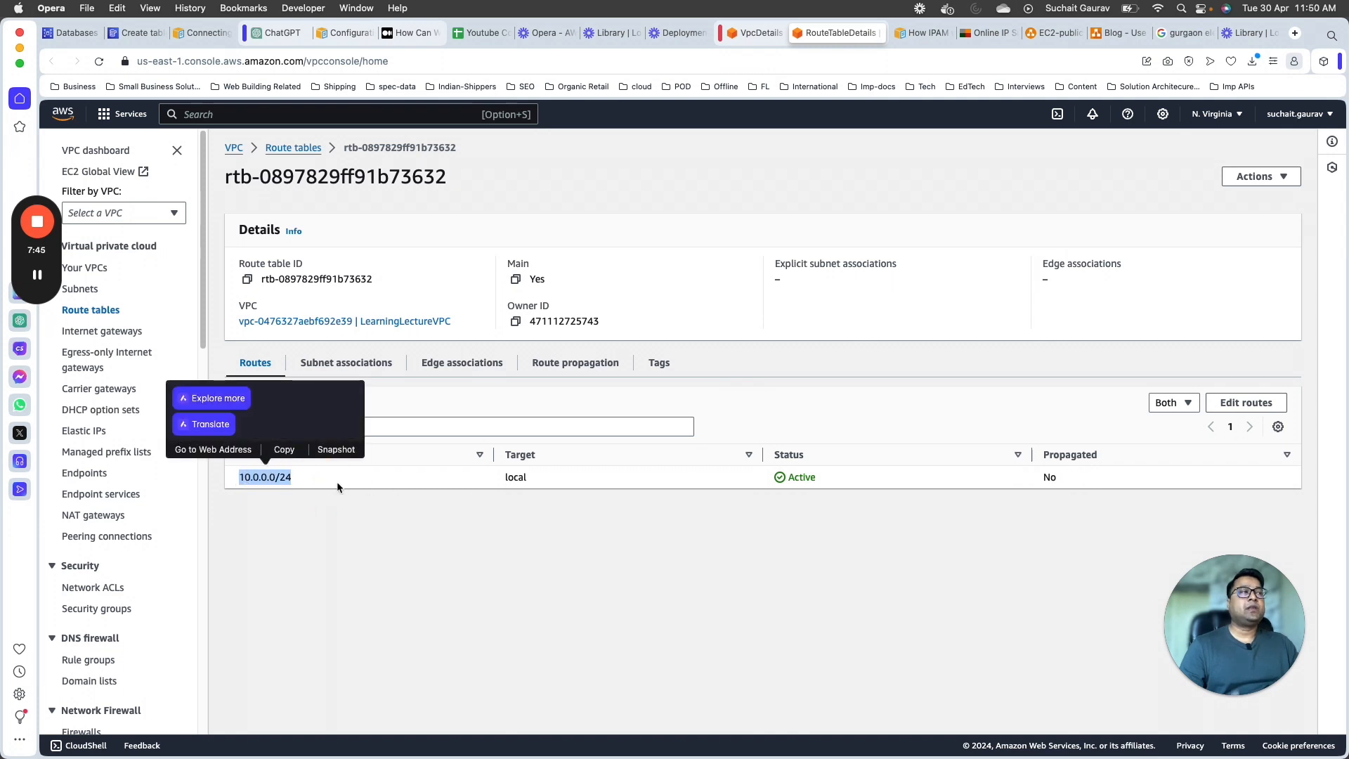
drag(1252, 688, 324, 689)
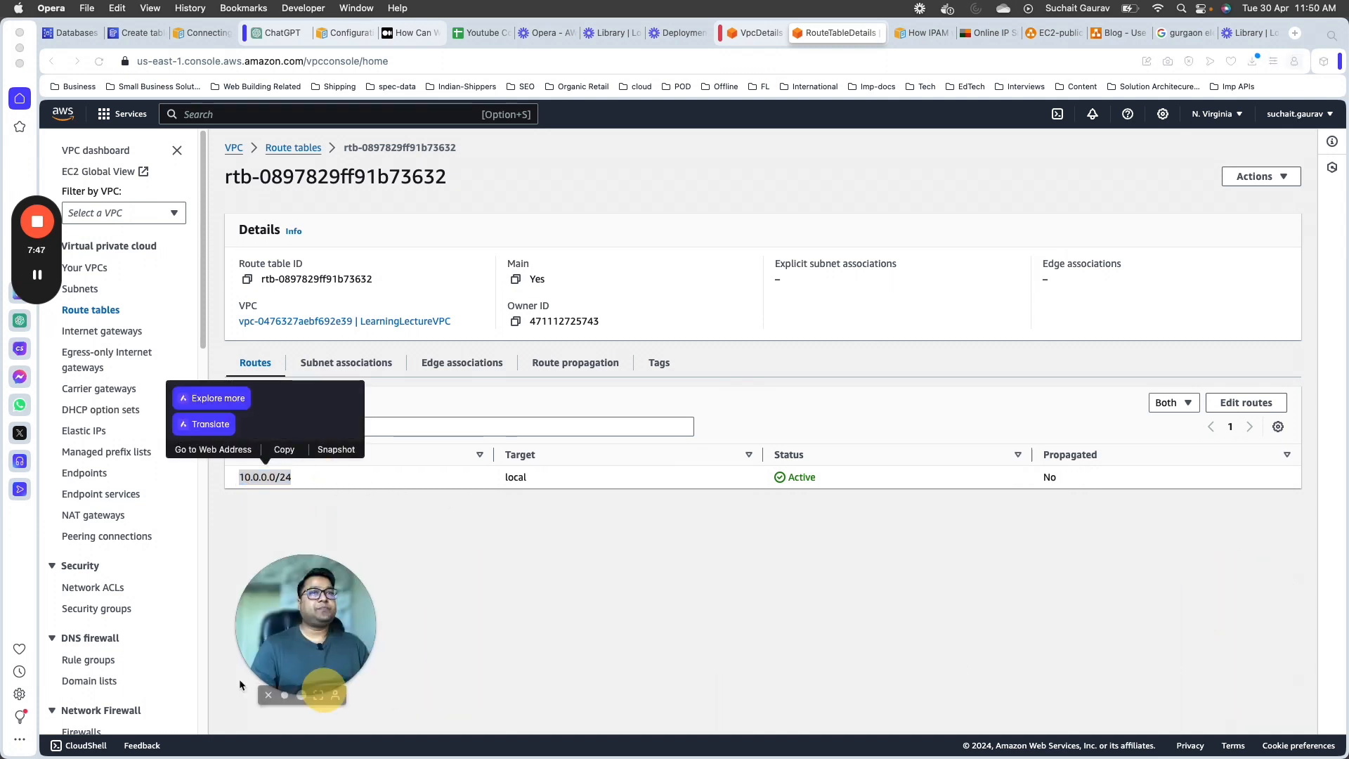
drag(240, 685, 34, 685)
click(270, 480)
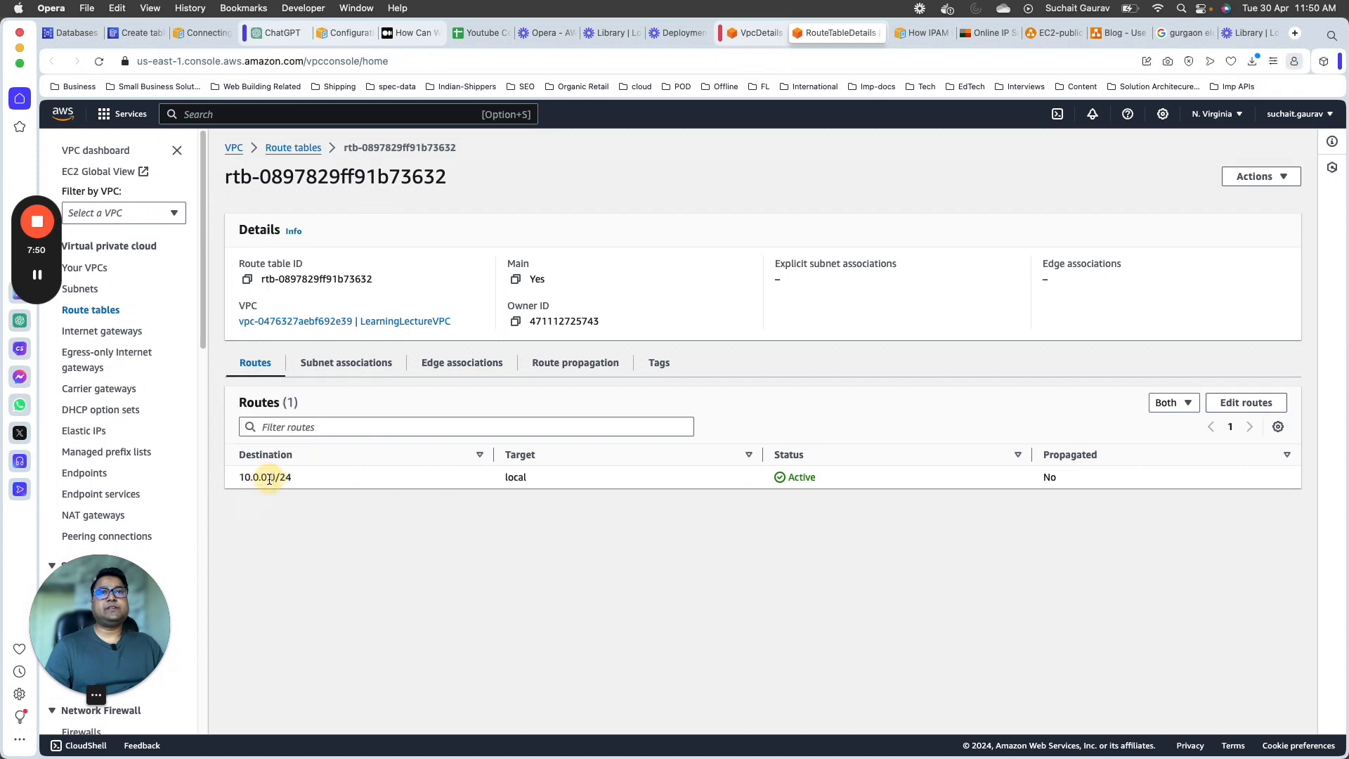
double_click(269, 479)
click(274, 492)
triple_click(266, 480)
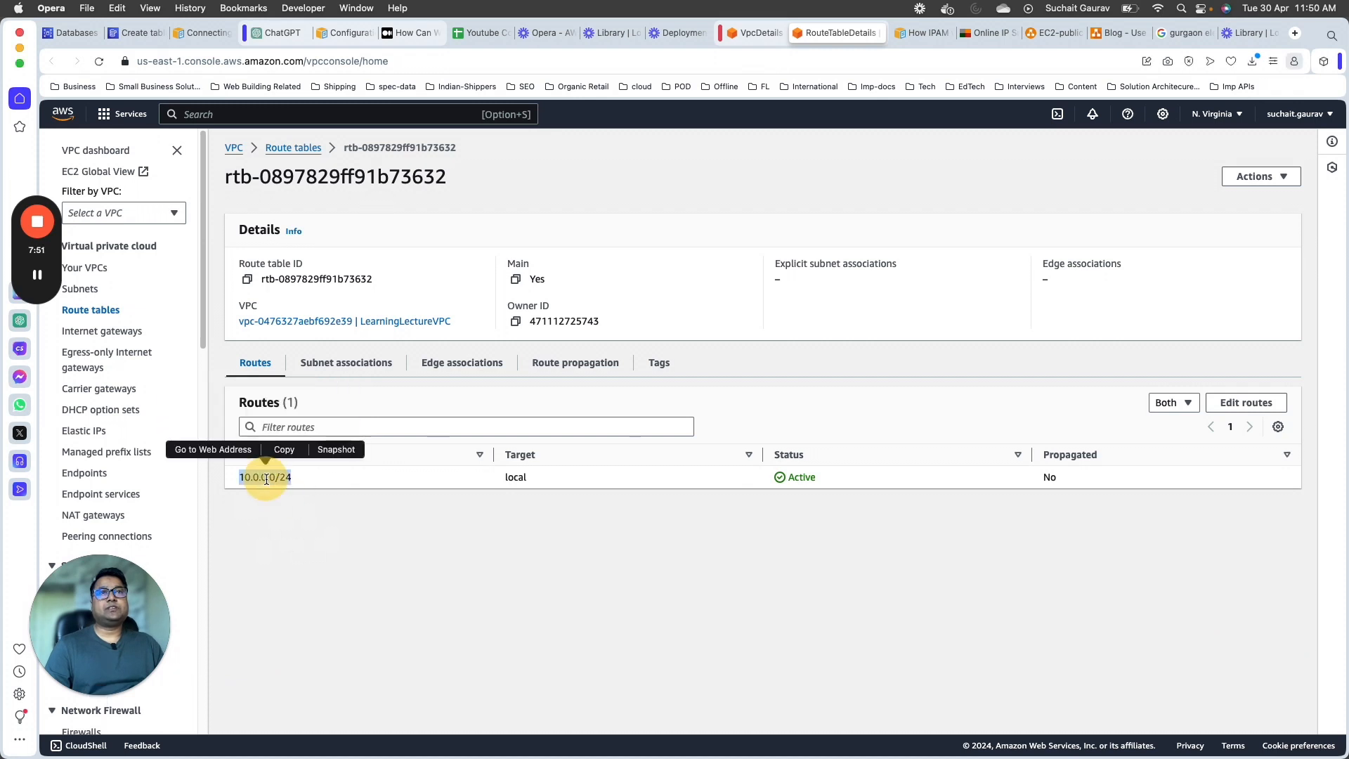
double_click(513, 476)
drag(789, 476, 817, 477)
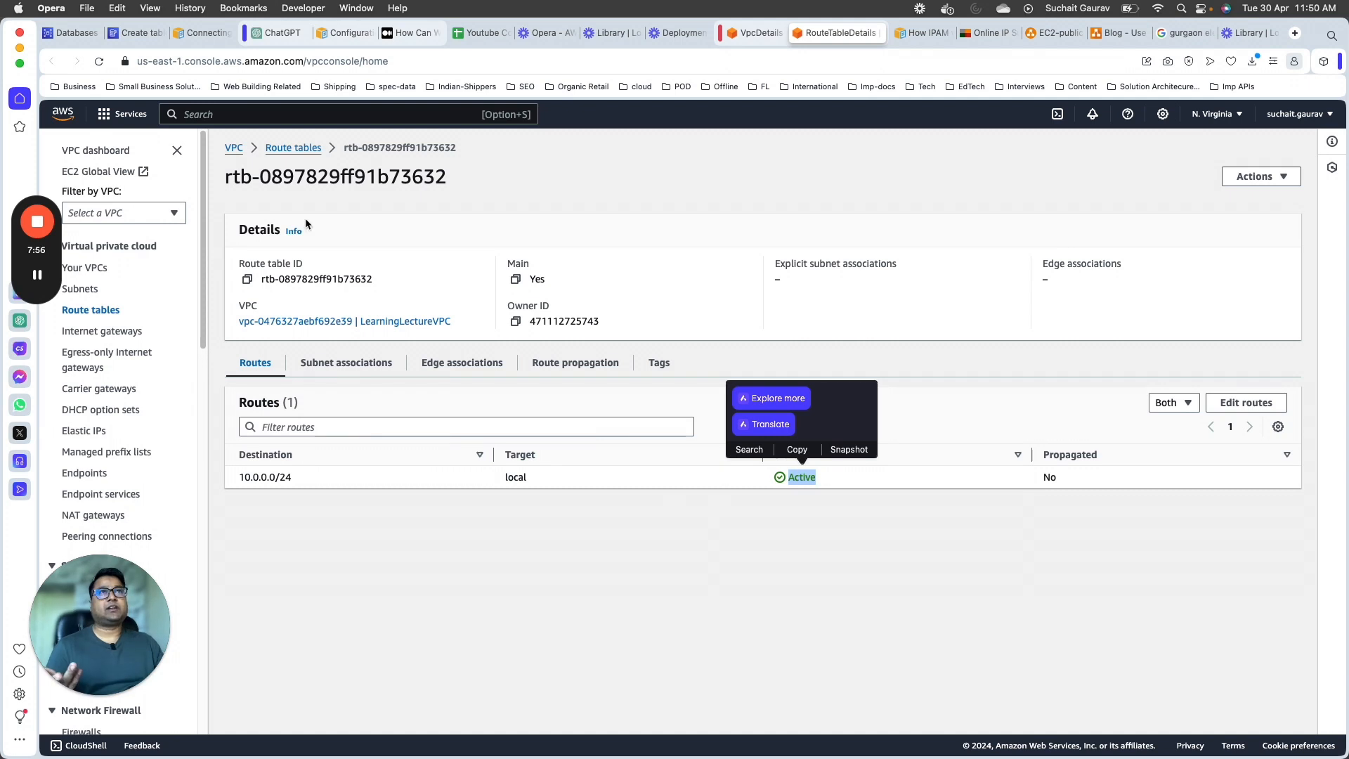
Step: Return to the list of VPCs and open the details of LearningLectureVPC
click(234, 147)
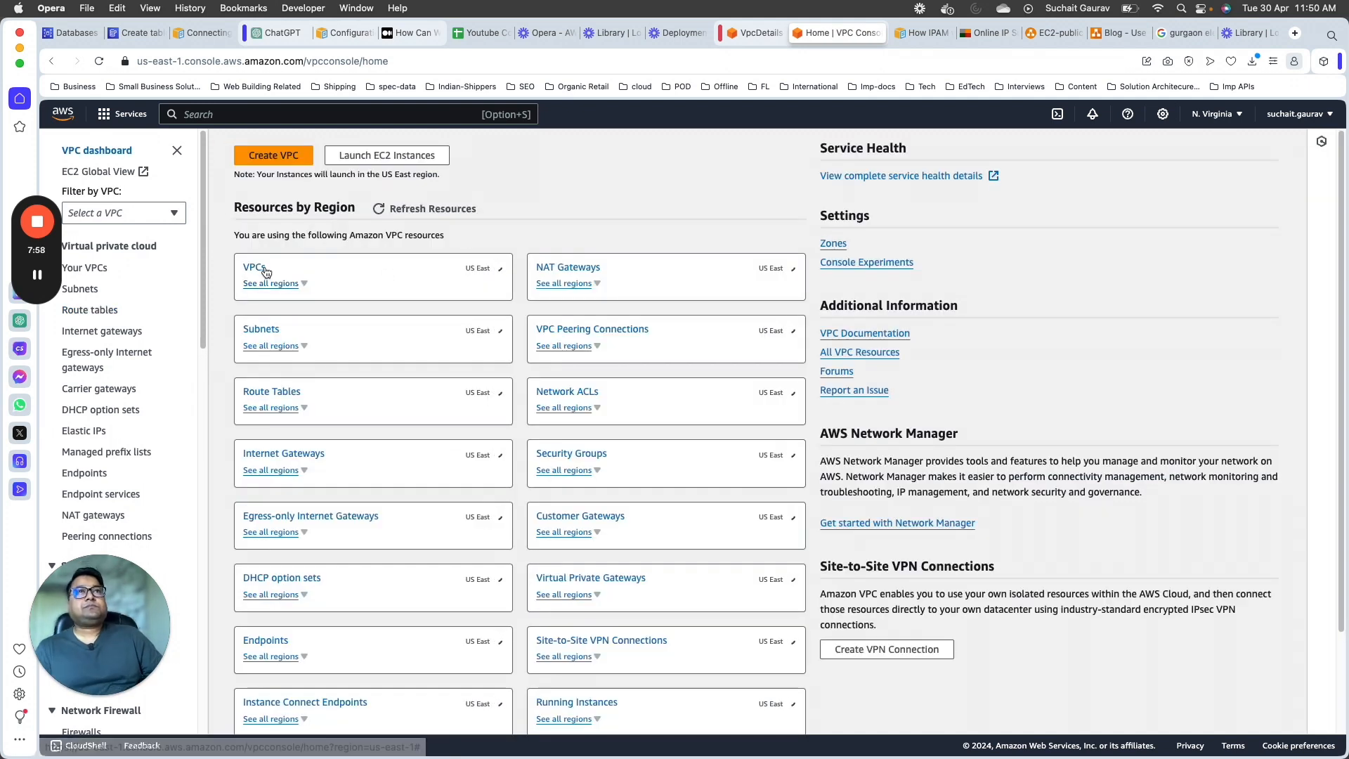
click(265, 273)
click(506, 288)
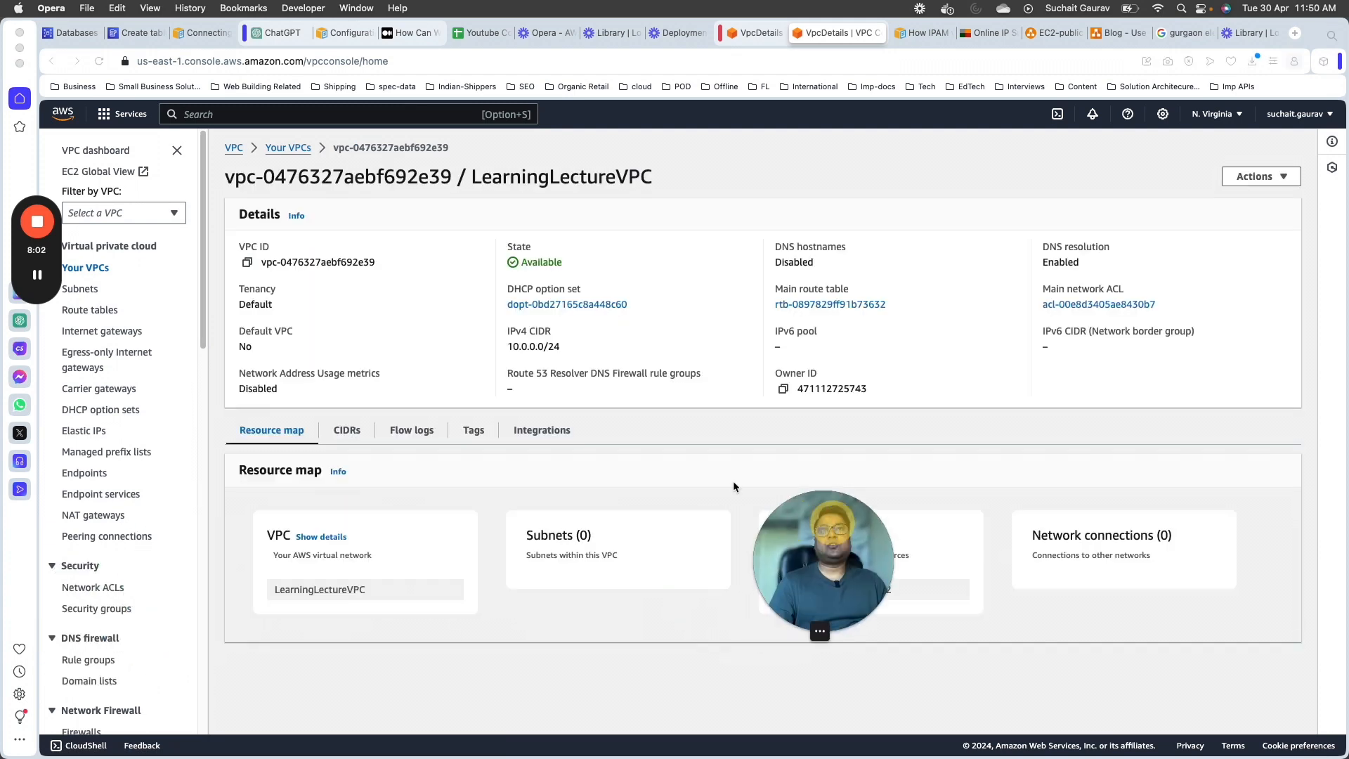
Step: Start creating a subnet in LearningLectureVPC and name it PublicSubnet
click(94, 290)
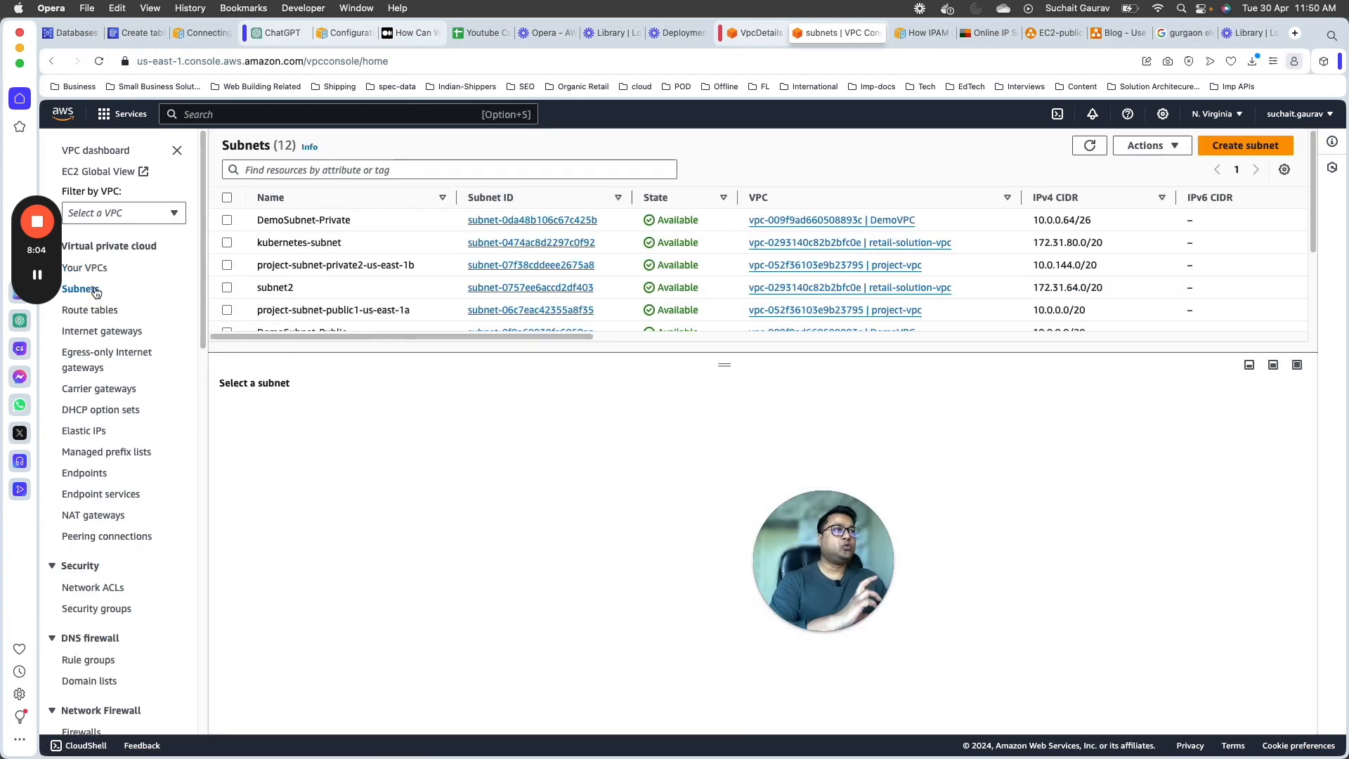
drag(833, 614, 295, 678)
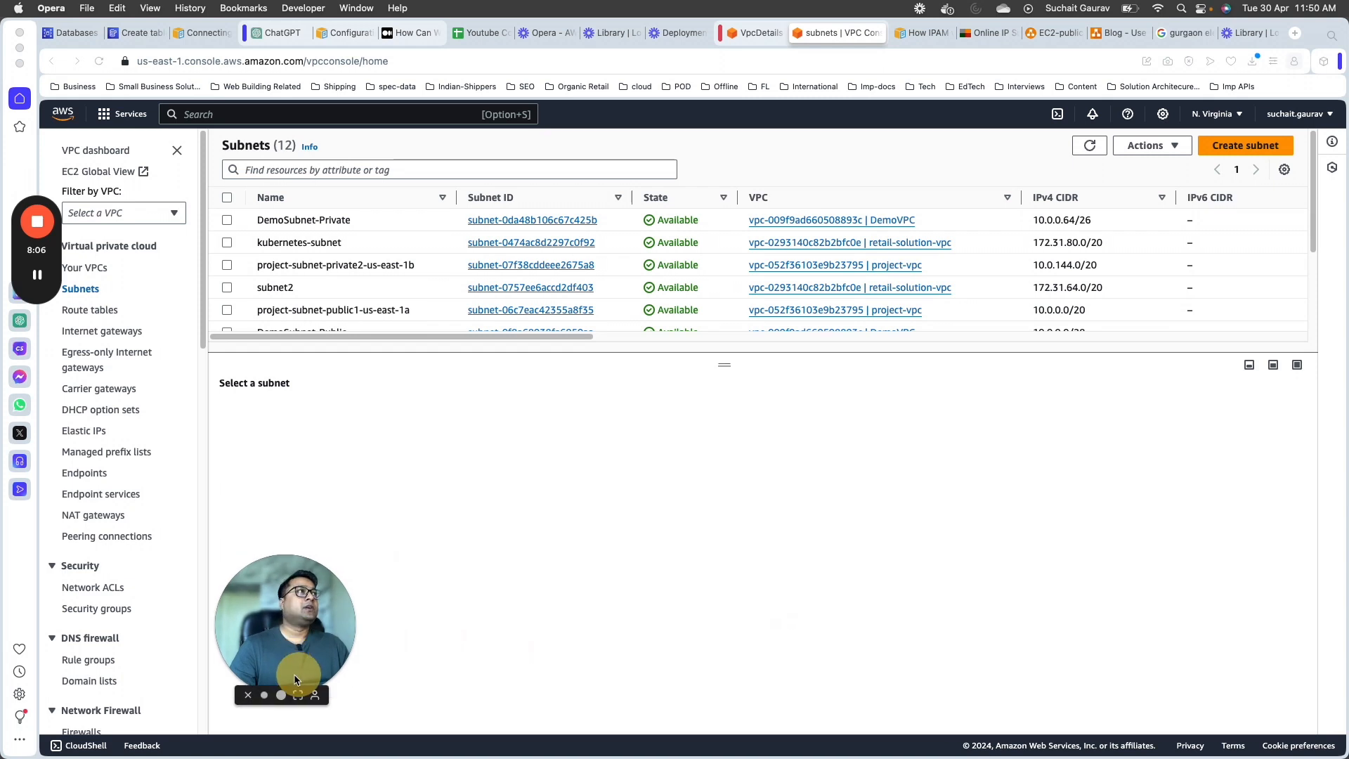
click(1243, 146)
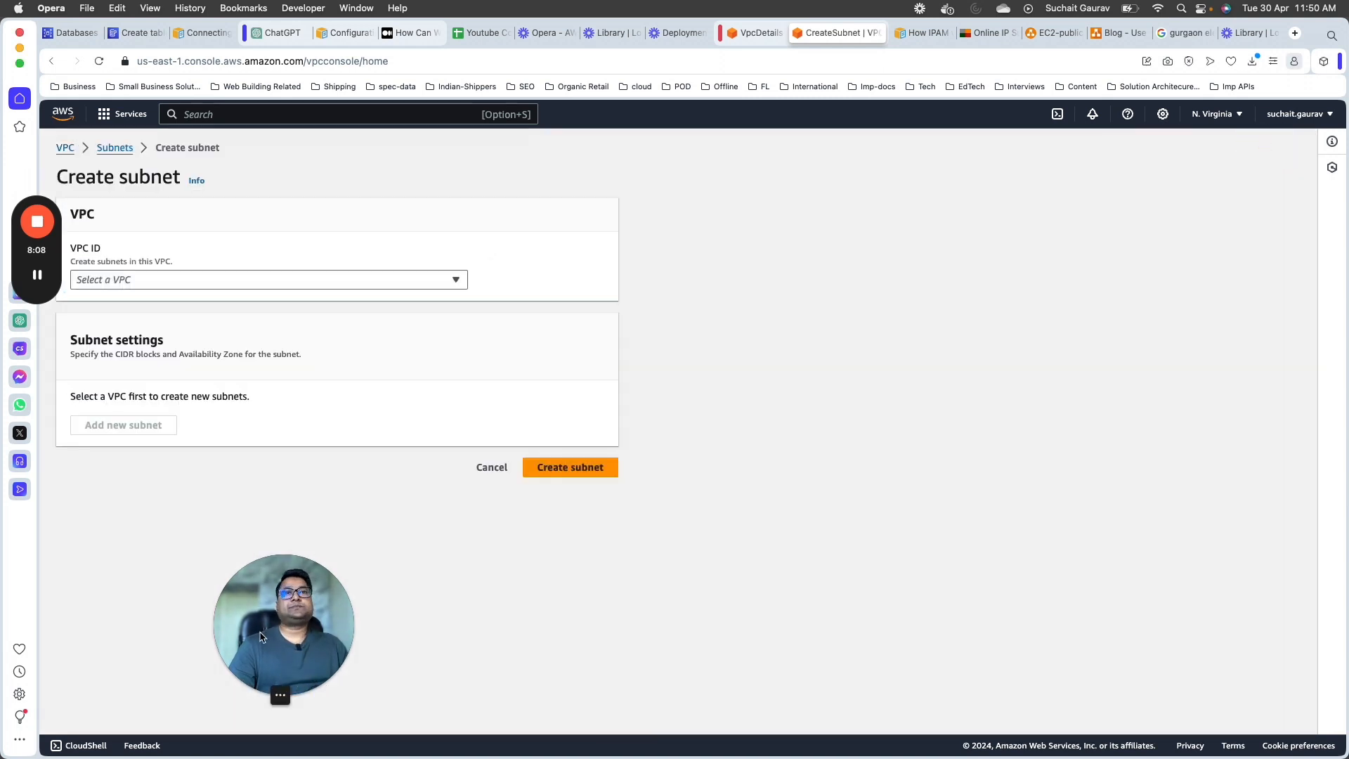
drag(260, 636, 1149, 243)
click(256, 281)
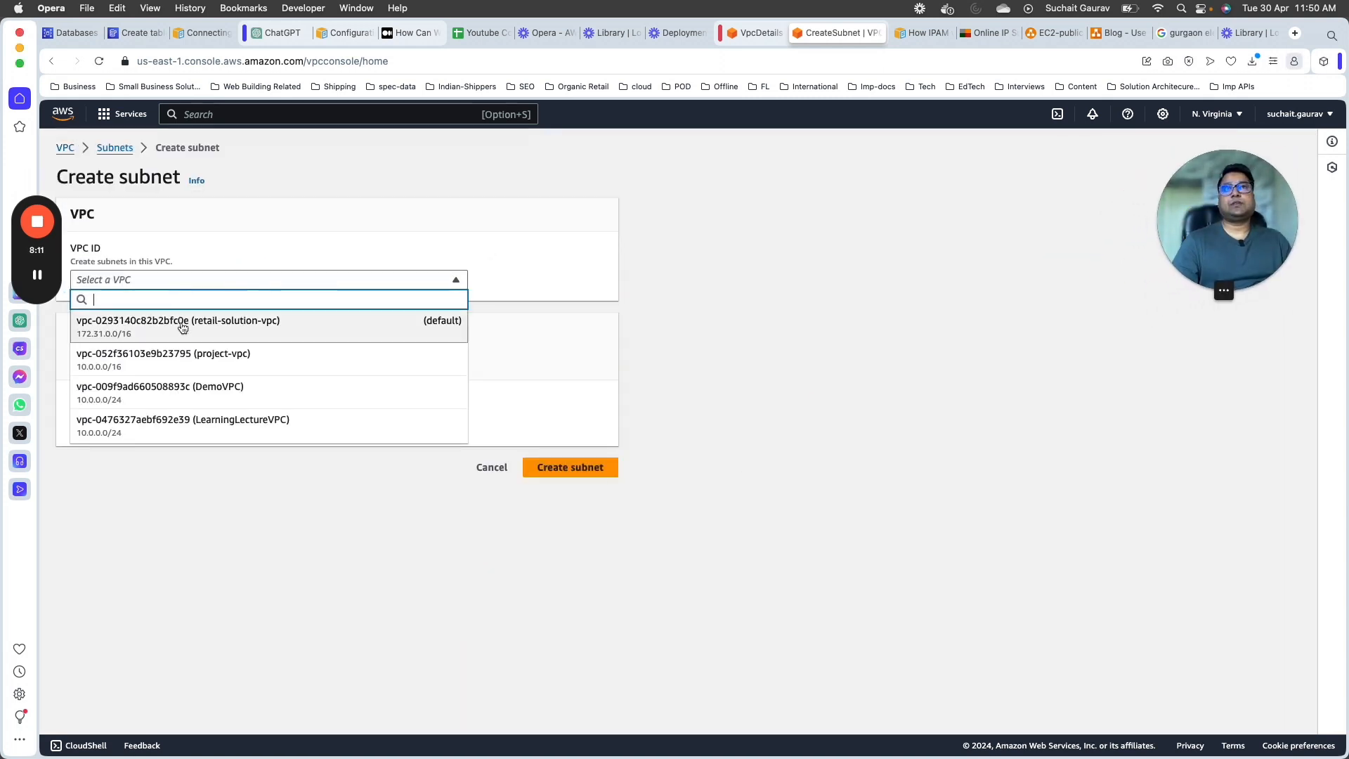
click(190, 420)
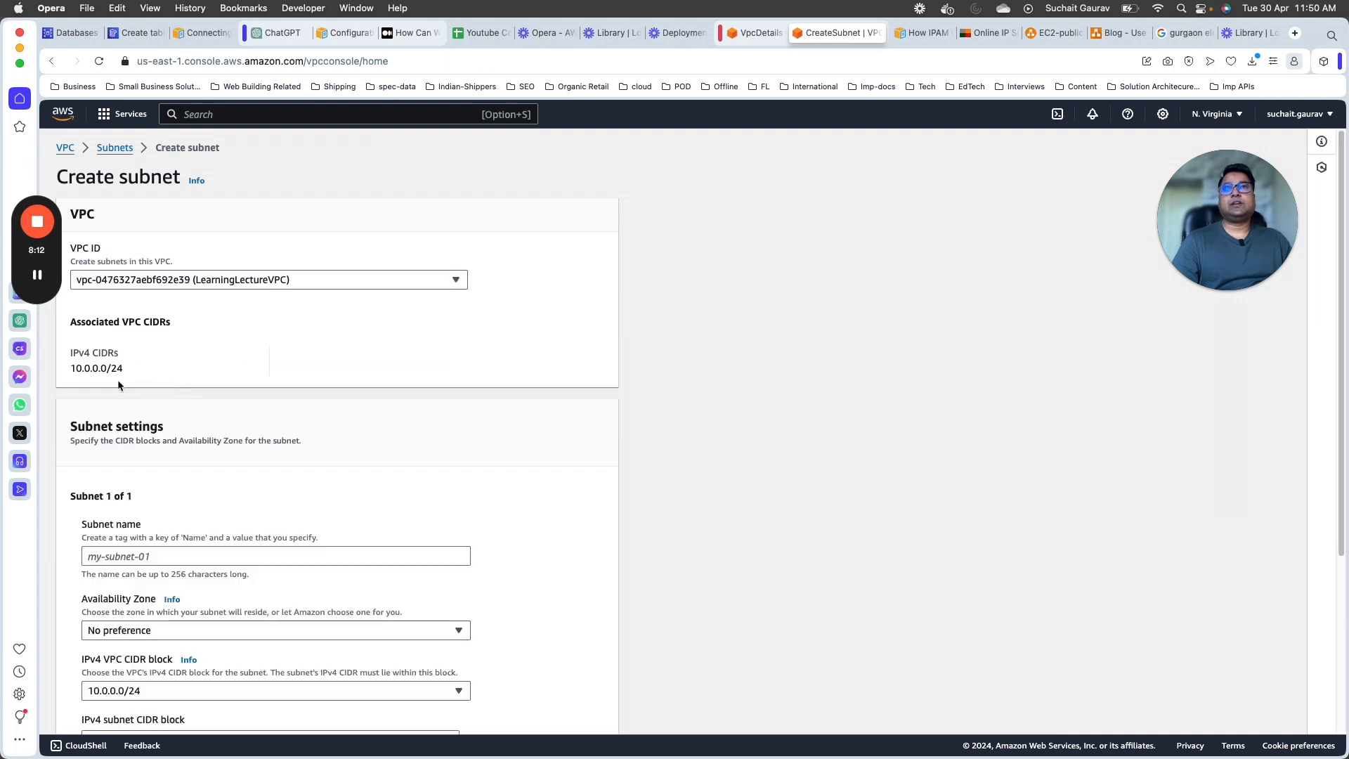
click(149, 556)
text(Pu)
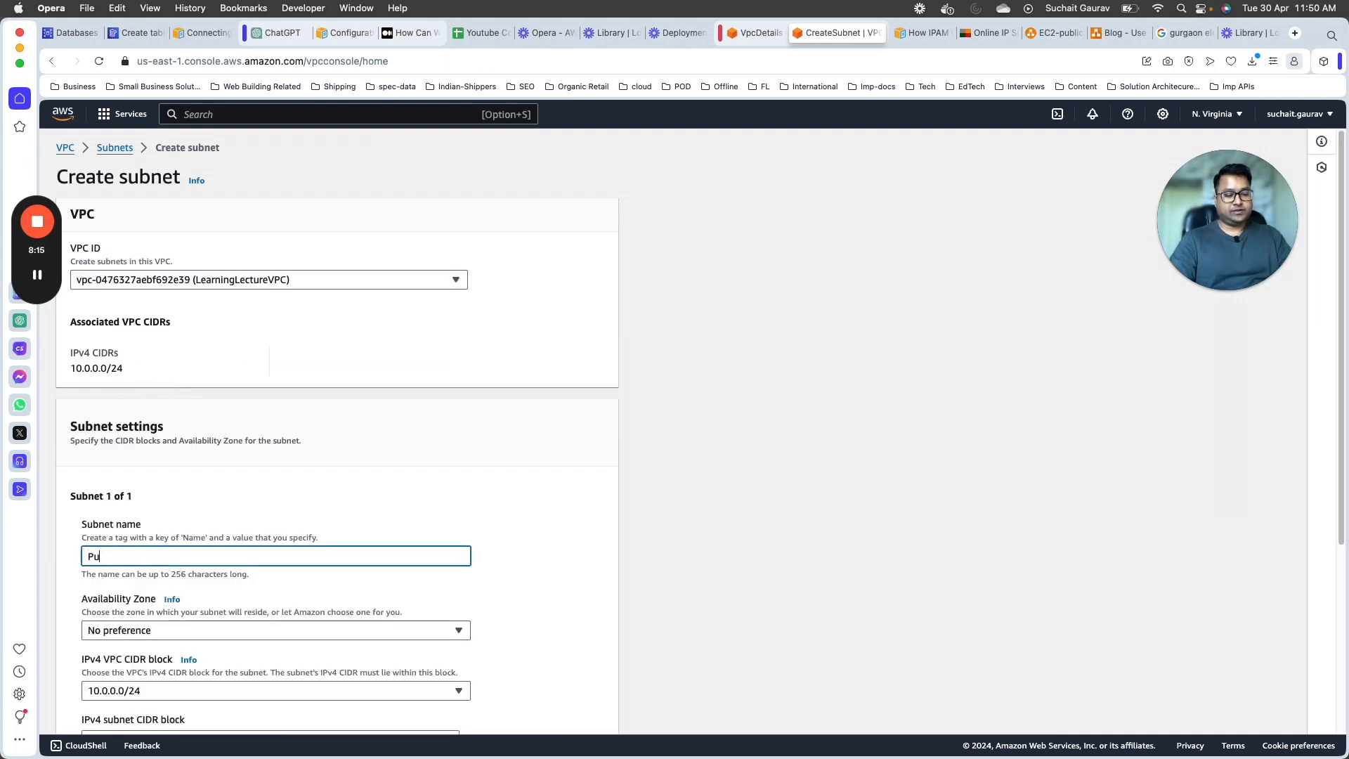
text(blic)
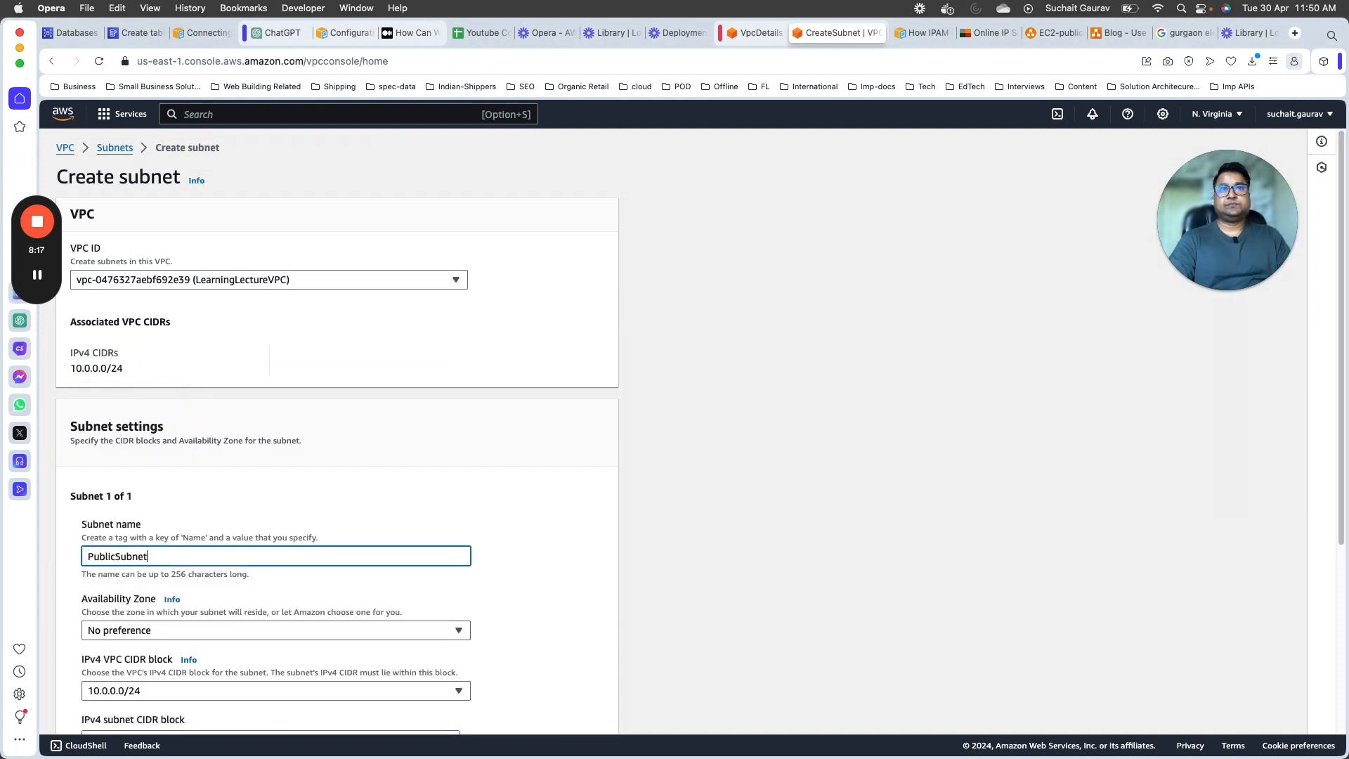
Step: Check the VPC CIDR block choices and set PublicSubnet's IPv4 subnet CIDR block to 10.0.0.0/28
scroll(227, 572, down, 2)
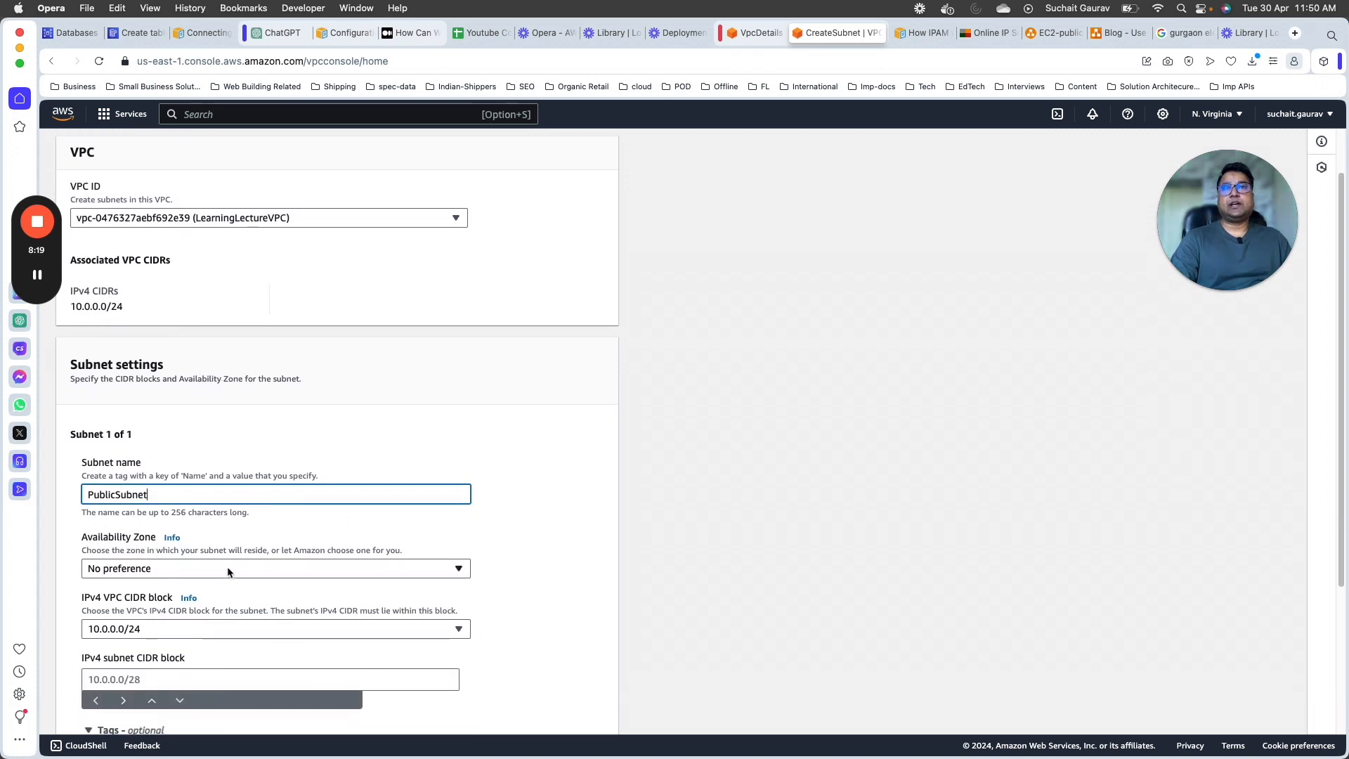
scroll(645, 503, down, 6)
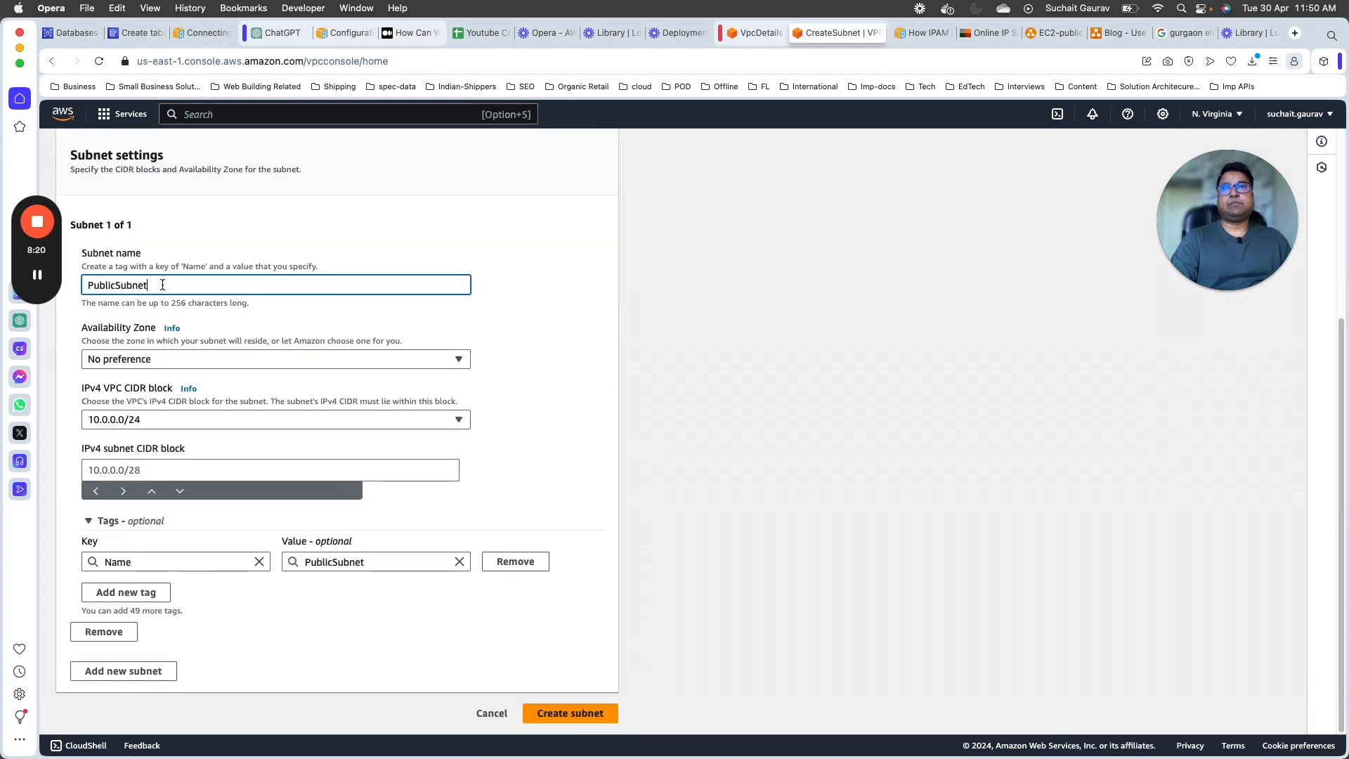
click(205, 420)
click(525, 394)
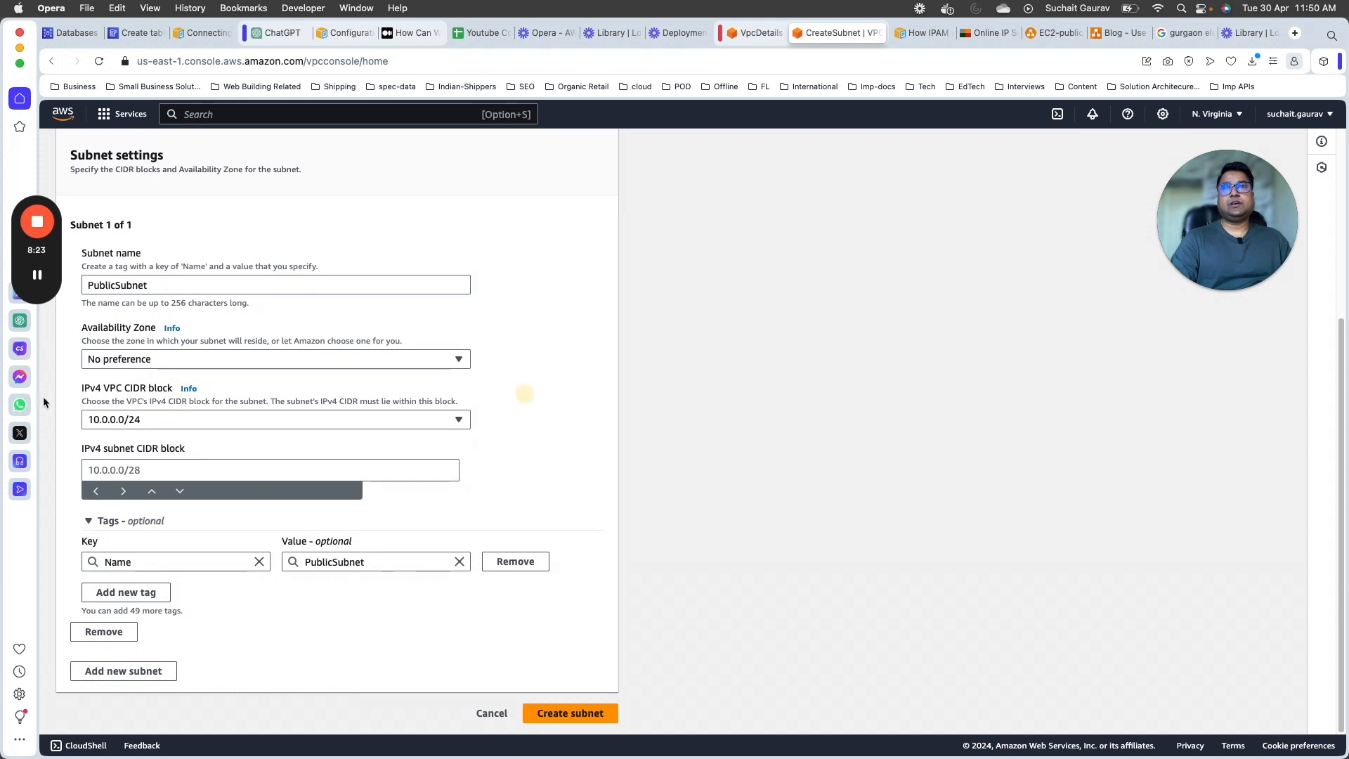
click(175, 420)
click(833, 404)
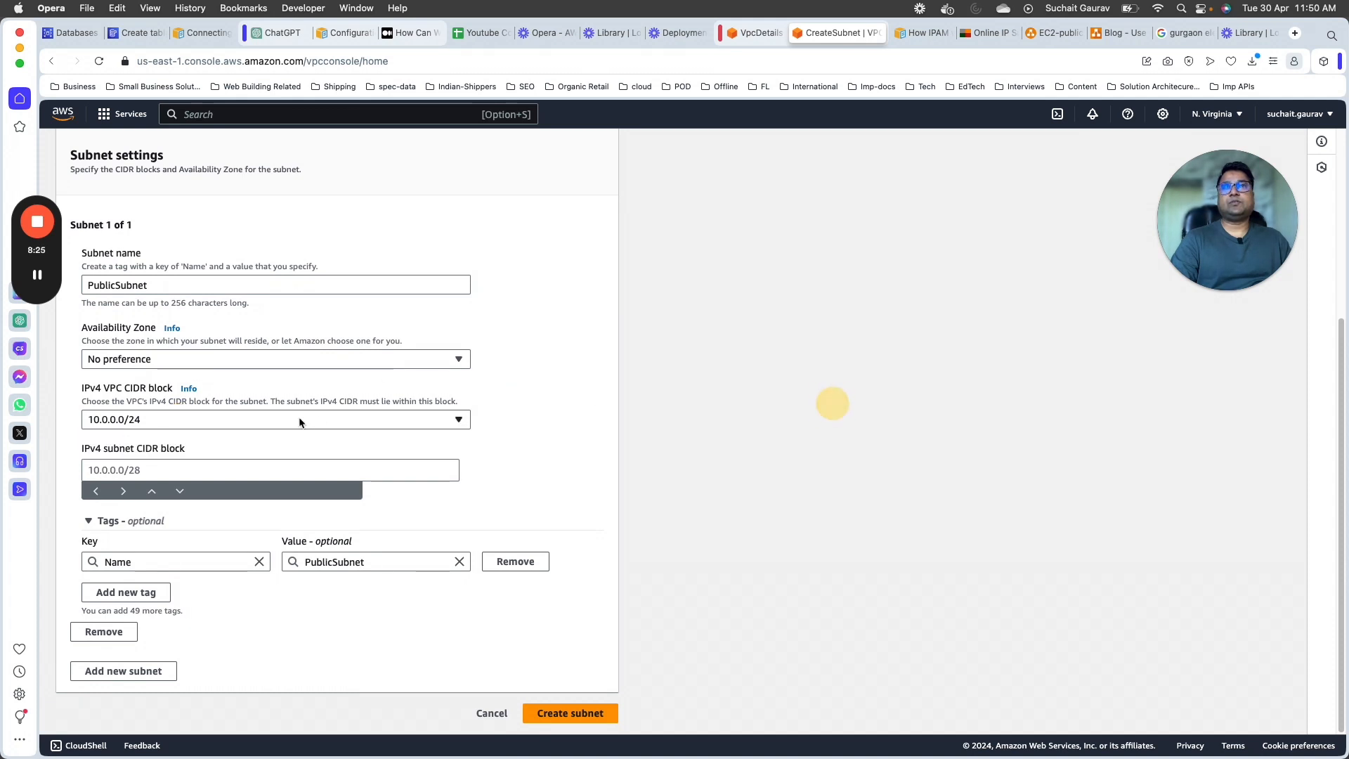
click(218, 472)
text(10.0.0.0)
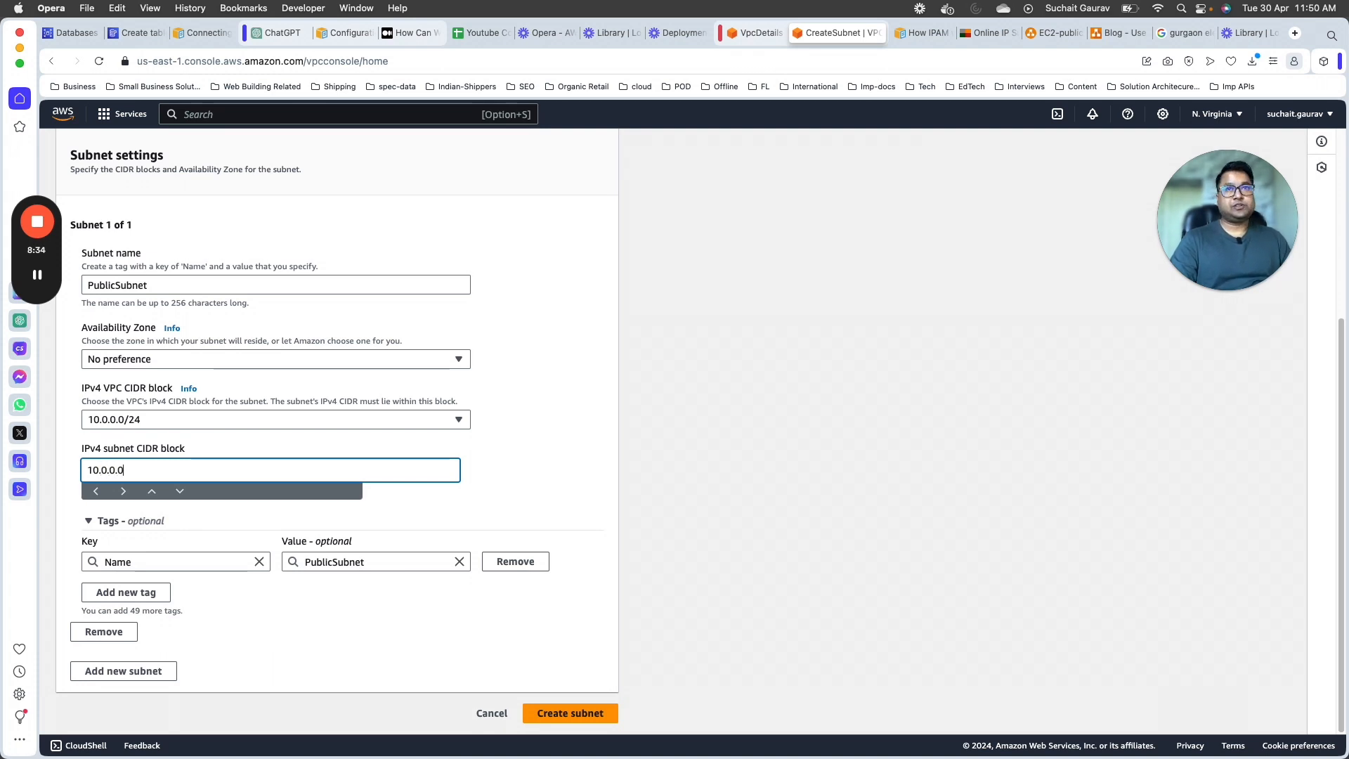
text(/28)
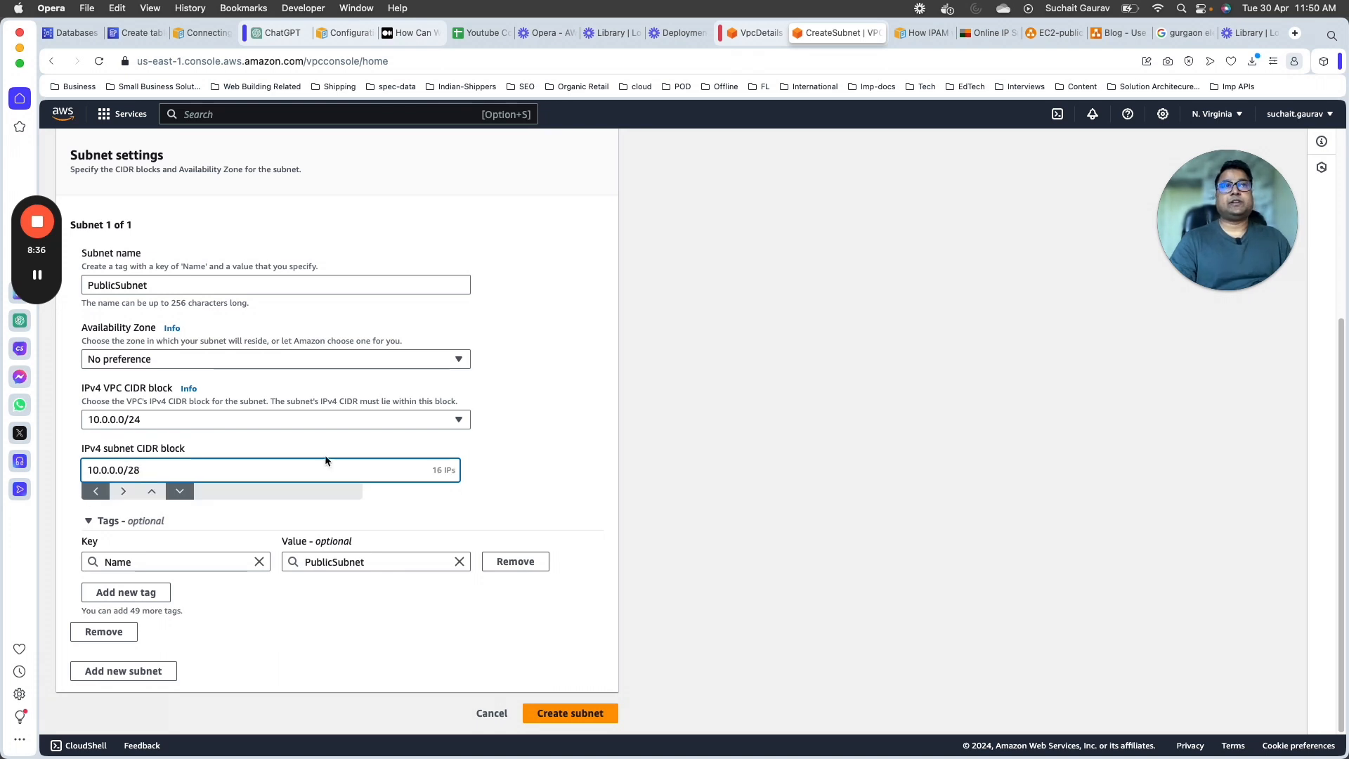
click(541, 398)
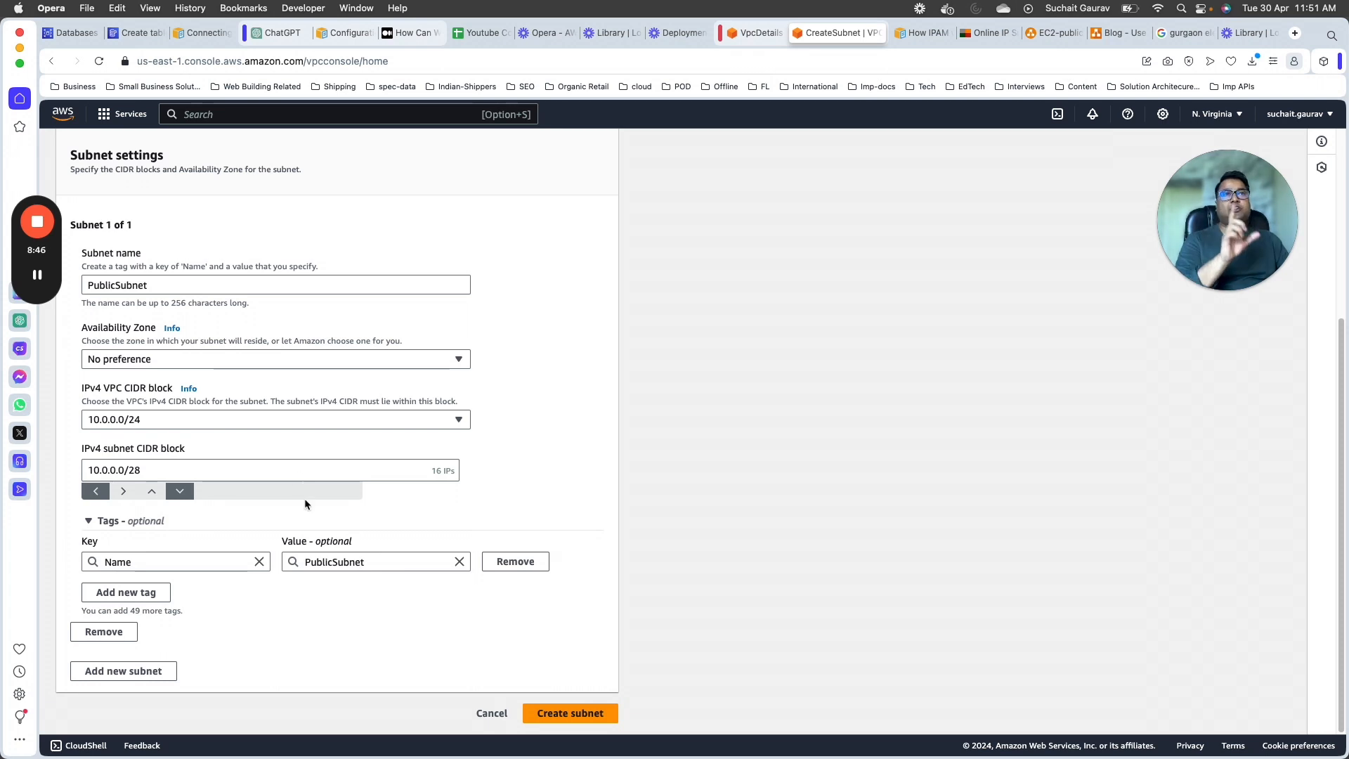
Step: Create the PublicSubnet subnet, then open its details and check the actions available for it
click(597, 712)
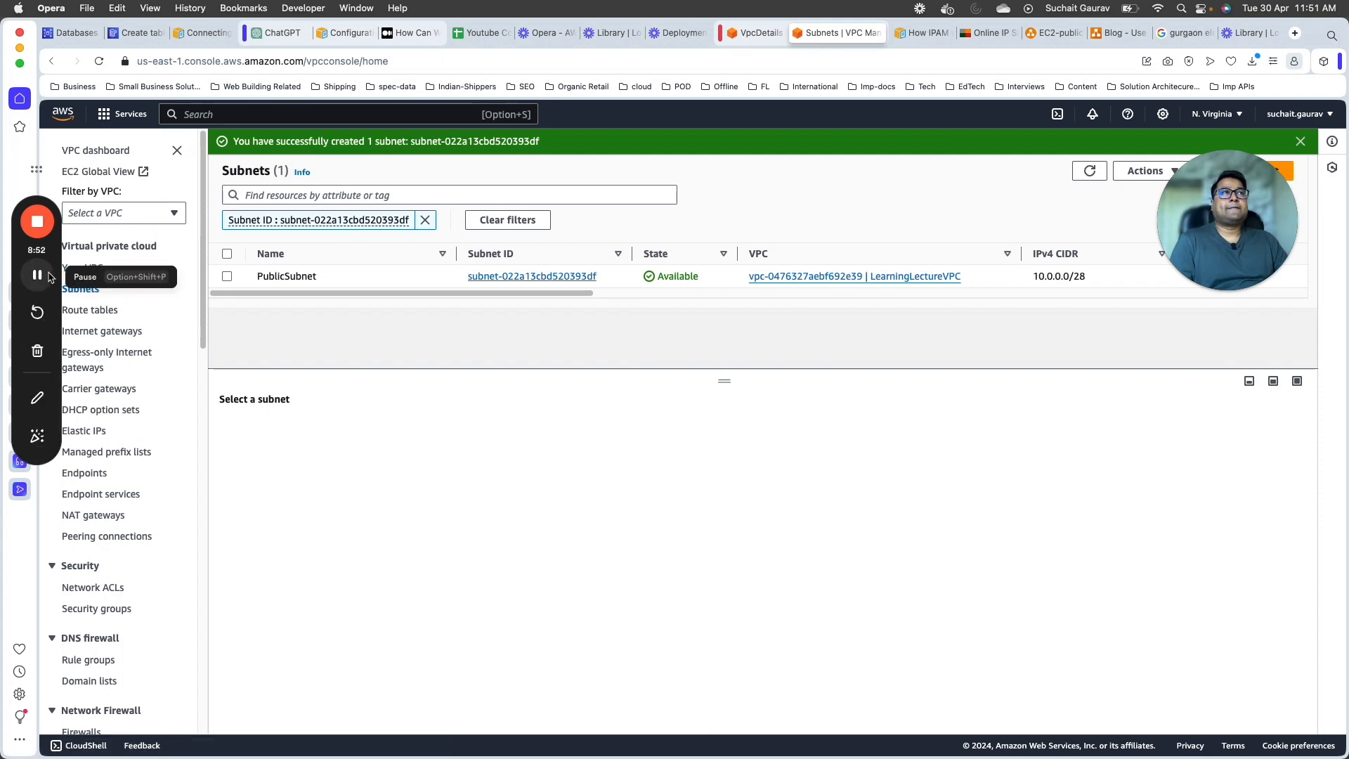
click(584, 276)
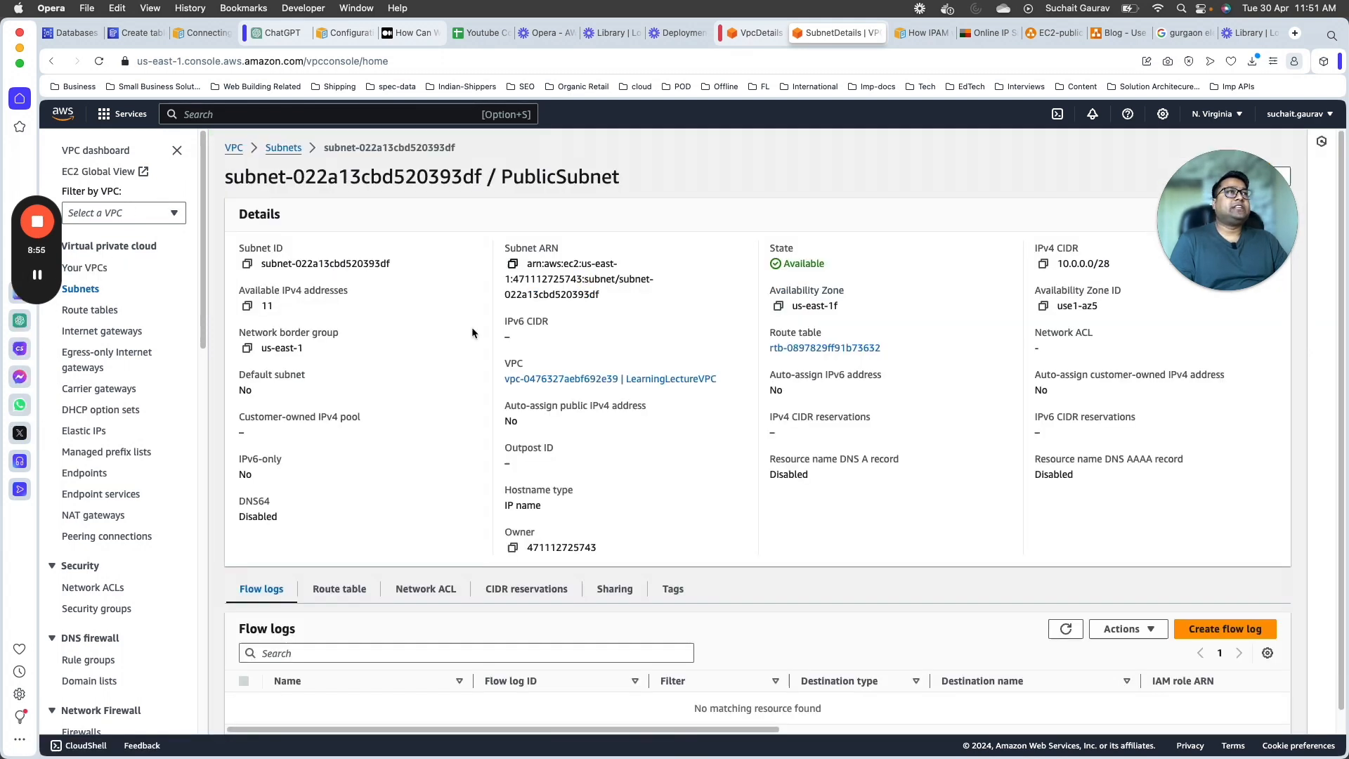
scroll(743, 524, down, 1)
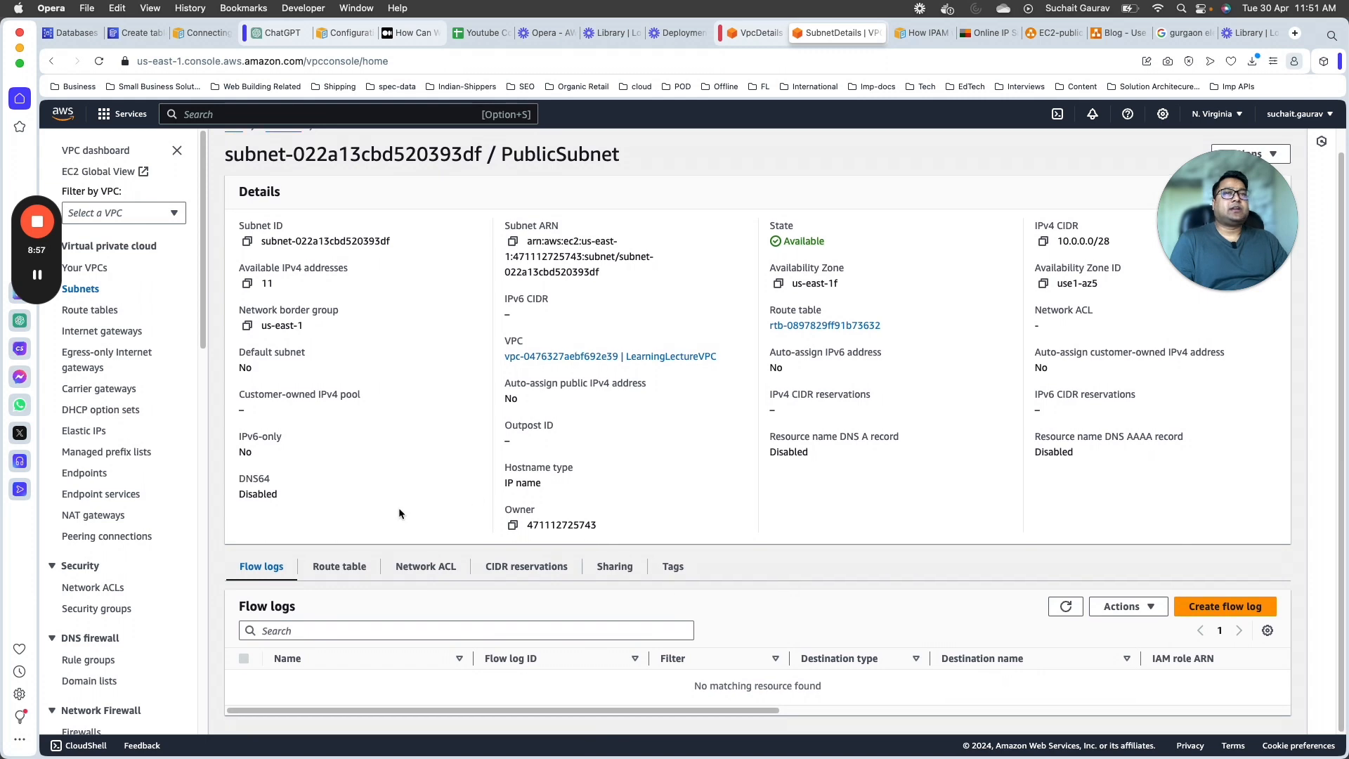
scroll(399, 507, up, 1)
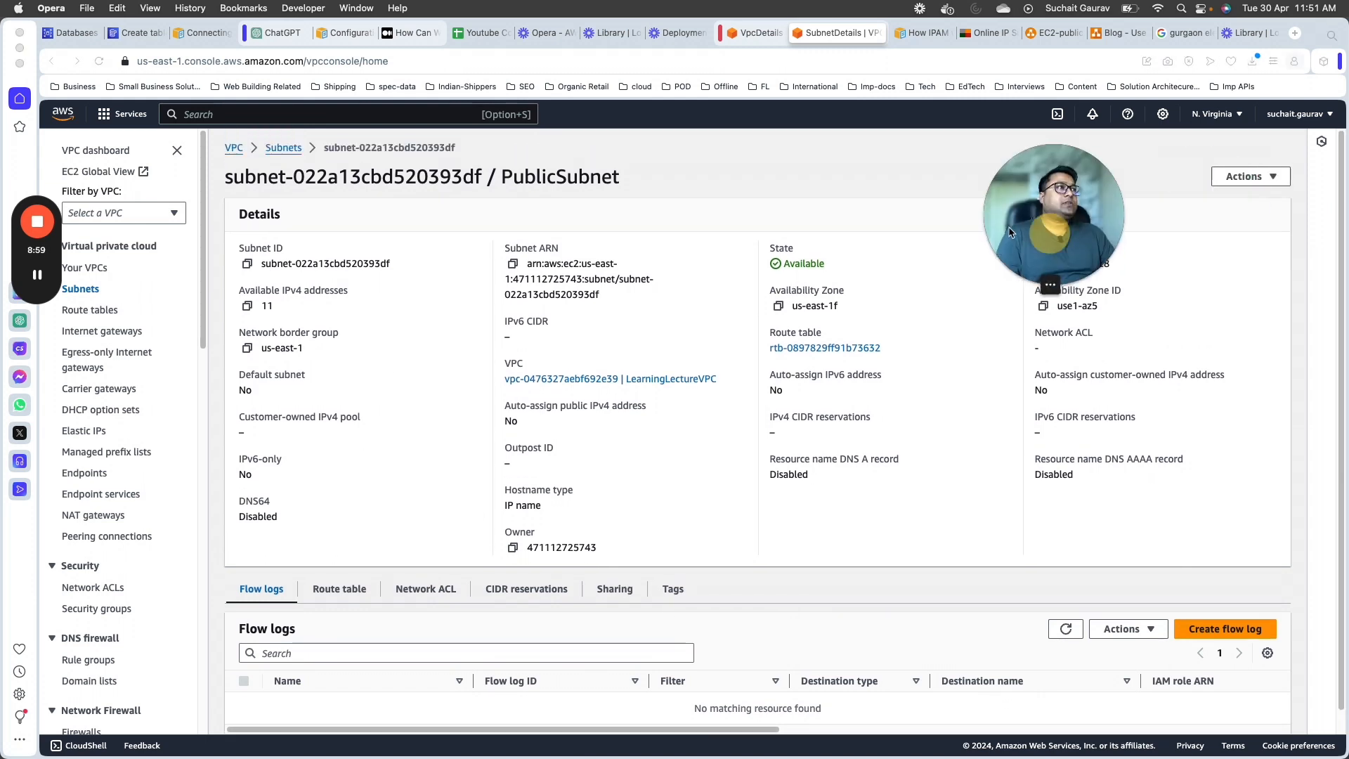
click(1243, 177)
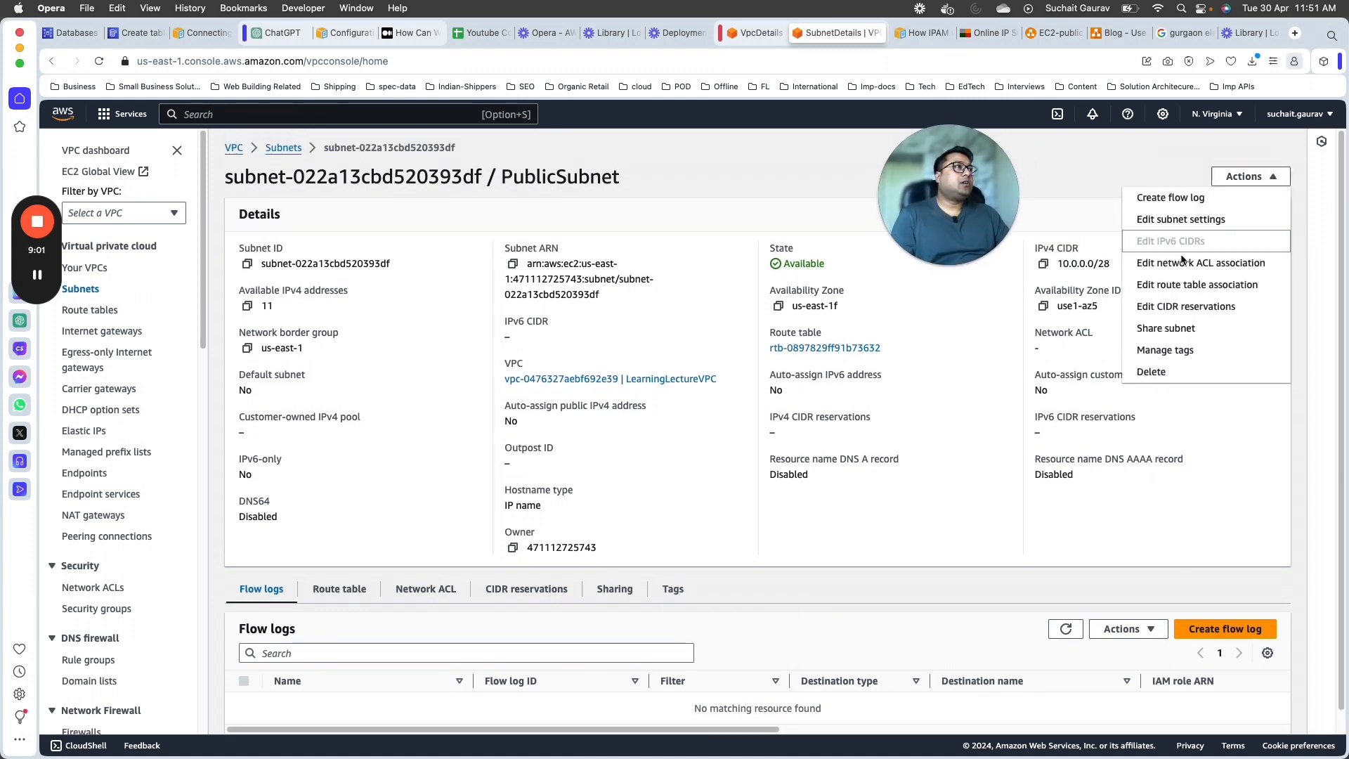
drag(989, 204, 1071, 194)
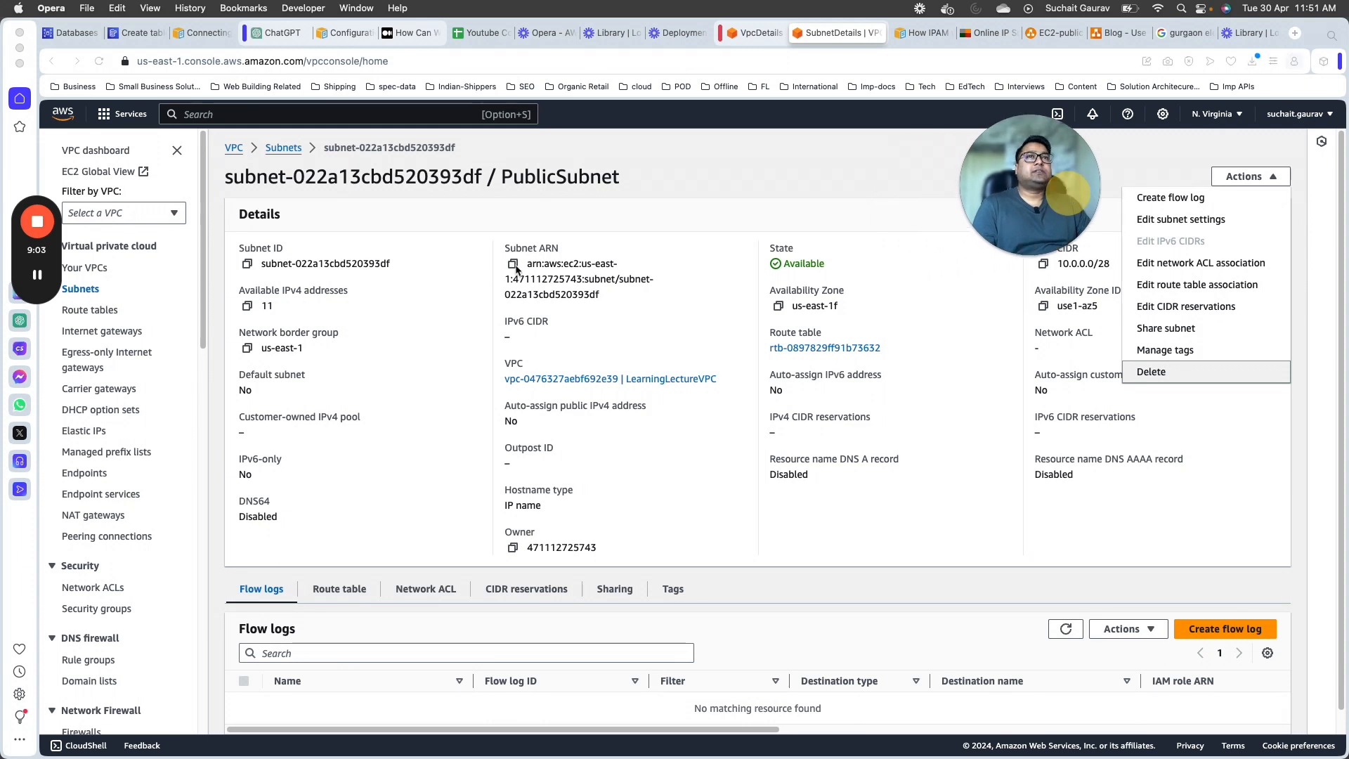
Step: Open the details of LearningLectureVPC and examine the subnet and route table in its resource map
click(85, 268)
click(509, 285)
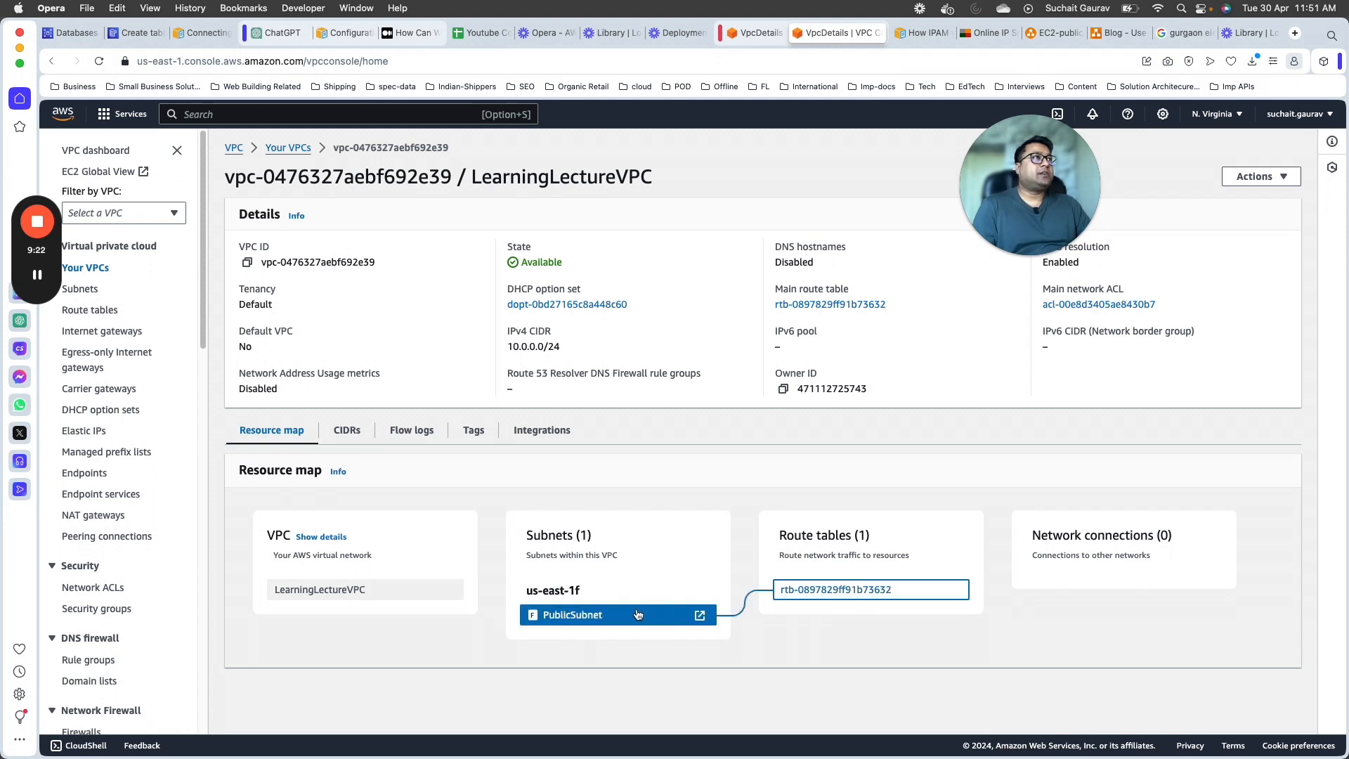
drag(778, 535, 814, 623)
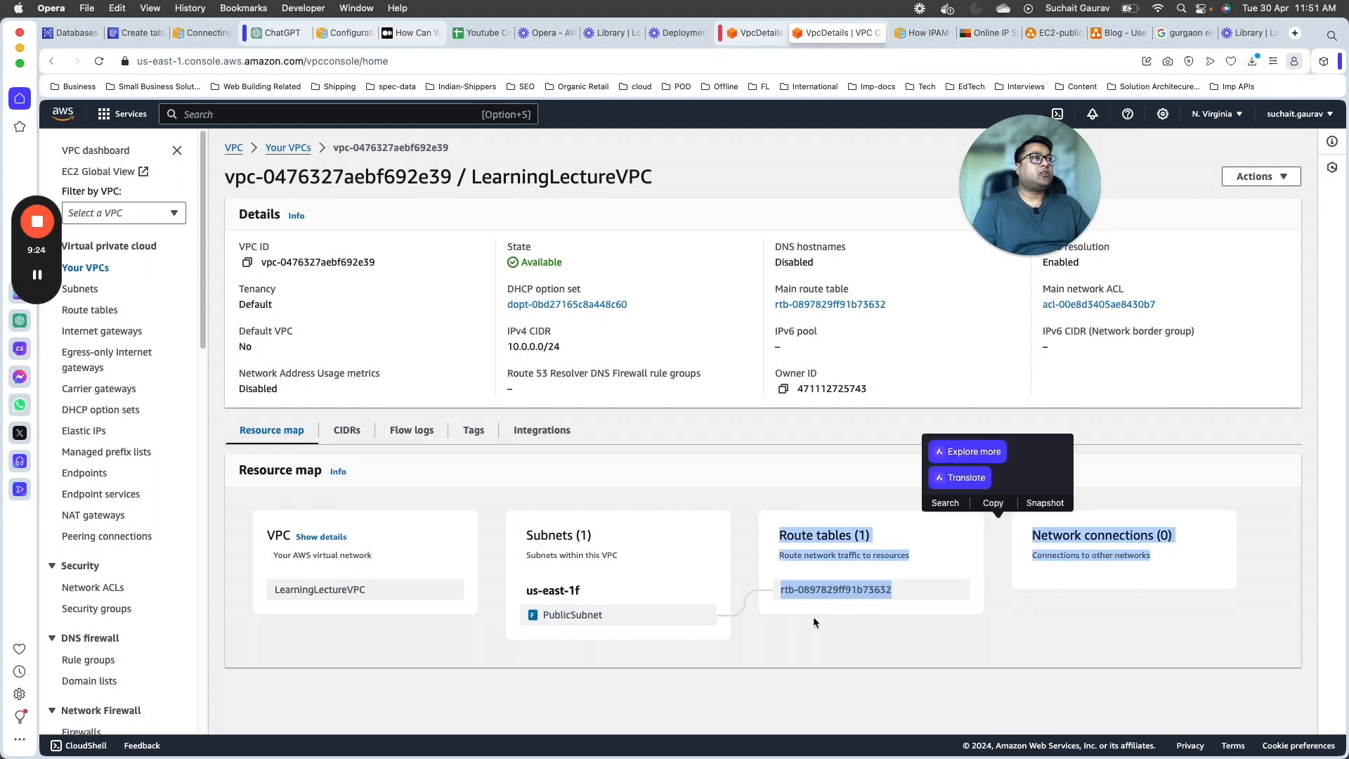
click(857, 654)
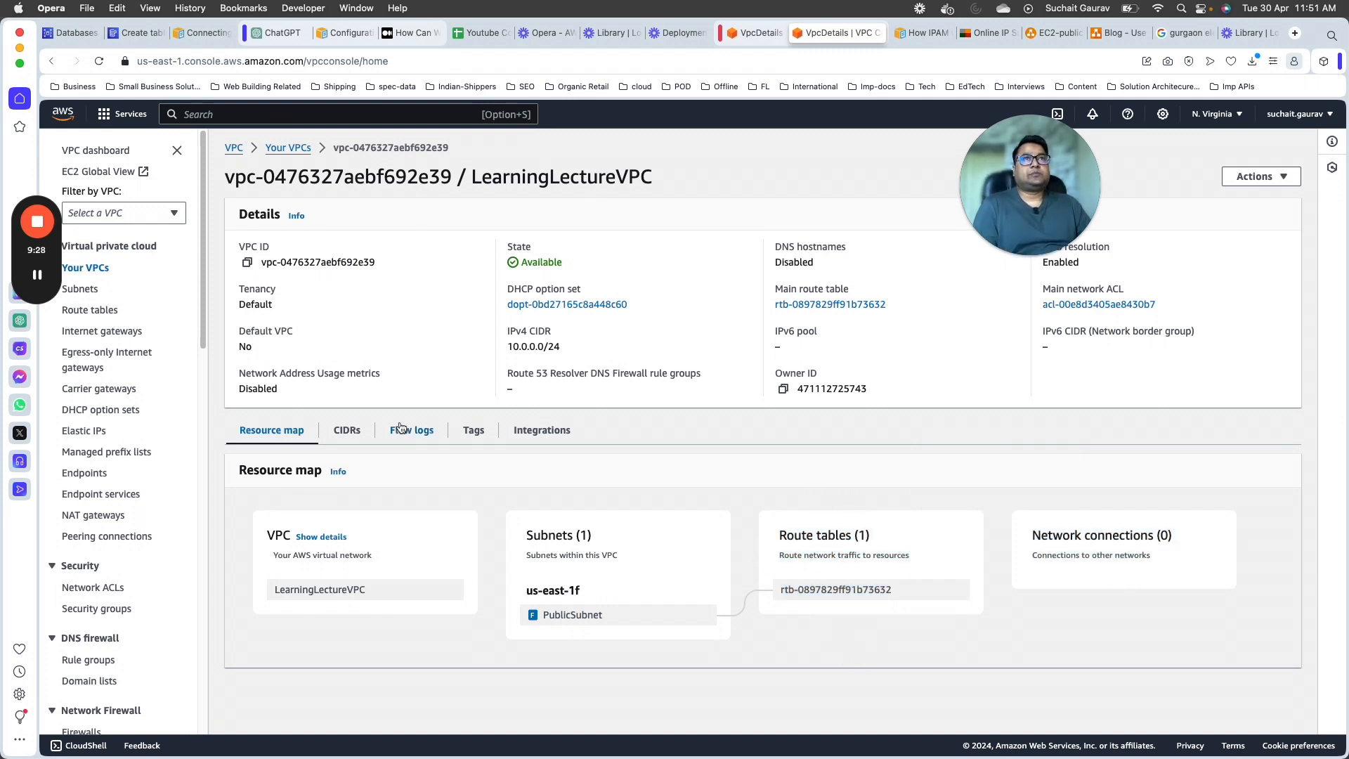
Step: Filter the VPC console by LearningLectureVPC and open its list of subnets
click(150, 217)
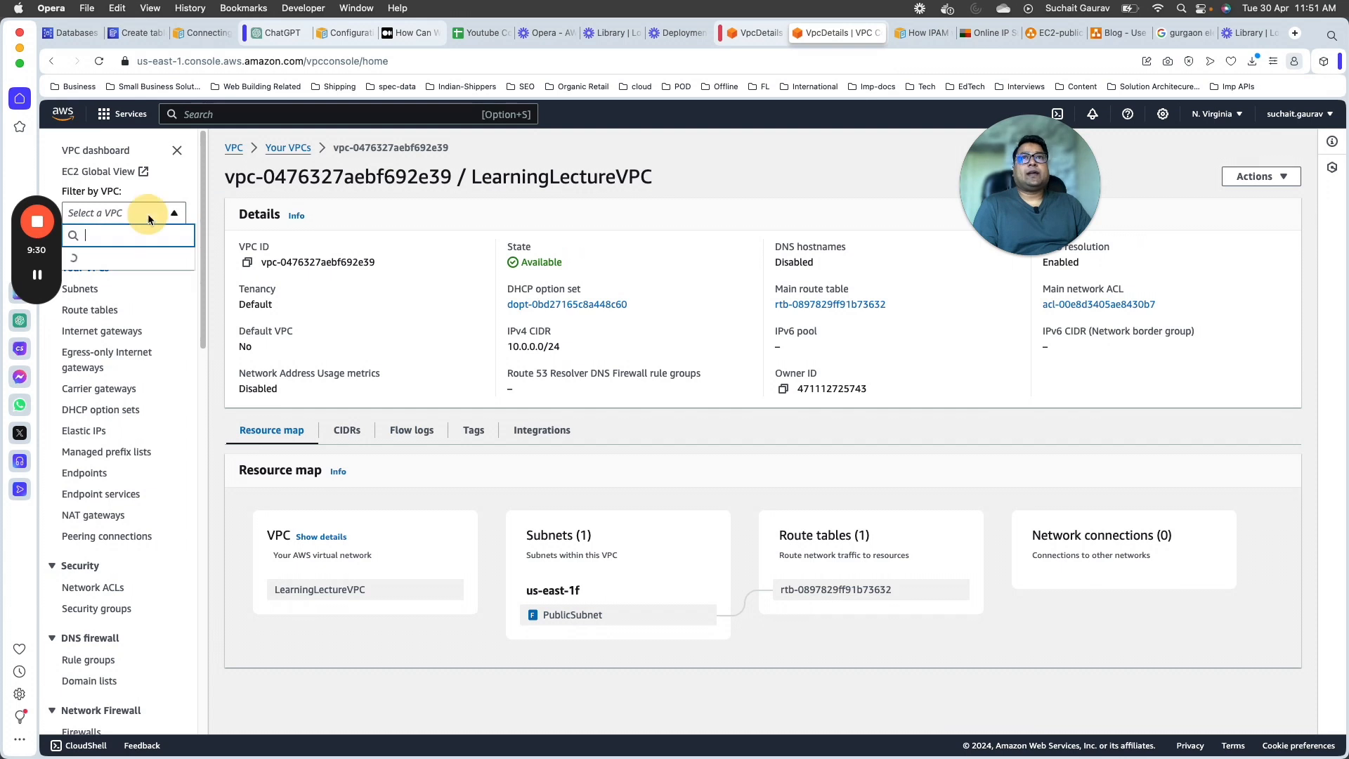
scroll(130, 495, down, 2)
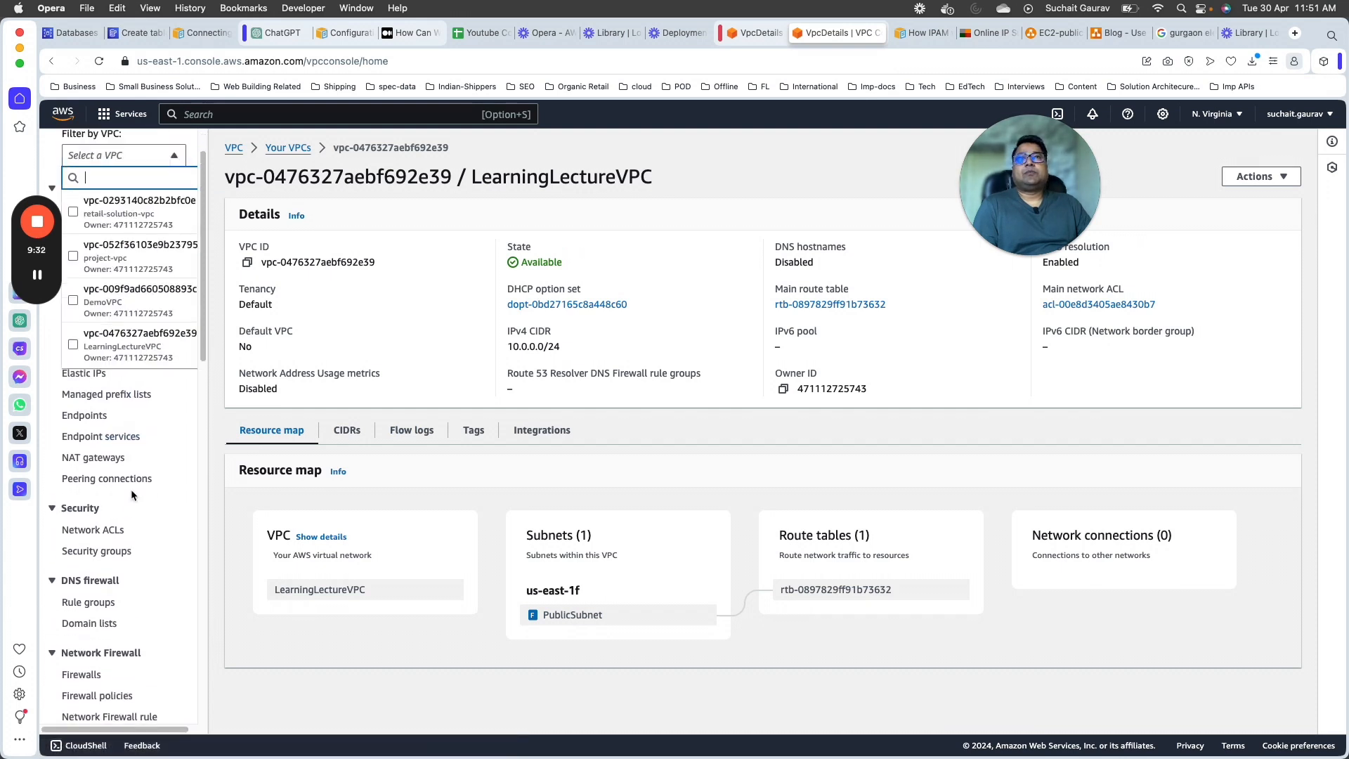
scroll(131, 491, up, 2)
click(134, 402)
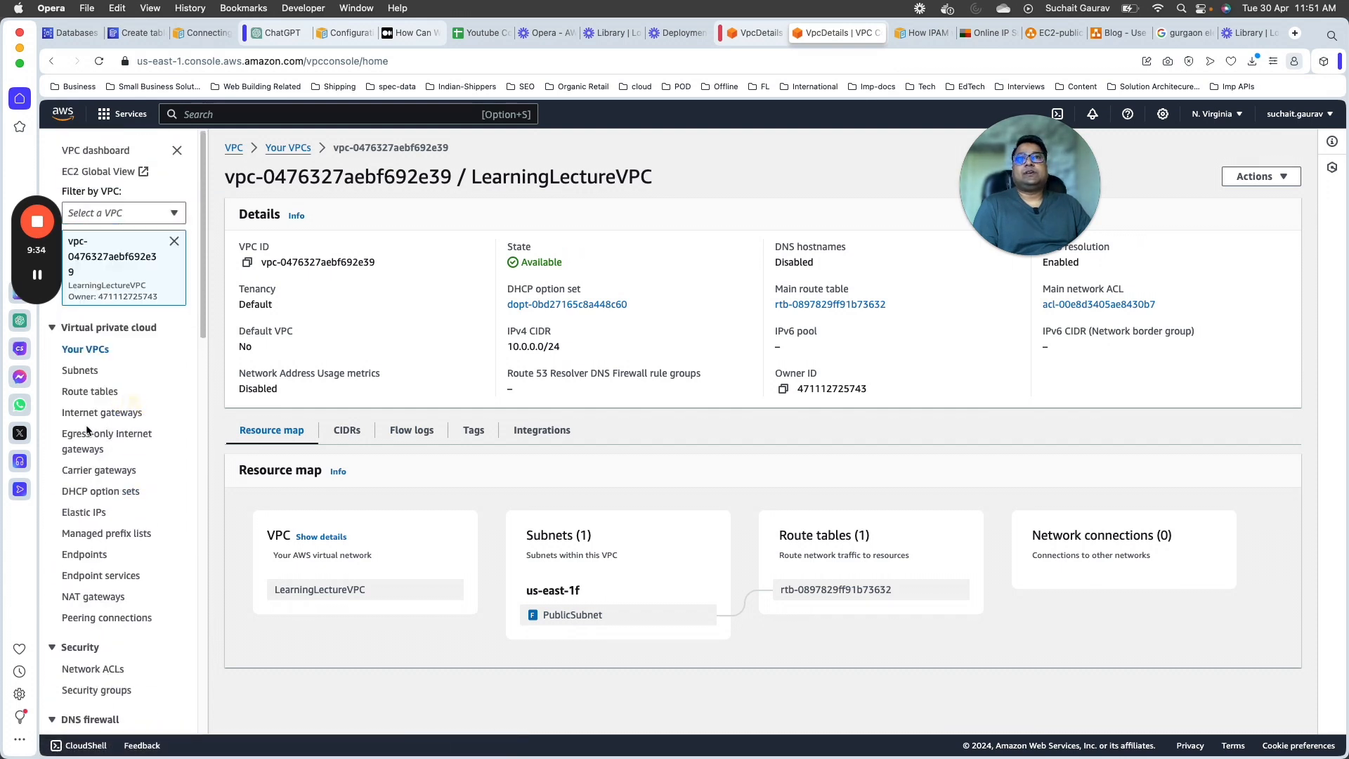
click(95, 373)
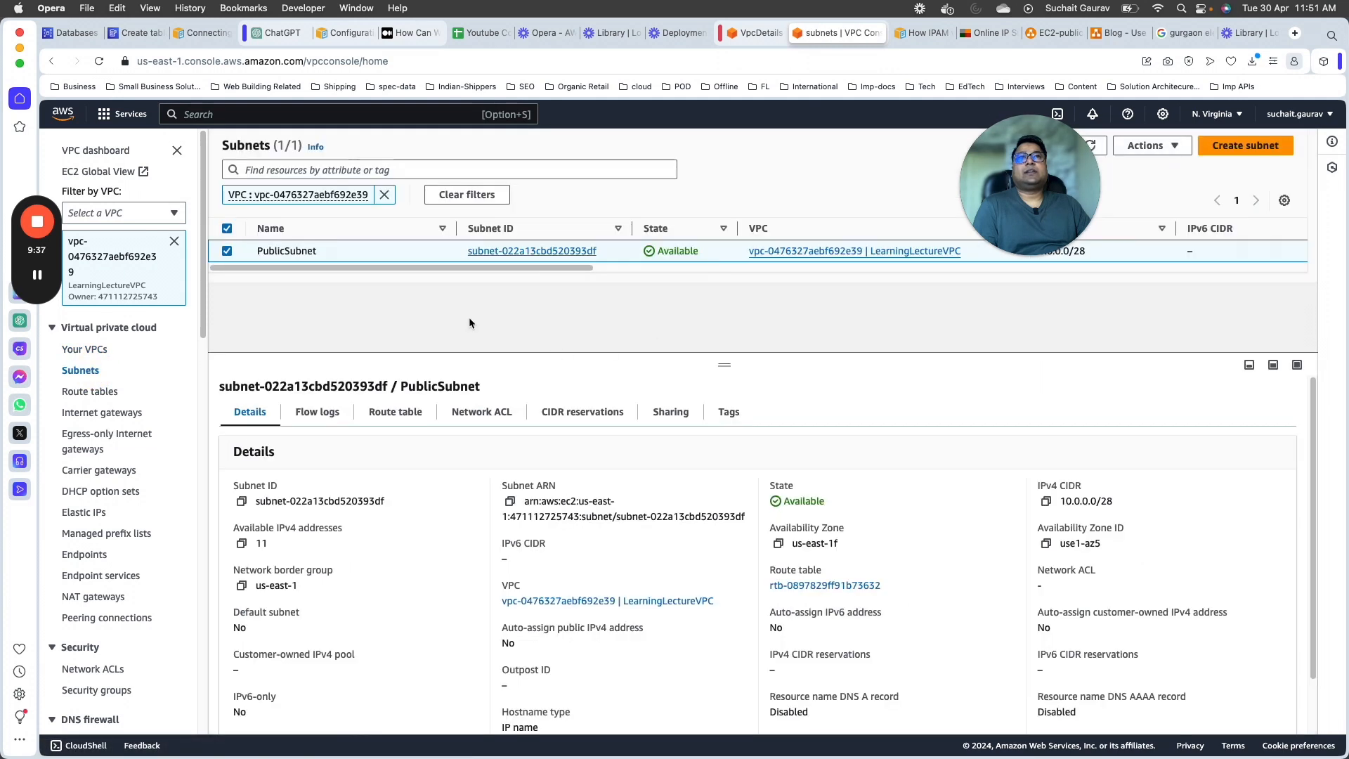
Step: Start creating another subnet in LearningLectureVPC and name it PrivateSubnet
click(1245, 145)
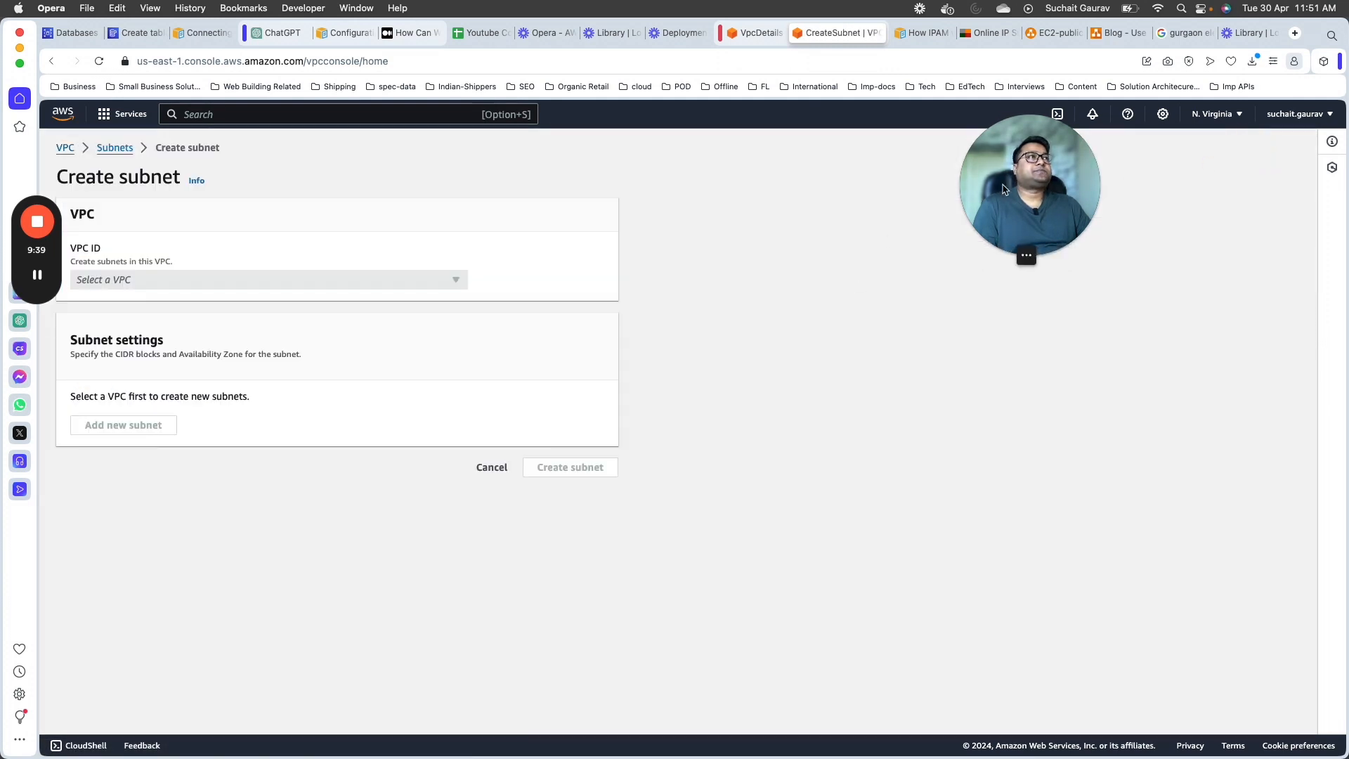
drag(1004, 188, 1221, 644)
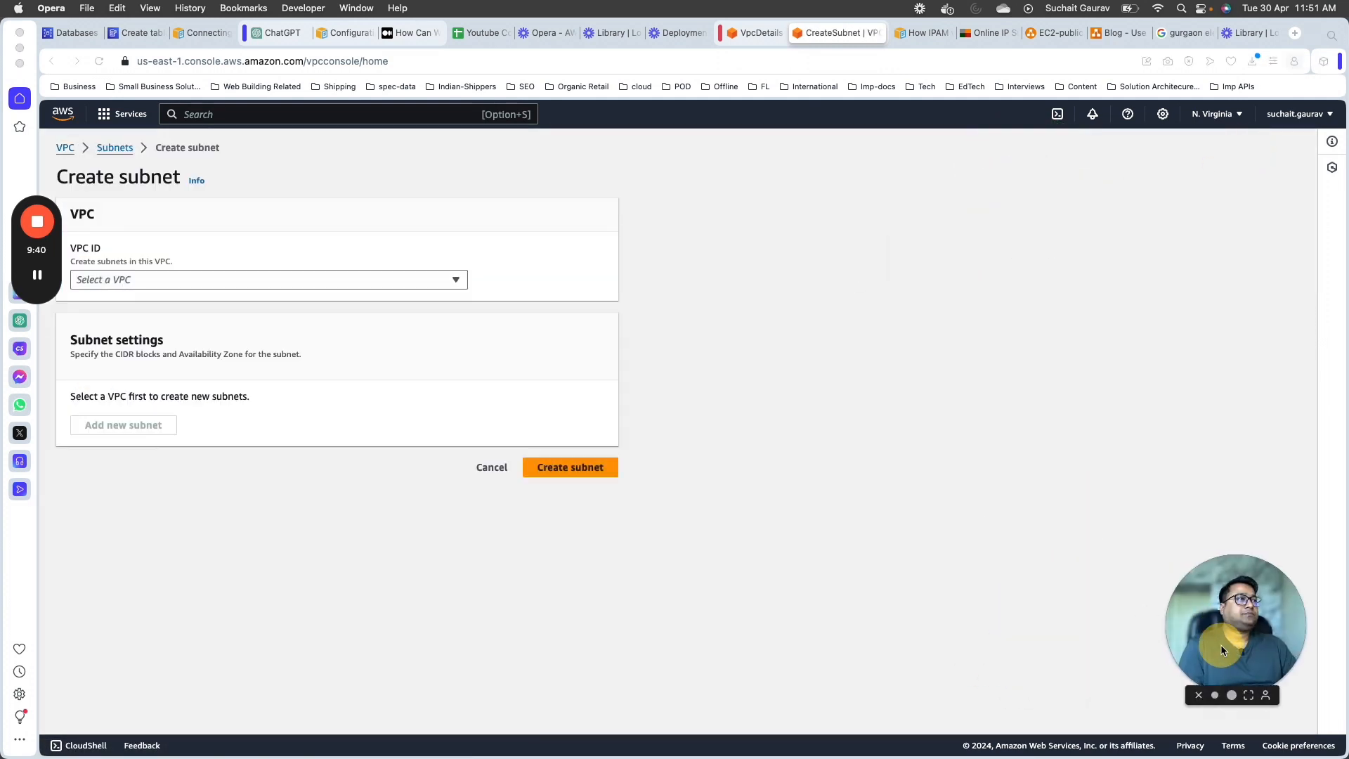
click(160, 284)
click(145, 422)
click(39, 275)
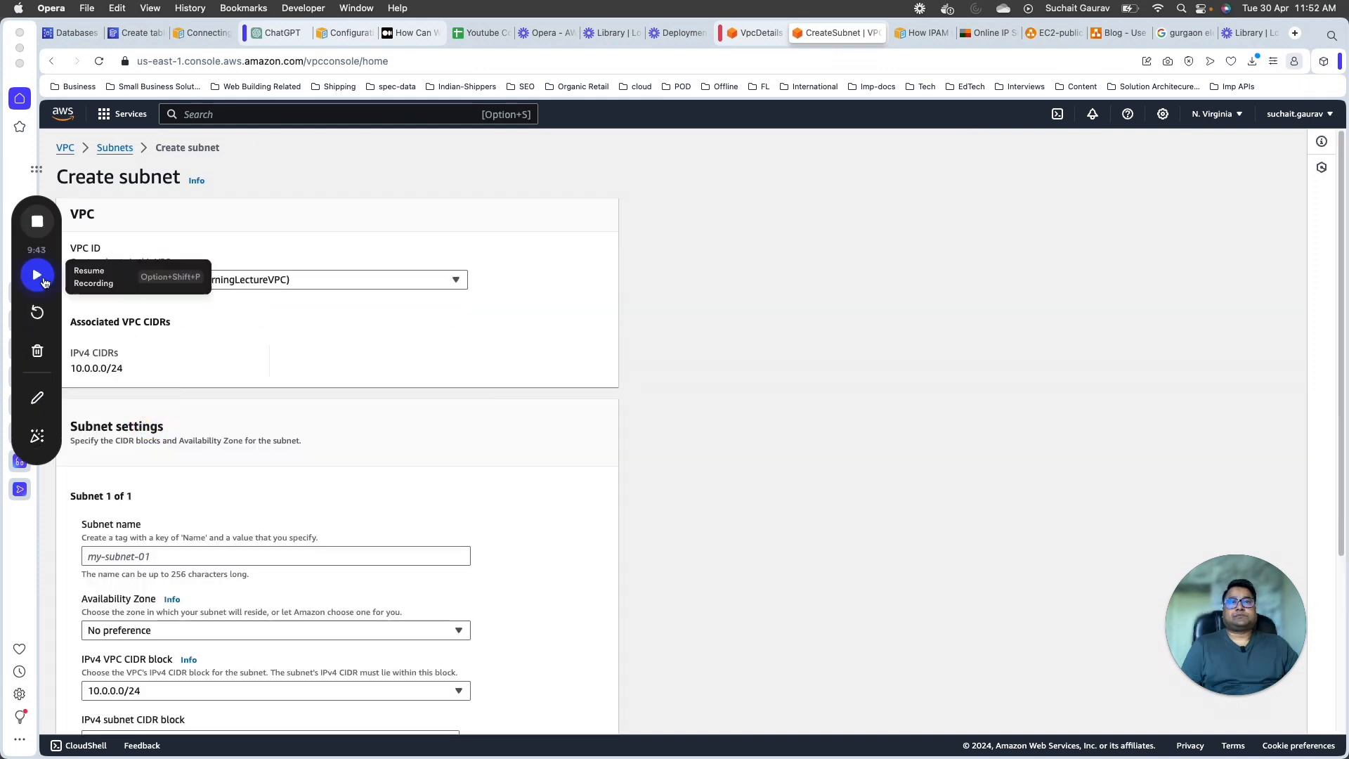
click(37, 274)
scroll(392, 464, down, 3)
click(157, 354)
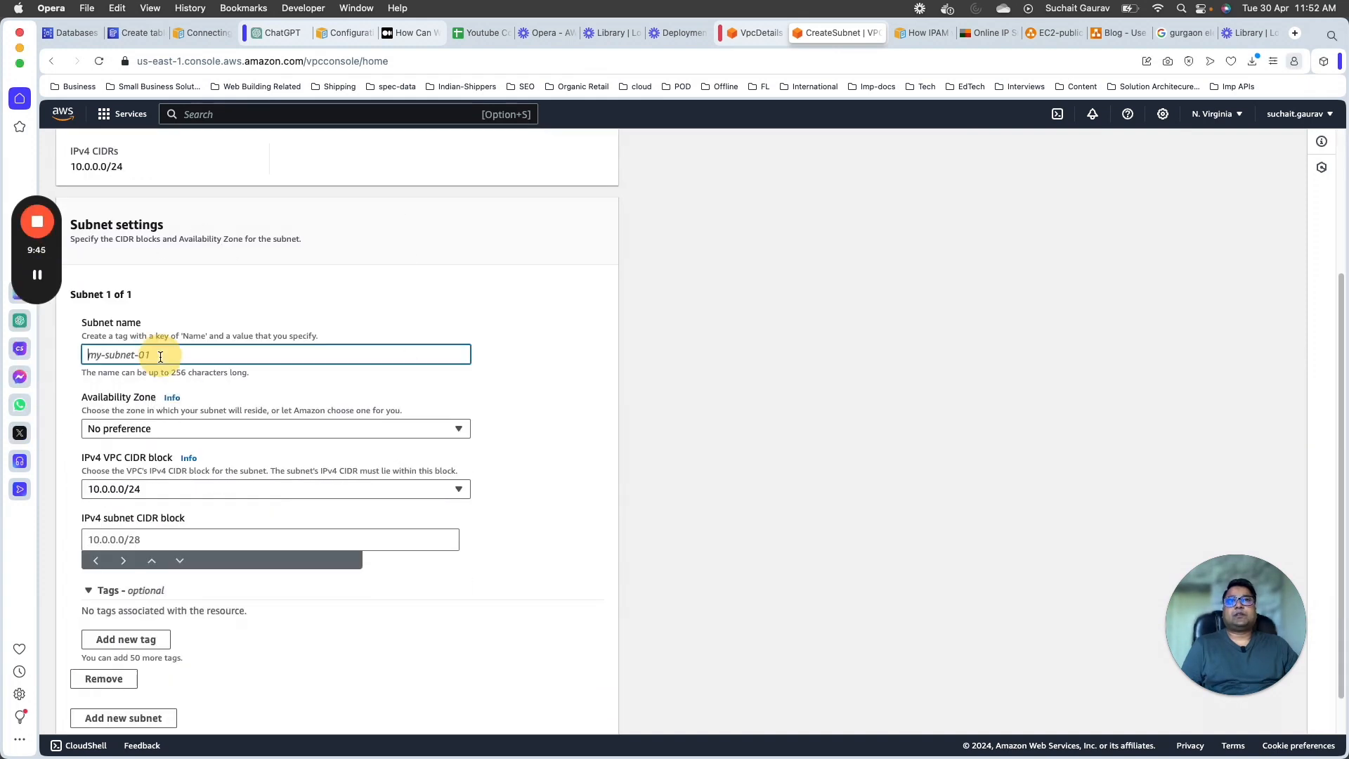
text(PrivateSubnet)
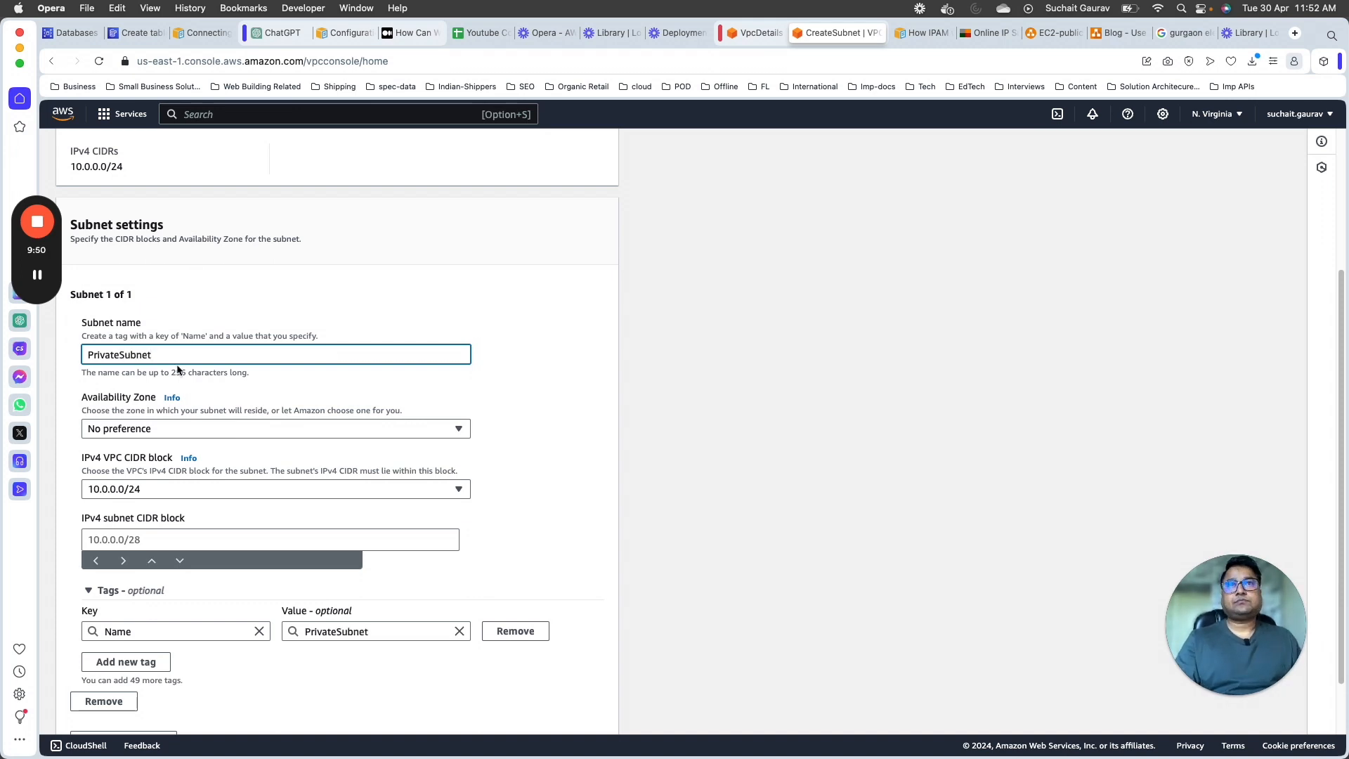
Step: Set PrivateSubnet's IPv4 subnet CIDR block to 10.0.0.64/28 and create the subnet
scroll(178, 369, down, 2)
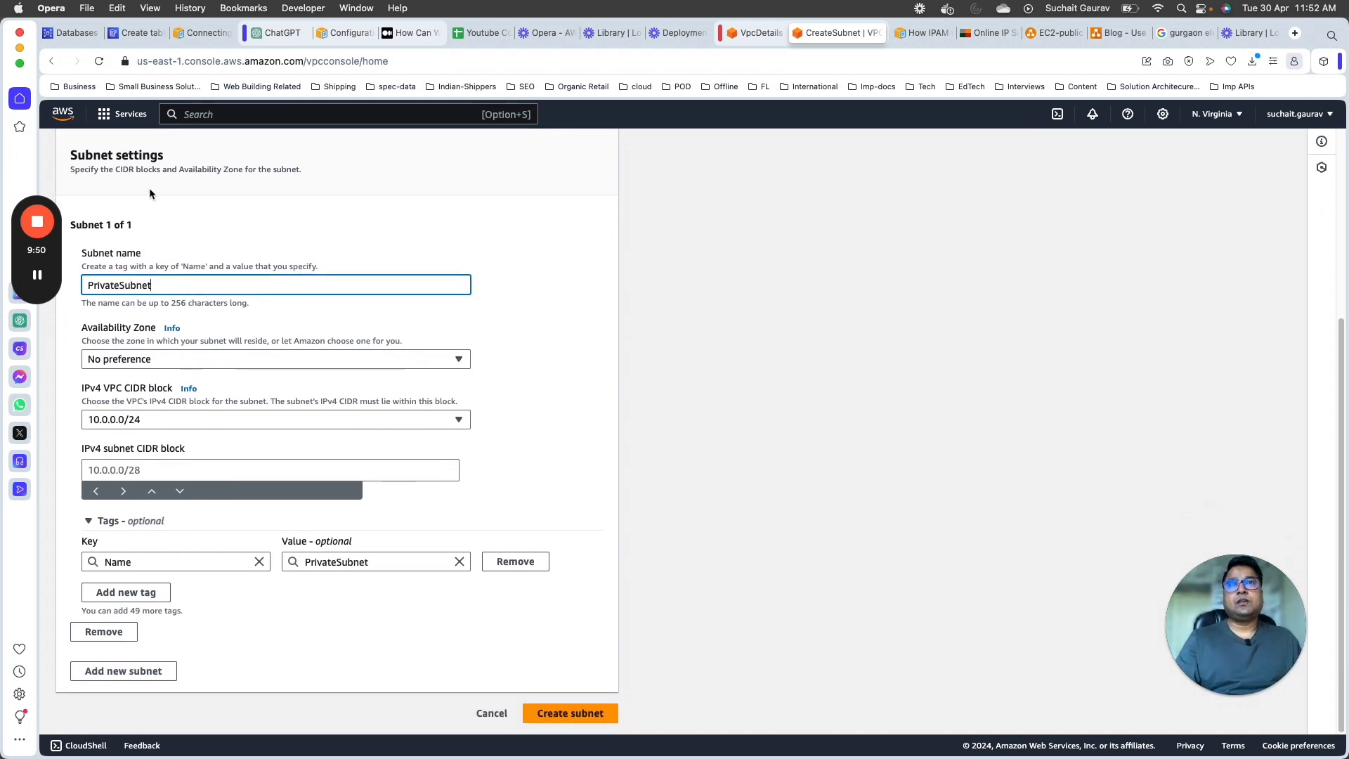
click(145, 469)
text(10.0.0.)
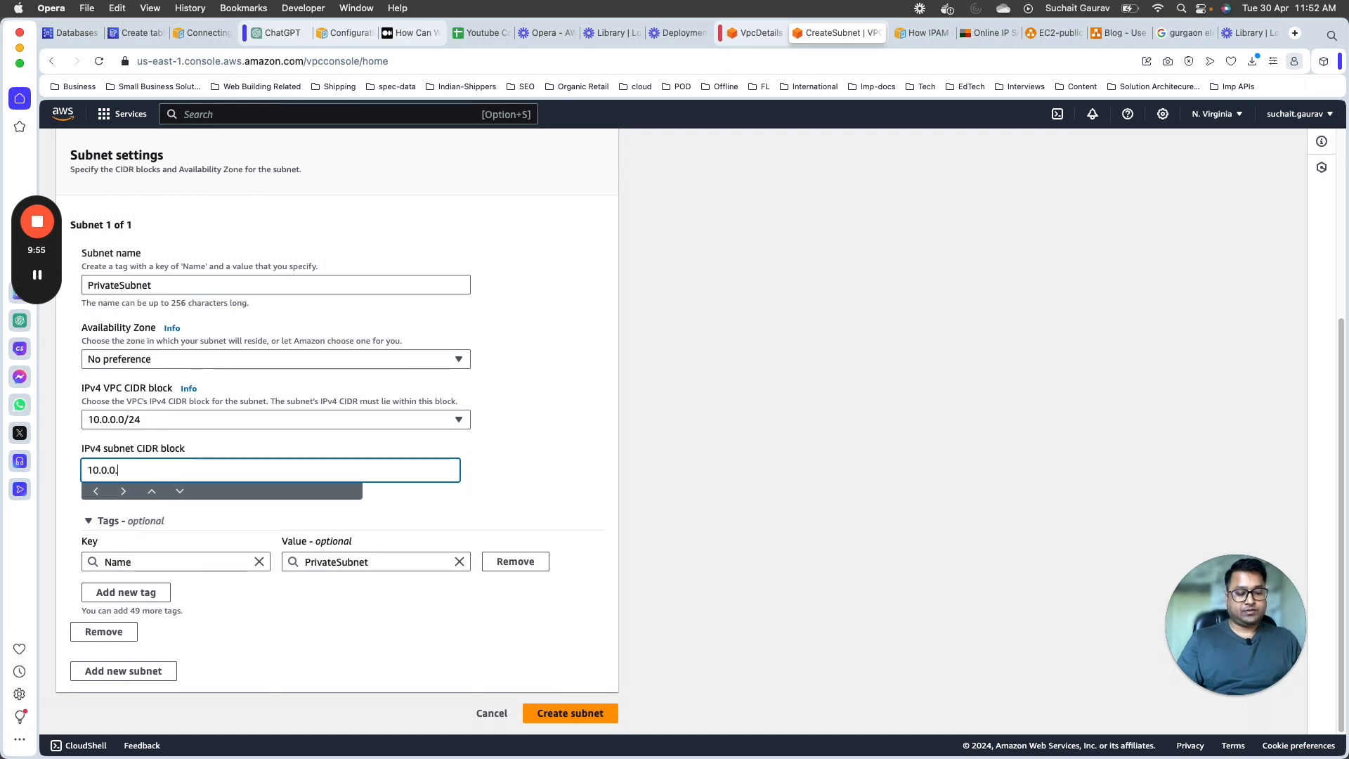
text(64/)
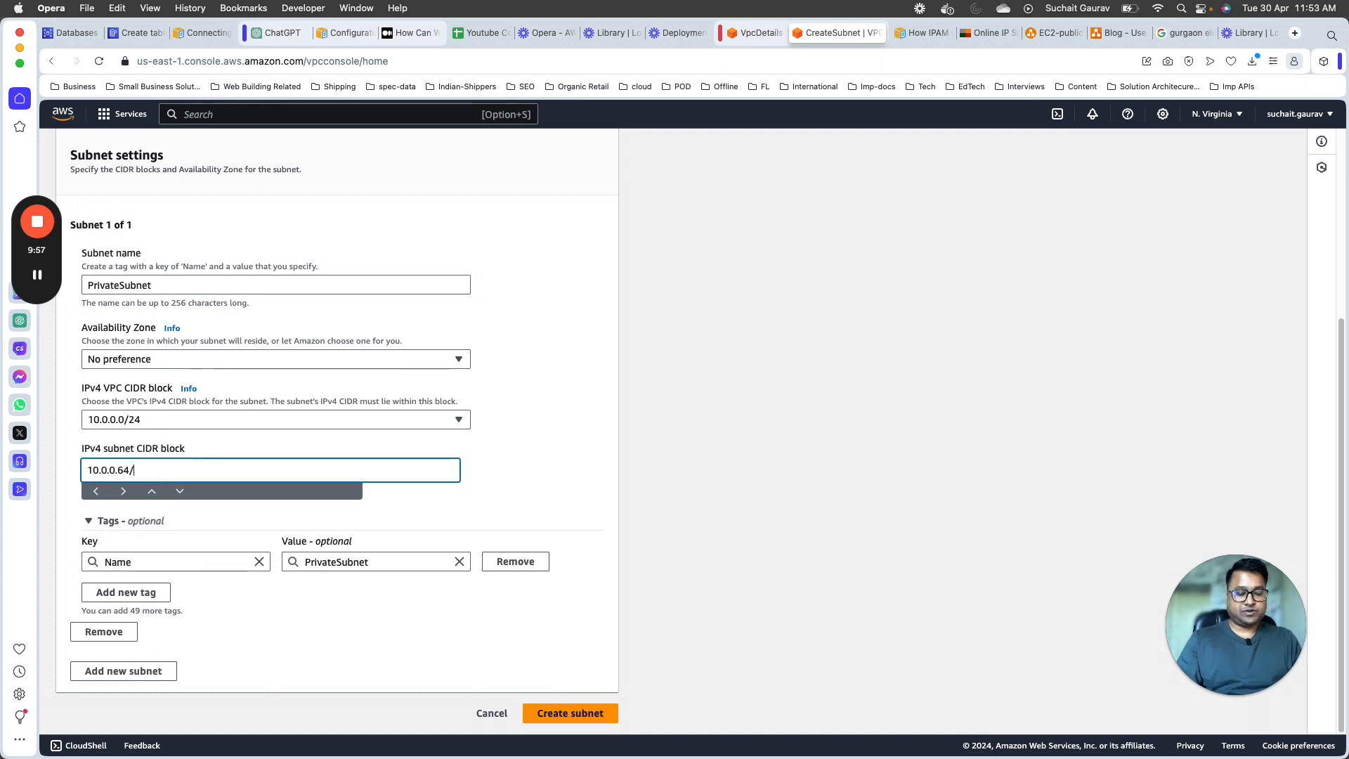
text(28)
click(432, 419)
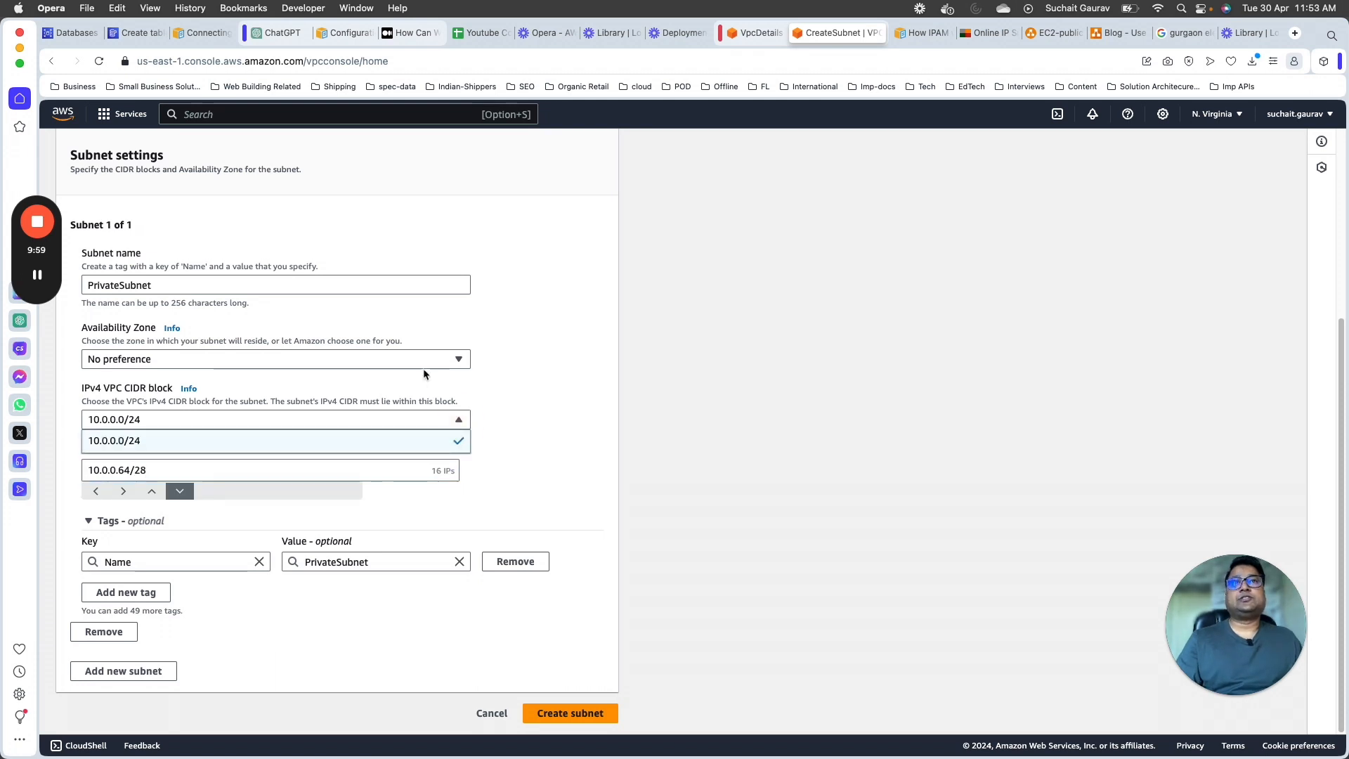
click(334, 220)
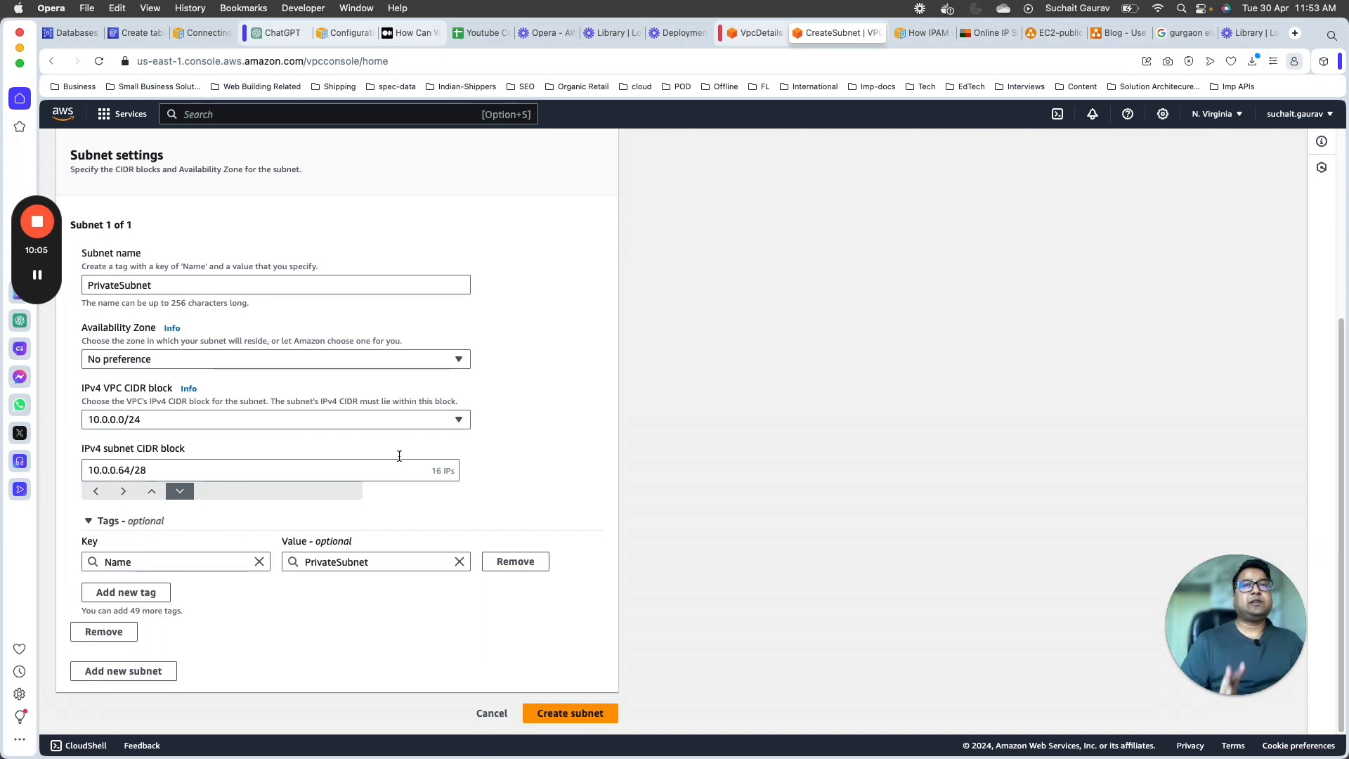
click(597, 722)
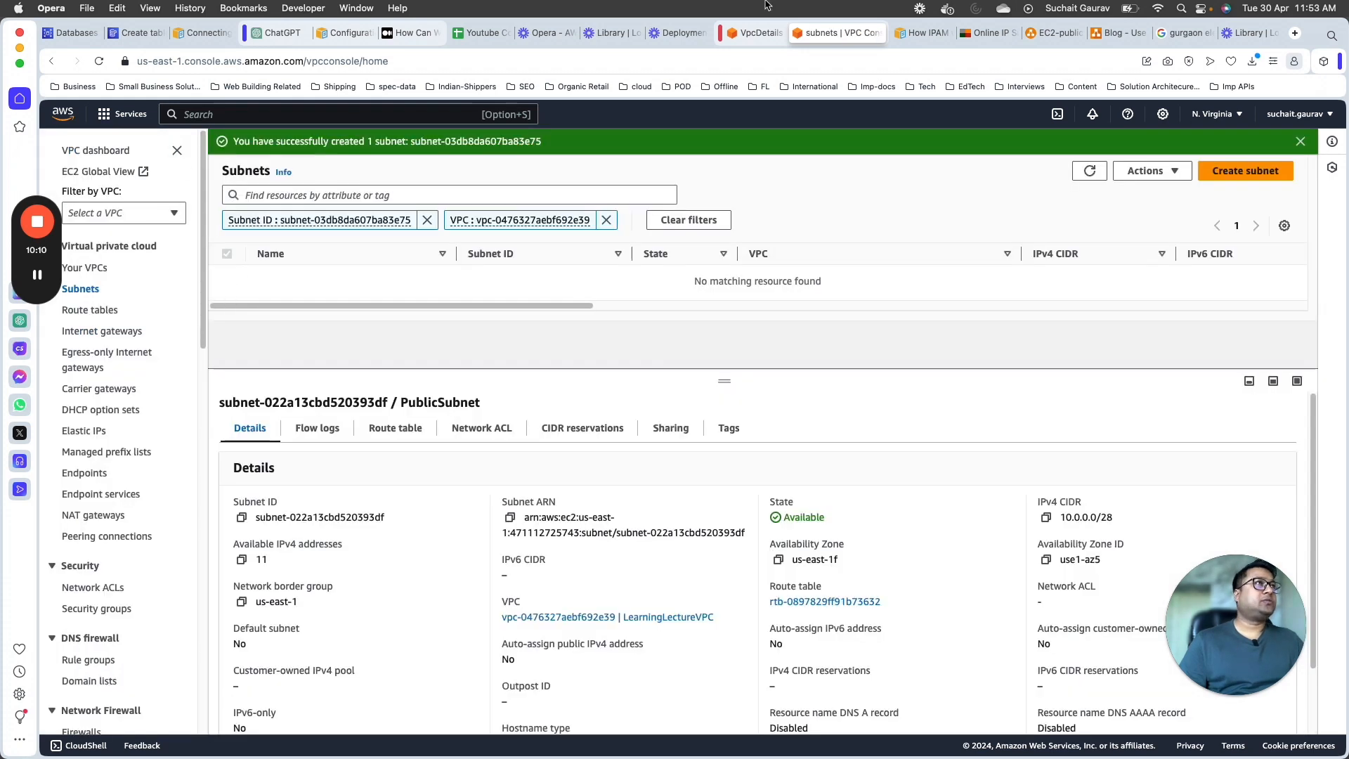
Step: Switch to the EC2-public-private-subnet.drawio diagram and review its VPC, public subnet, private subnet and public EC2 instance
click(1081, 33)
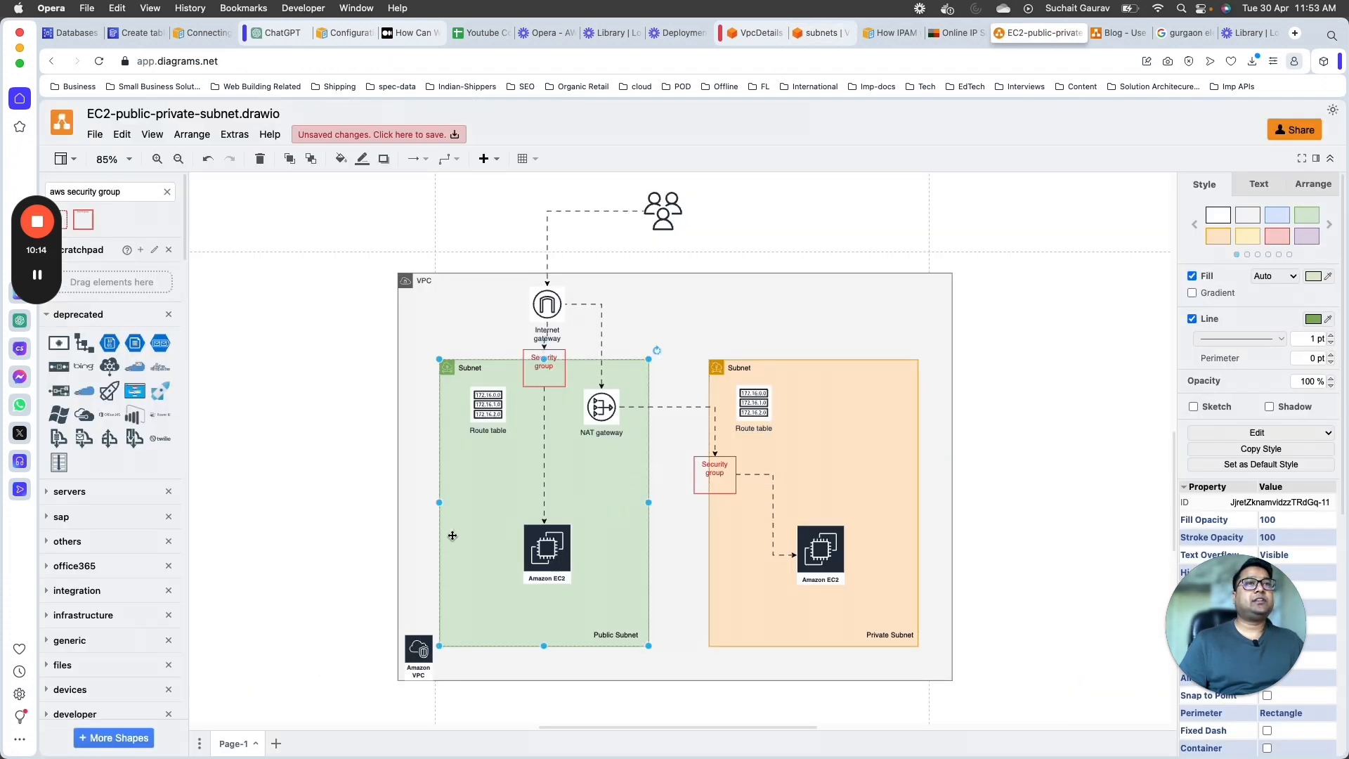
click(410, 506)
click(602, 487)
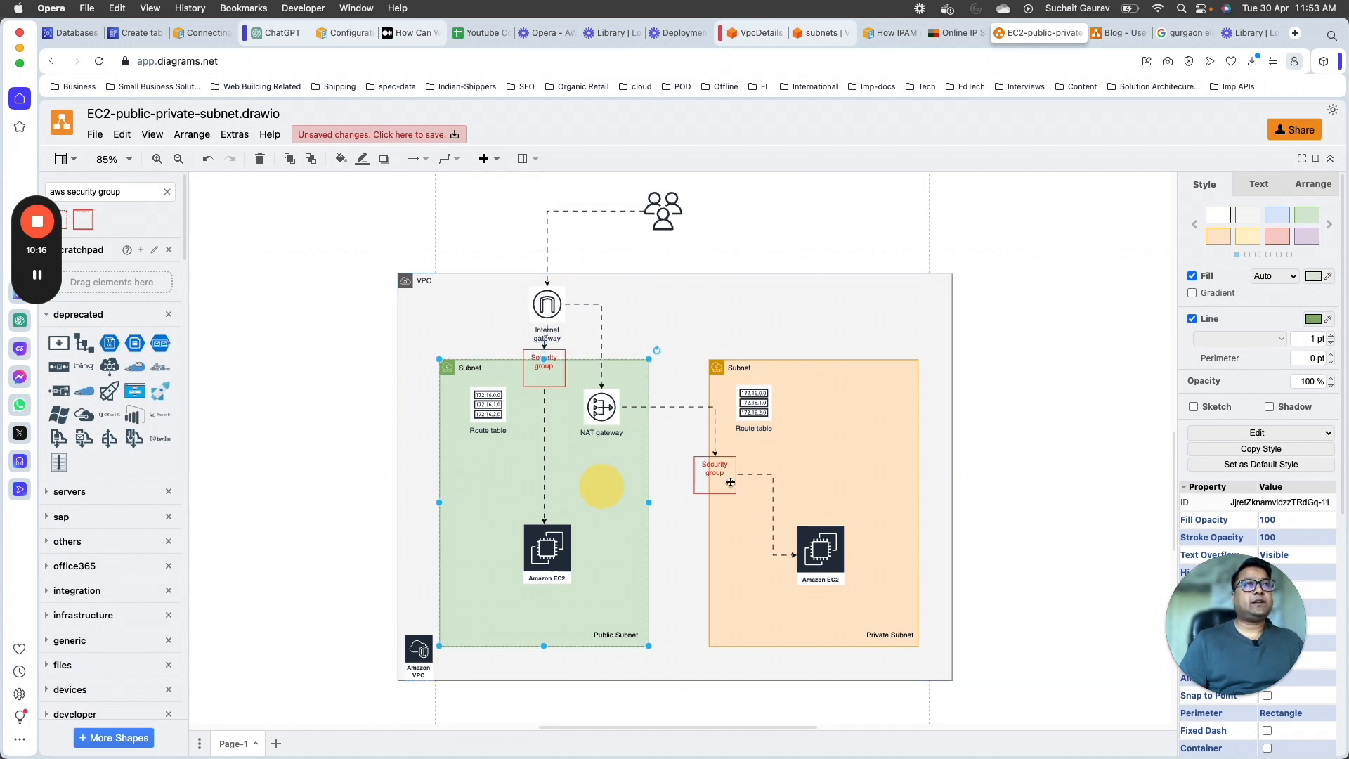
click(850, 467)
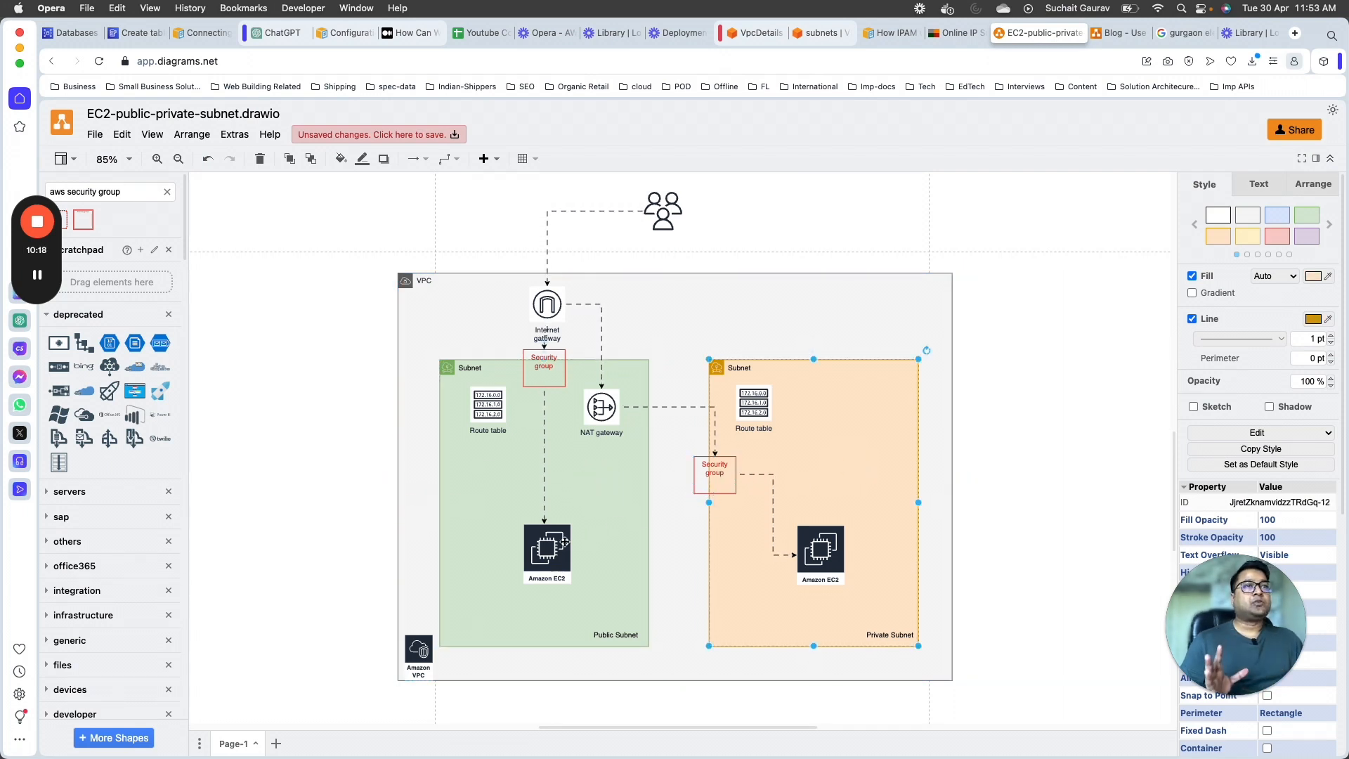
click(562, 542)
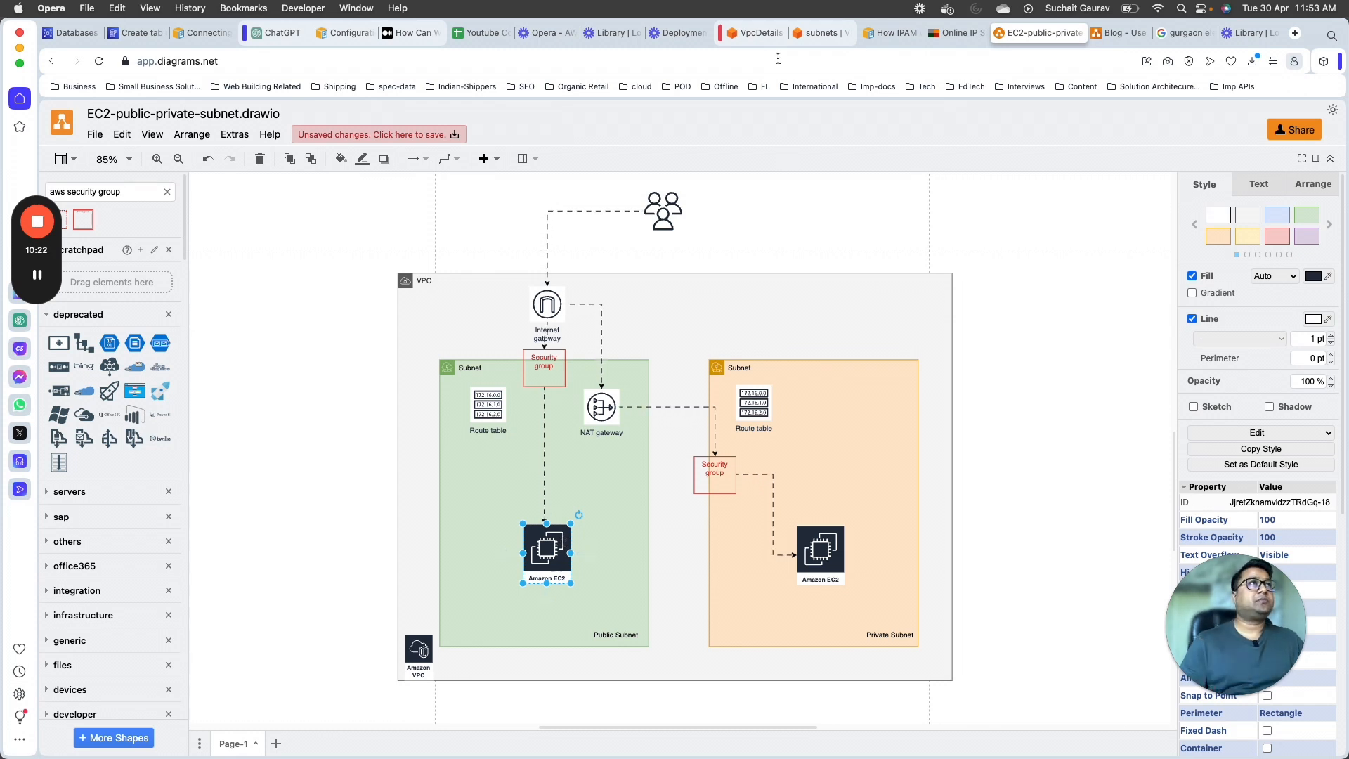
Step: Return to the AWS console, check LearningLectureVPC's resource map and open the route table shared by both subnets
click(769, 33)
click(836, 32)
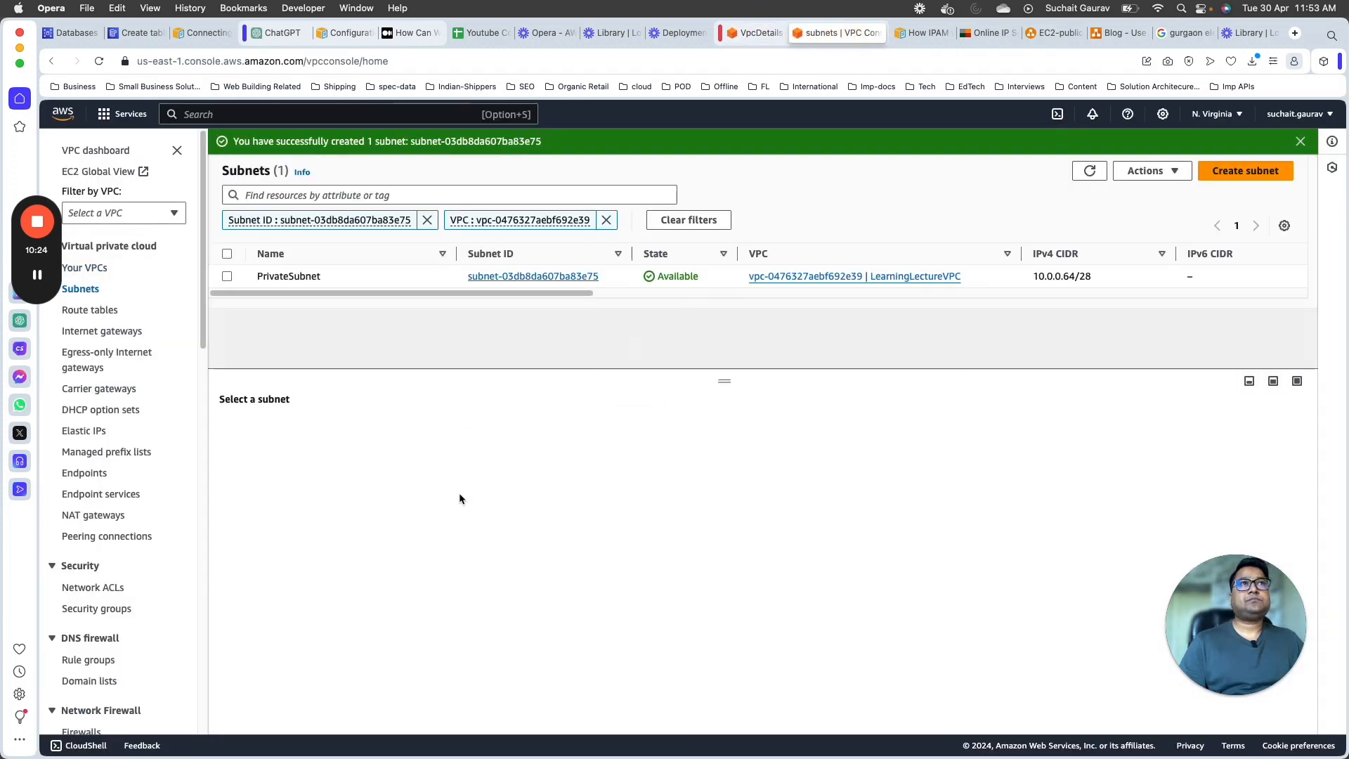
click(86, 268)
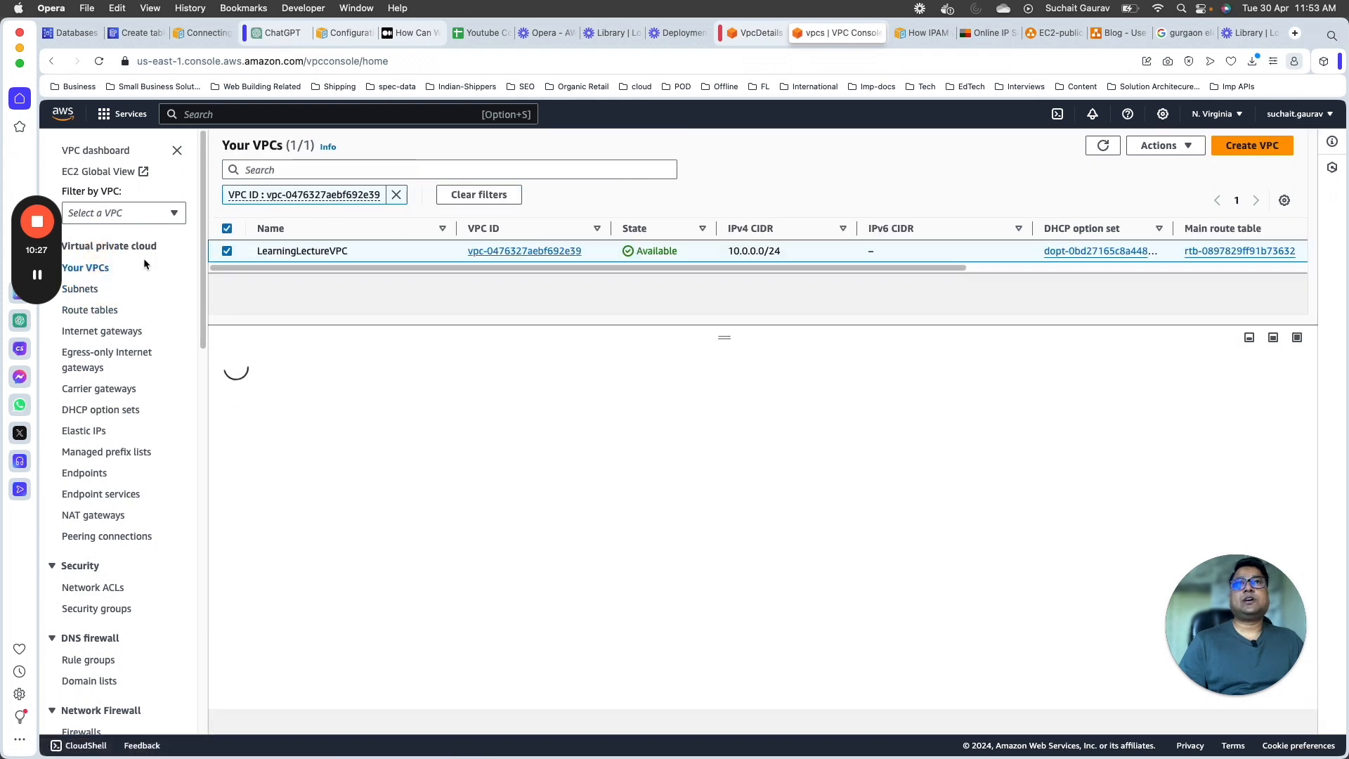
click(496, 251)
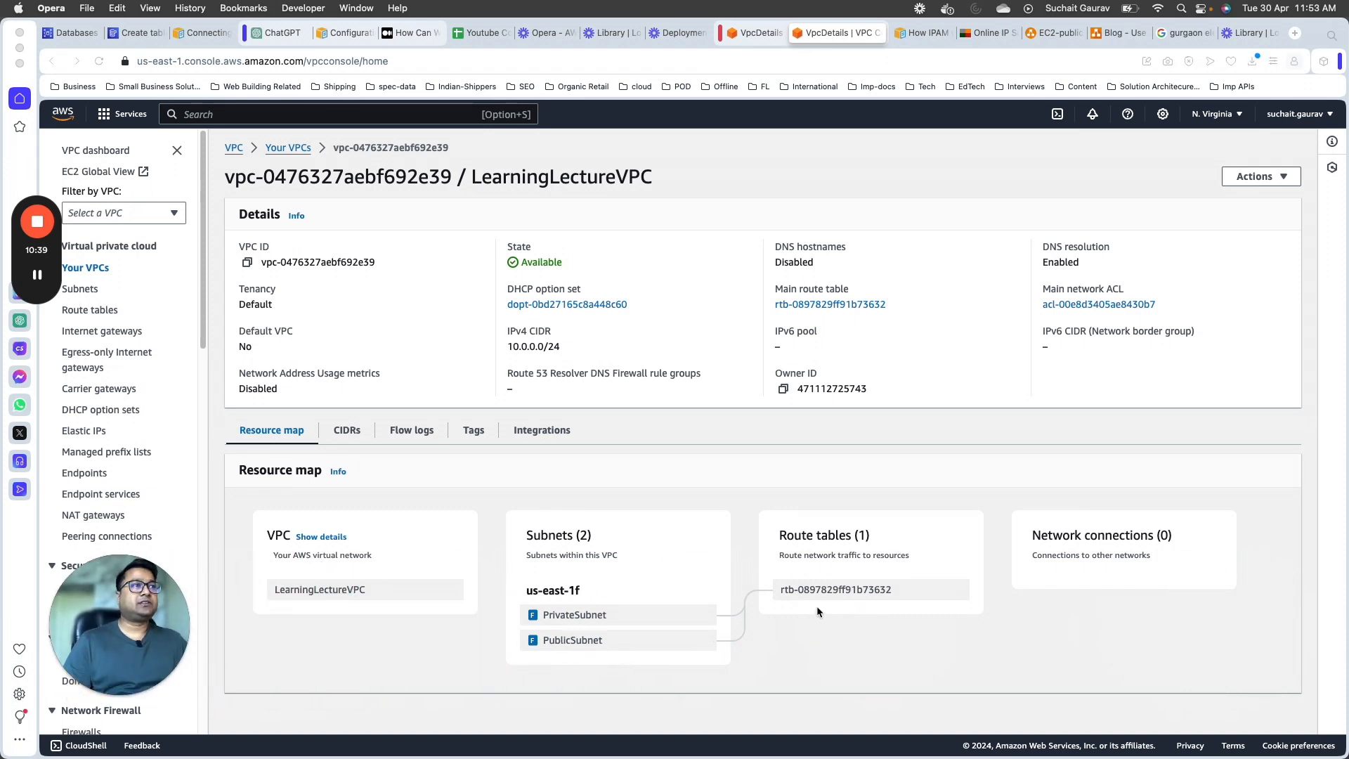
click(826, 626)
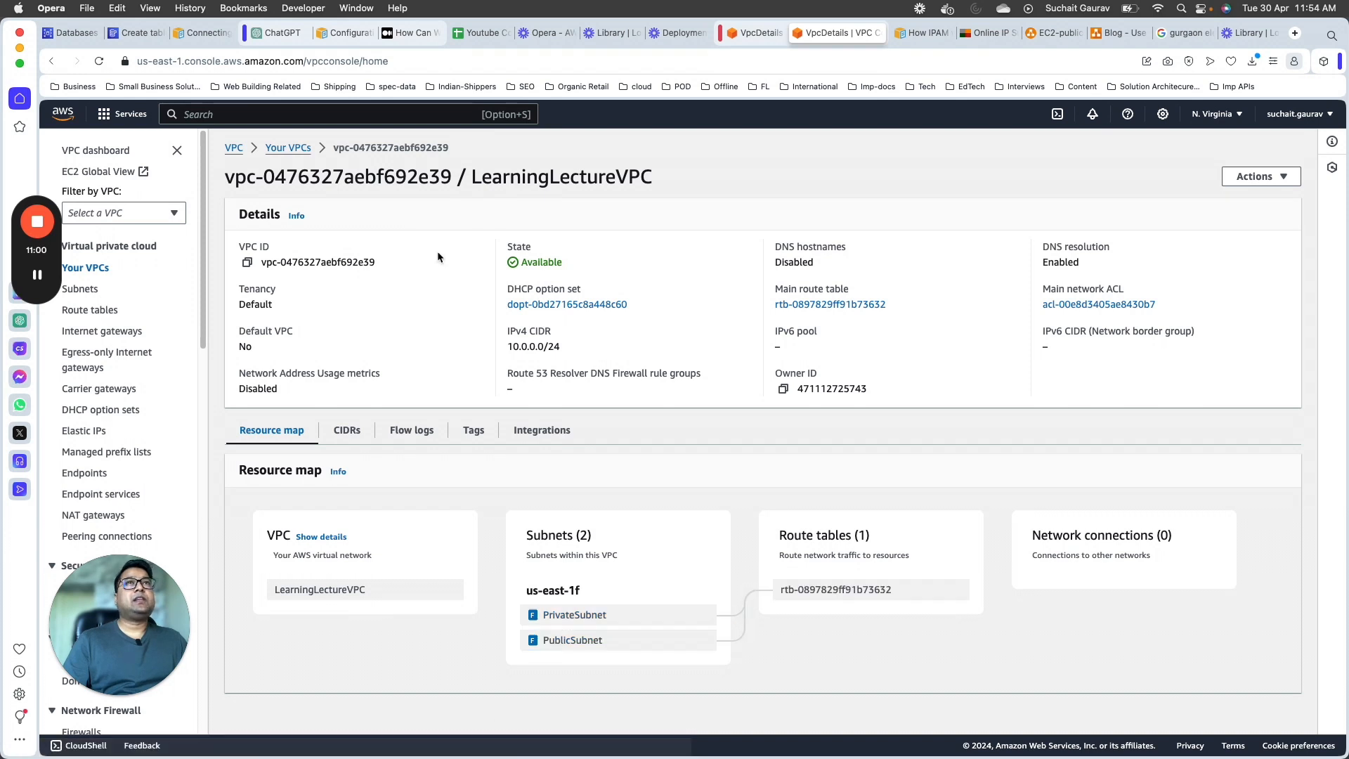
click(953, 592)
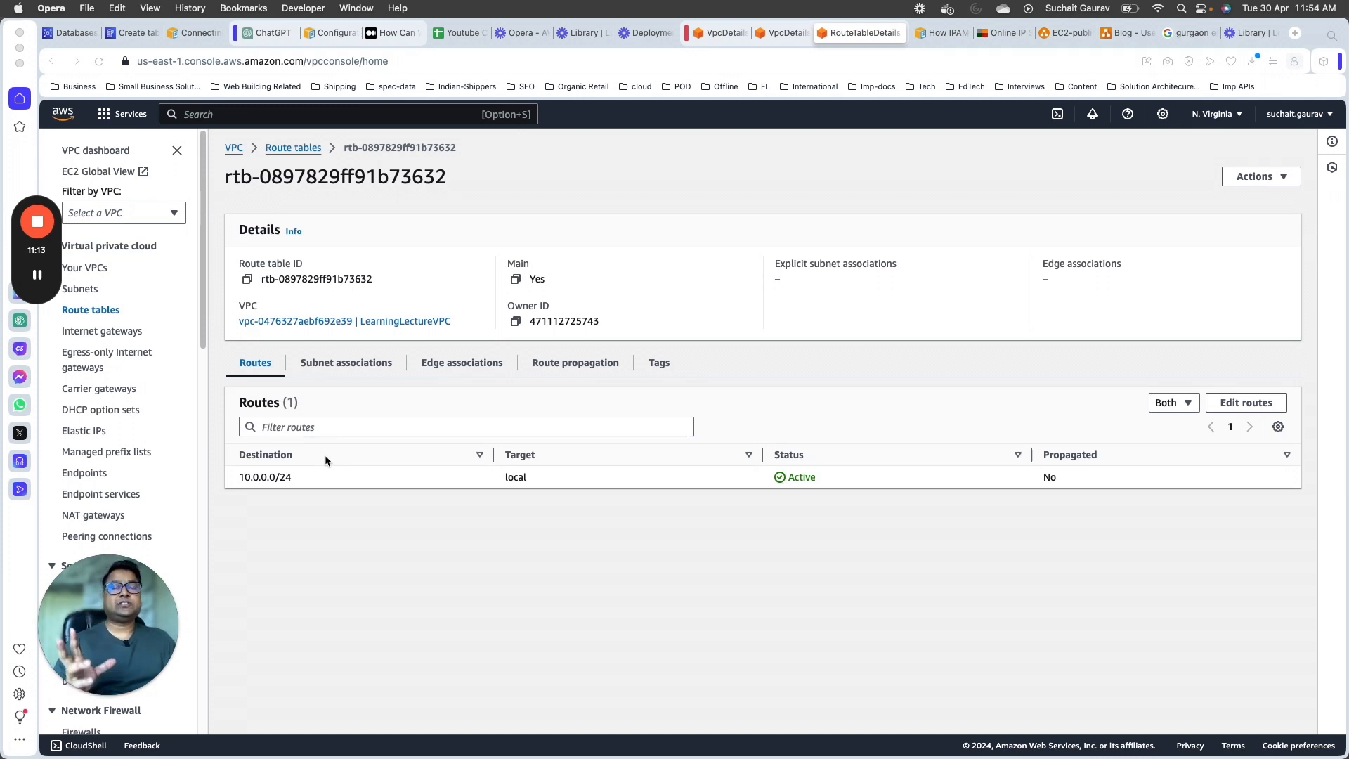
drag(141, 640, 1189, 641)
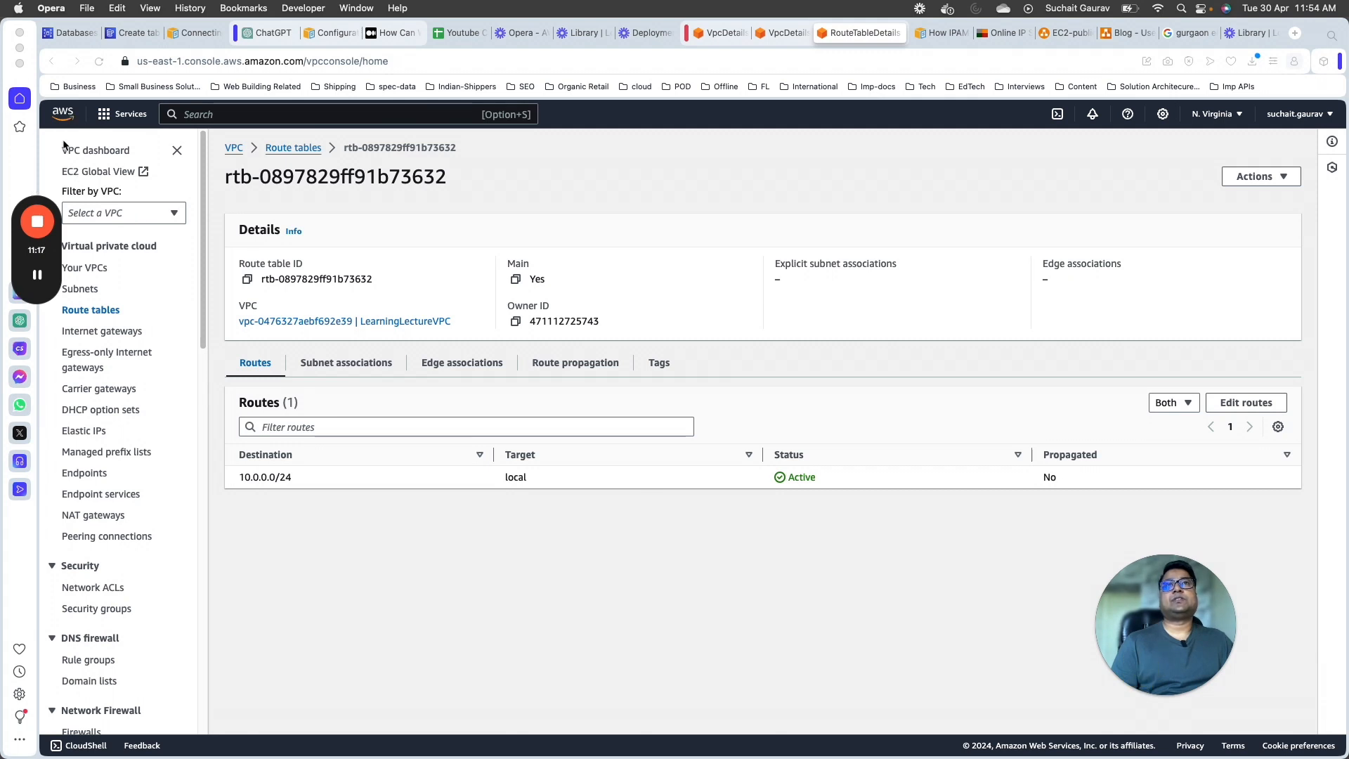
Step: Go to the EC2 service and start launching a new instance
click(225, 114)
text(ec2)
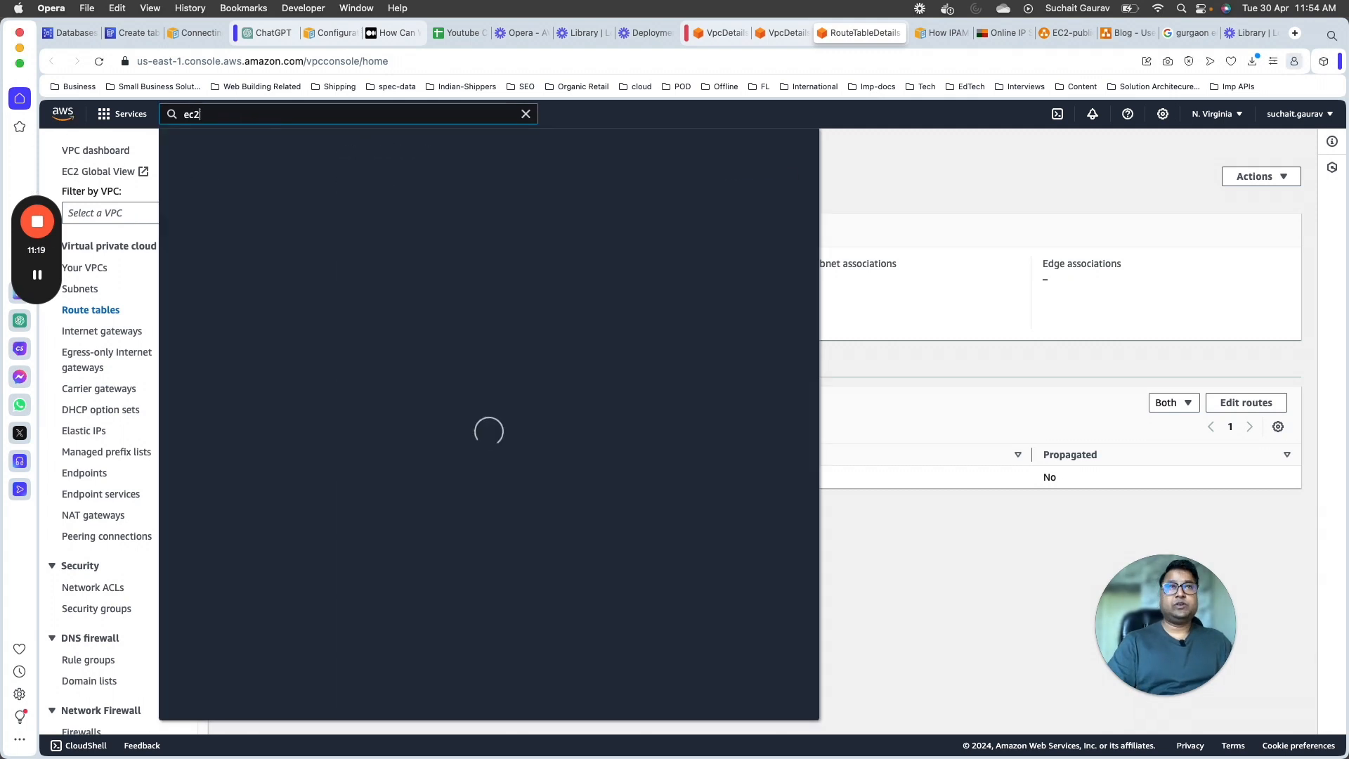
click(397, 221)
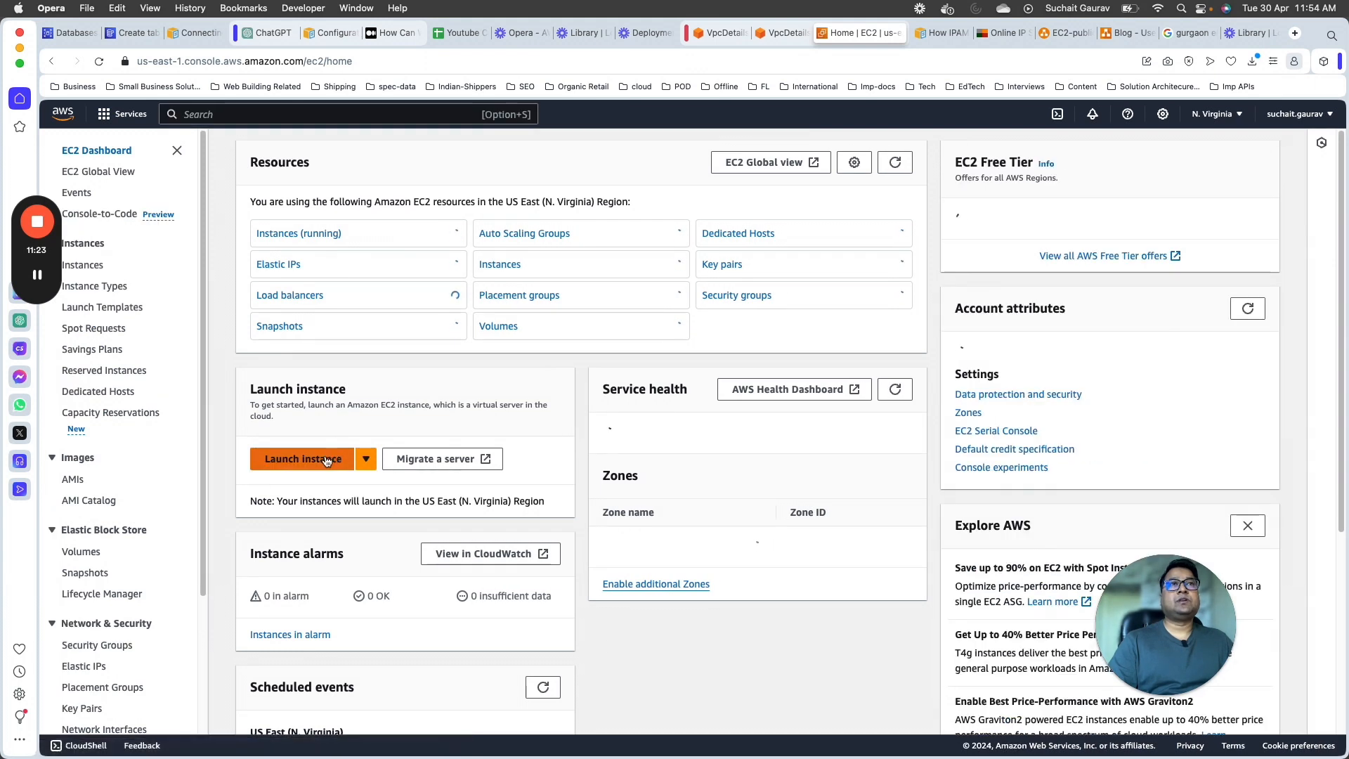
click(366, 459)
click(298, 457)
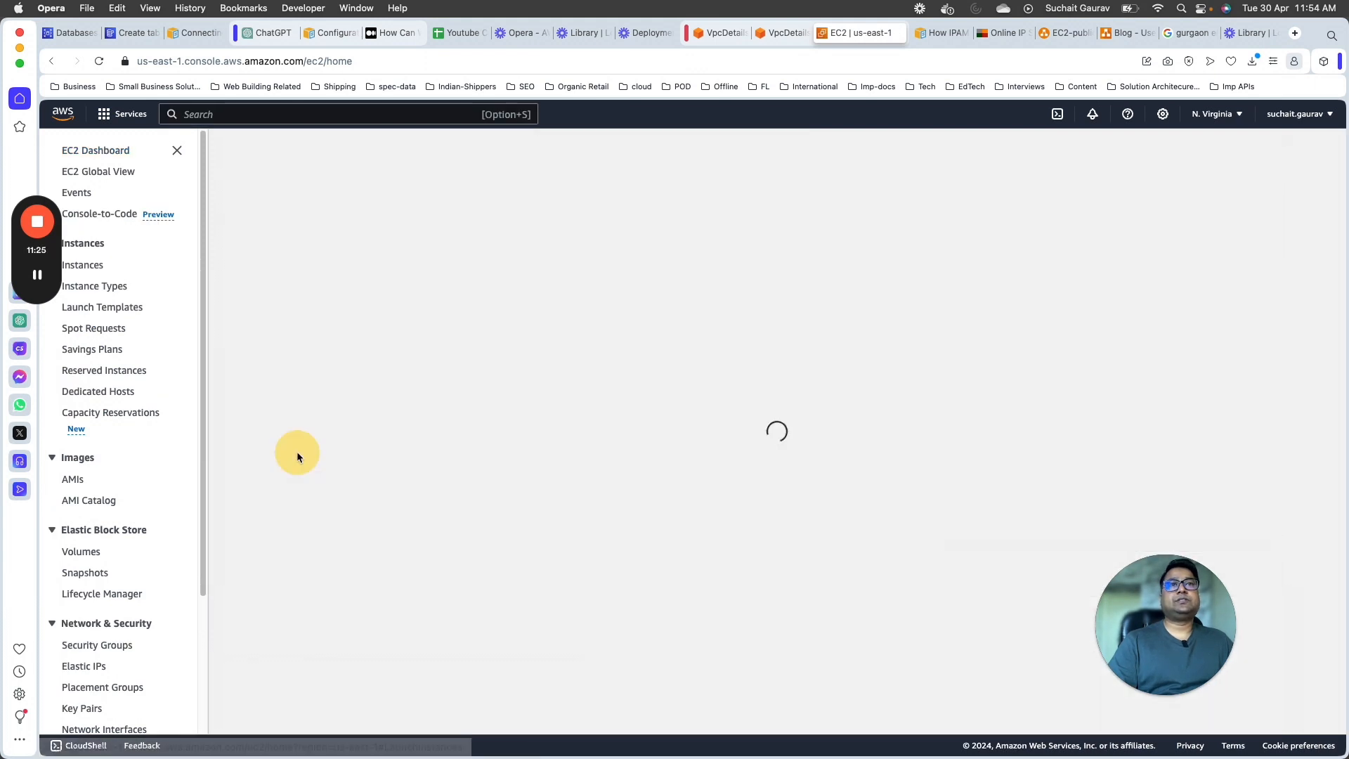
Step: Name the new instance LearningLectureVPC-Public
click(302, 343)
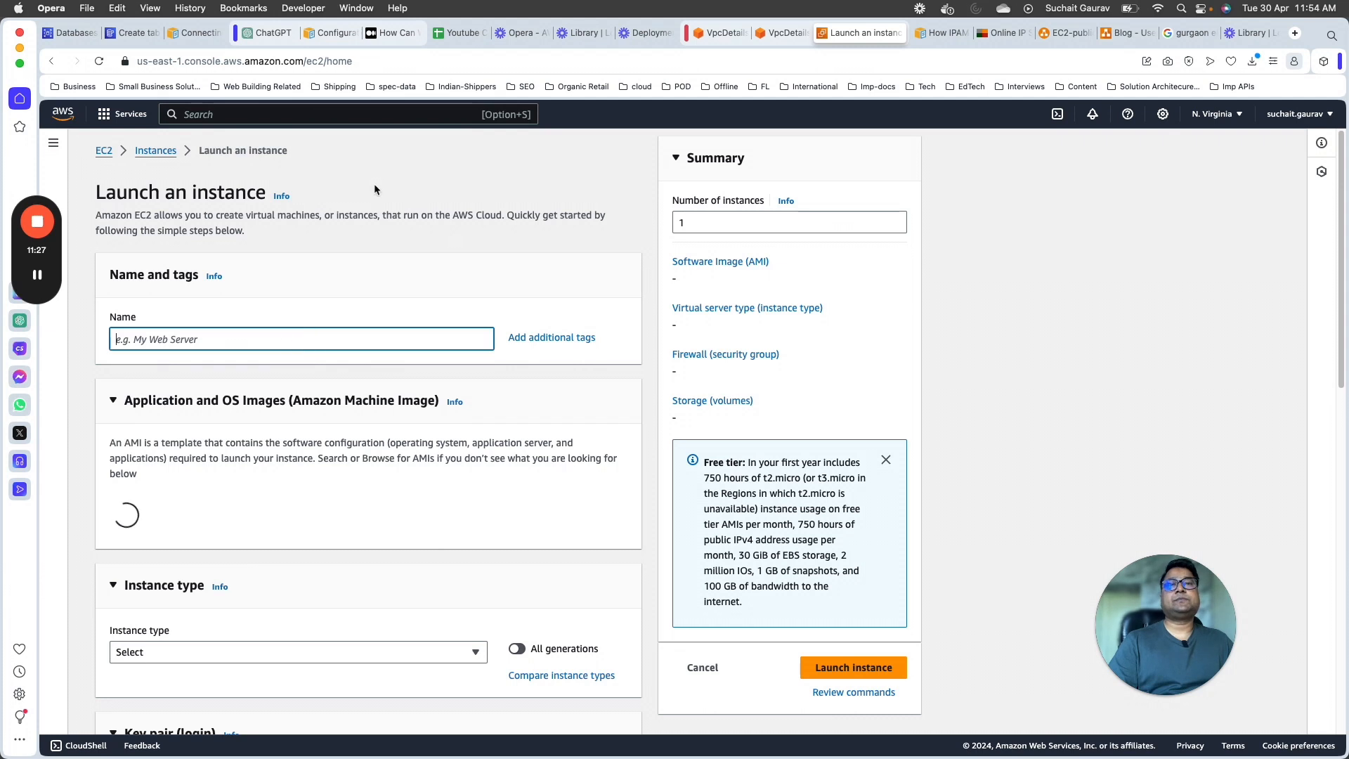
scroll(371, 328, down, 2)
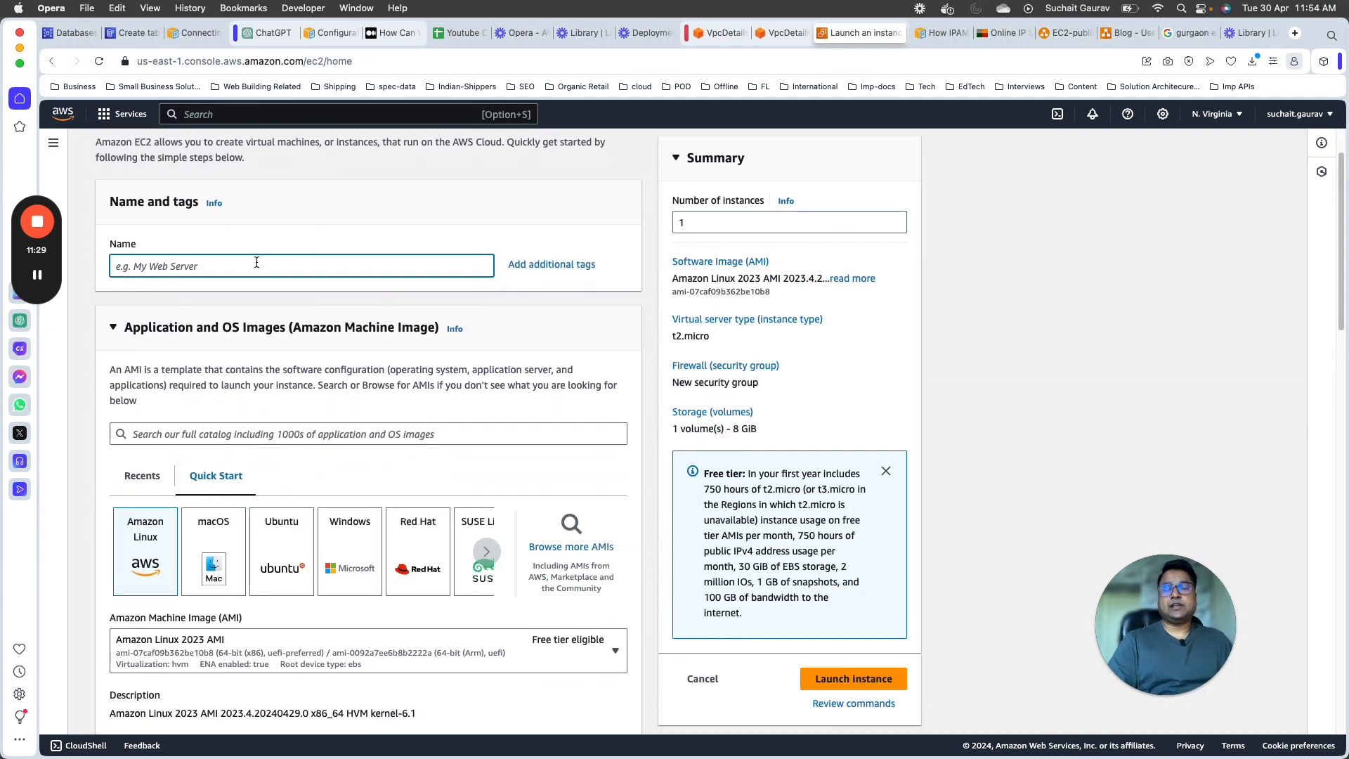
text(Lear)
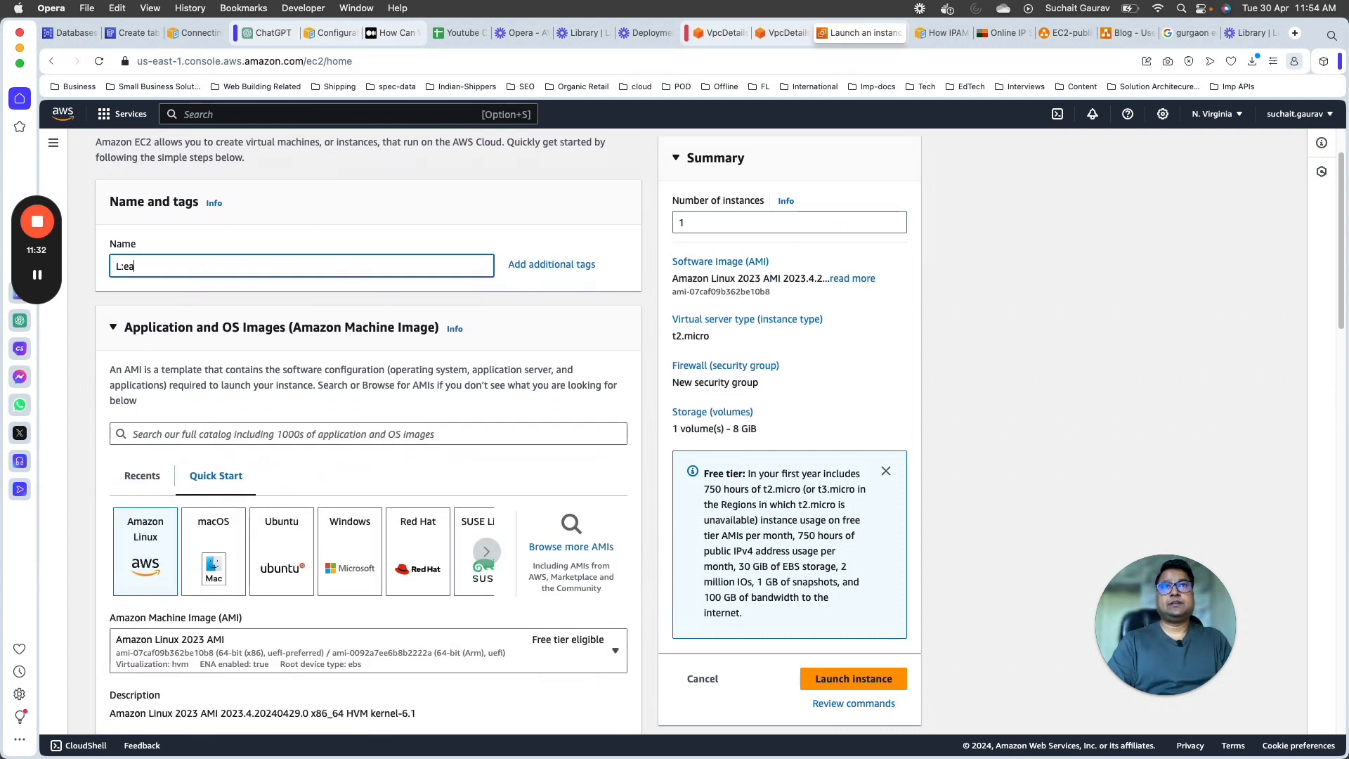
key(BackSpace)
key(BackSpace)
key(BackSpace)
key(BackSpace)
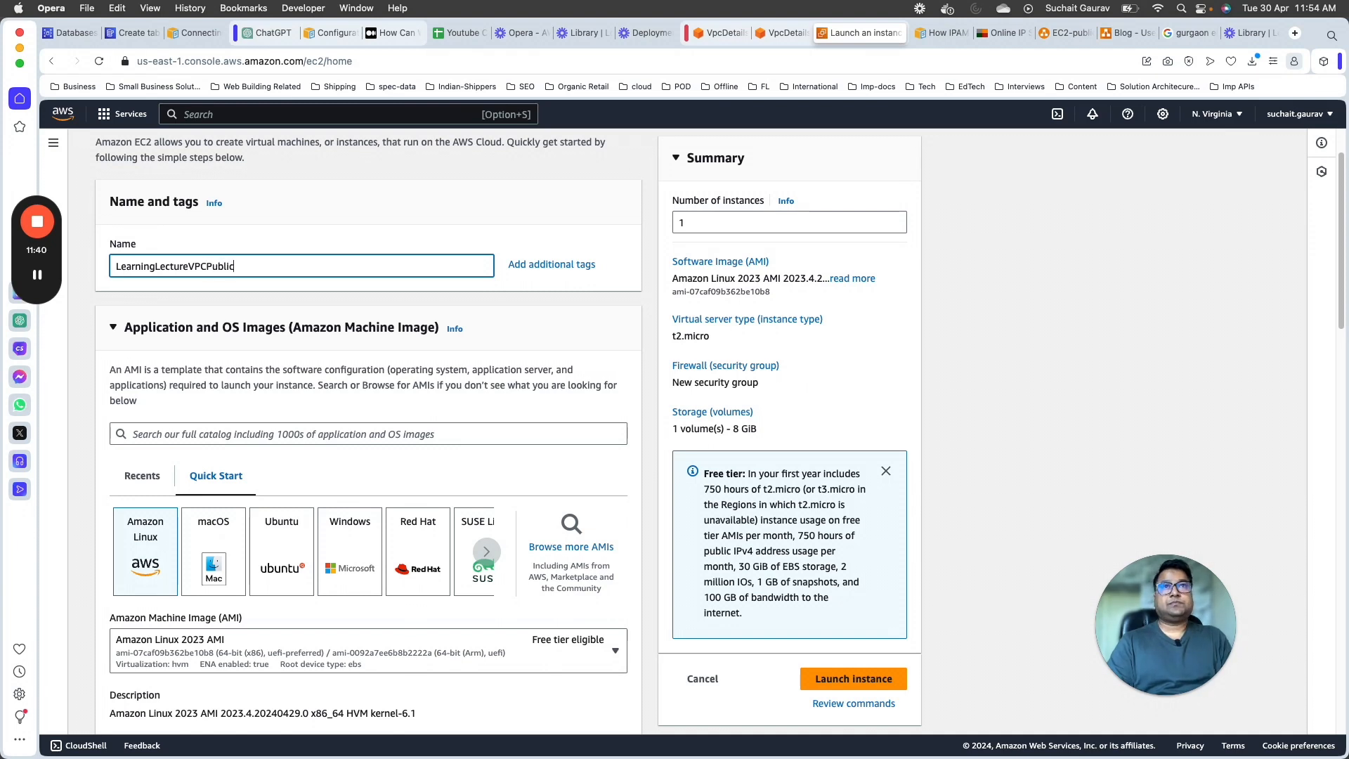
text(Public)
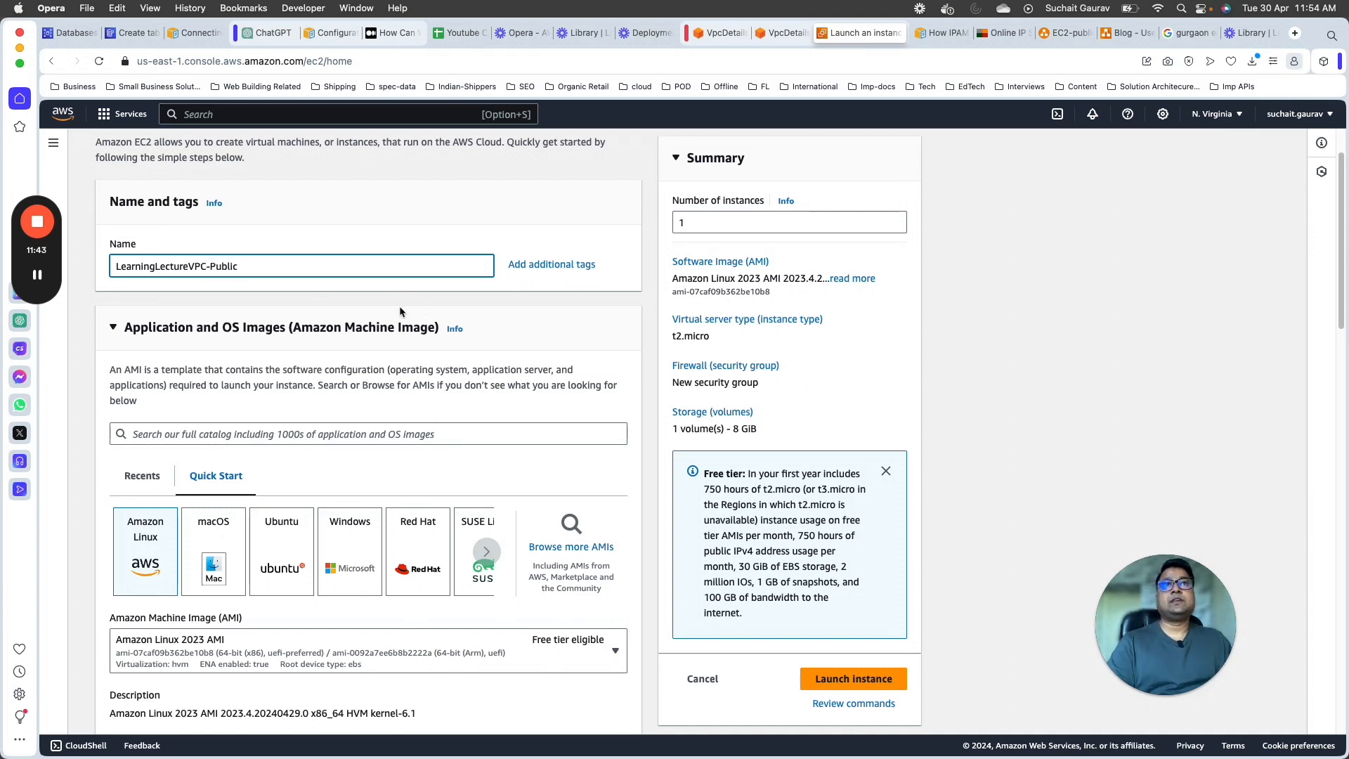
Step: Review the instance's AMI, architecture and instance type, and select k1 as its key pair
scroll(399, 308, down, 5)
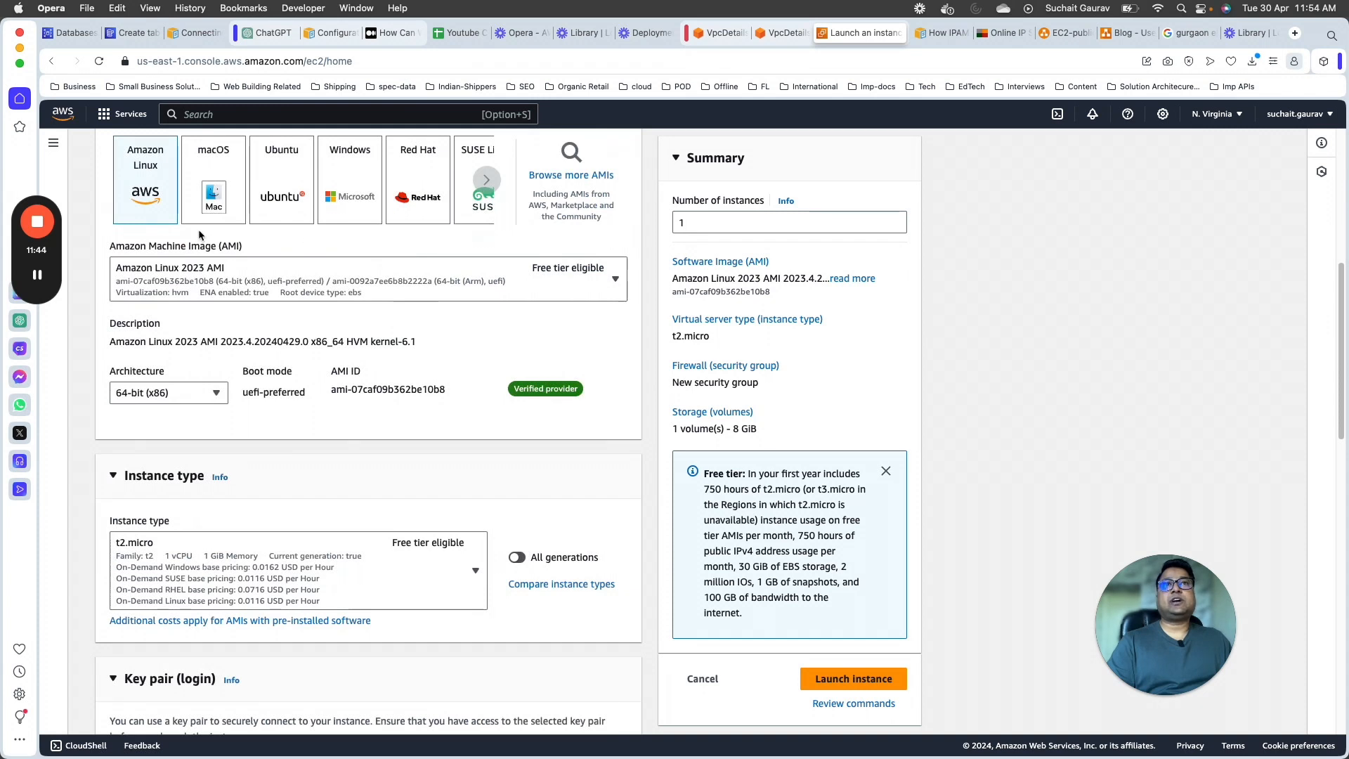
scroll(338, 250, up, 2)
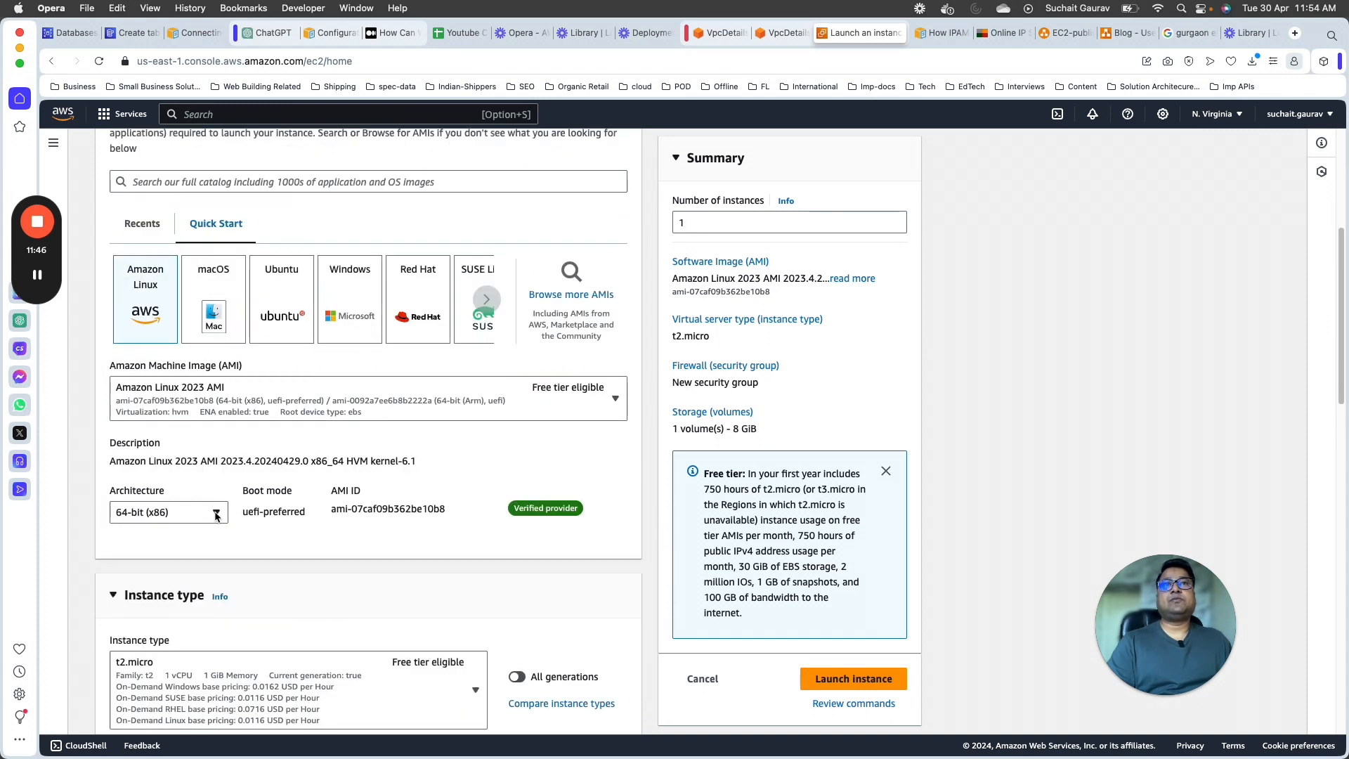
scroll(295, 295, down, 7)
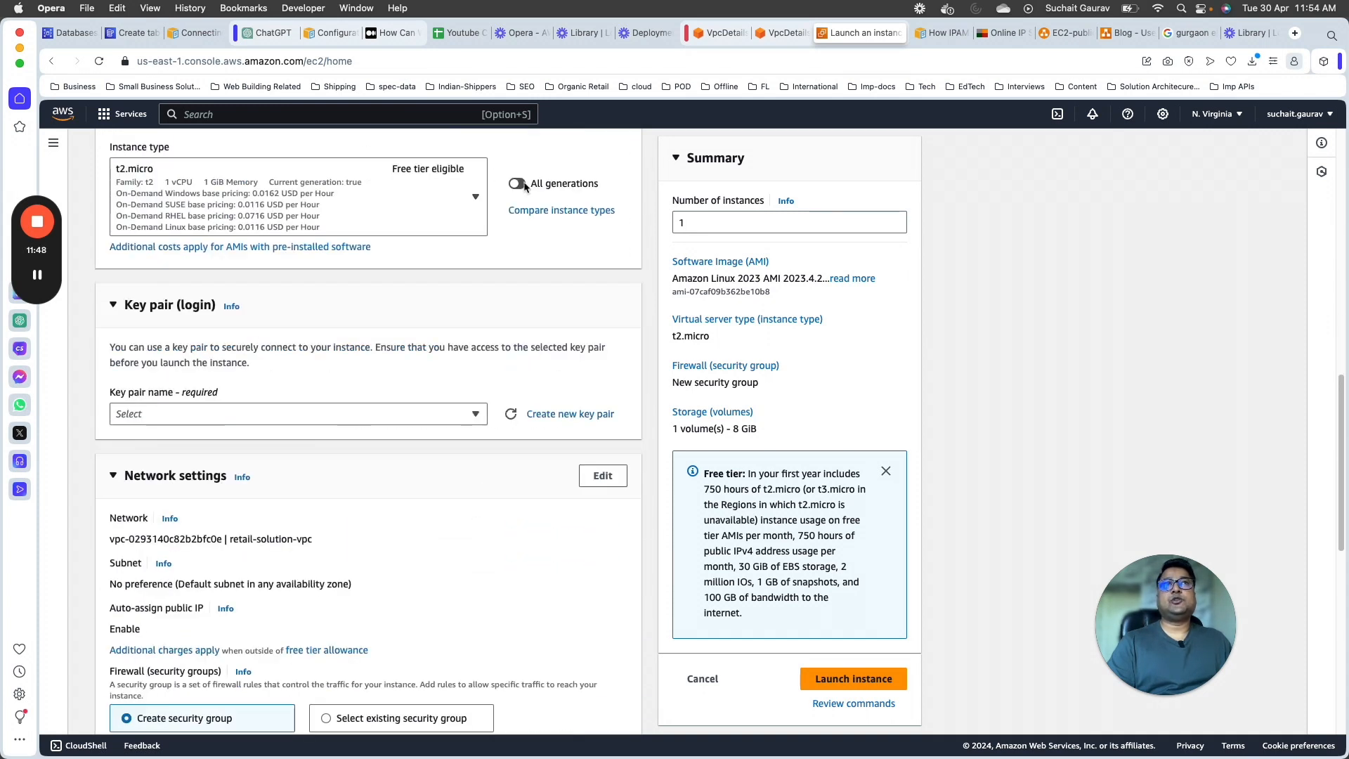
click(364, 416)
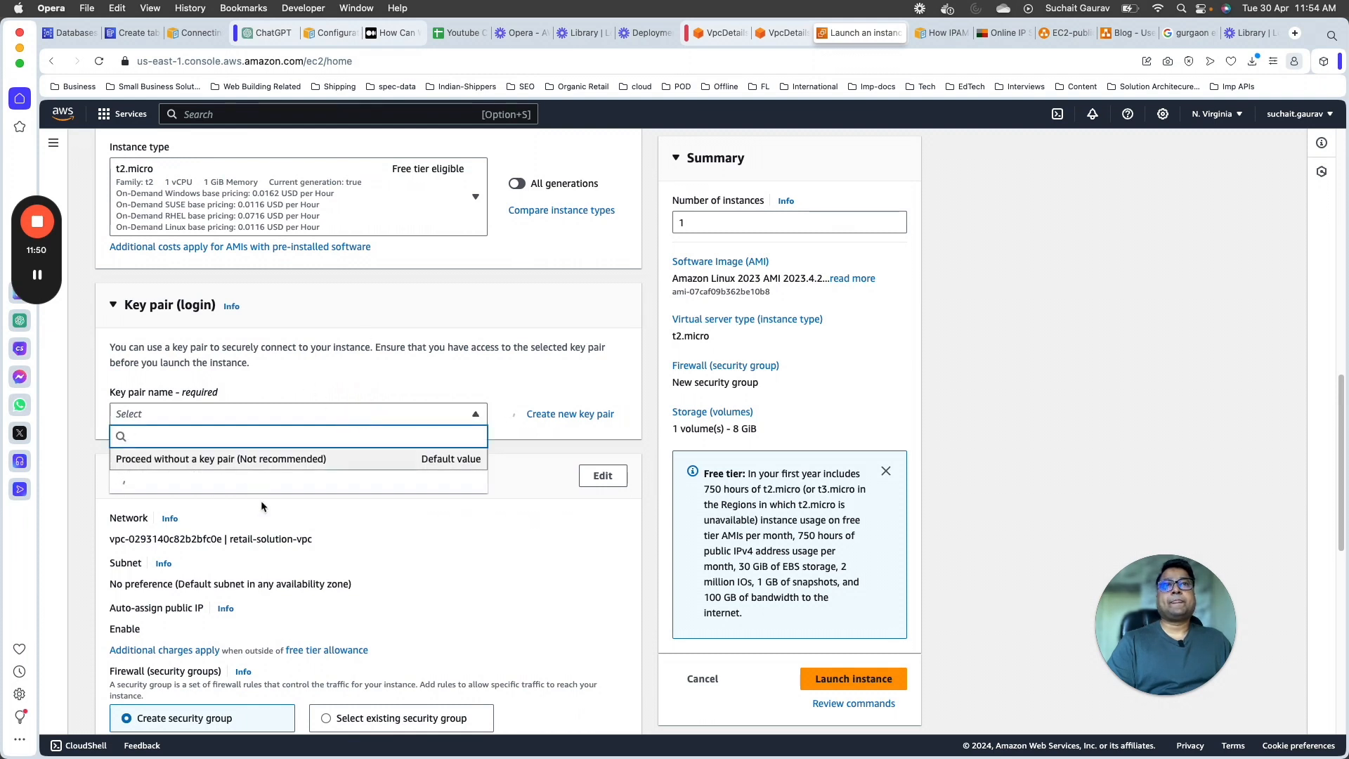
click(155, 549)
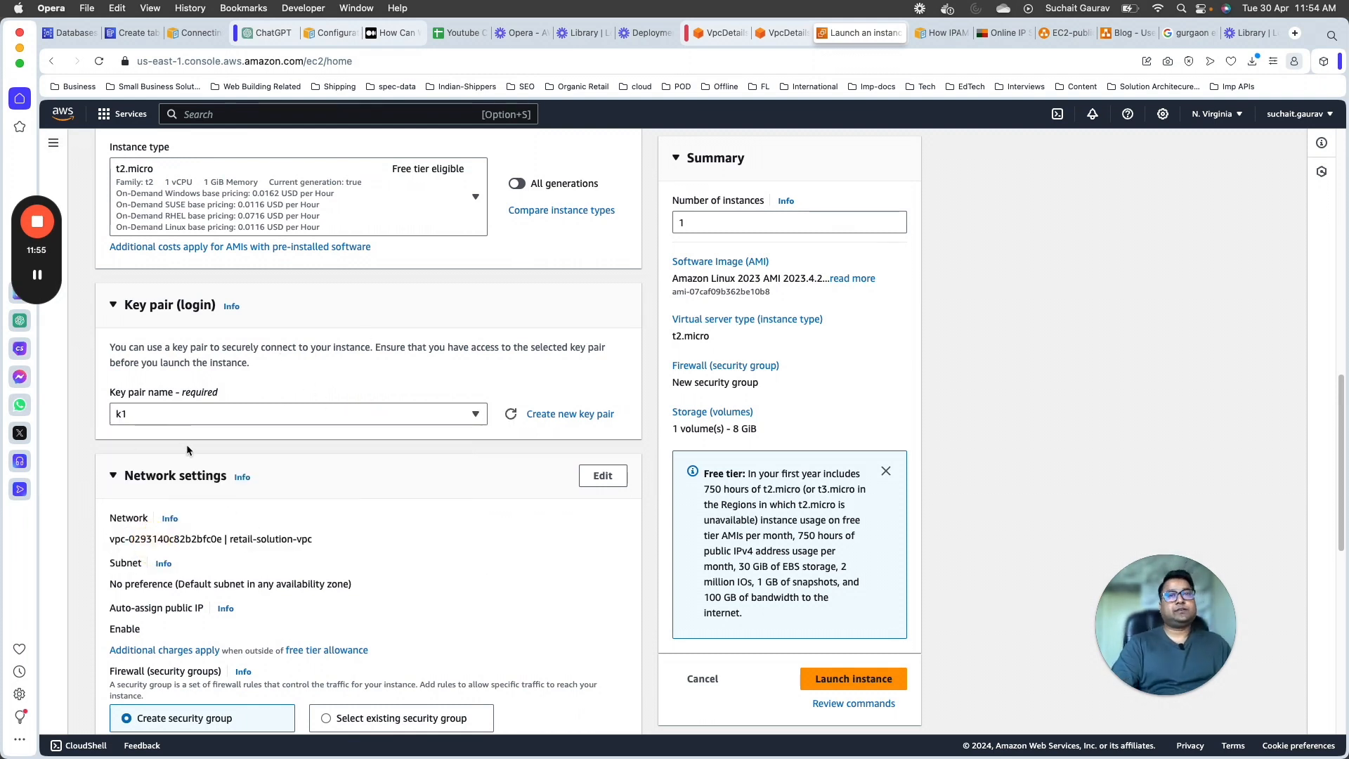
Step: Allow SSH traffic from anywhere, plus HTTPS and HTTP traffic from the internet, in the instance's new security group
scroll(187, 449, down, 3)
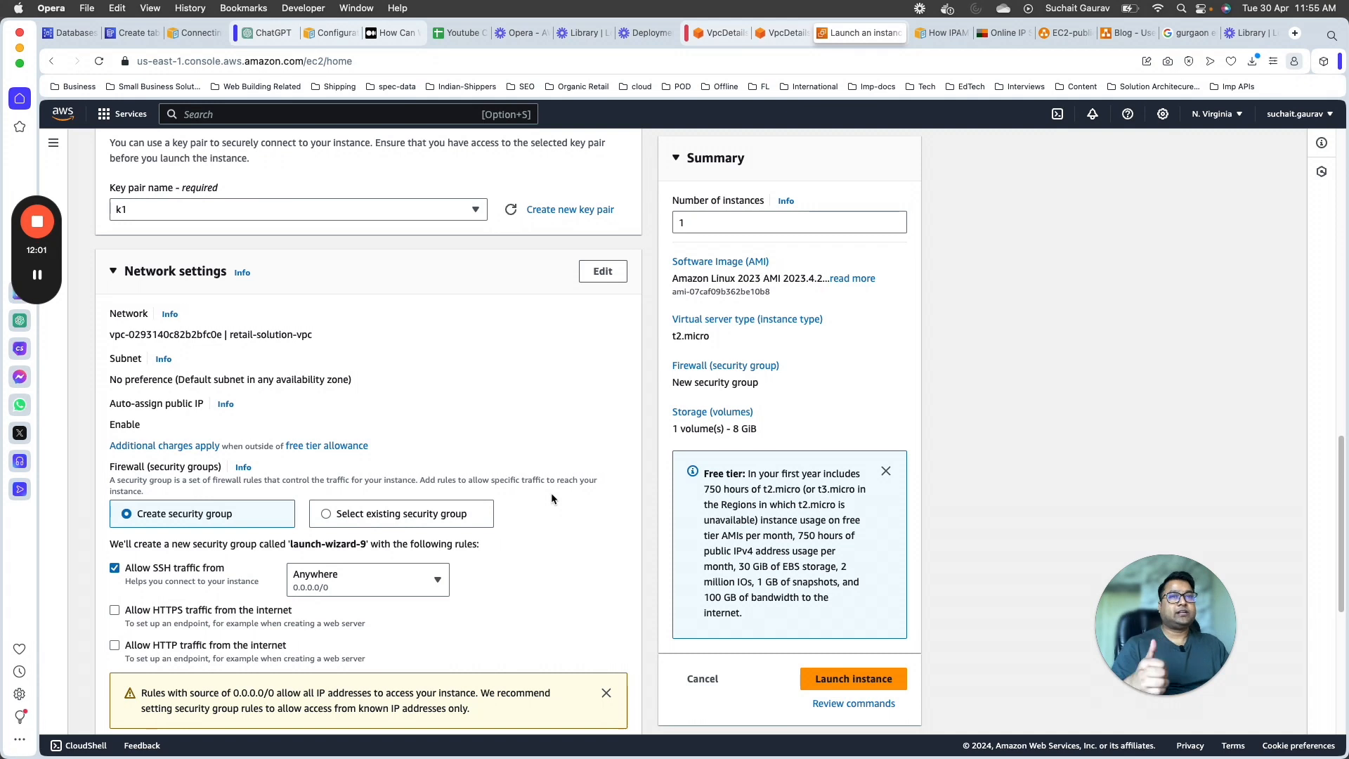
scroll(260, 427, down, 1)
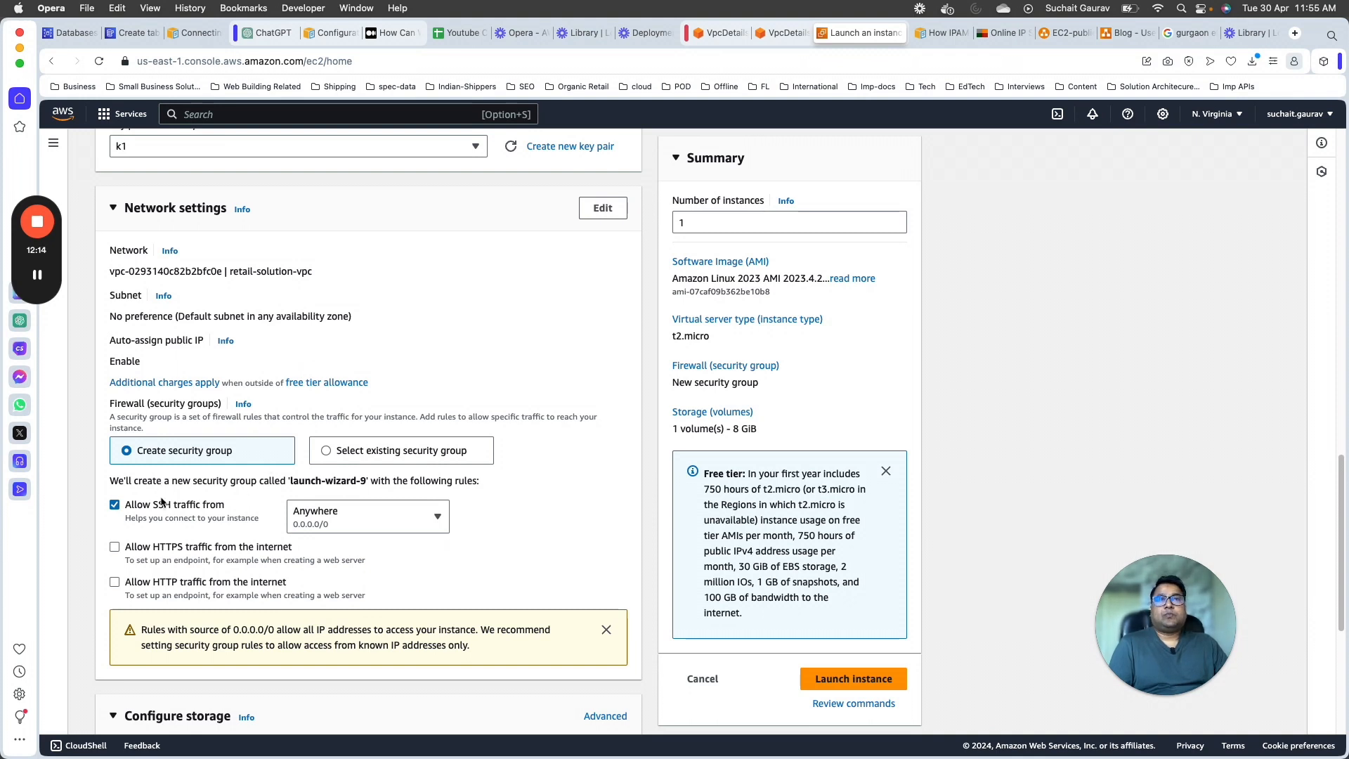
drag(152, 504, 201, 504)
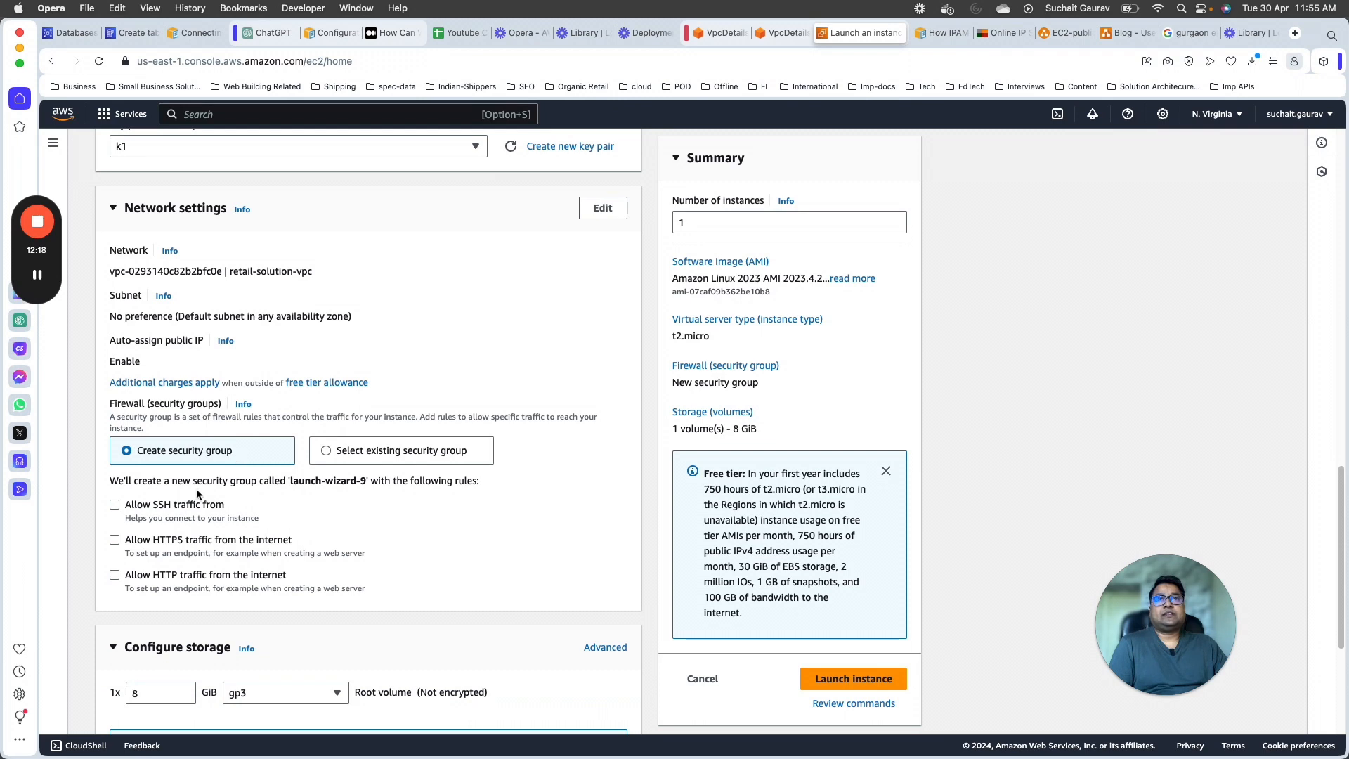
click(189, 504)
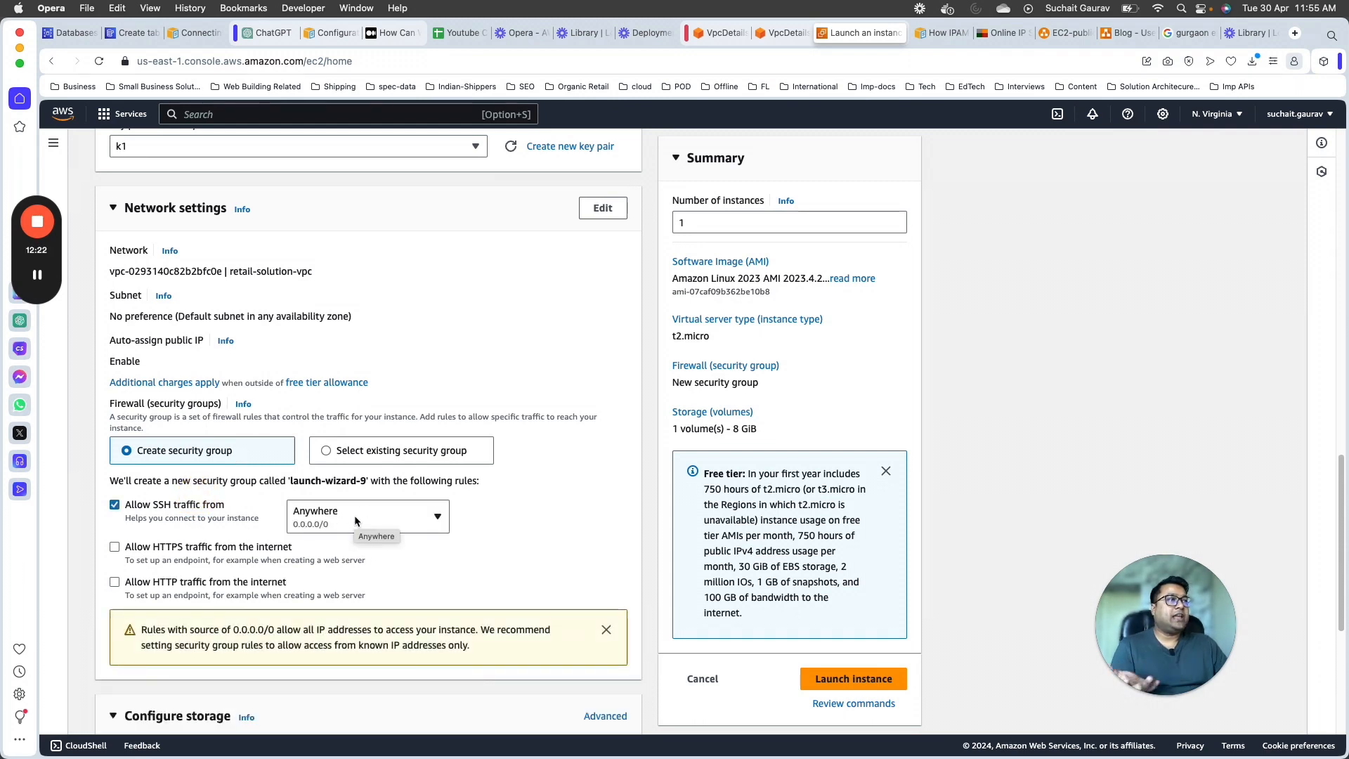
click(185, 548)
click(208, 582)
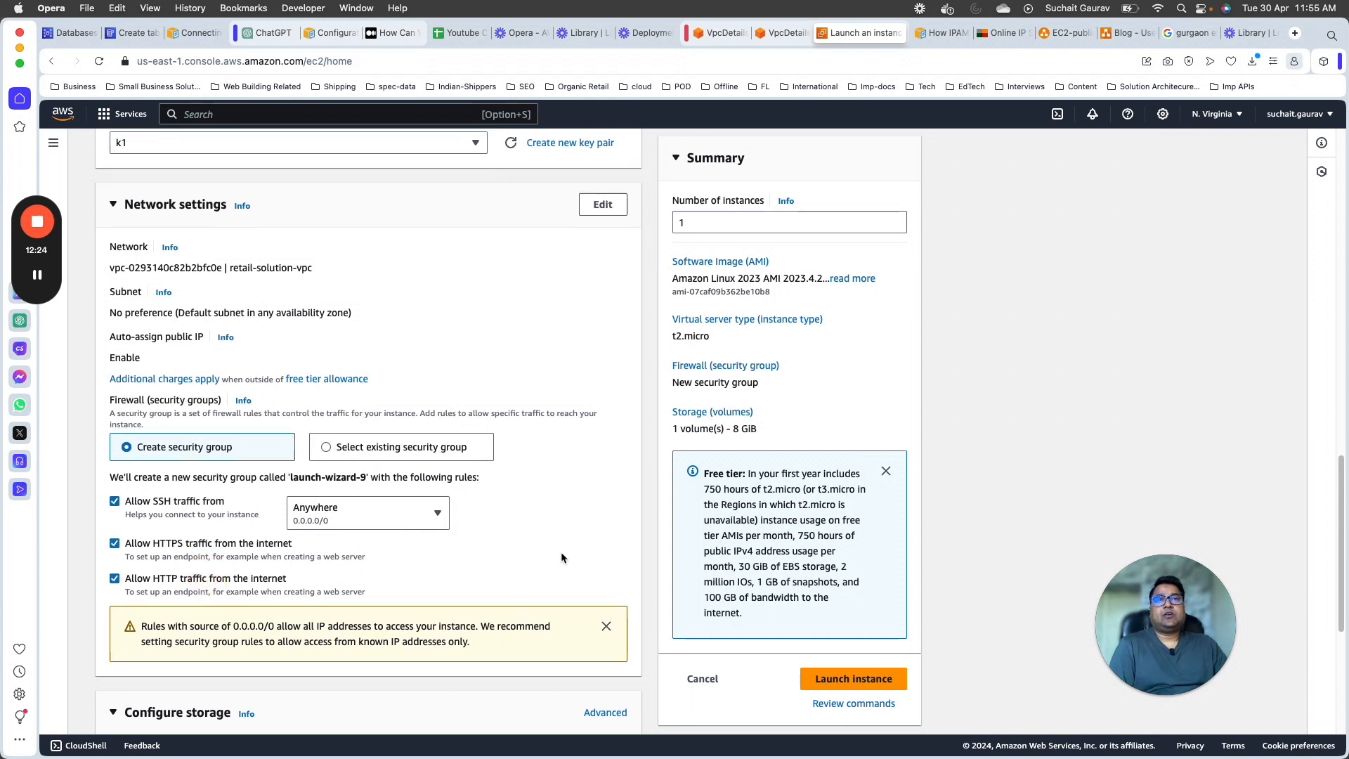
Step: Edit the instance's network settings to place it in LearningLectureVPC and its PublicSubnet
scroll(416, 324, down, 5)
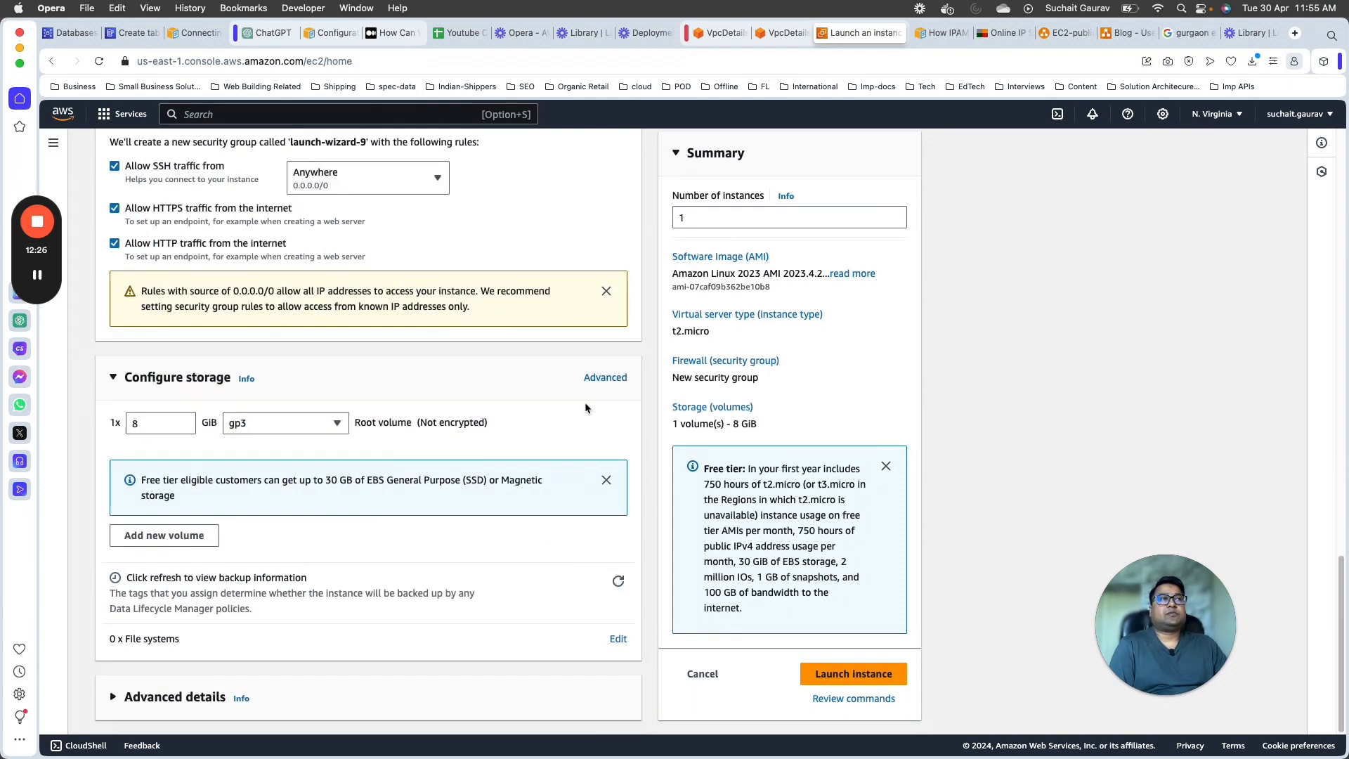
scroll(585, 402, up, 15)
scroll(384, 334, down, 9)
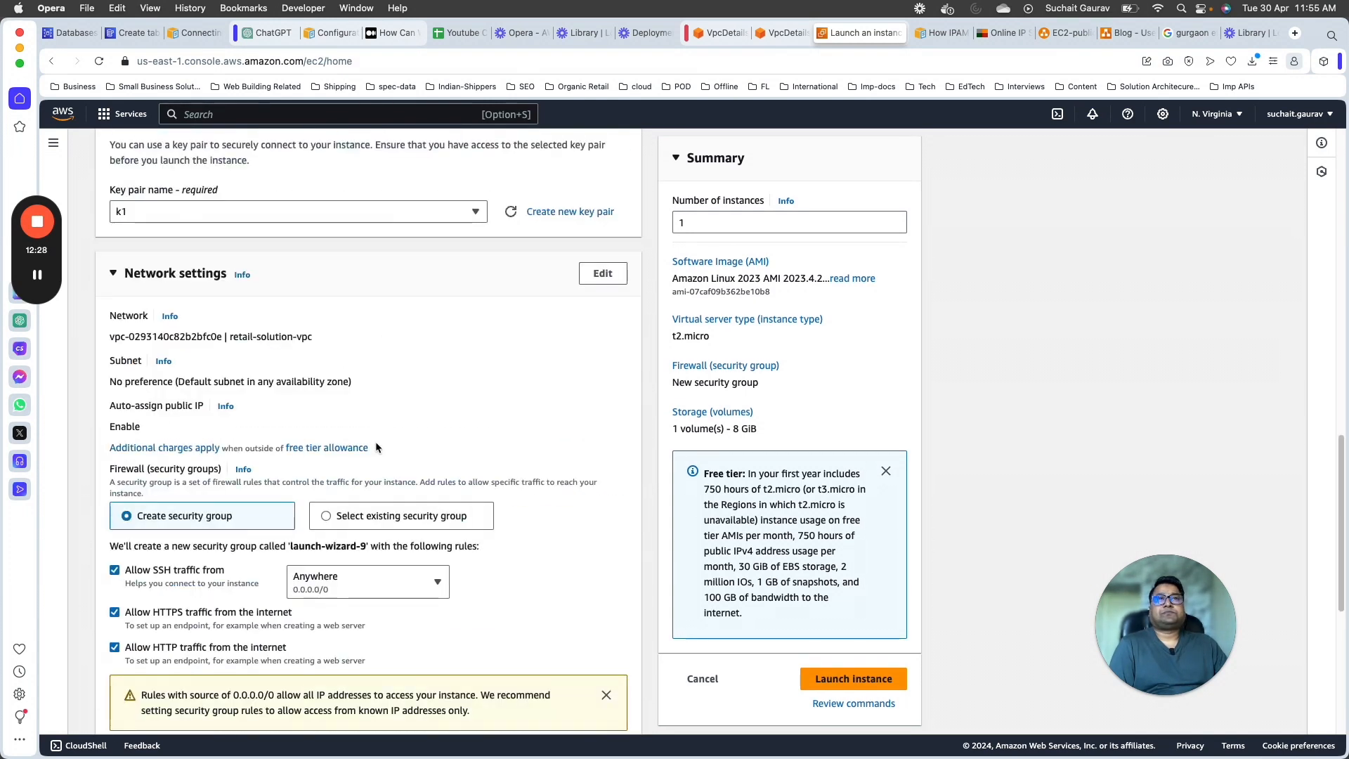
click(602, 279)
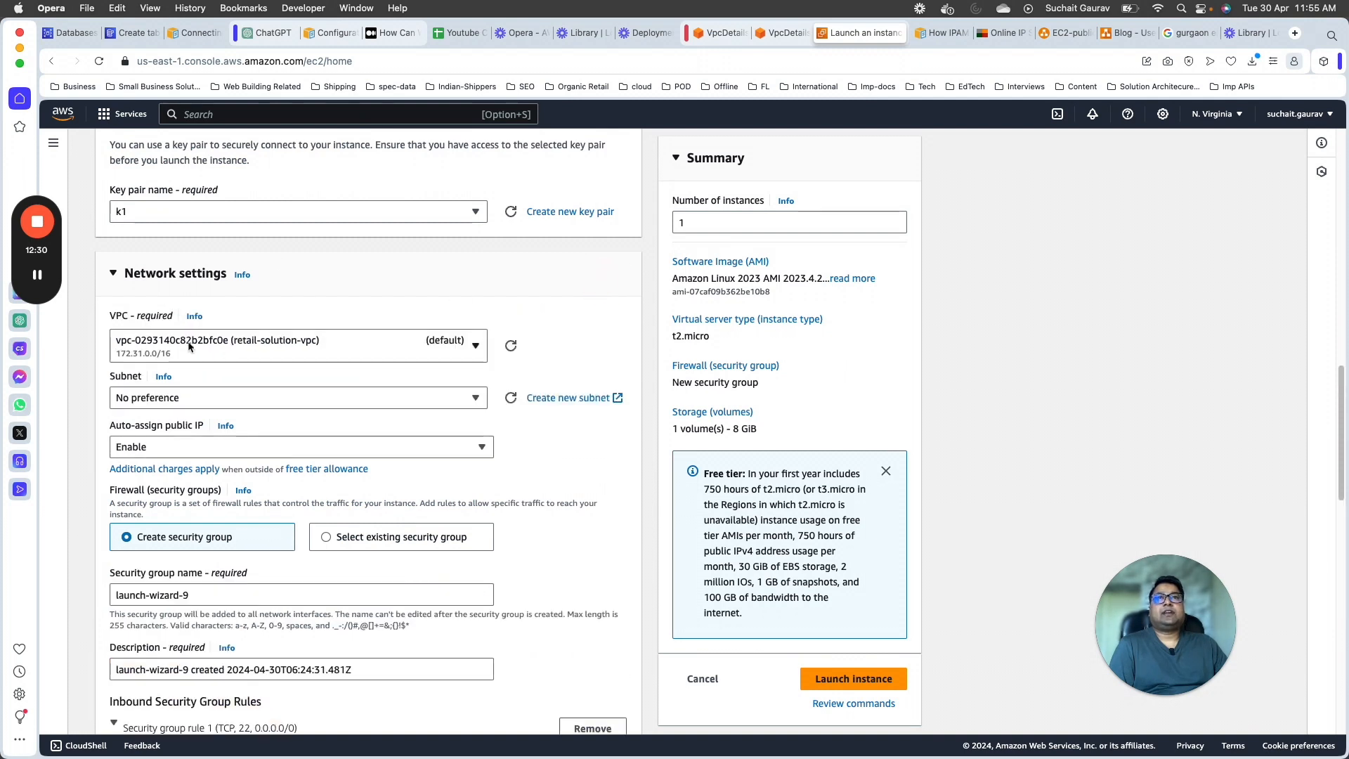
click(373, 348)
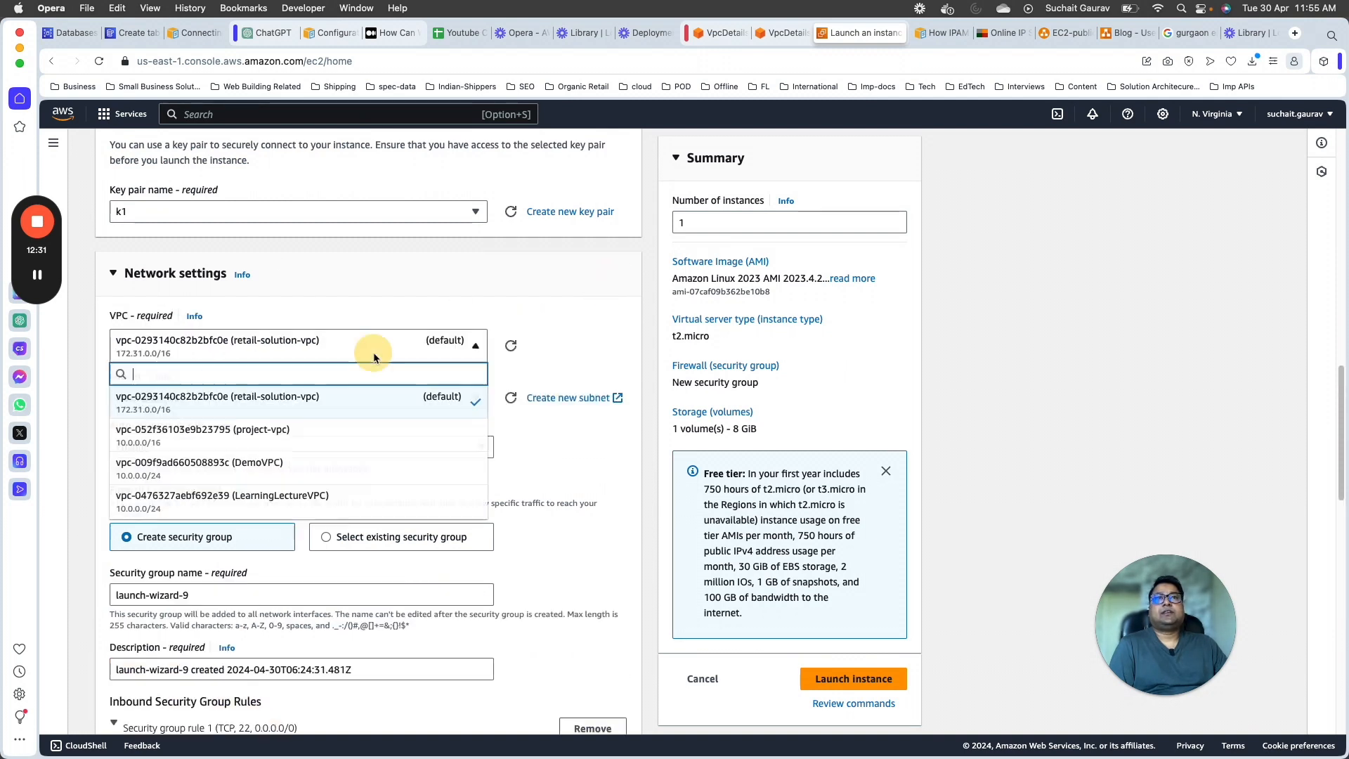
click(236, 492)
click(296, 421)
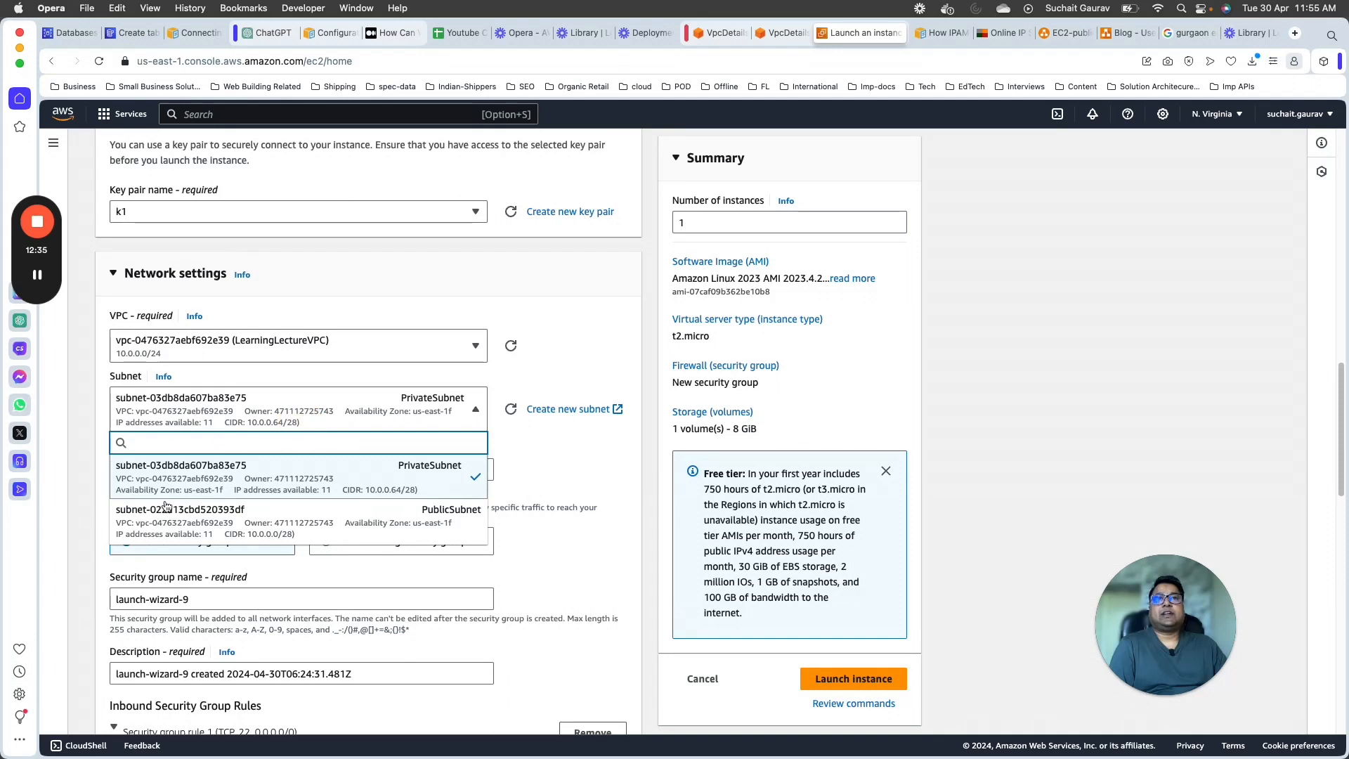
click(318, 537)
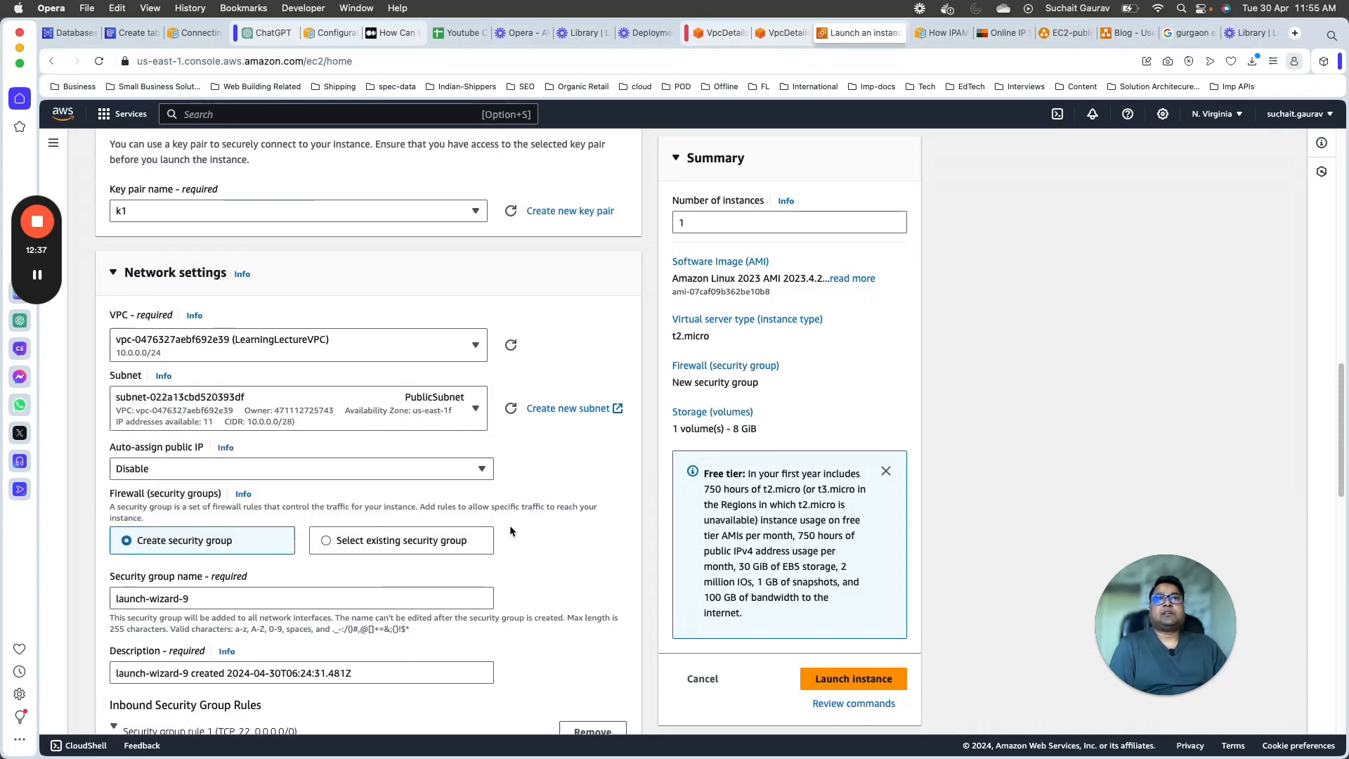
Step: Enable auto-assignment of a public IP for the instance
scroll(238, 351, down, 3)
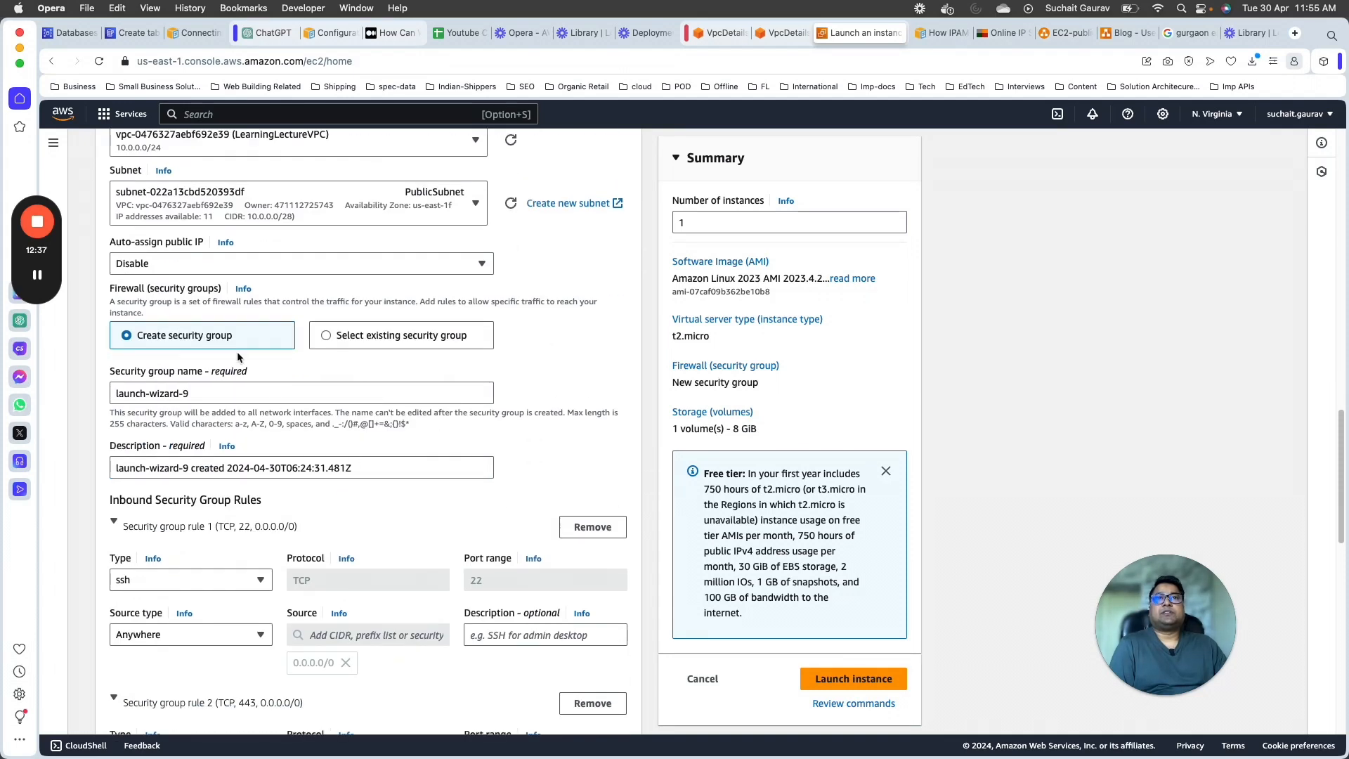
click(481, 263)
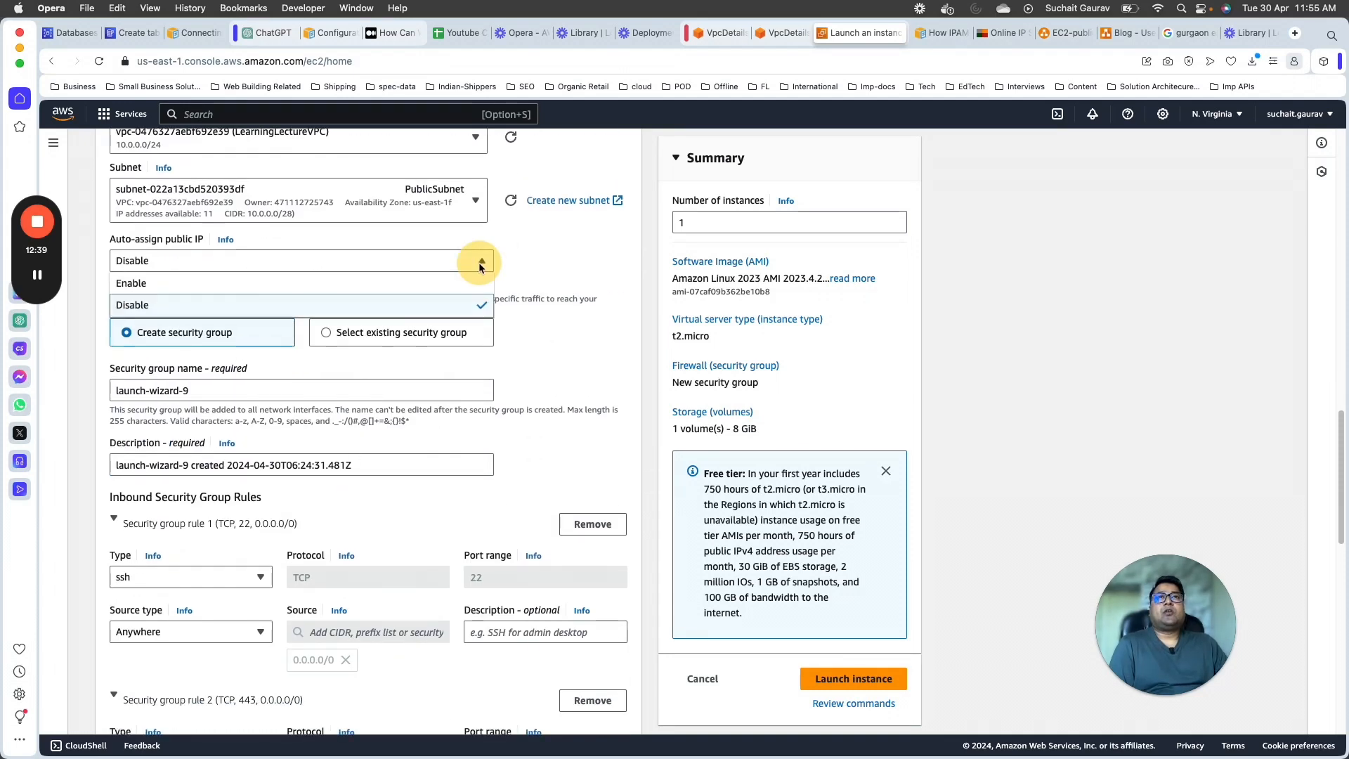
click(161, 284)
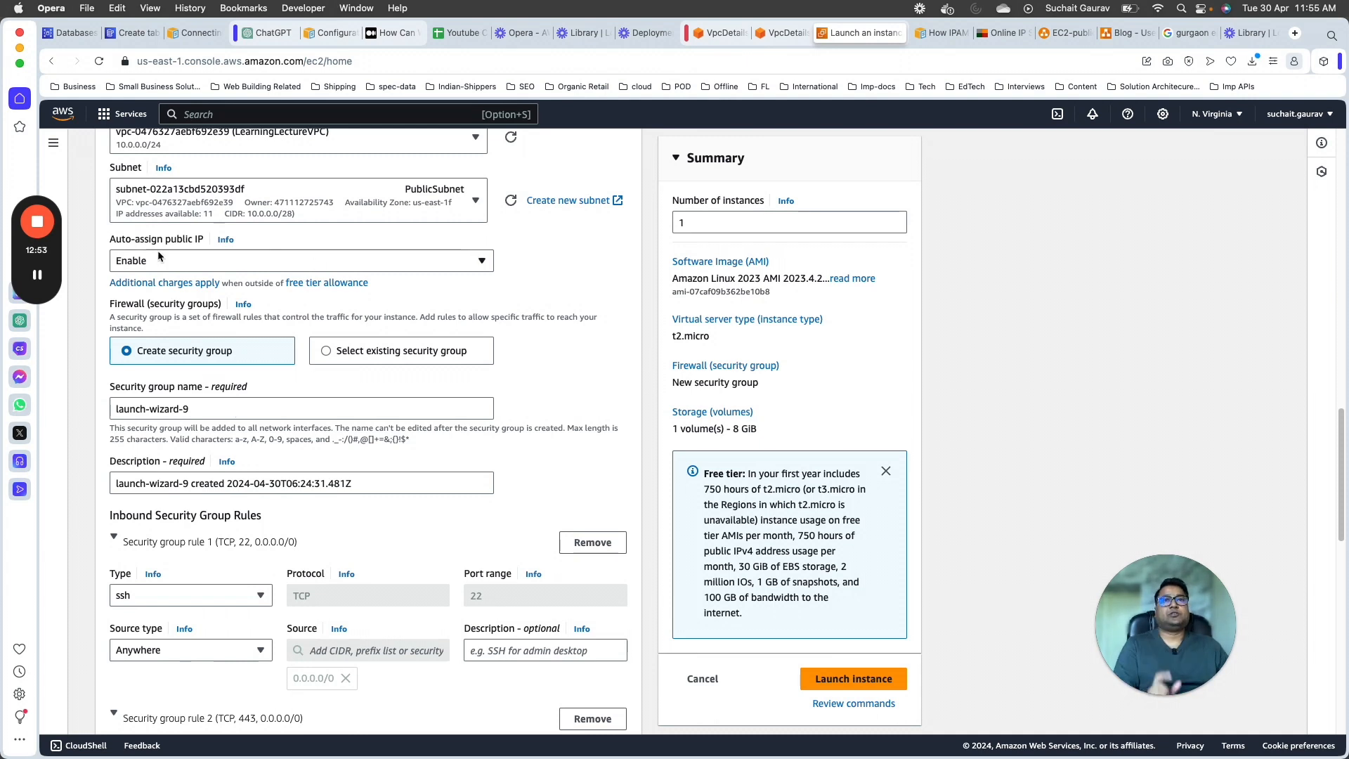
Step: Review the inbound security group rules, launch the instance and expand the launch details
scroll(484, 494, down, 7)
scroll(495, 485, up, 4)
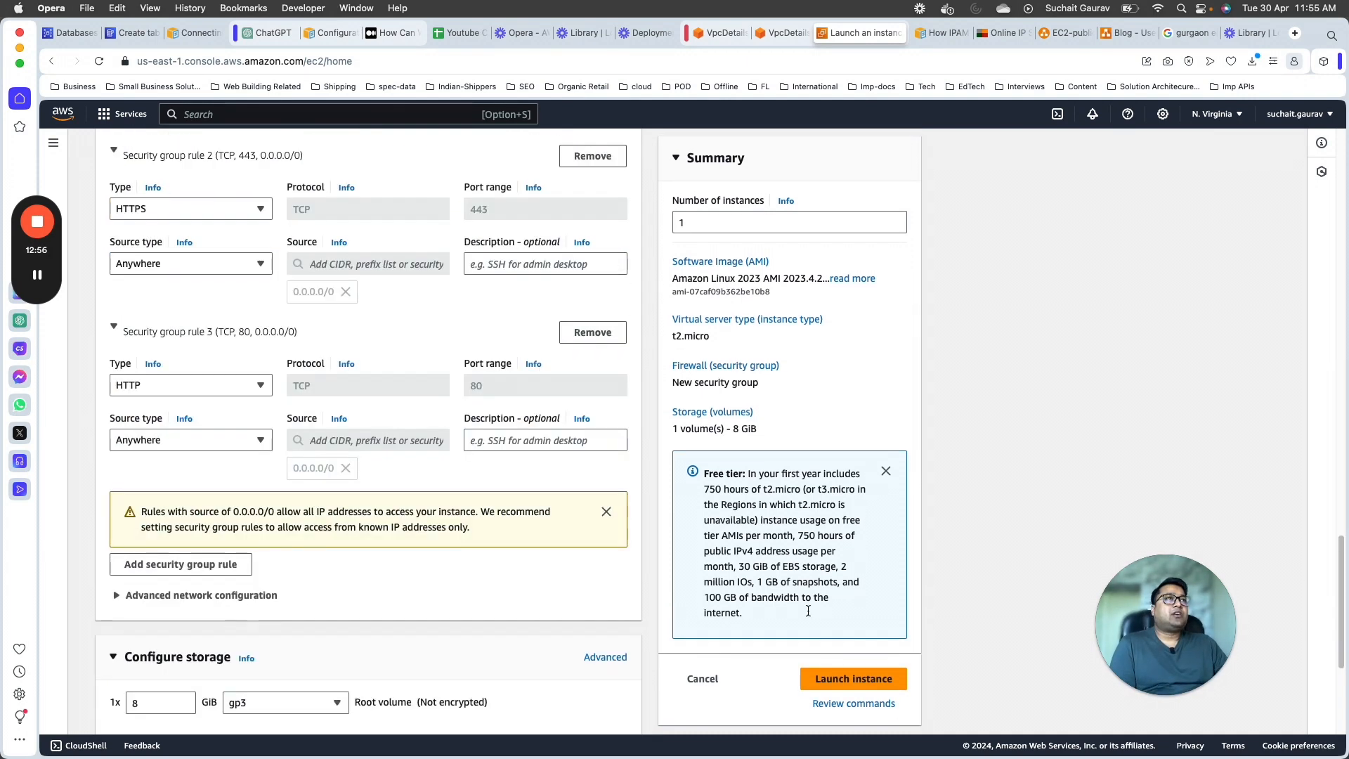
click(854, 673)
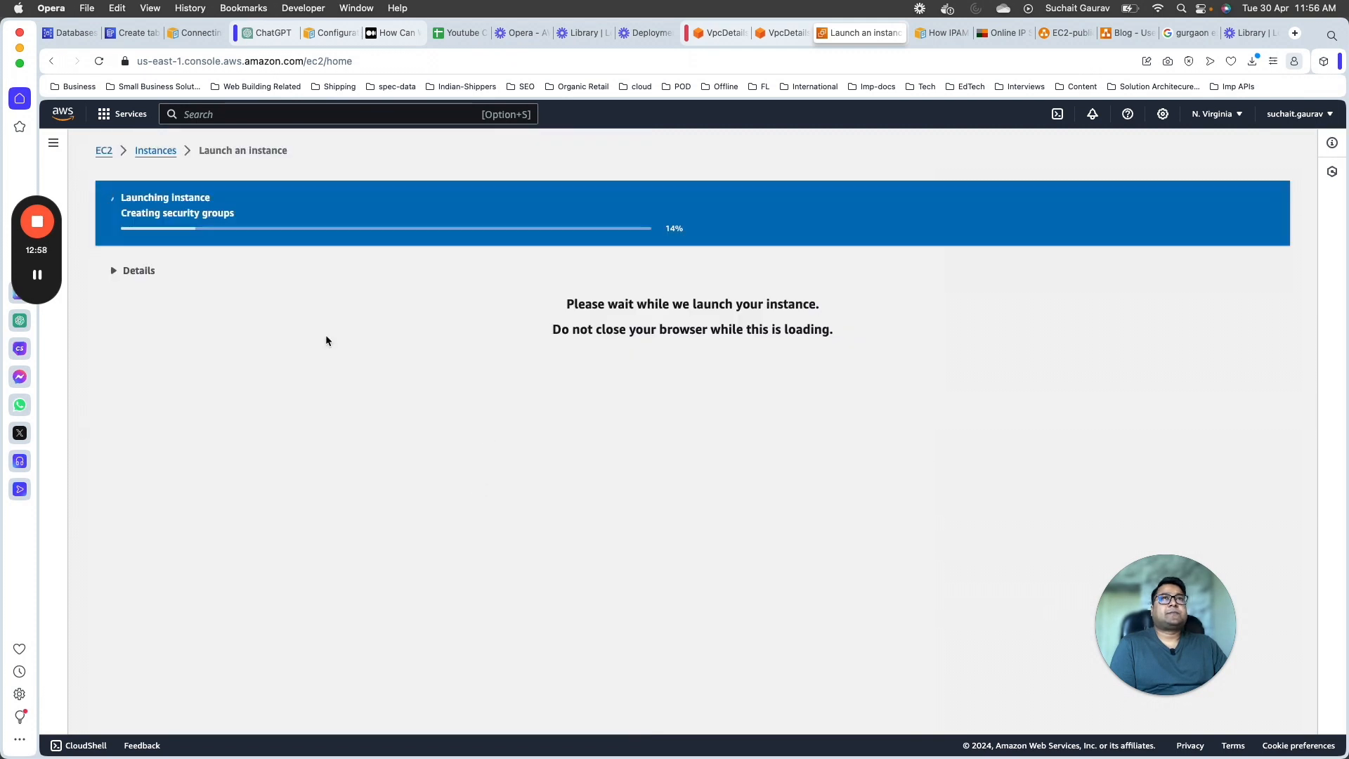
click(138, 271)
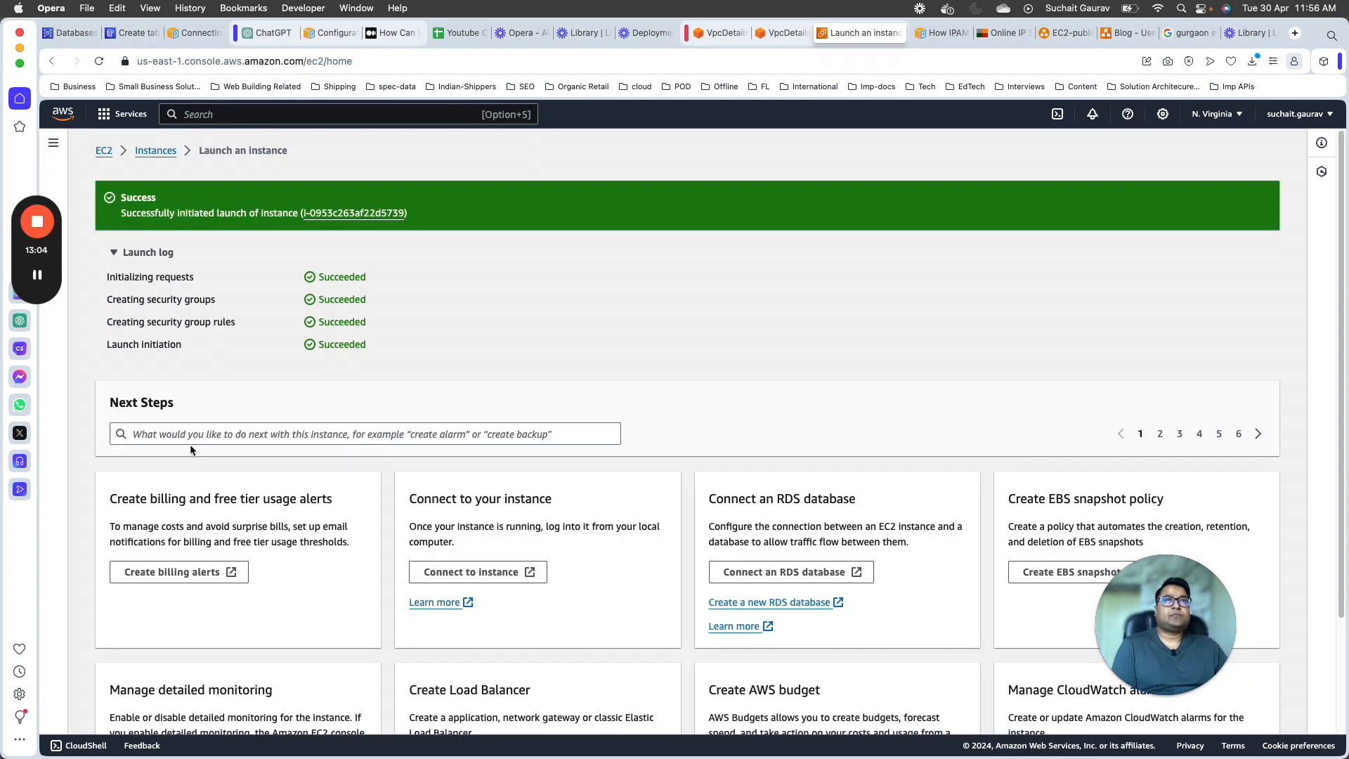
Step: Open the launched instance in the instances list, refresh its state and view the LearningLectureVPC-Public instance summary
click(339, 214)
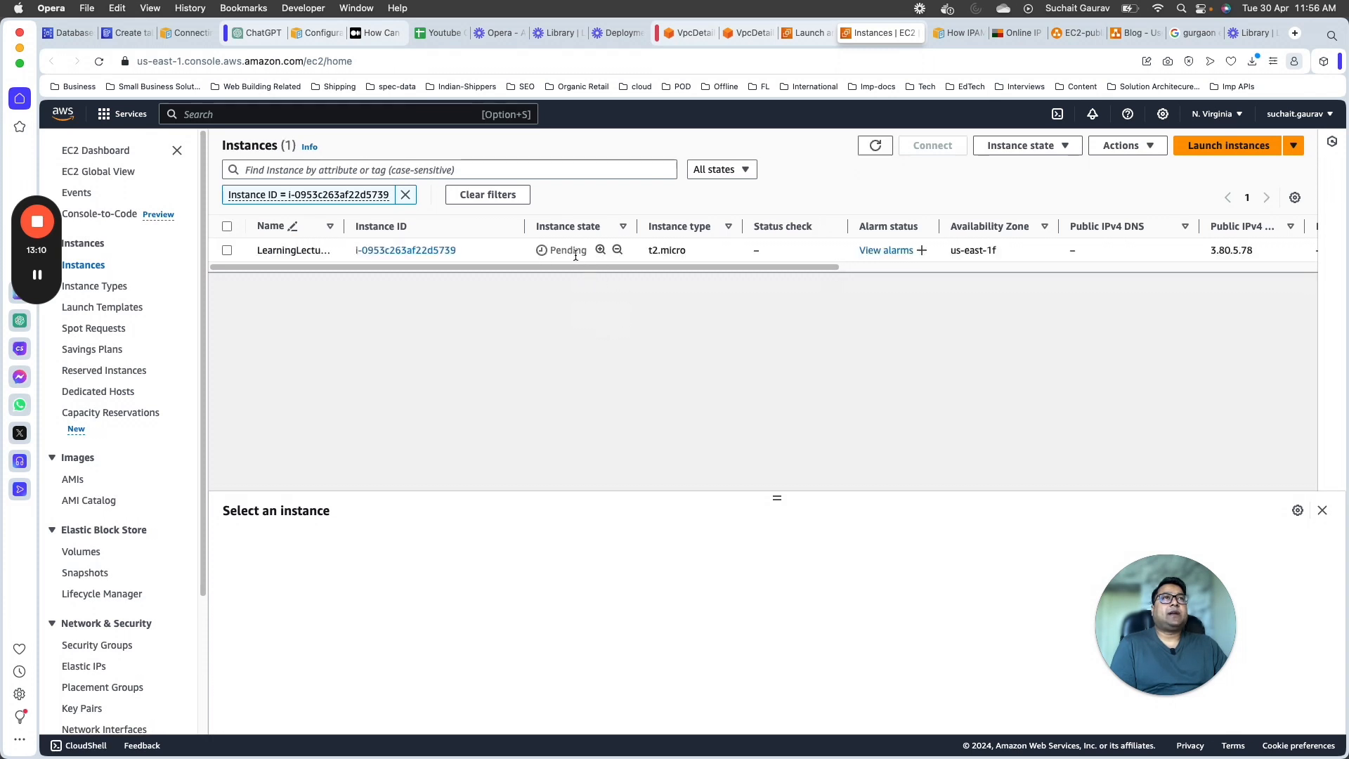
click(869, 152)
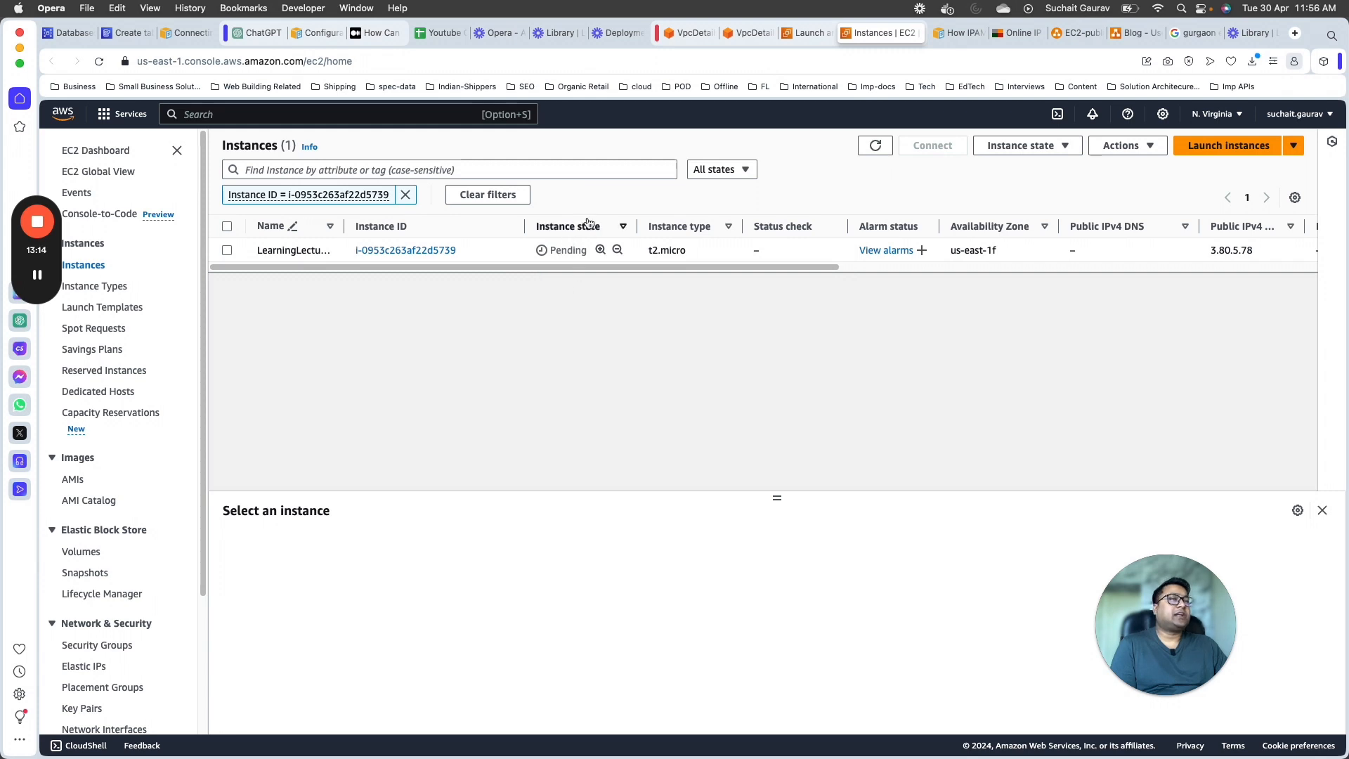
click(571, 251)
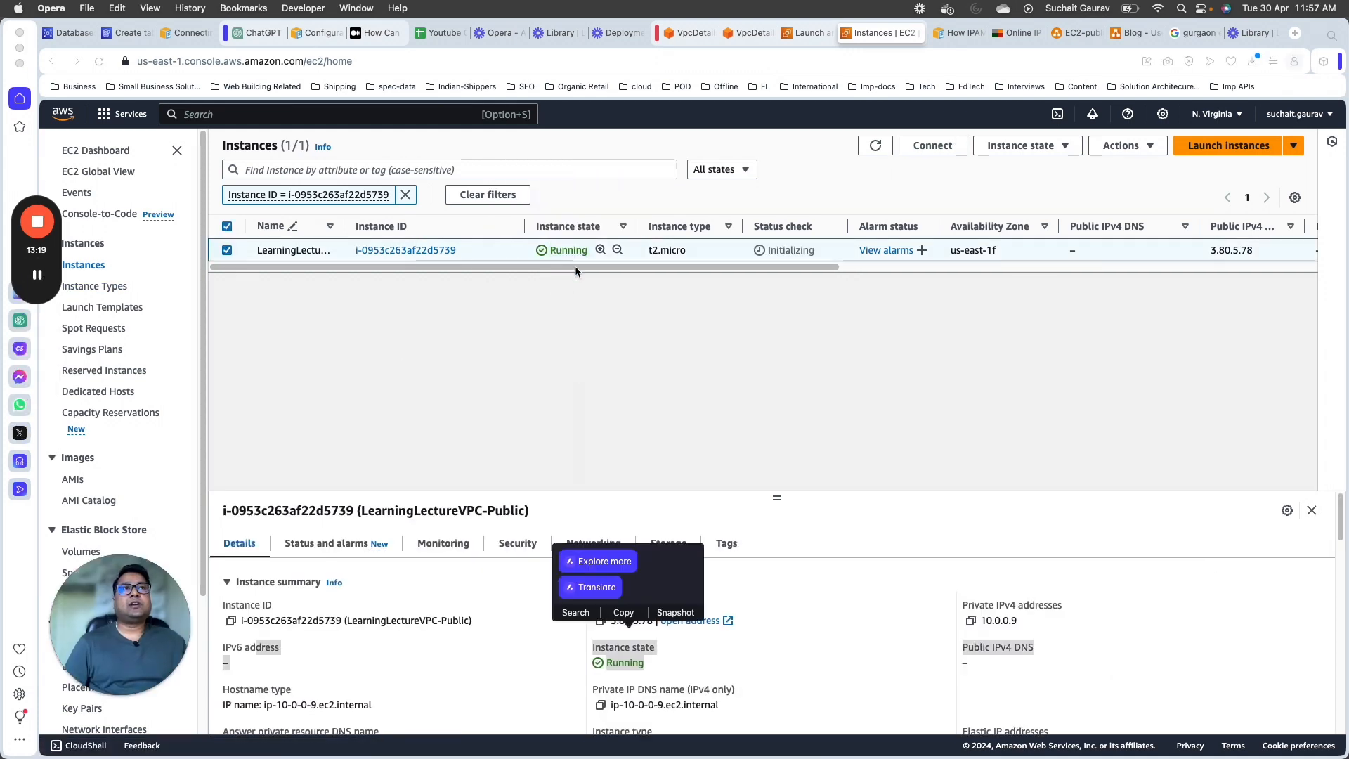
click(875, 145)
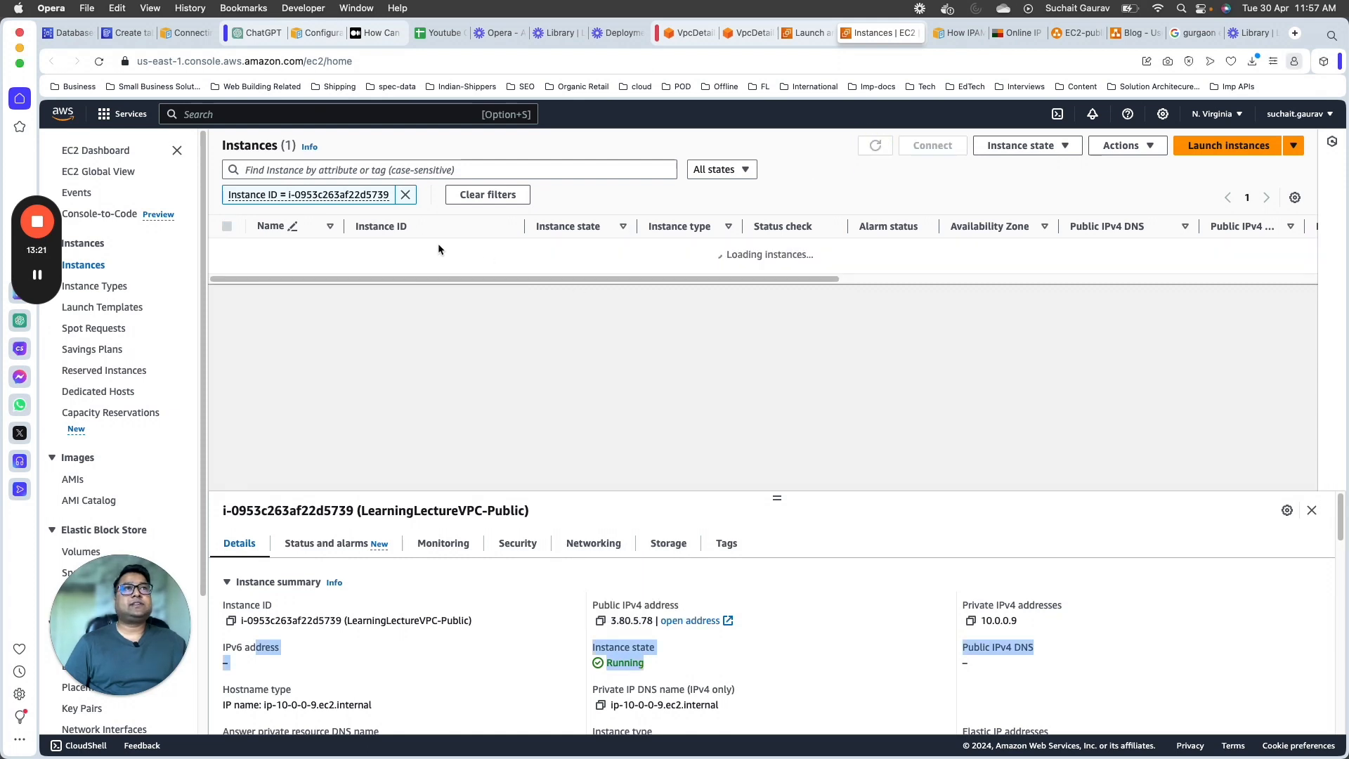
click(394, 255)
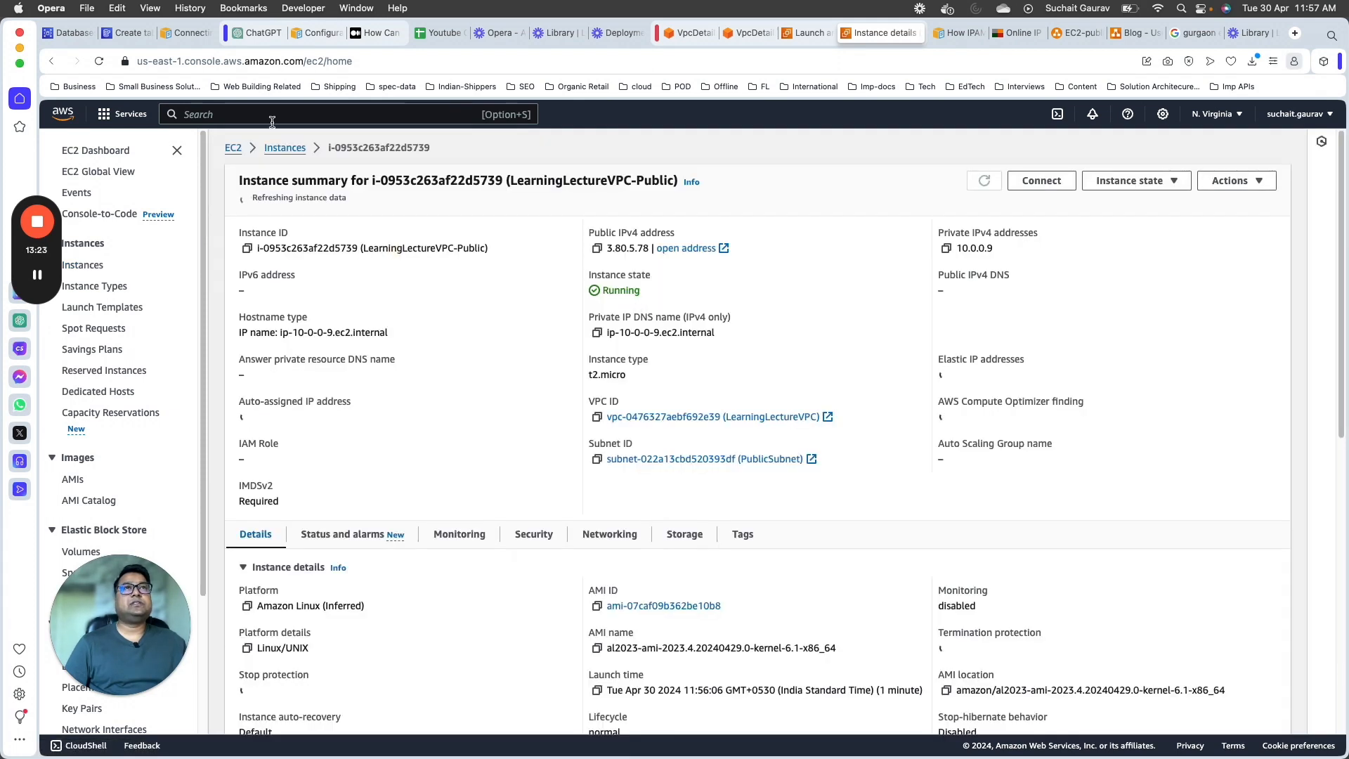
Step: Reload the LearningLectureVPC-Public instance page and review its state, subnet, public DNS, auto-assigned IP and Elastic IP fields
scroll(657, 408, down, 5)
scroll(671, 453, up, 5)
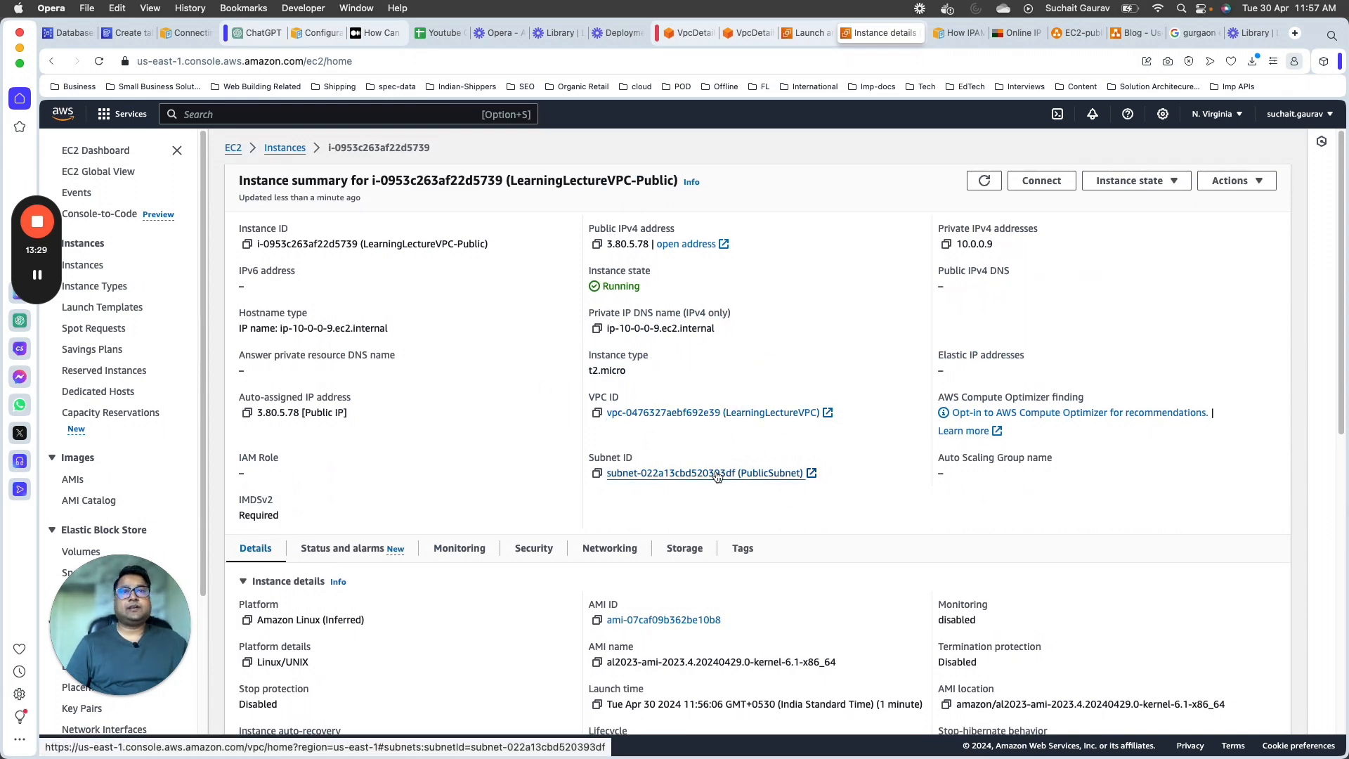
scroll(474, 538, down, 3)
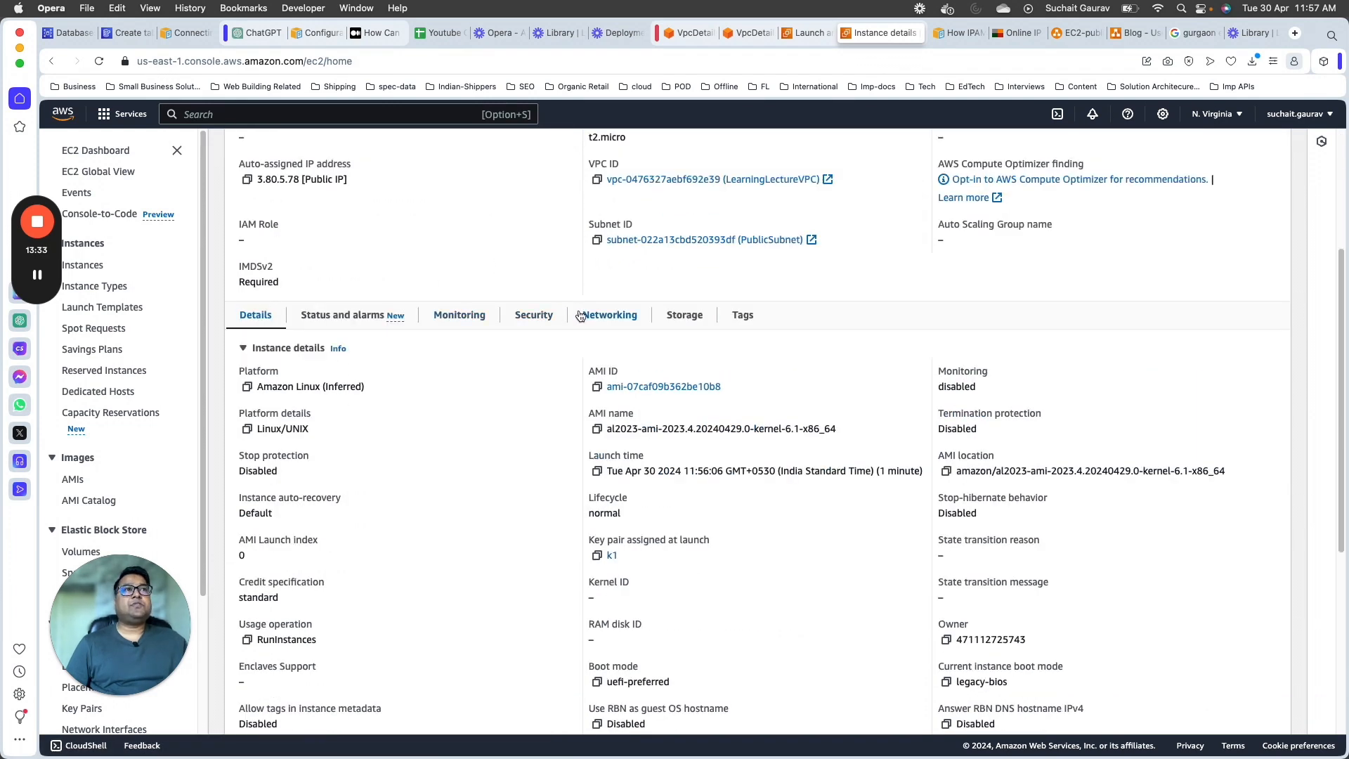
scroll(348, 484, up, 3)
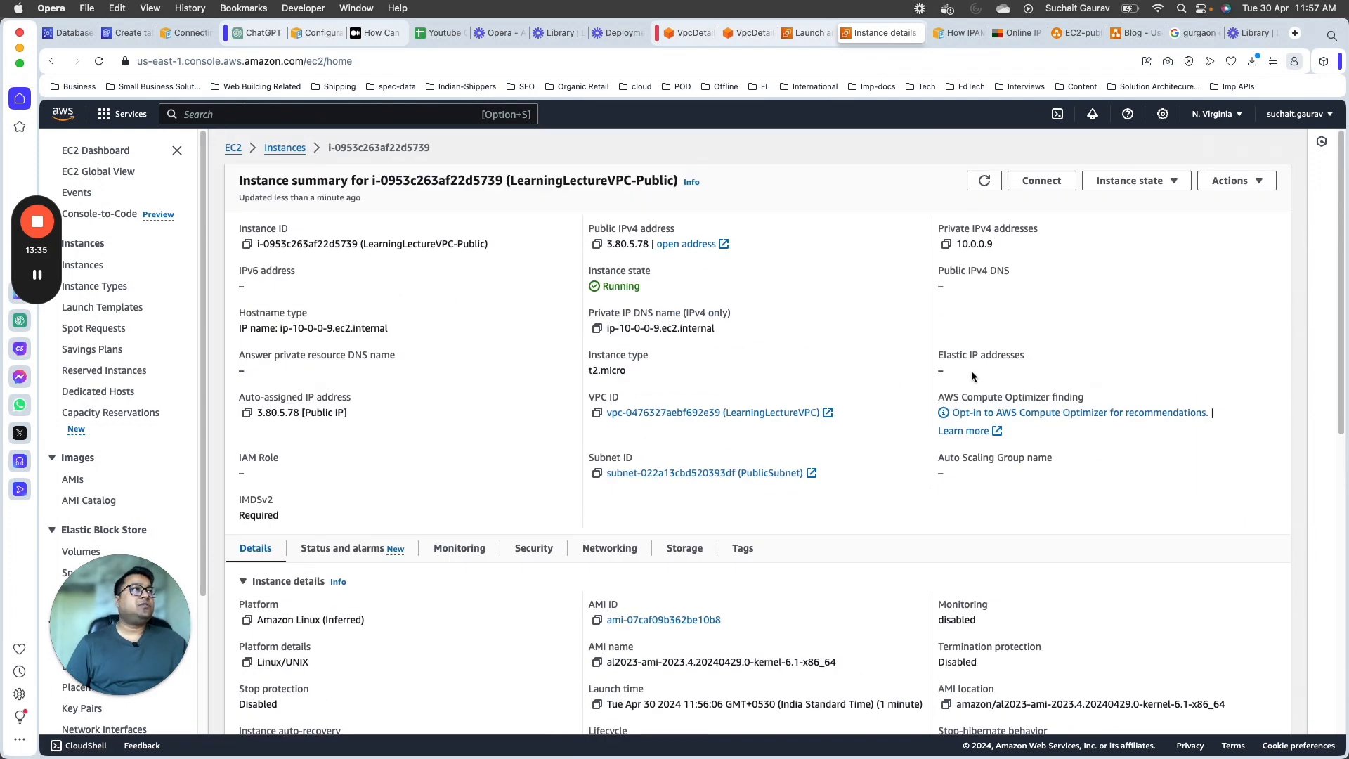
click(1011, 271)
drag(953, 267, 603, 286)
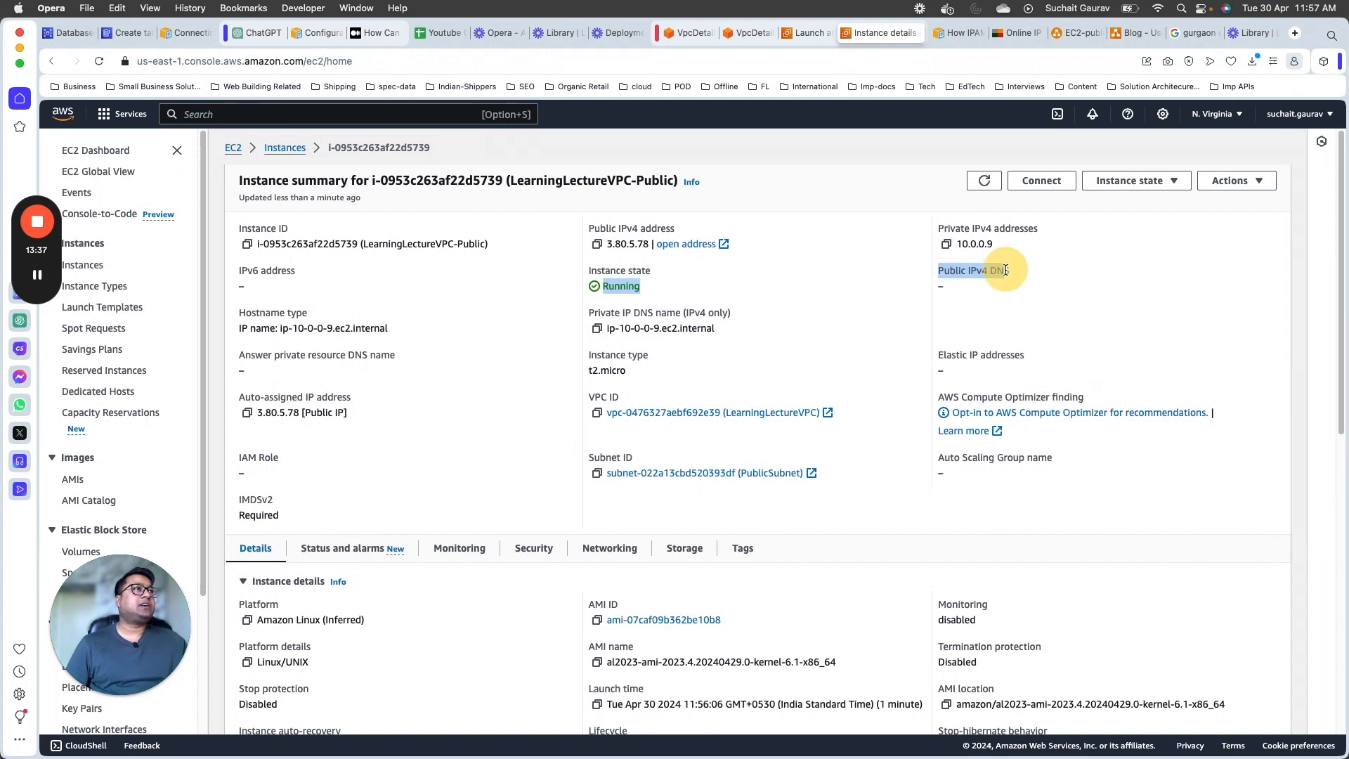
click(99, 61)
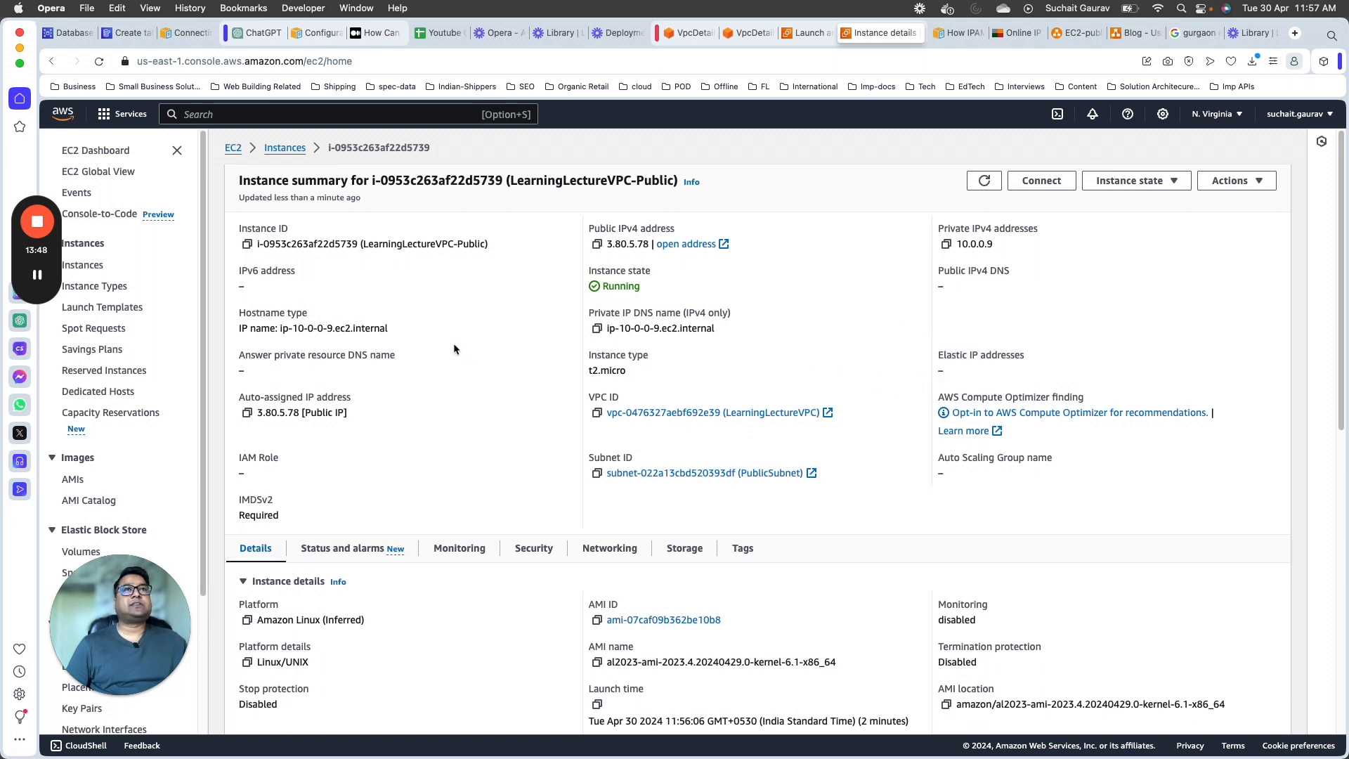
mouse_move(261, 413)
mouse_down()
mouse_move(295, 414)
mouse_move(262, 414)
mouse_up()
click(299, 413)
drag(939, 354, 1028, 353)
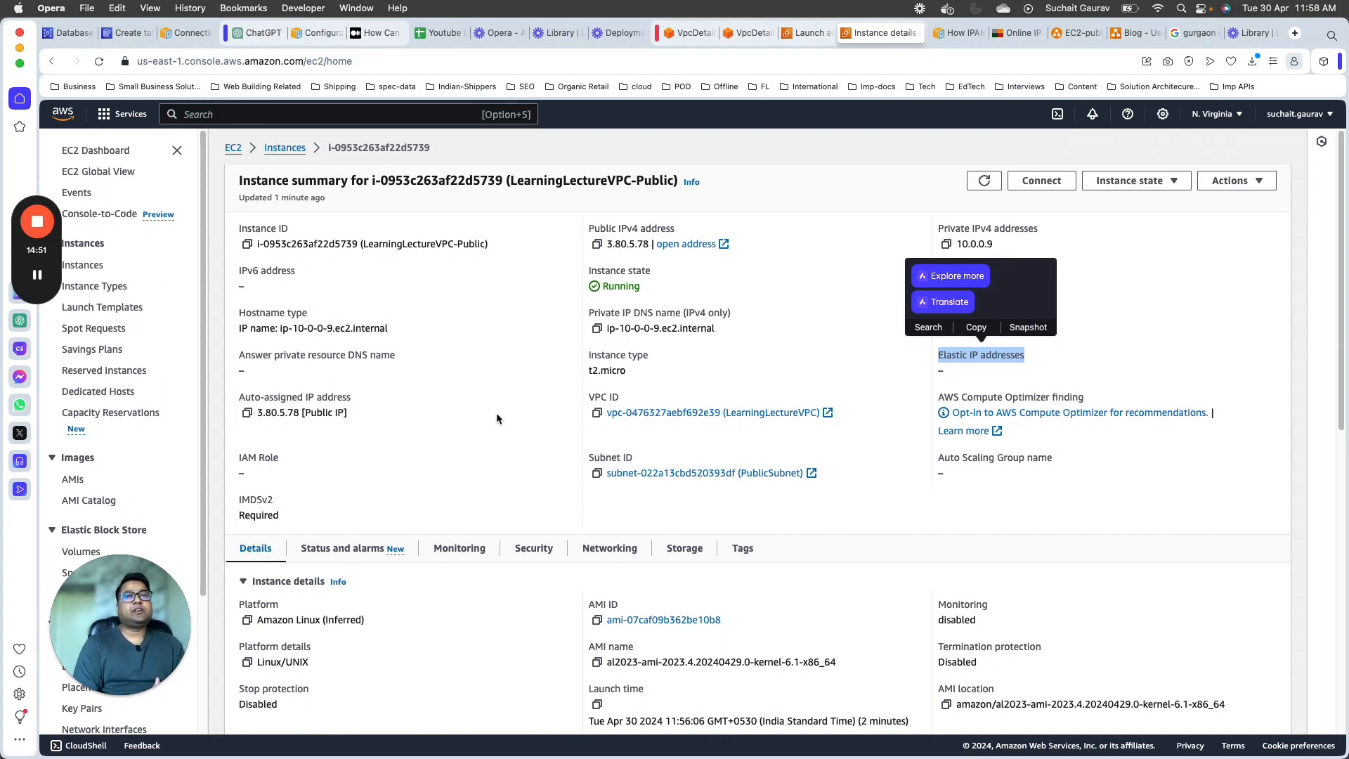
scroll(563, 267, down, 6)
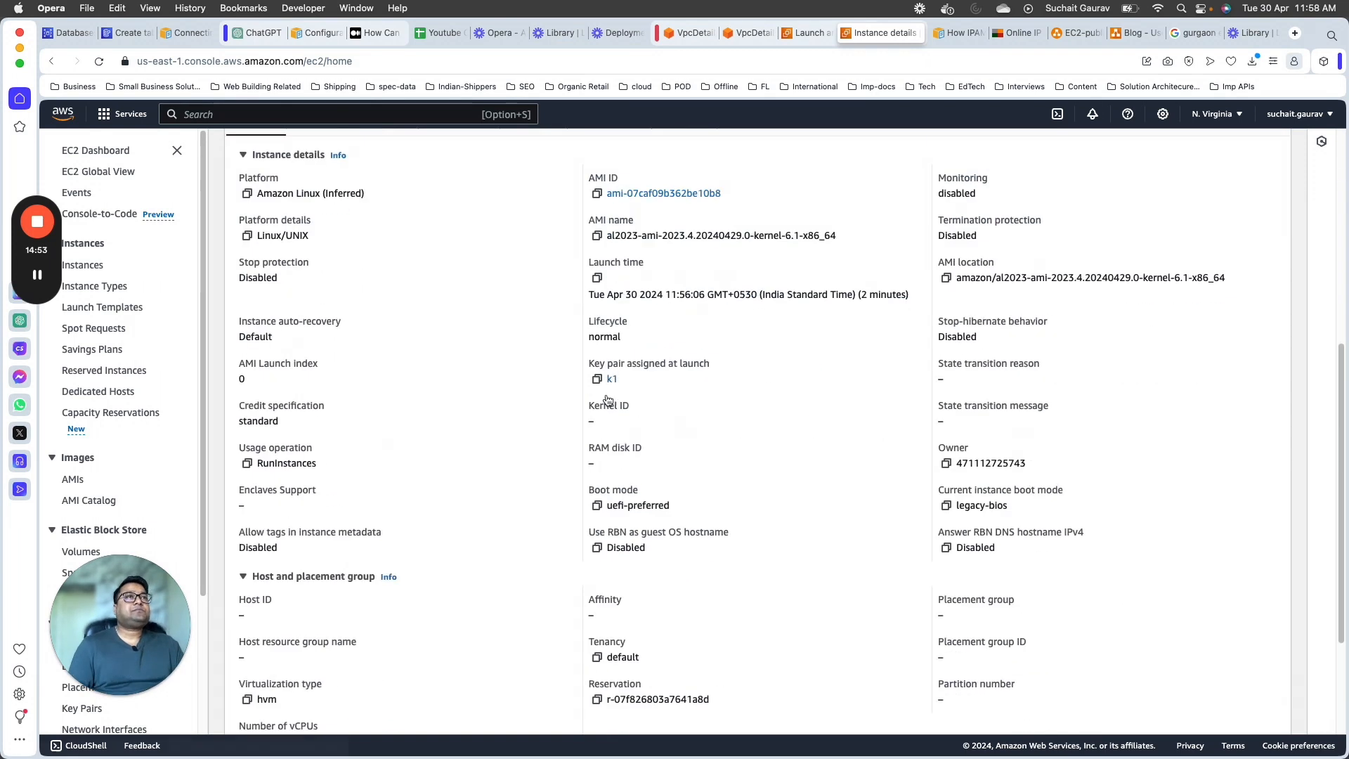
scroll(608, 400, up, 6)
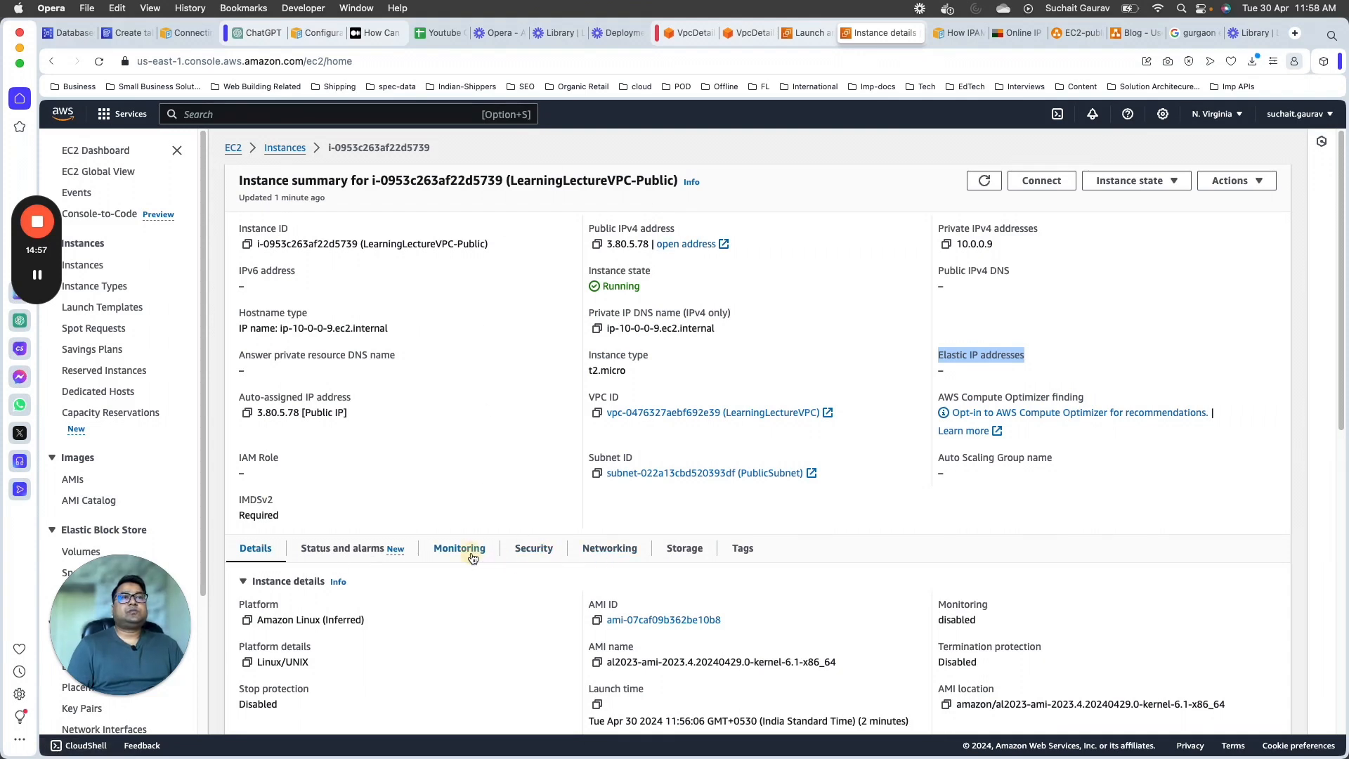
Step: Examine the instance's security details, including its security group, inbound rules and outbound rules
click(525, 550)
scroll(435, 411, down, 4)
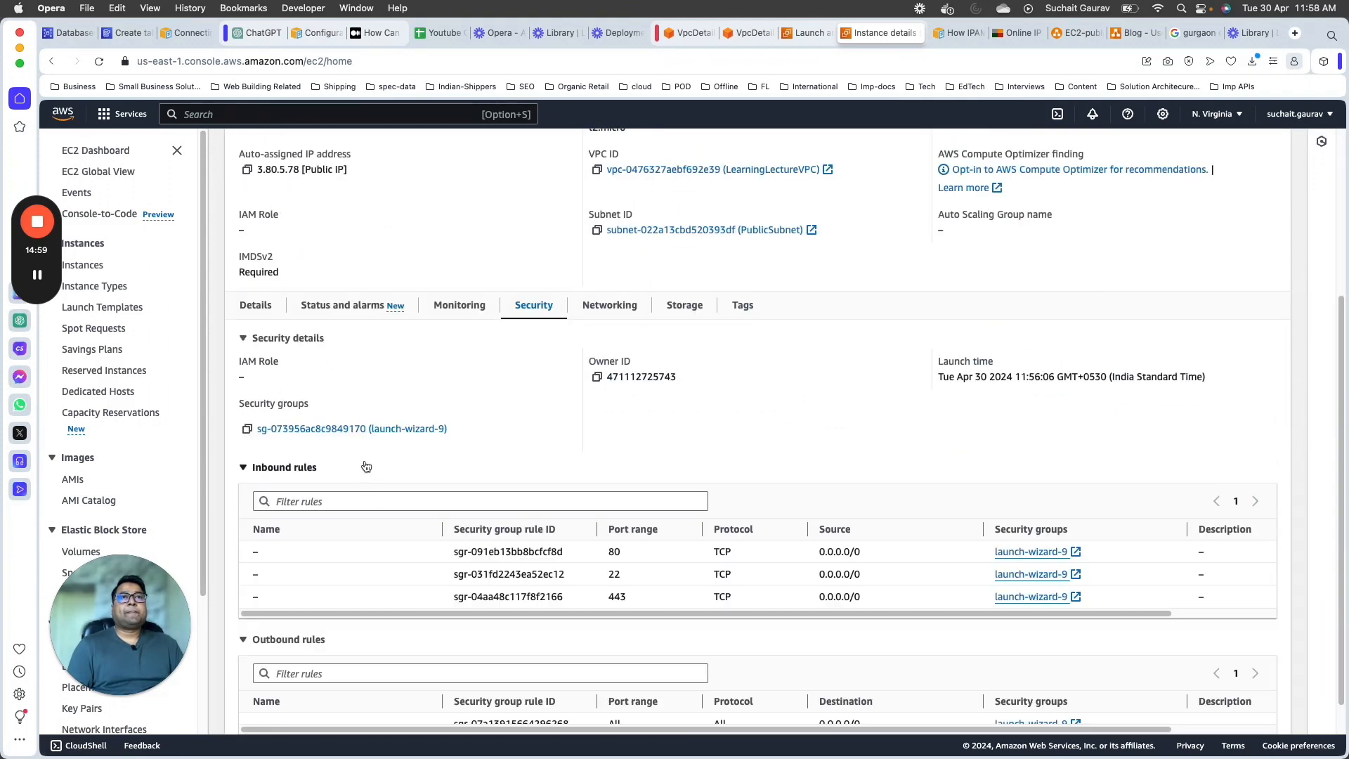
scroll(394, 485, down, 1)
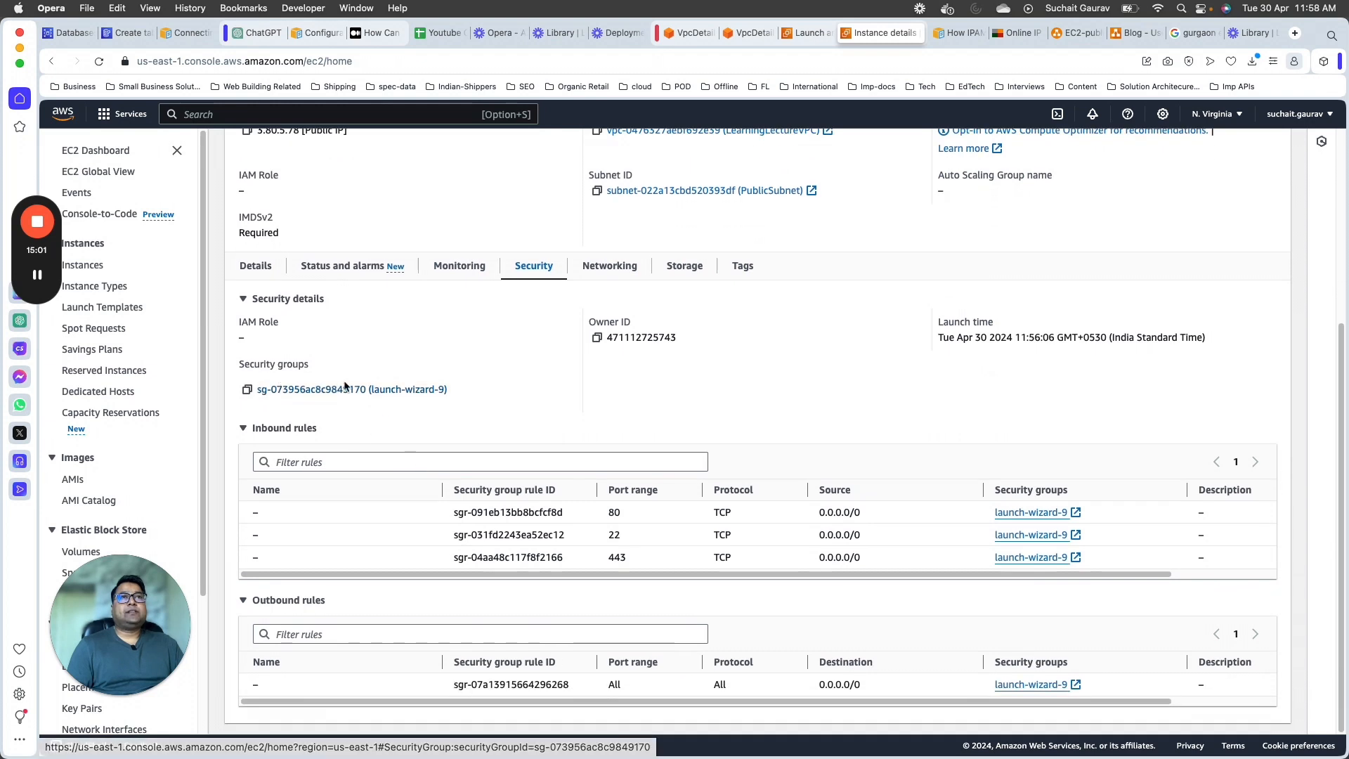
drag(439, 504, 789, 538)
click(303, 441)
double_click(273, 446)
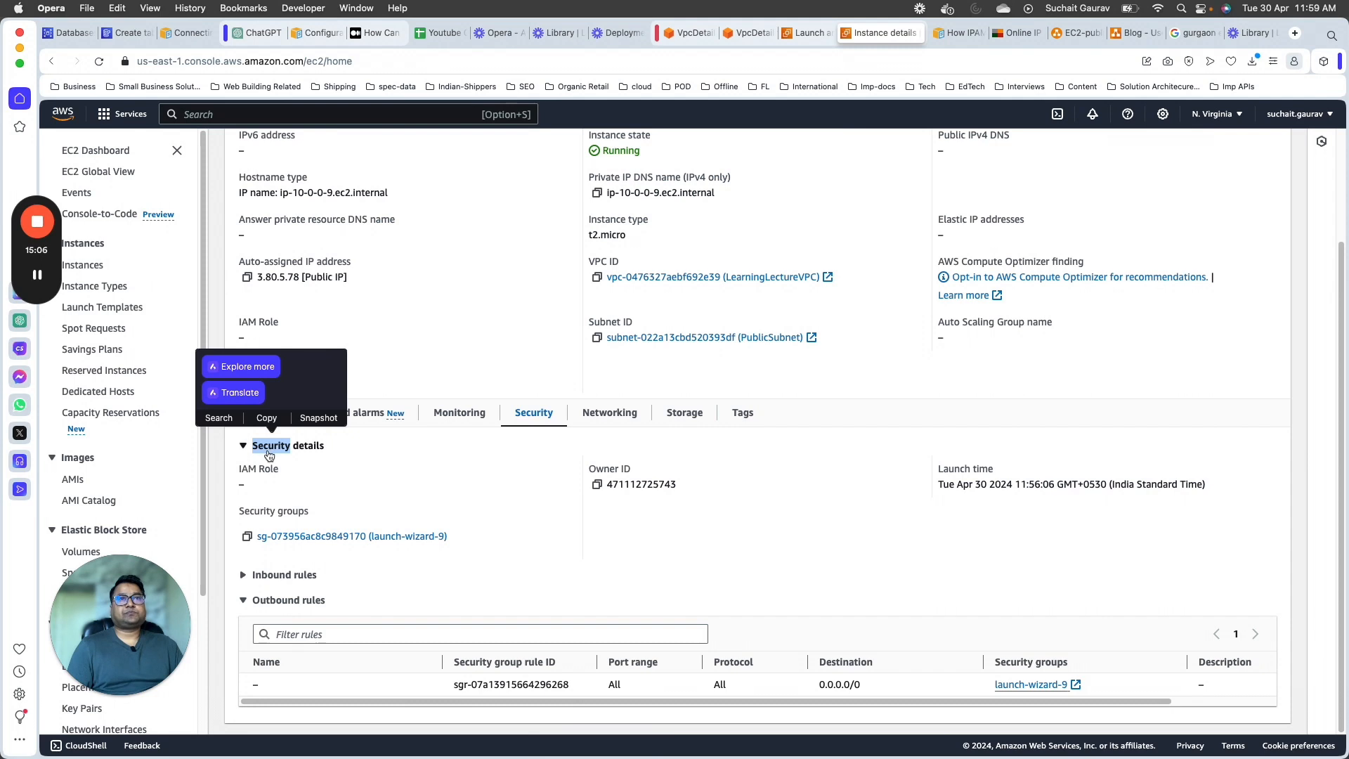
click(258, 574)
scroll(862, 512, down, 4)
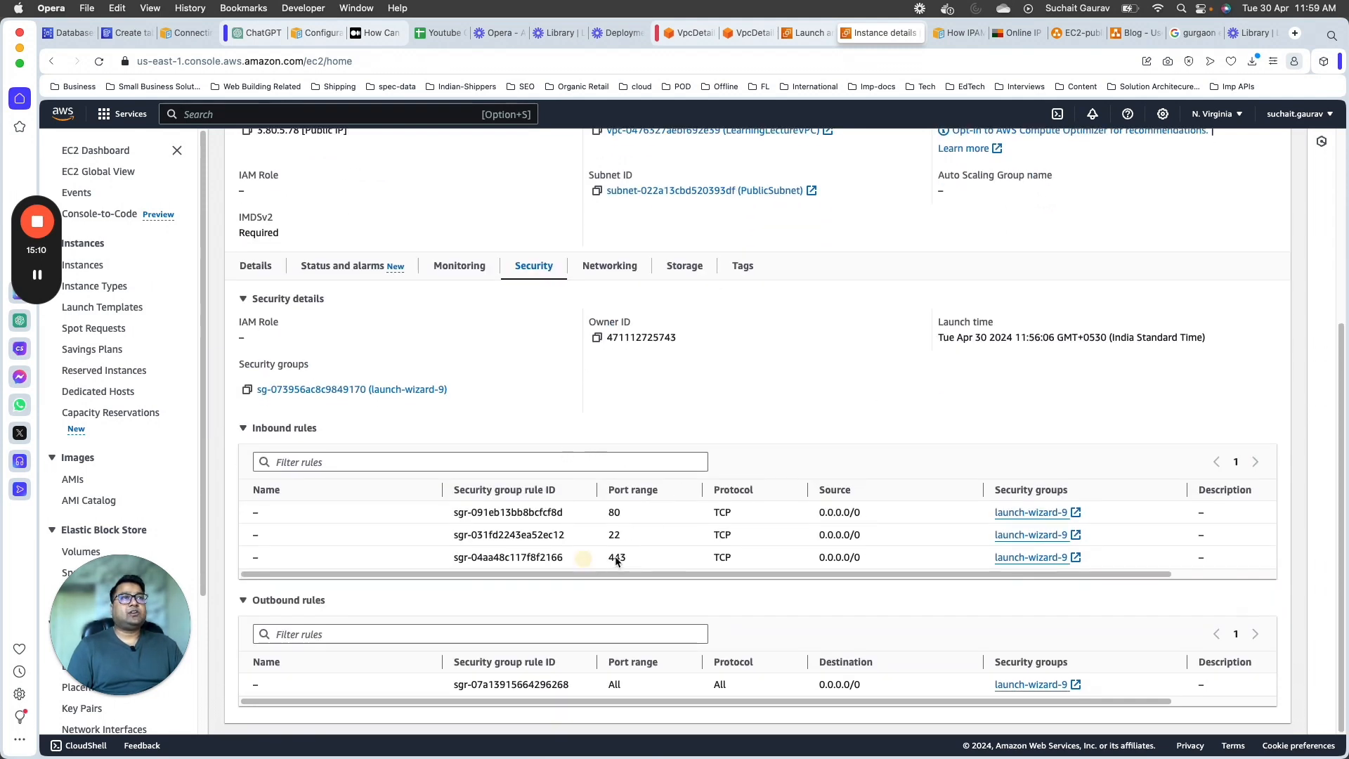
drag(609, 560, 887, 547)
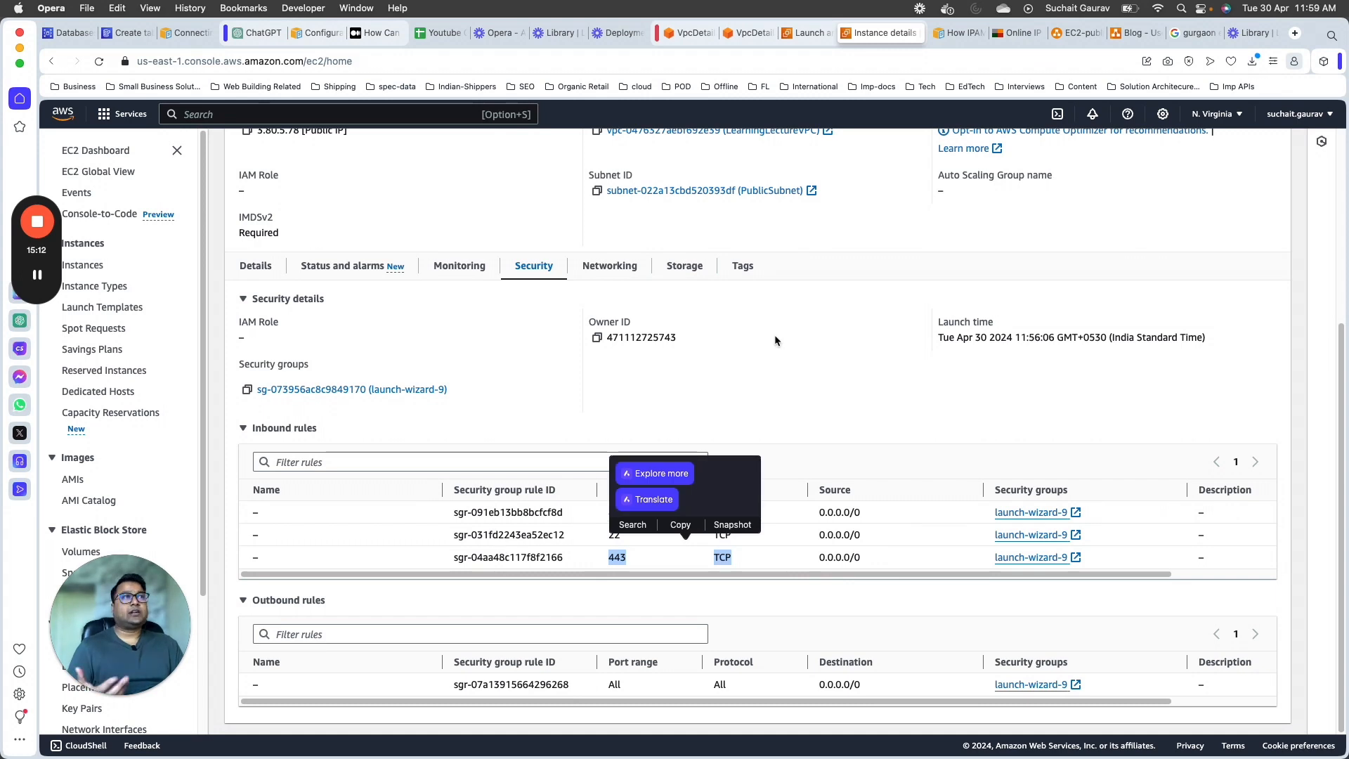
scroll(775, 334, up, 6)
Step: Check the EC2-public-private-subnet diagram in diagrams.net for the security group in front of the public subnet's EC2 instance
click(1072, 36)
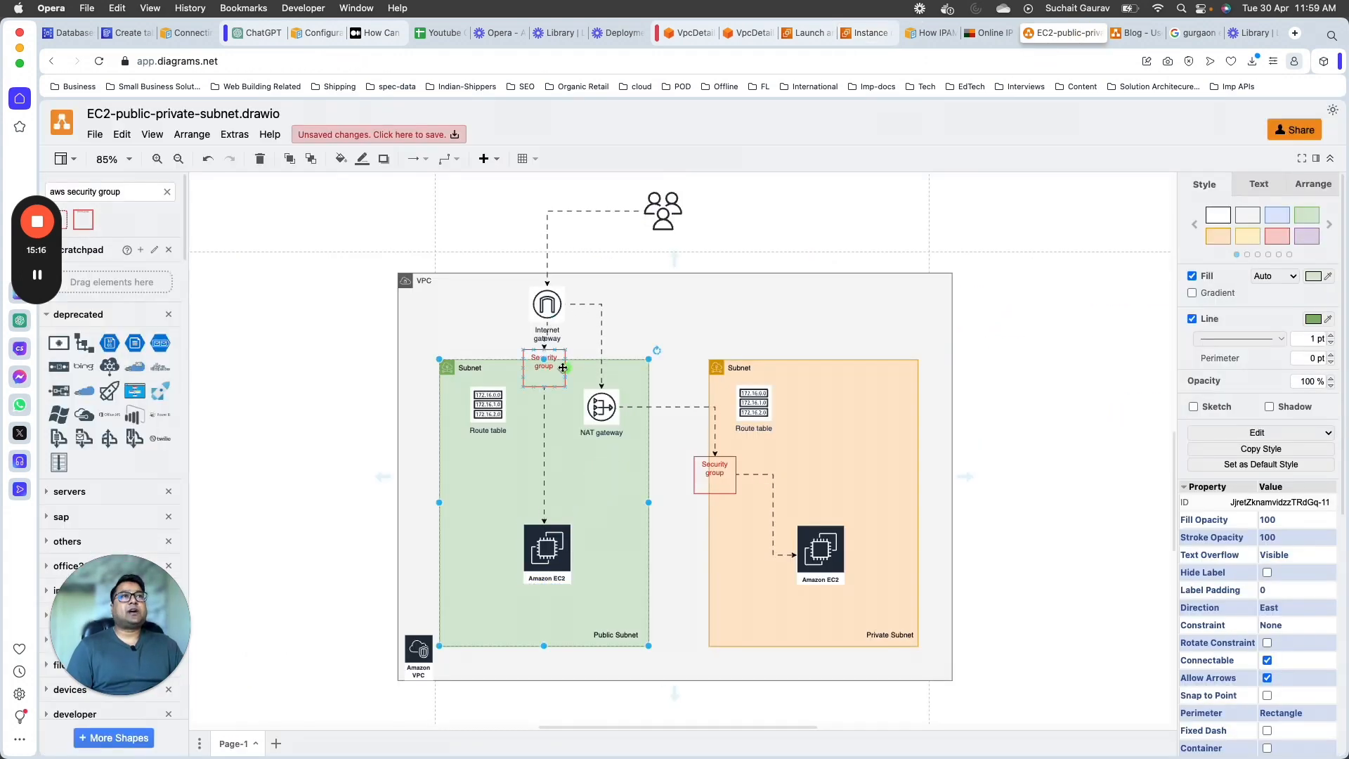
click(543, 359)
click(548, 542)
click(599, 515)
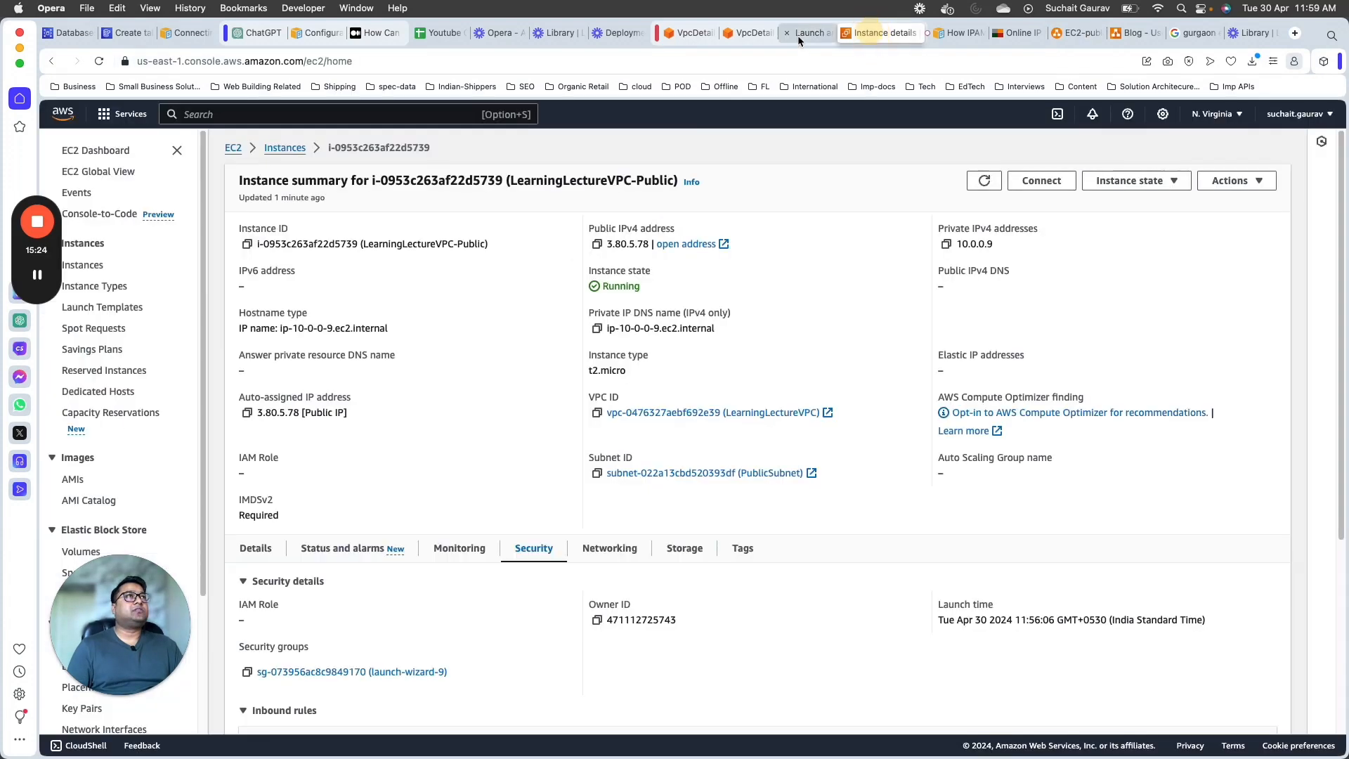
Step: Return to the AWS console, open the instance's SSH client connection instructions and copy the example SSH command
click(869, 34)
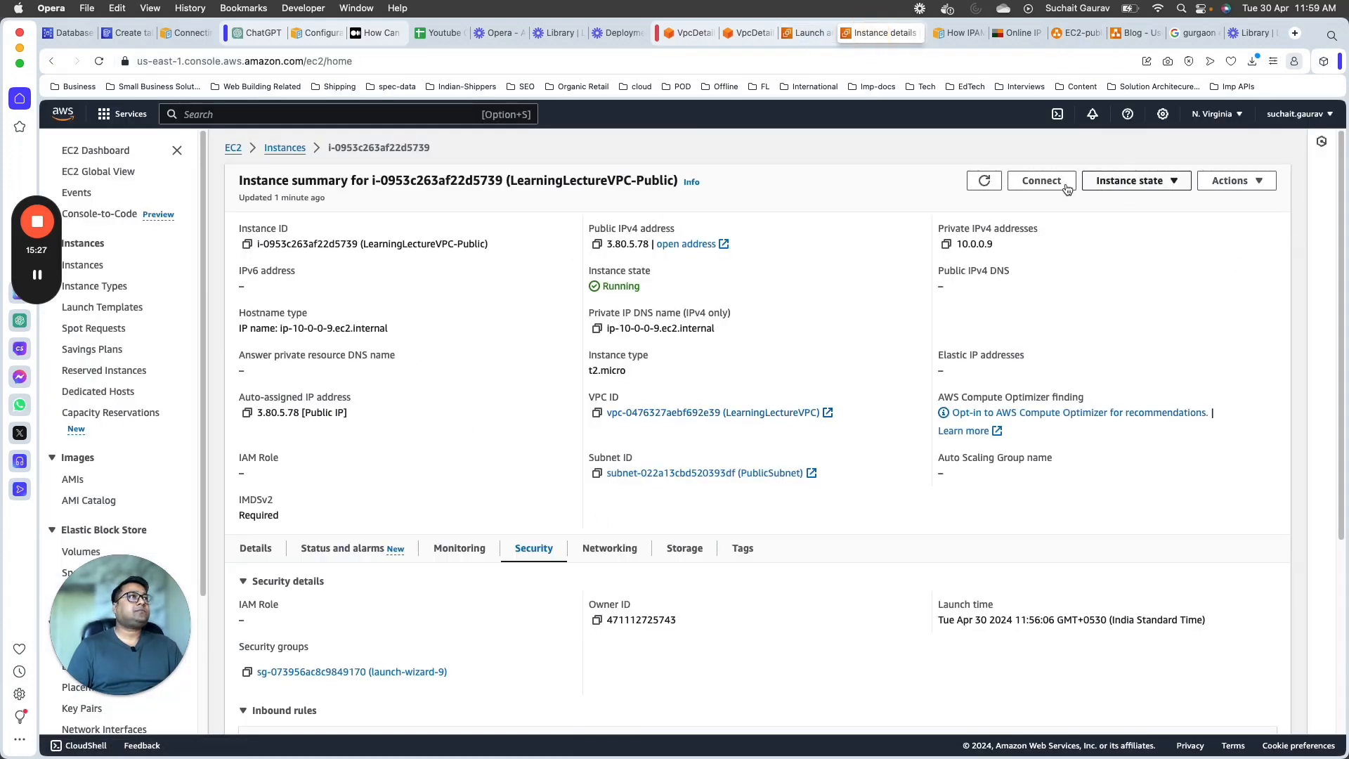
click(1043, 182)
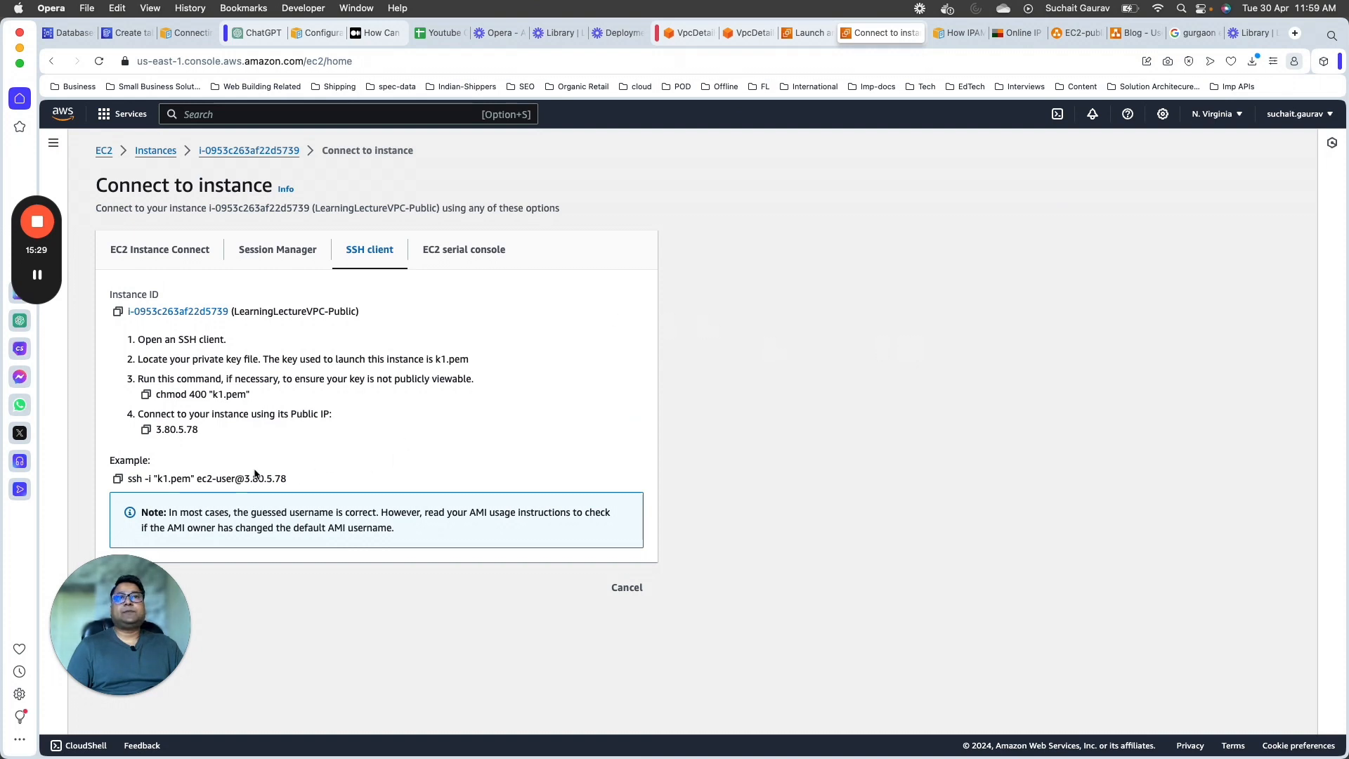
click(118, 479)
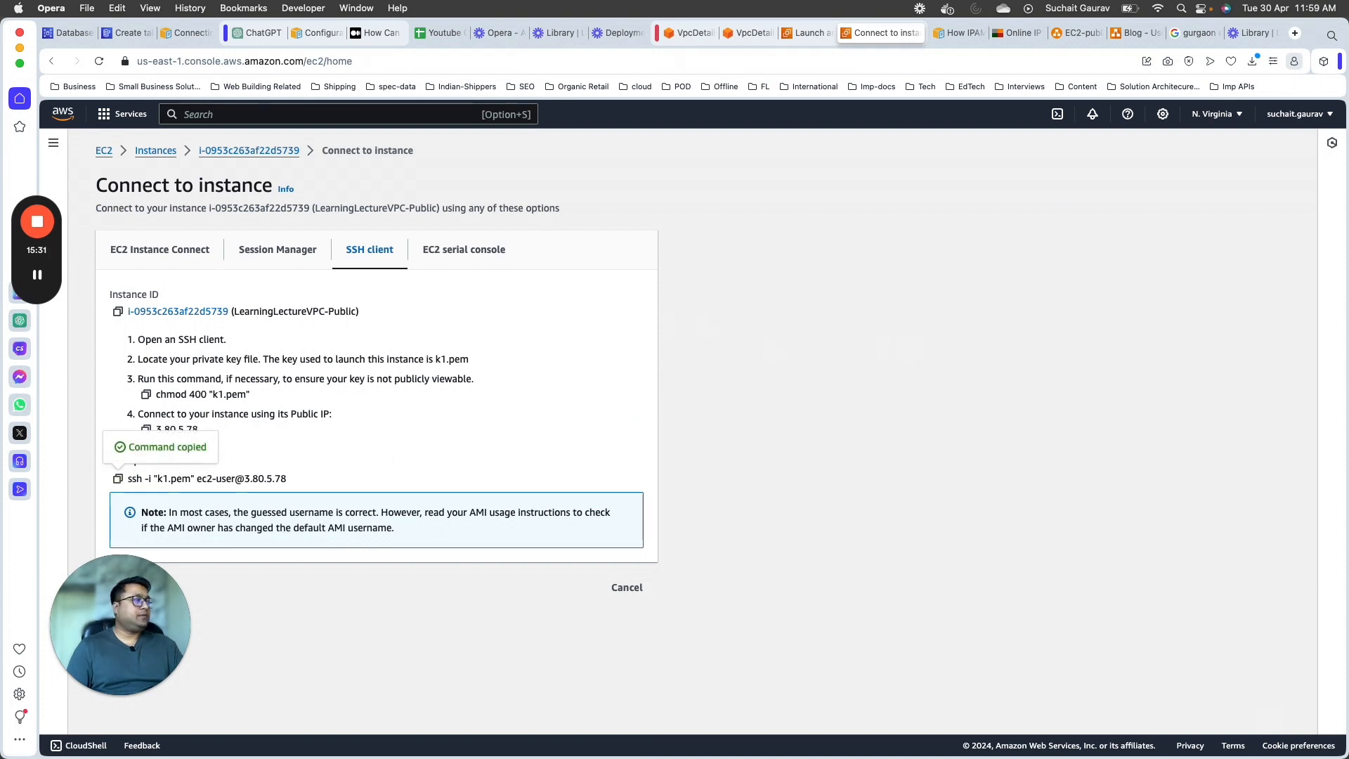
Step: Switch to Terminal, exit both nested EC2 sessions back to the local Downloads prompt and clear the screen
key(super+Tab)
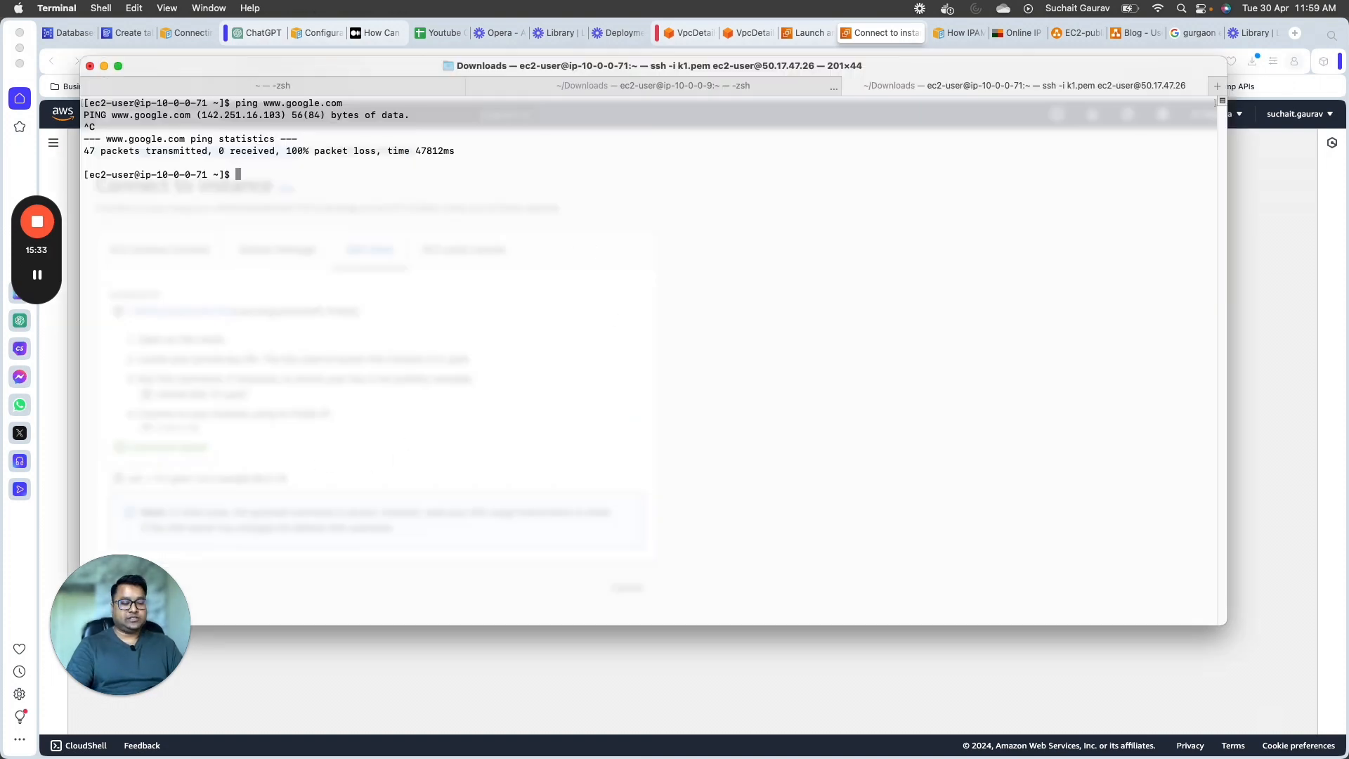
text(exit)
key(Return)
text(clear)
key(Return)
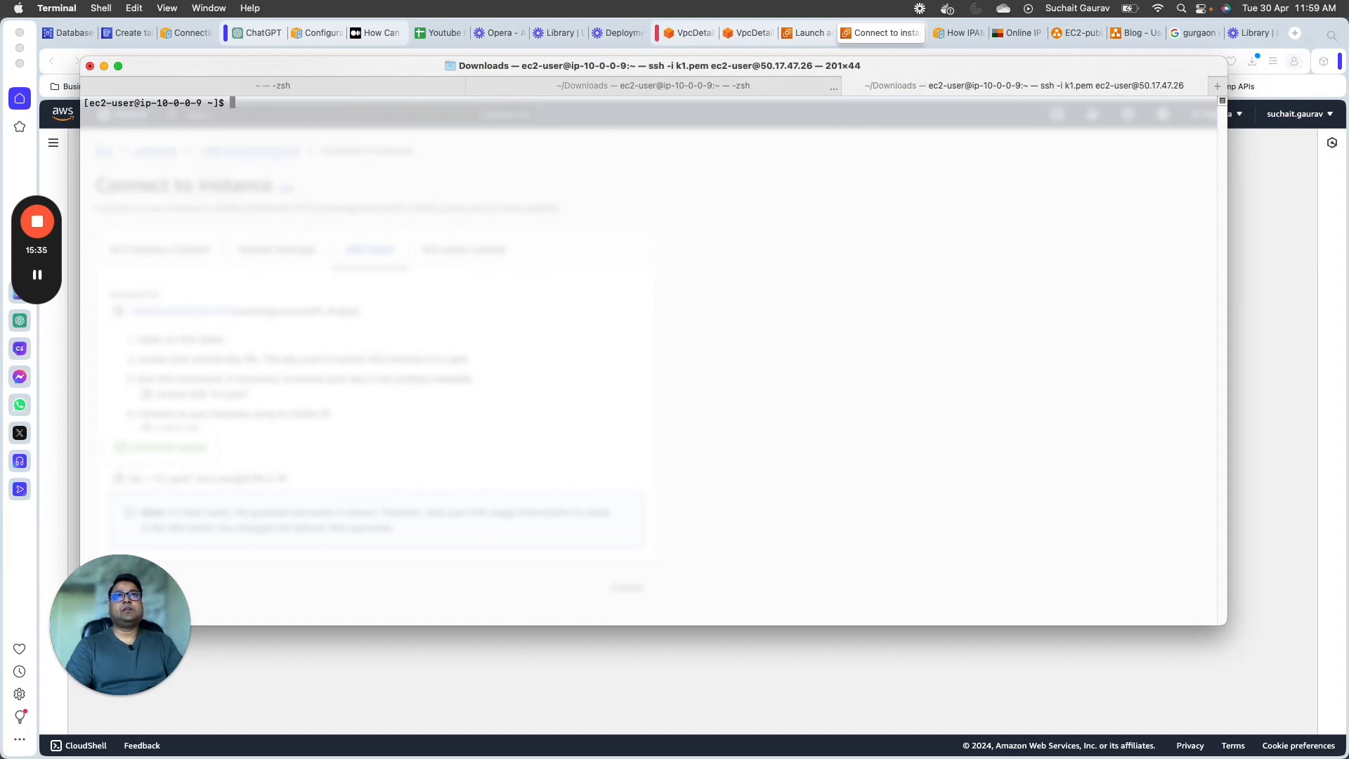
text(exit)
key(Return)
text(clear)
key(Return)
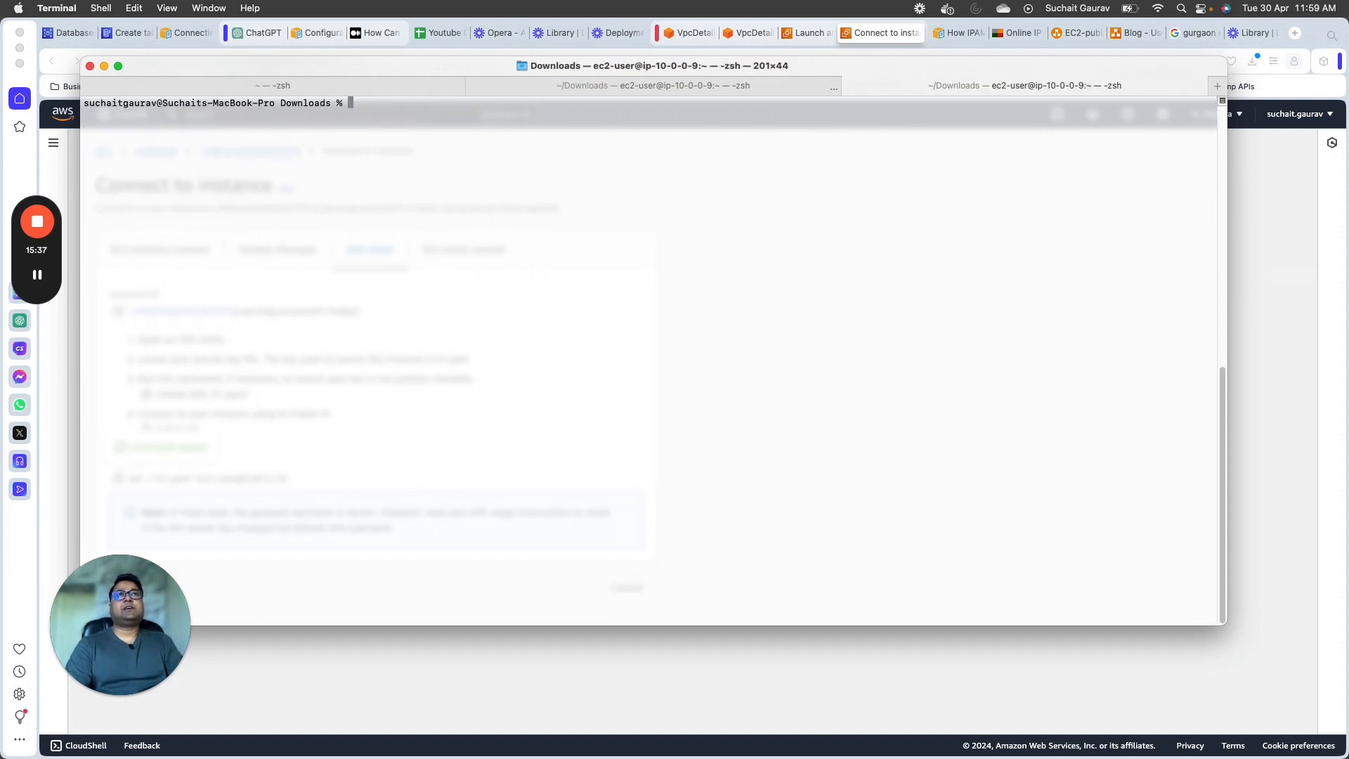
Step: Check that the k1 key file is in Downloads with "ls -lrt | grep k1"
text(ls -lrt | gr)
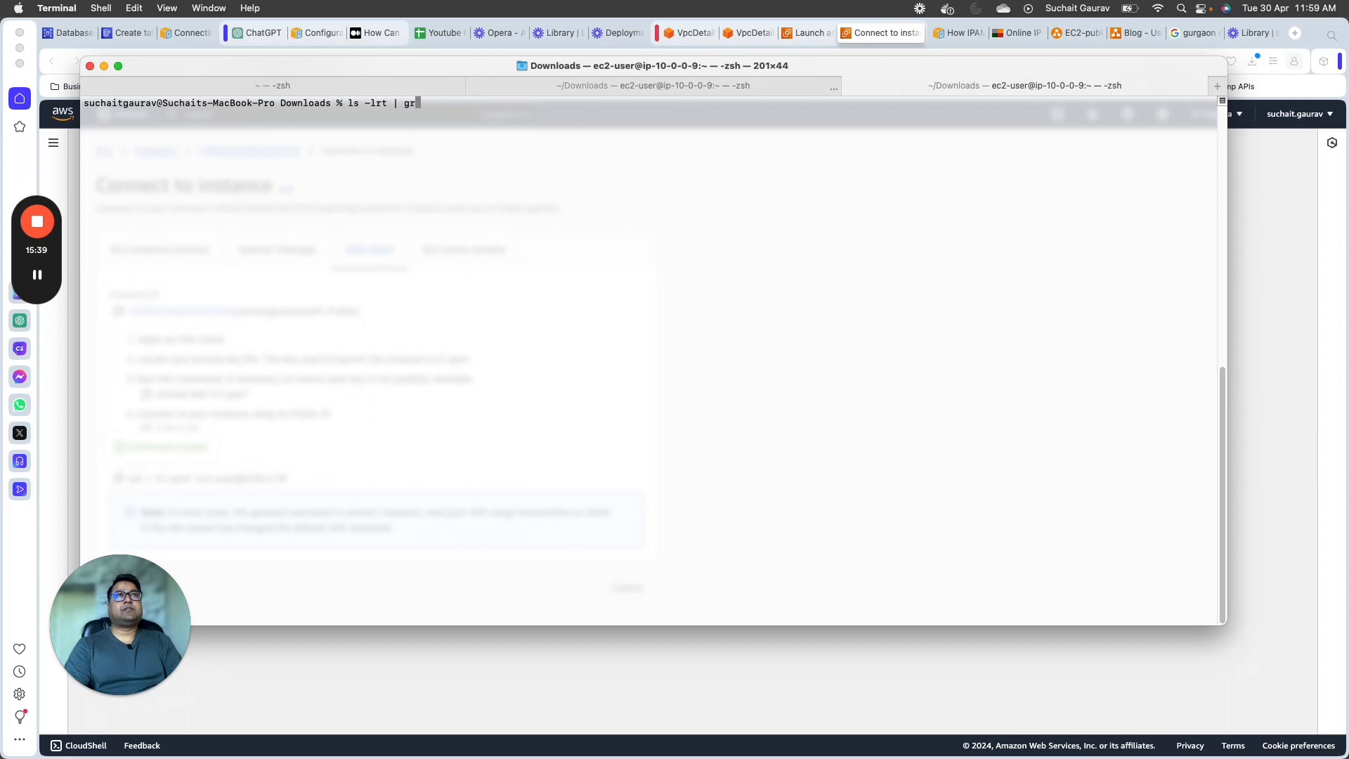
text(ep k1)
key(Return)
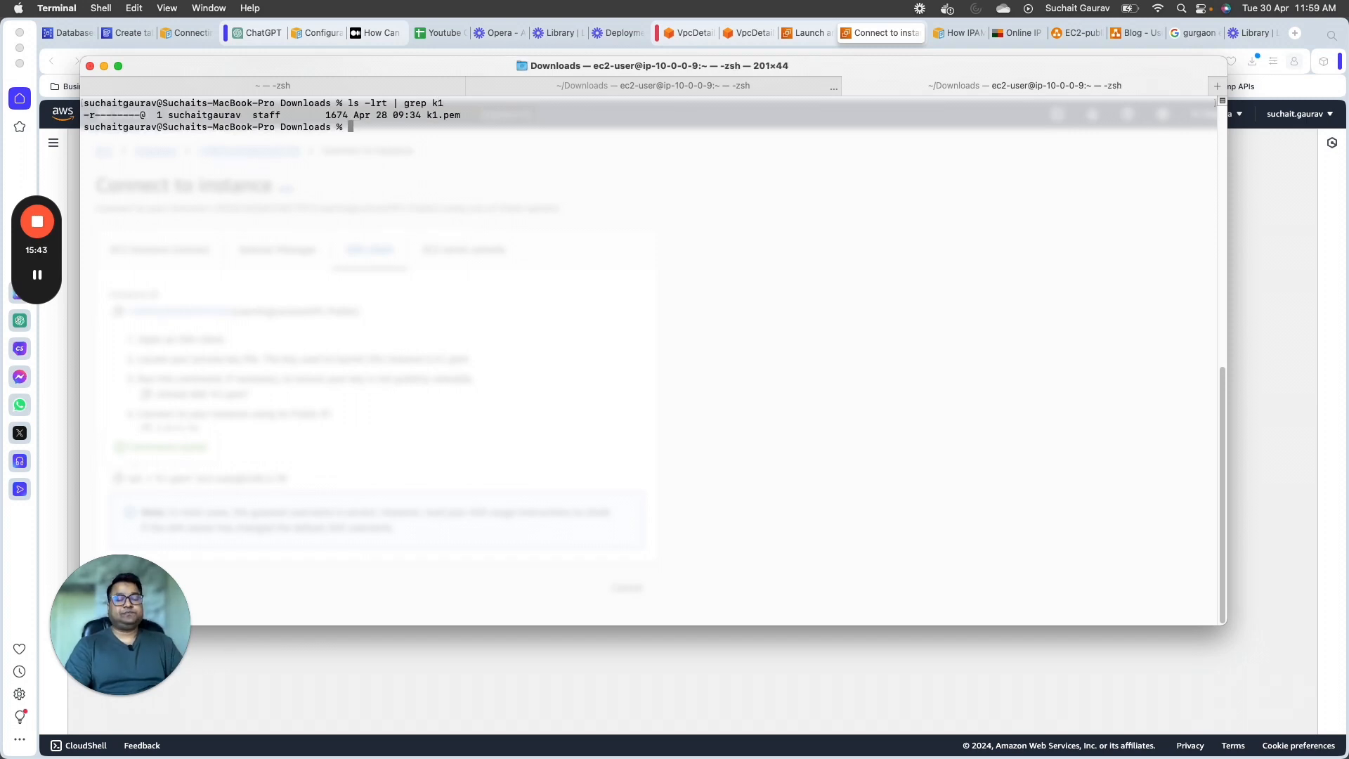
key(super+v)
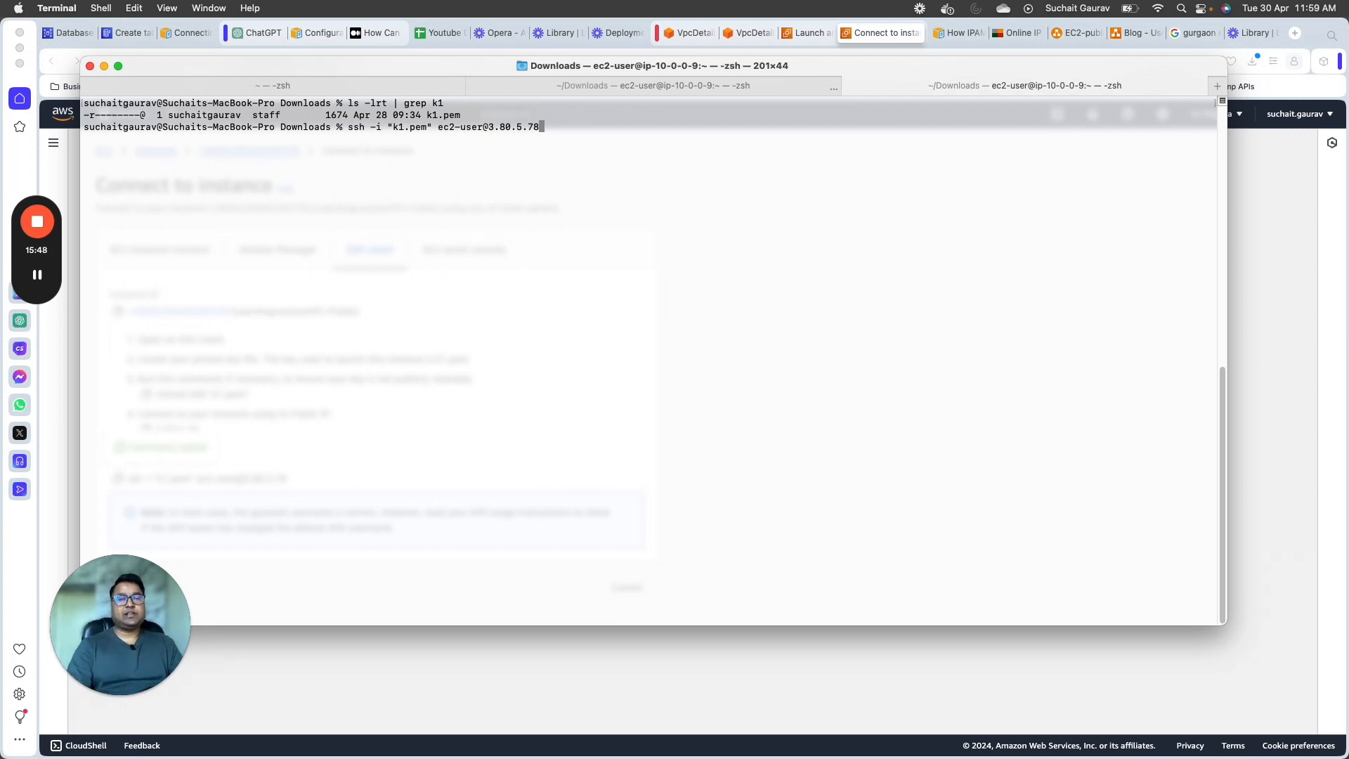
key(super+Tab)
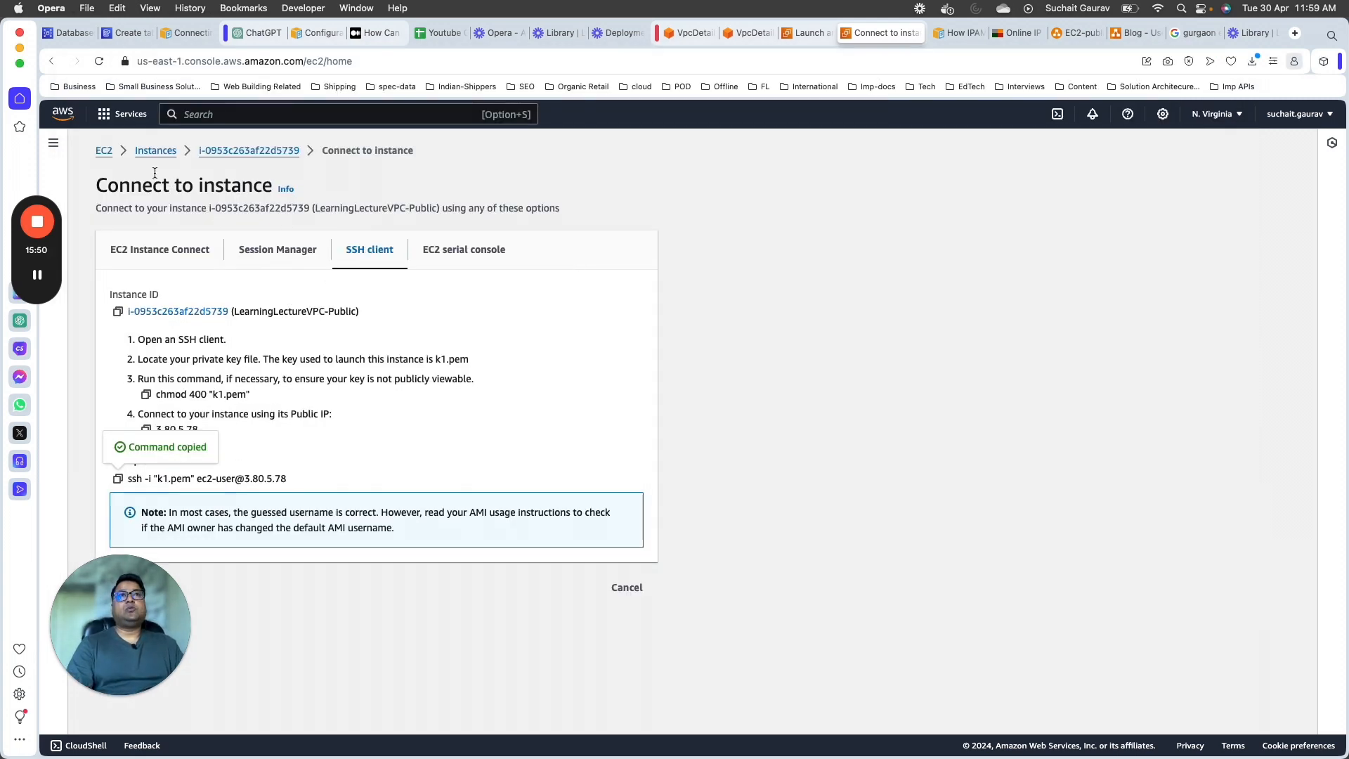
drag(118, 185, 204, 185)
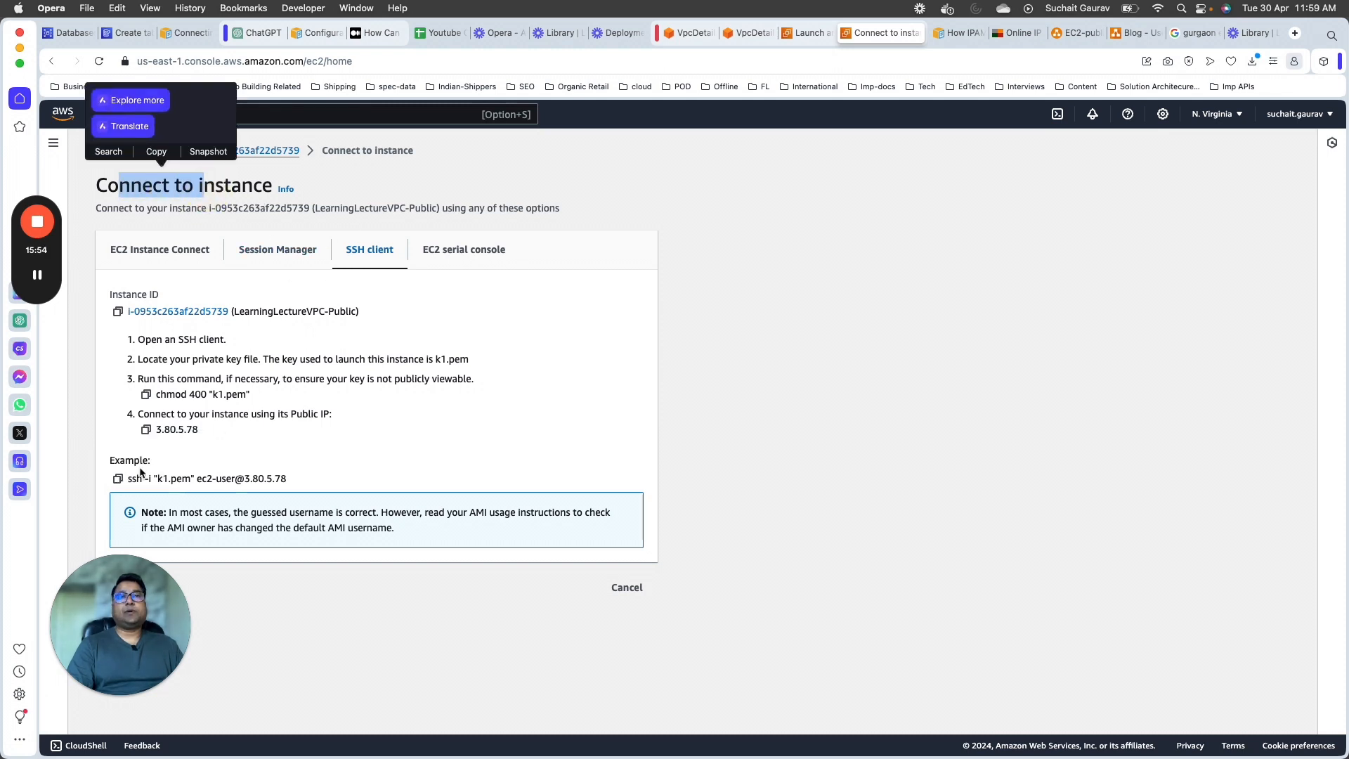
key(super+Tab)
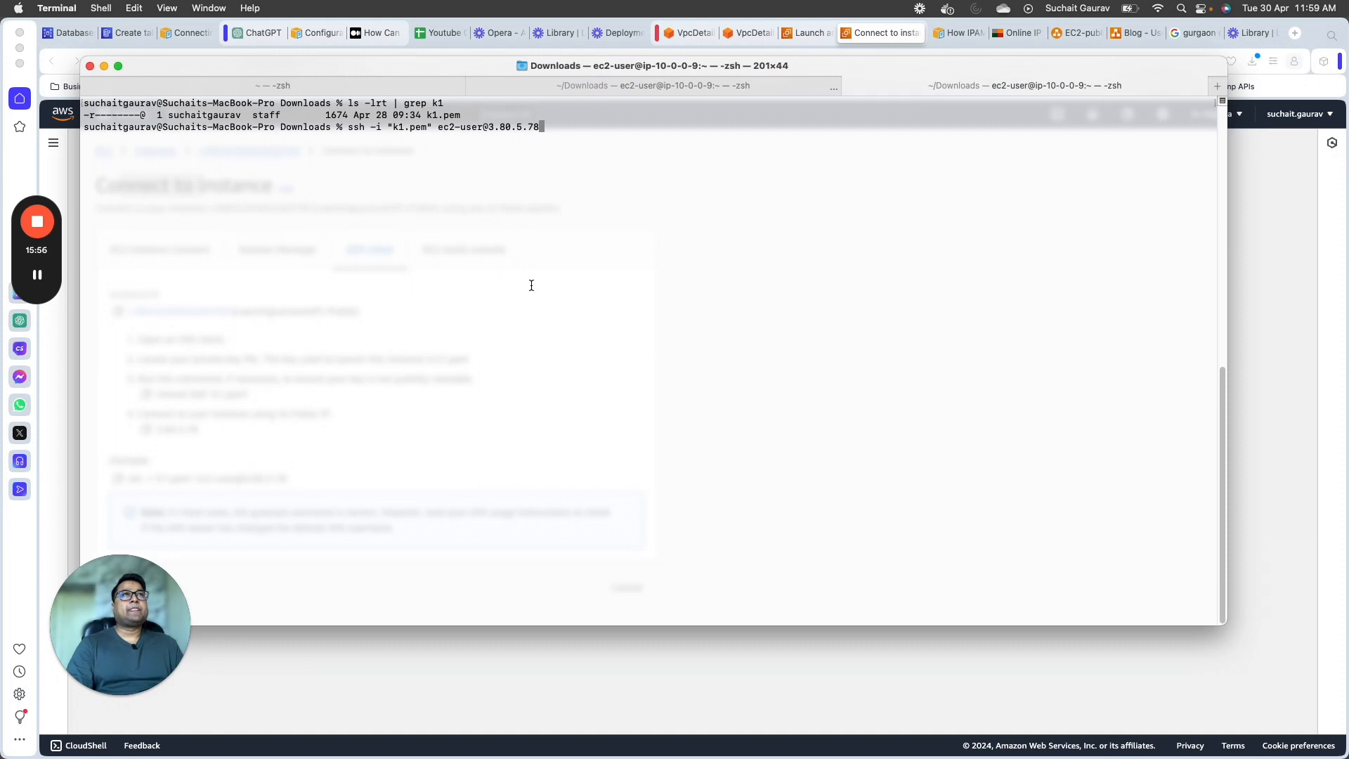
key(Return)
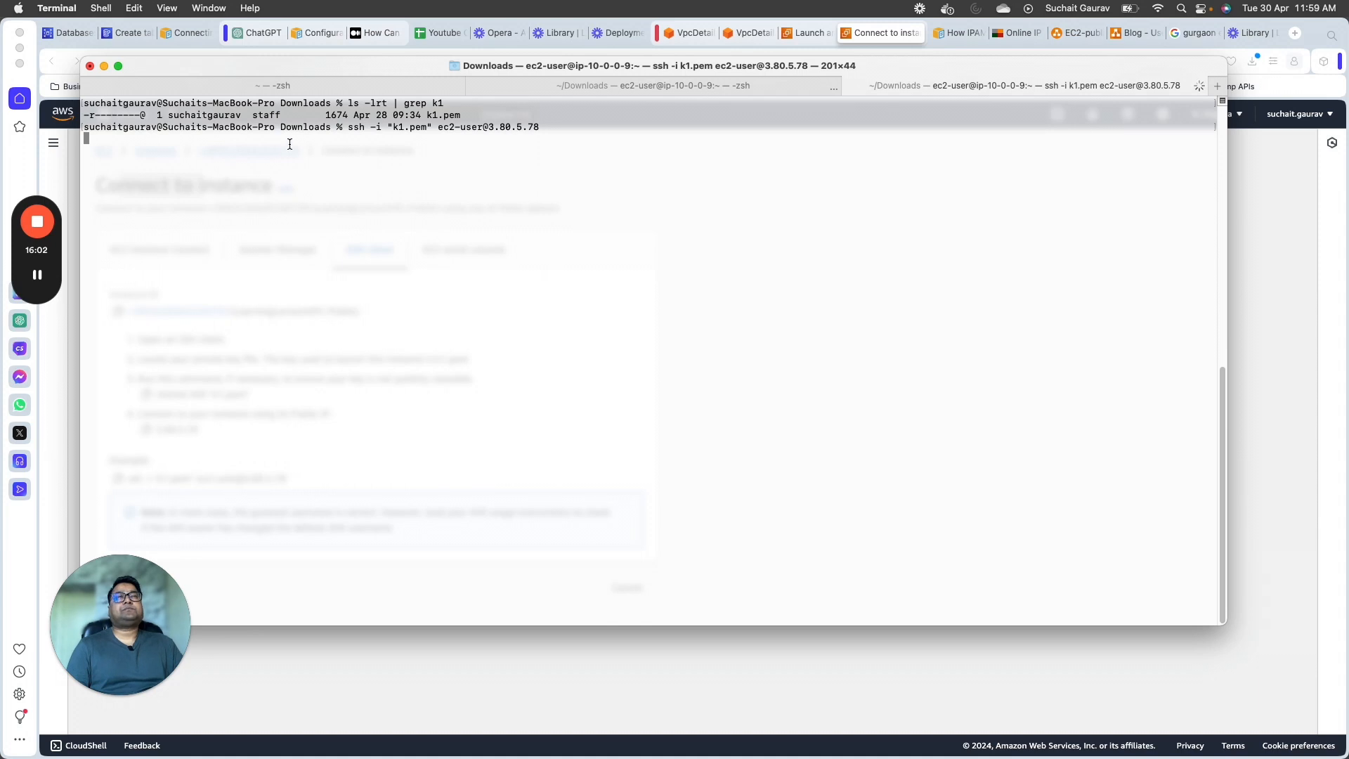
drag(532, 128, 86, 112)
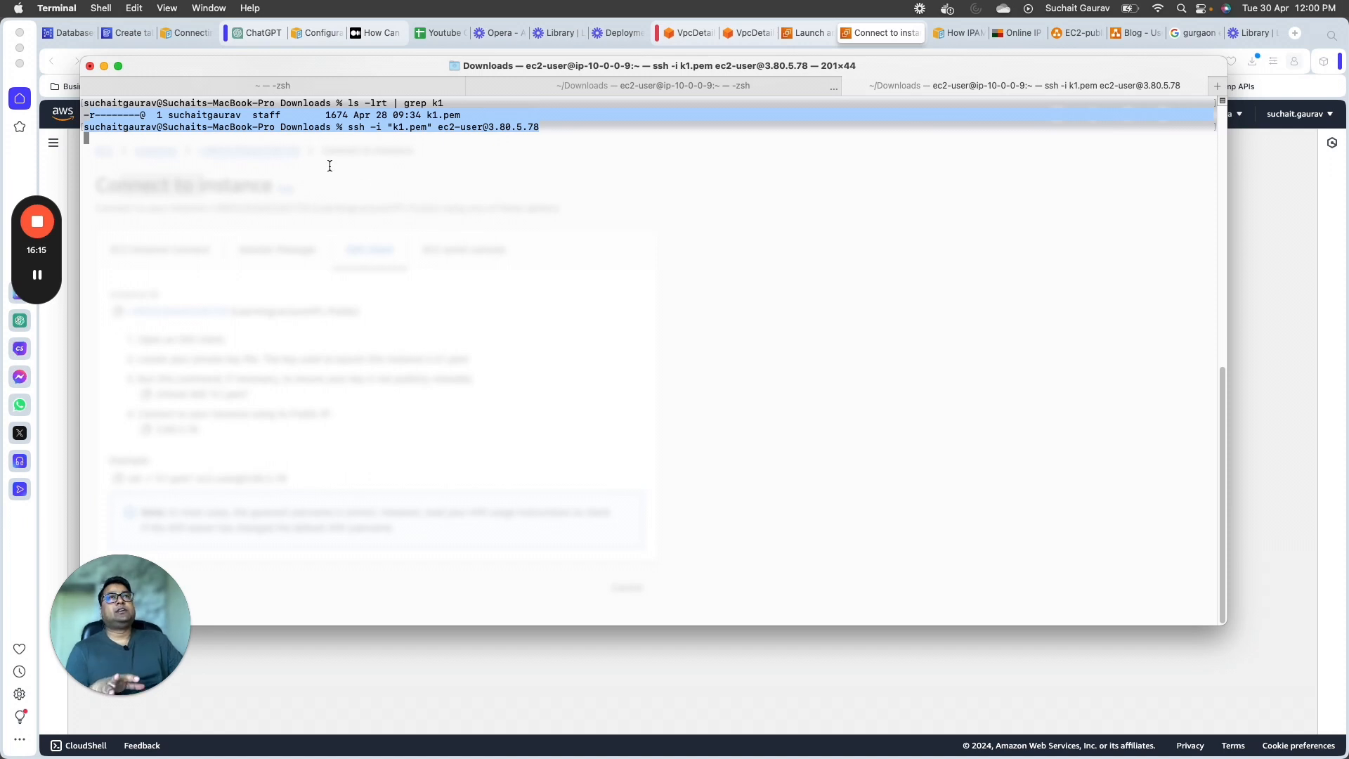
drag(548, 130, 95, 127)
Step: Trace the path from the users through the internet gateway and security group to the public EC2 instance in the diagrams.net diagram
click(1075, 31)
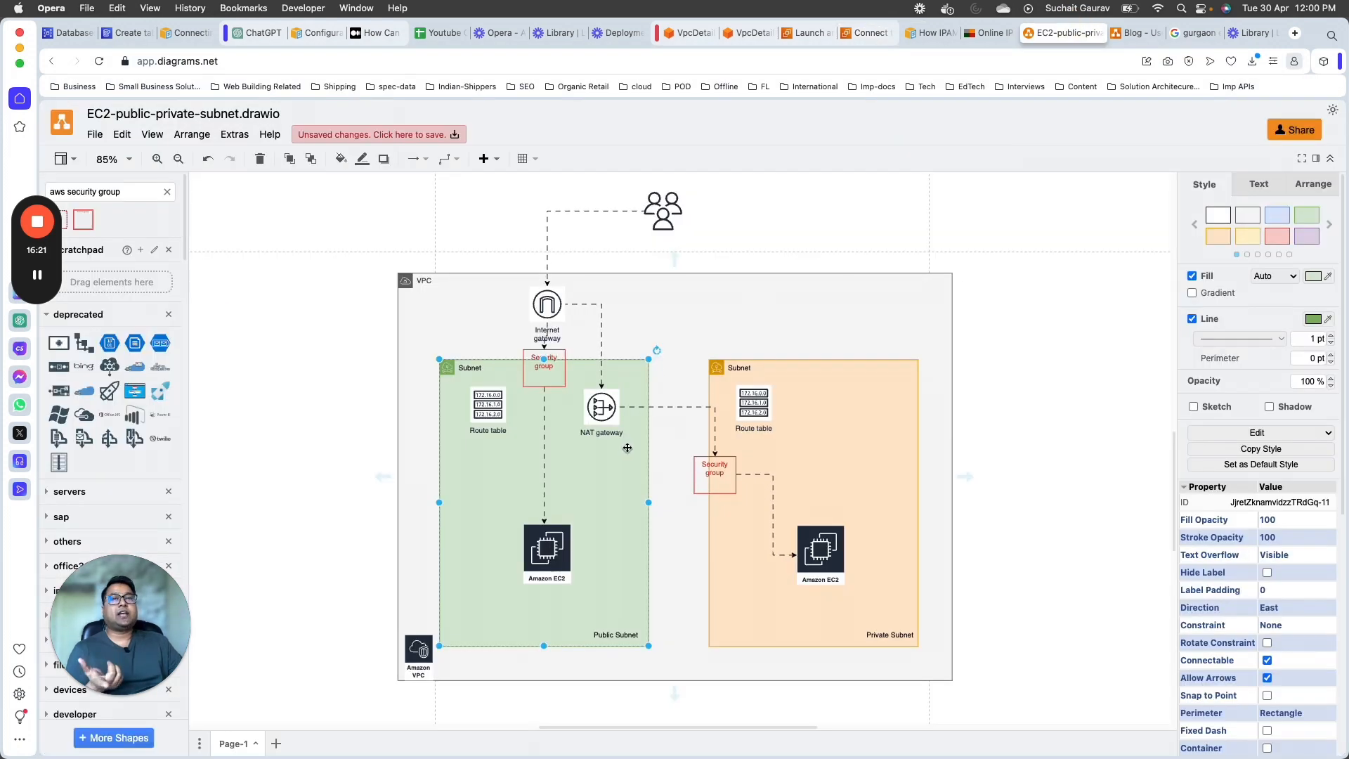
click(663, 212)
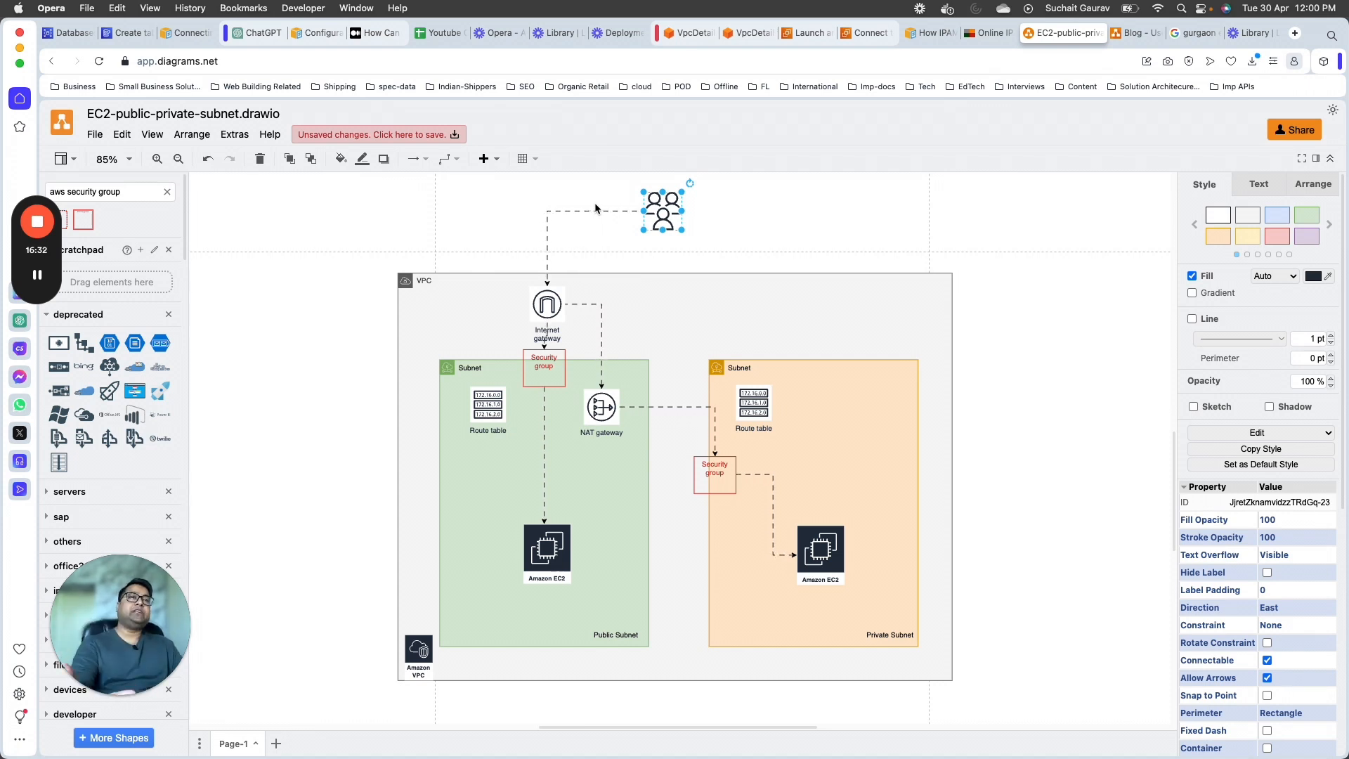
click(547, 552)
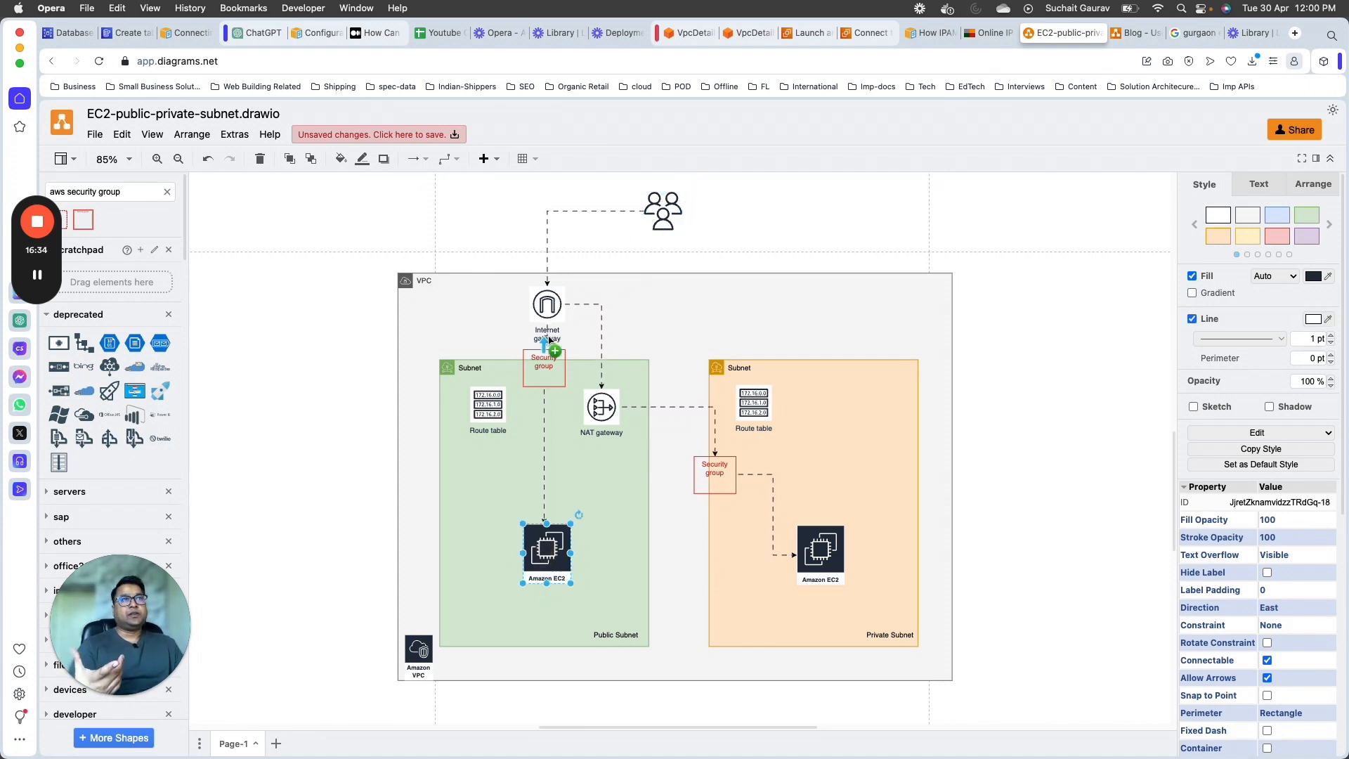
click(555, 308)
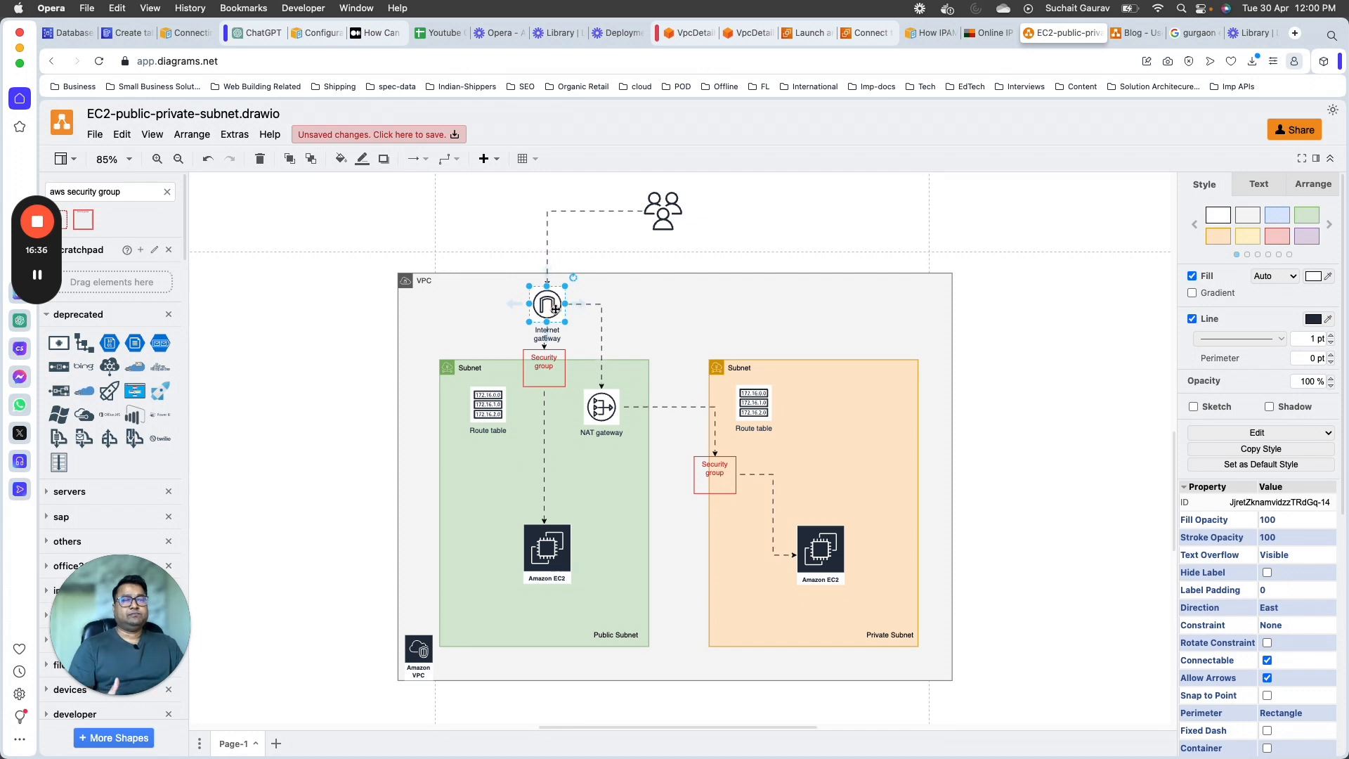
click(549, 377)
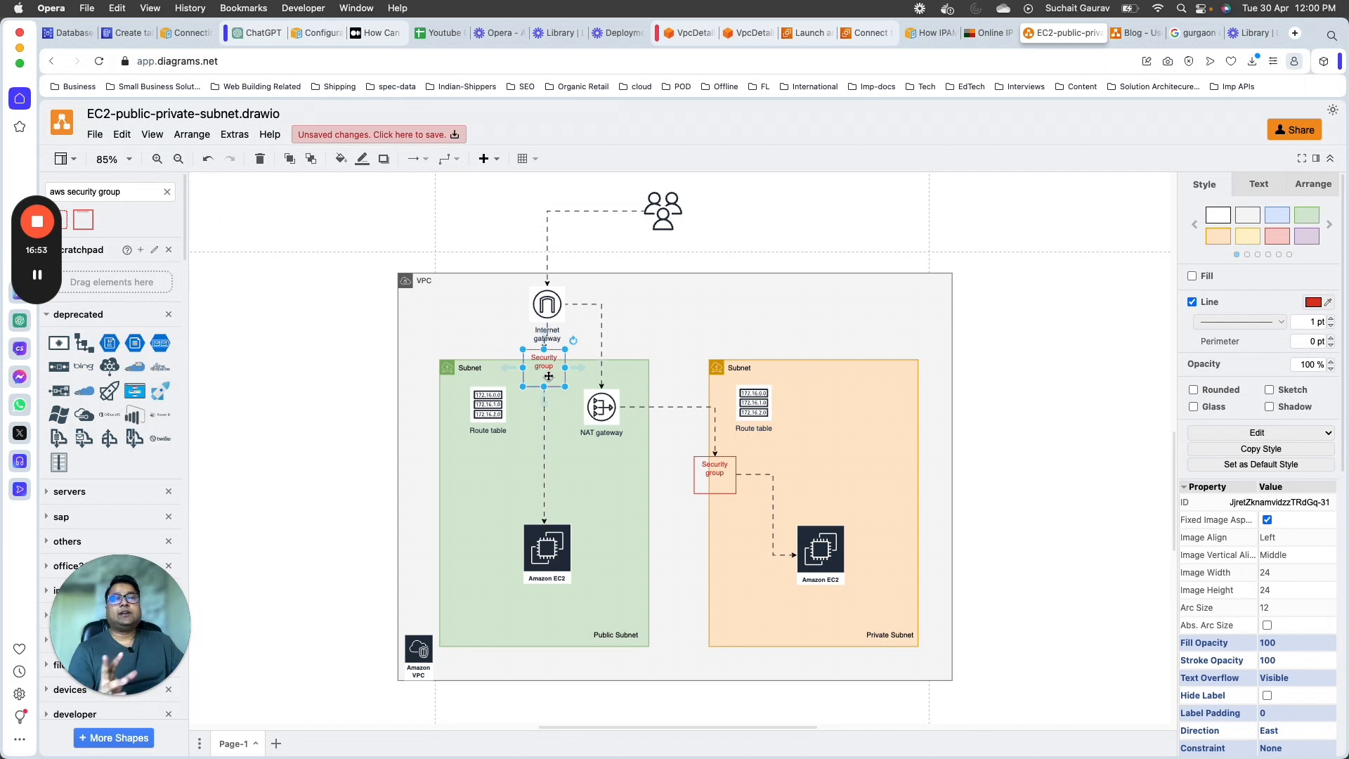
click(570, 449)
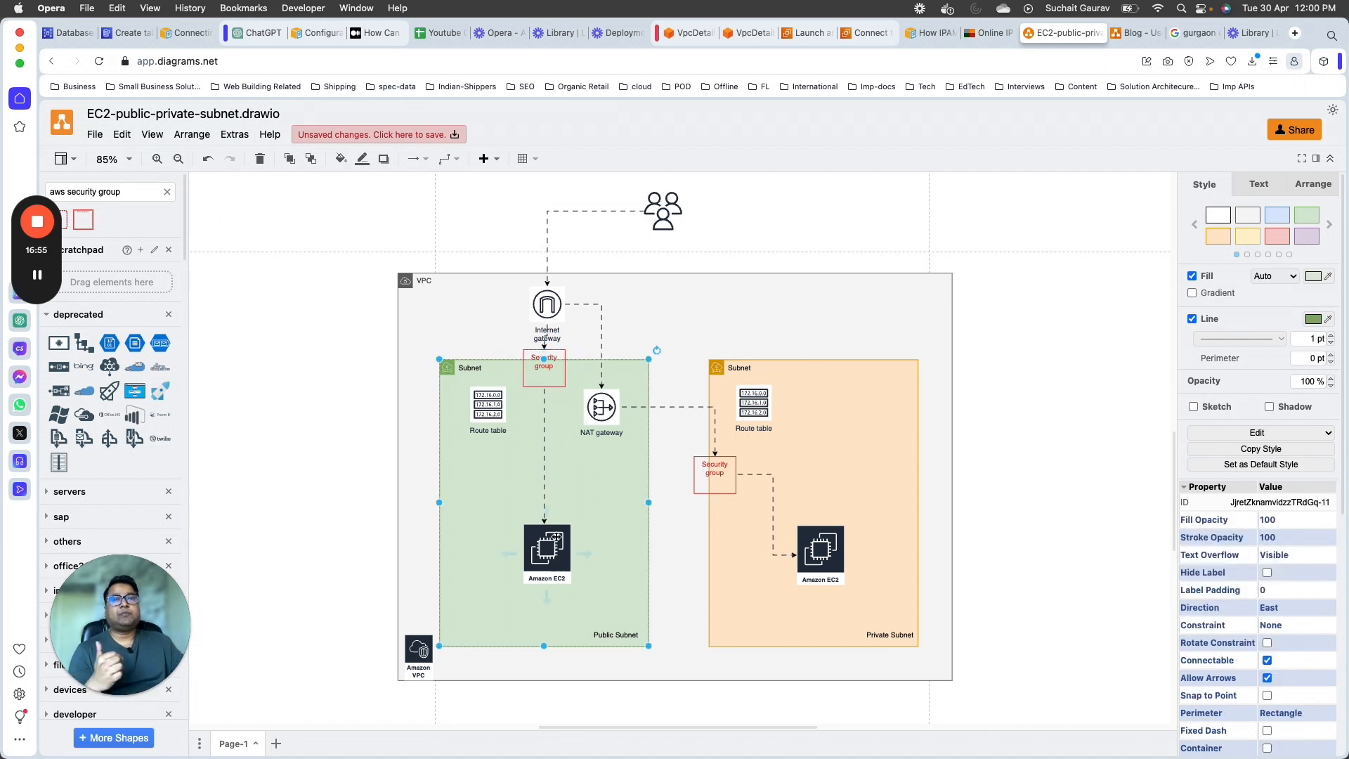
Step: Compare the pending SSH attempt to 3.80.5.78 in Terminal with the public EC2 instance in the diagrams.net diagram
click(563, 555)
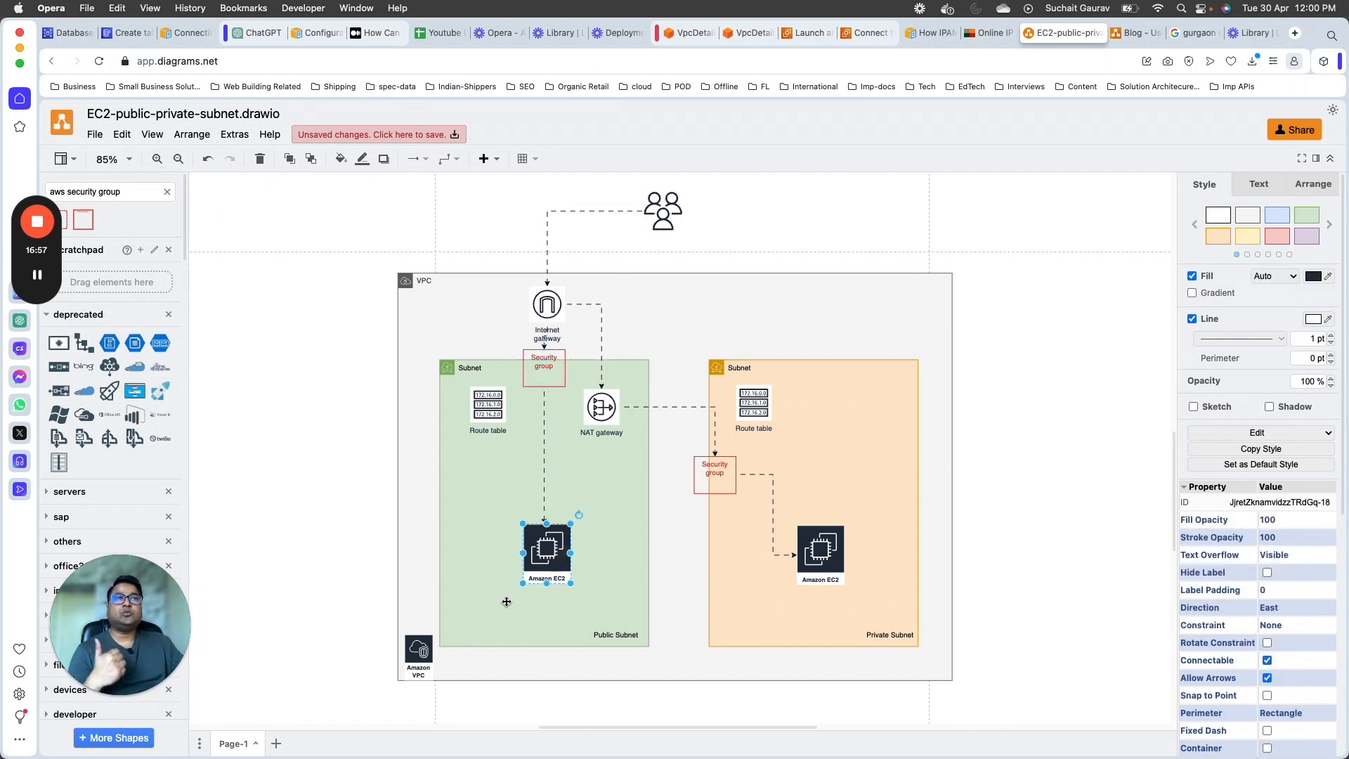
key(super+Tab)
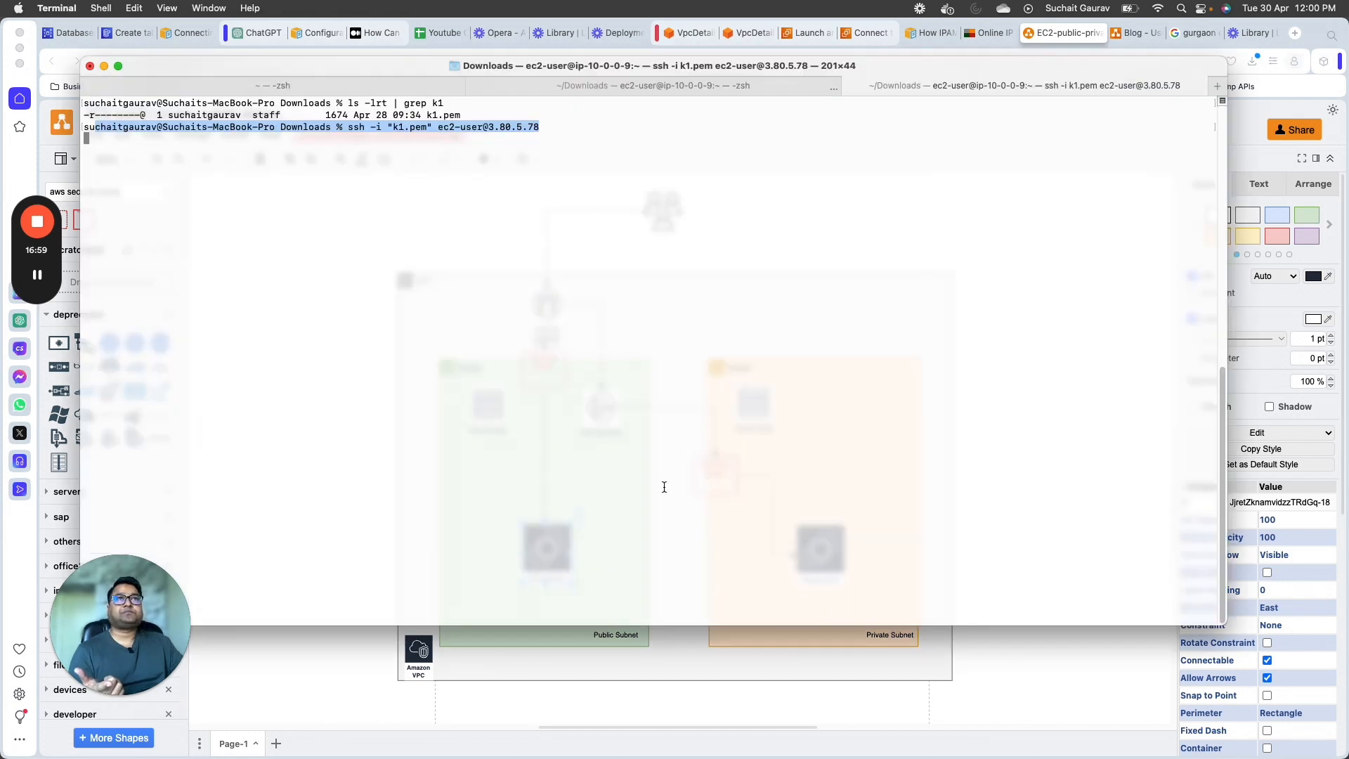
click(361, 681)
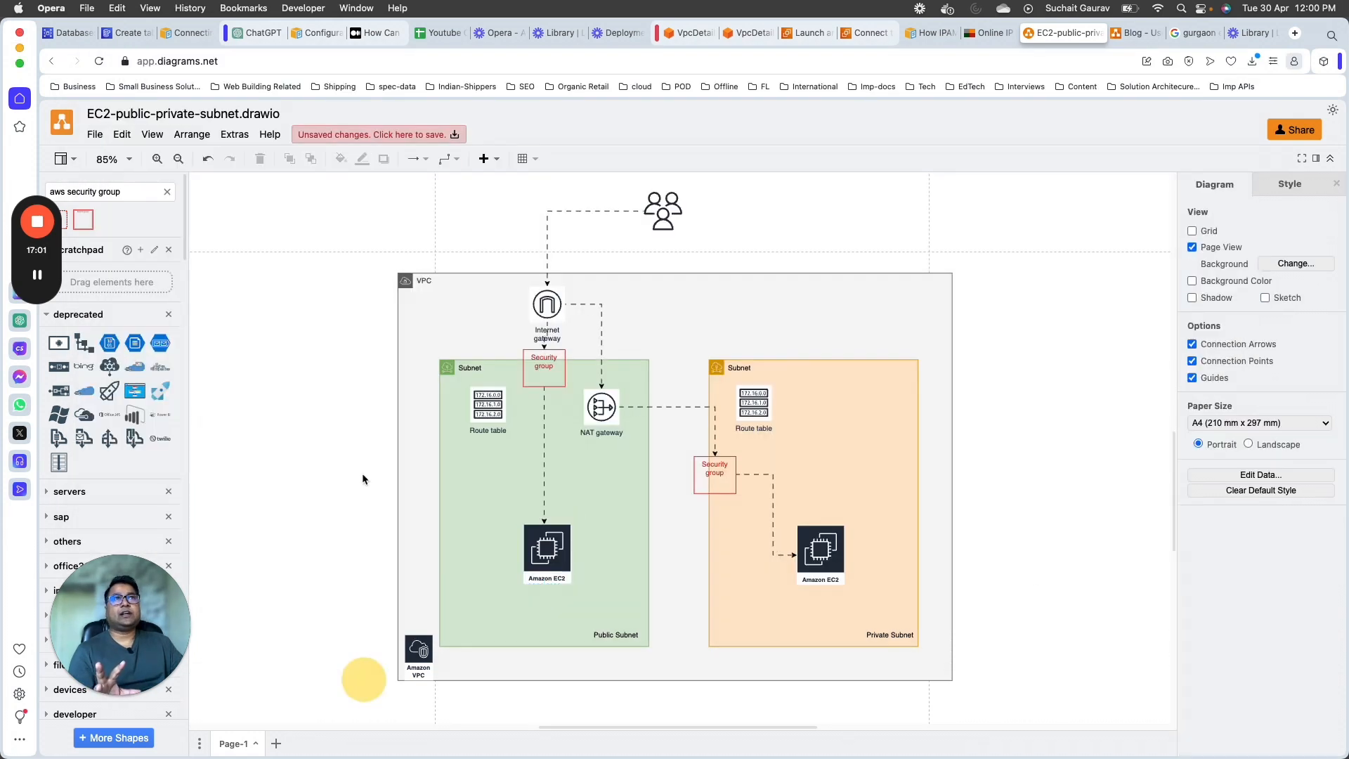
key(super+Tab)
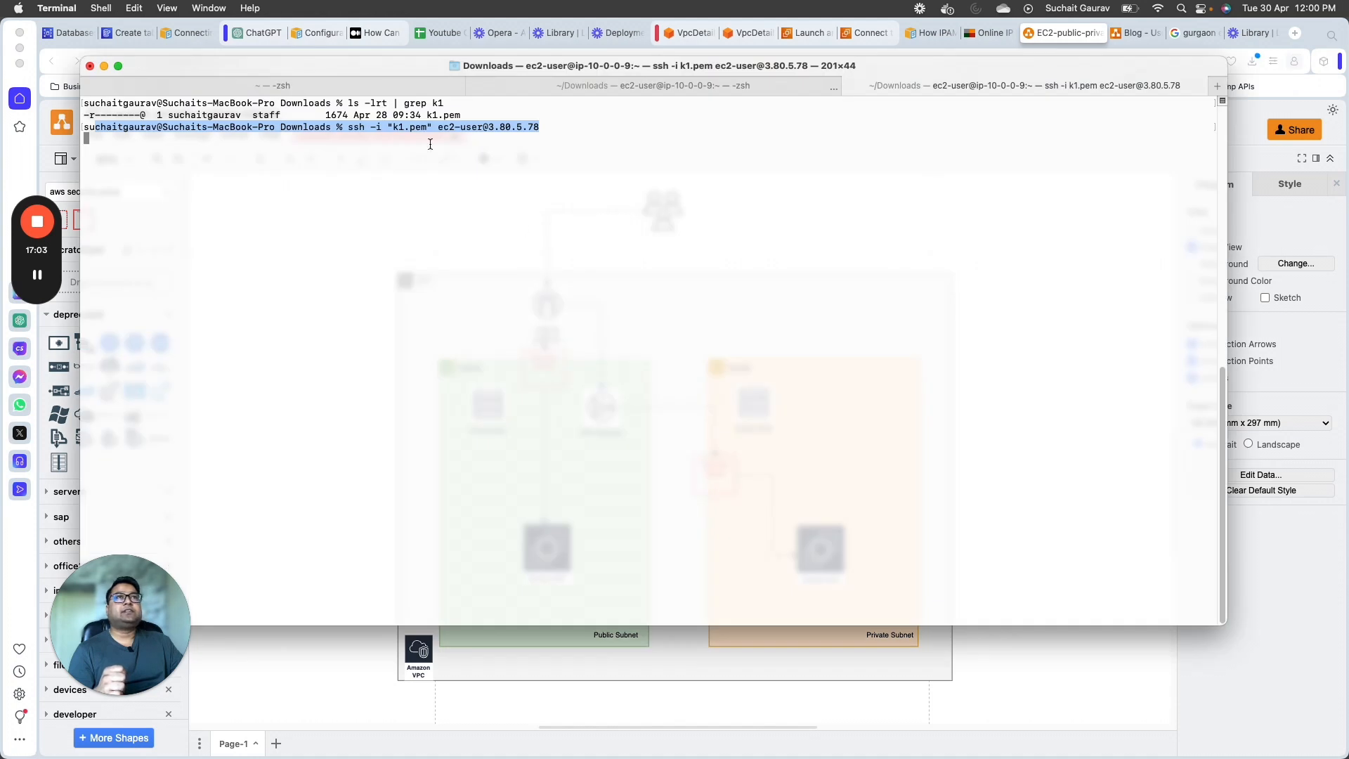
click(482, 133)
click(331, 642)
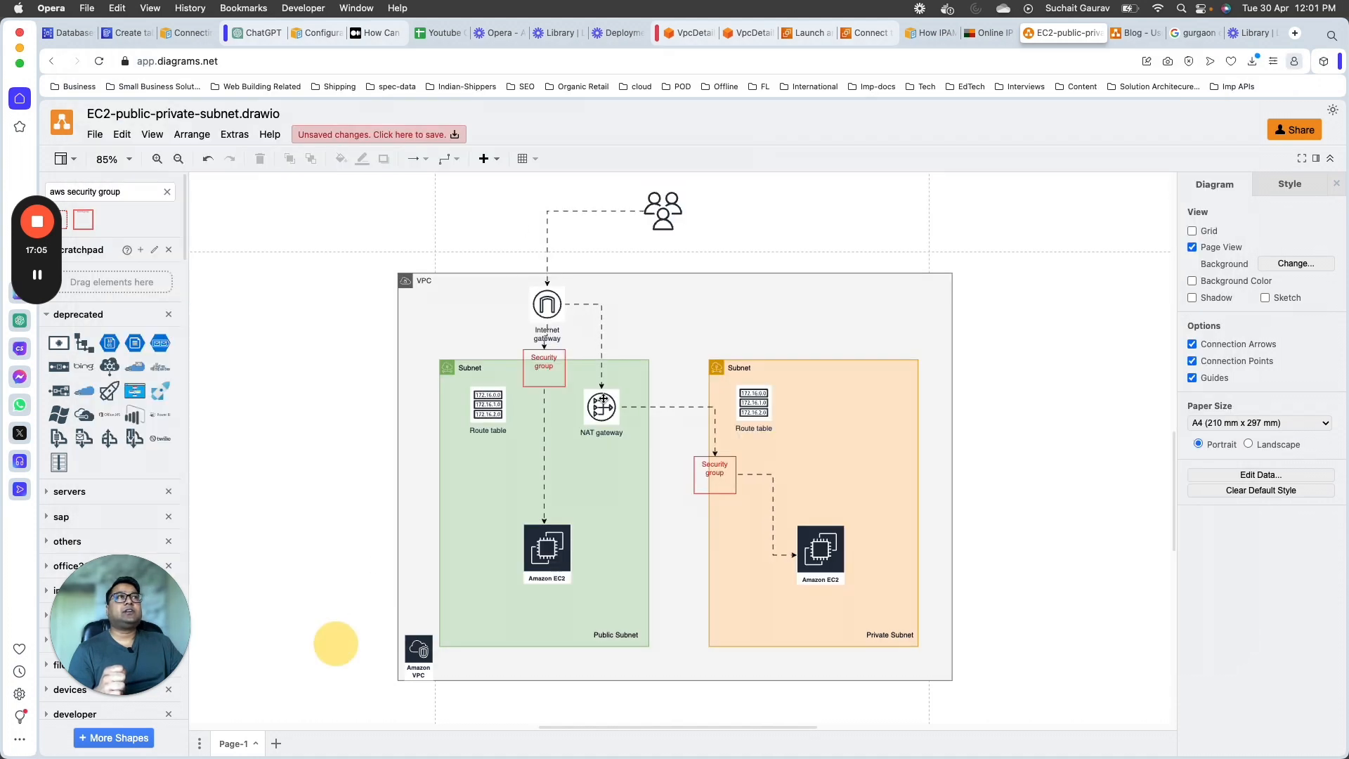
Step: Close the extra LearningLectureVPC details page and the instance launch page, keeping the Connect to instance page open
click(804, 39)
click(891, 33)
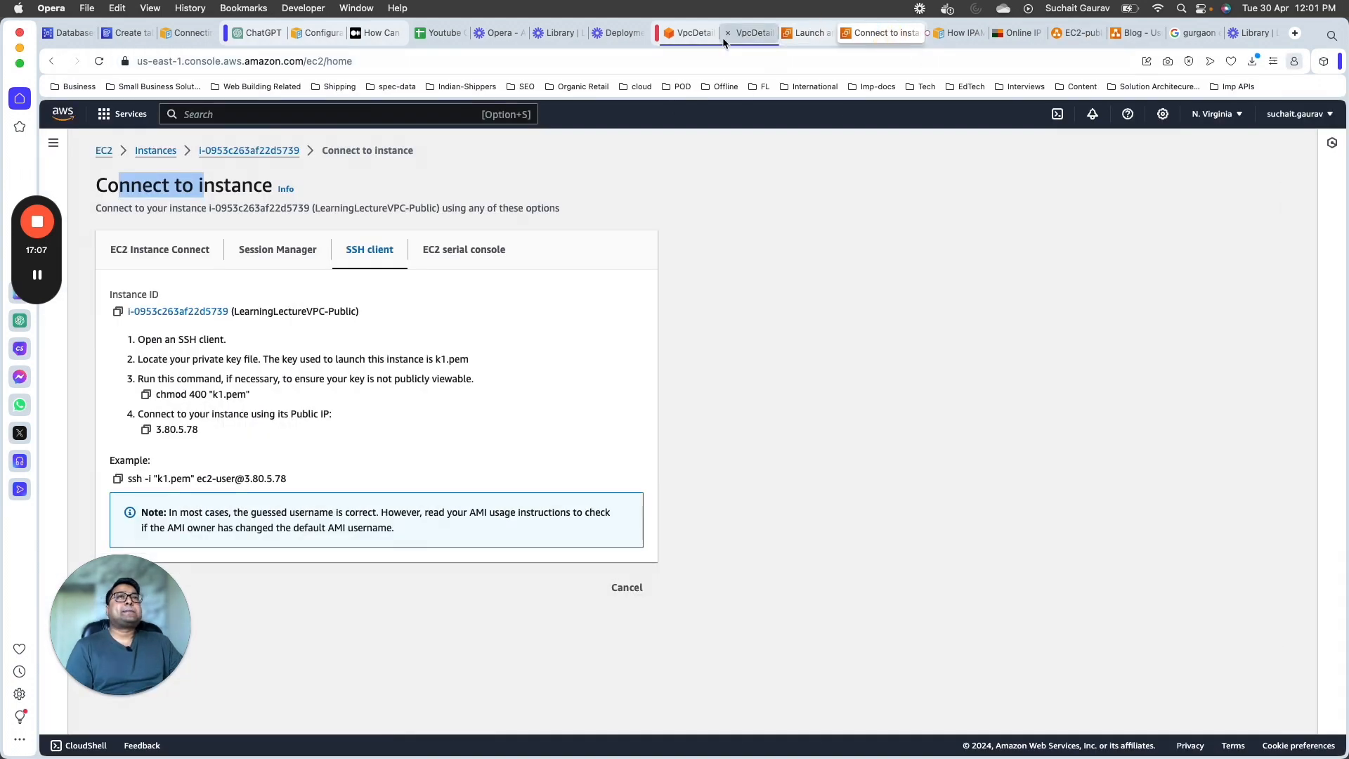
click(751, 38)
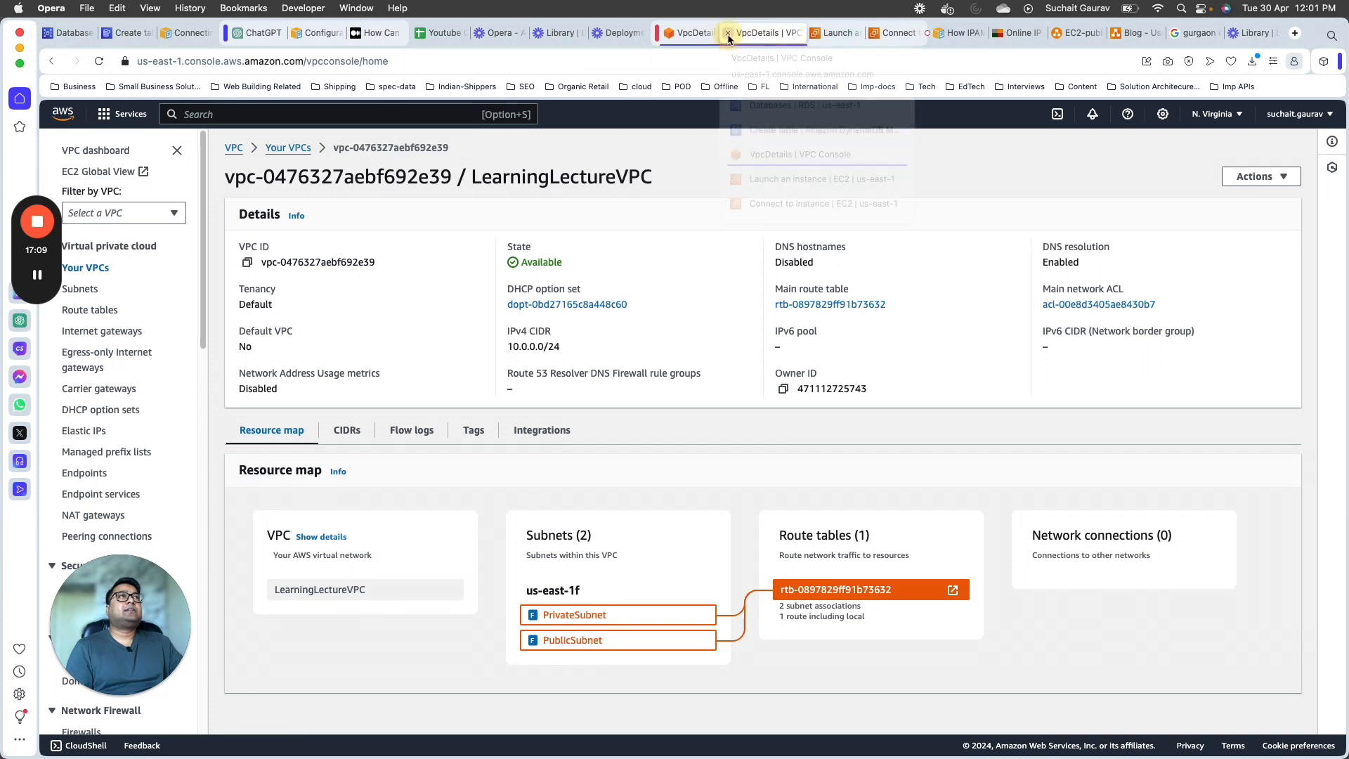
click(727, 34)
click(727, 34)
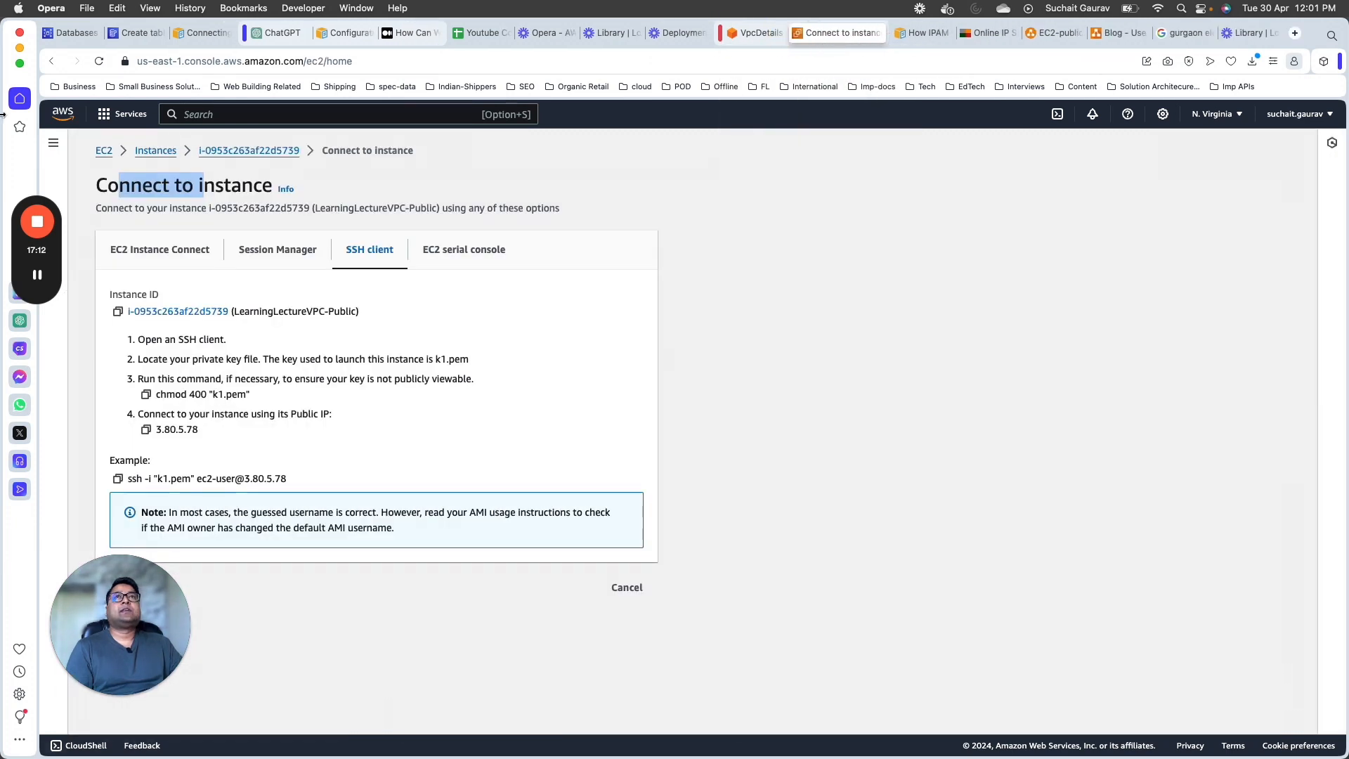
Step: Find the VPC service from the AWS Console Home and filter its dashboard by LearningLectureVPC
click(57, 115)
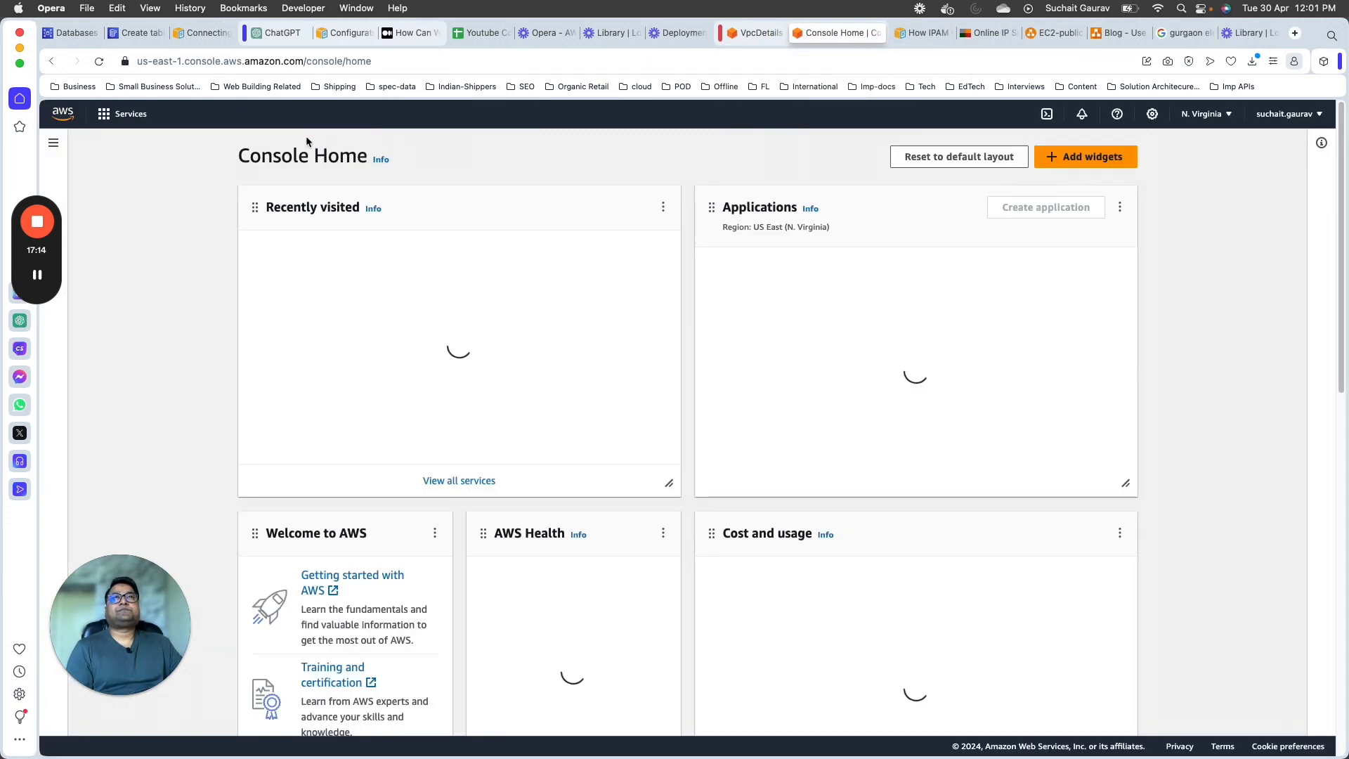
click(339, 115)
text(vpc)
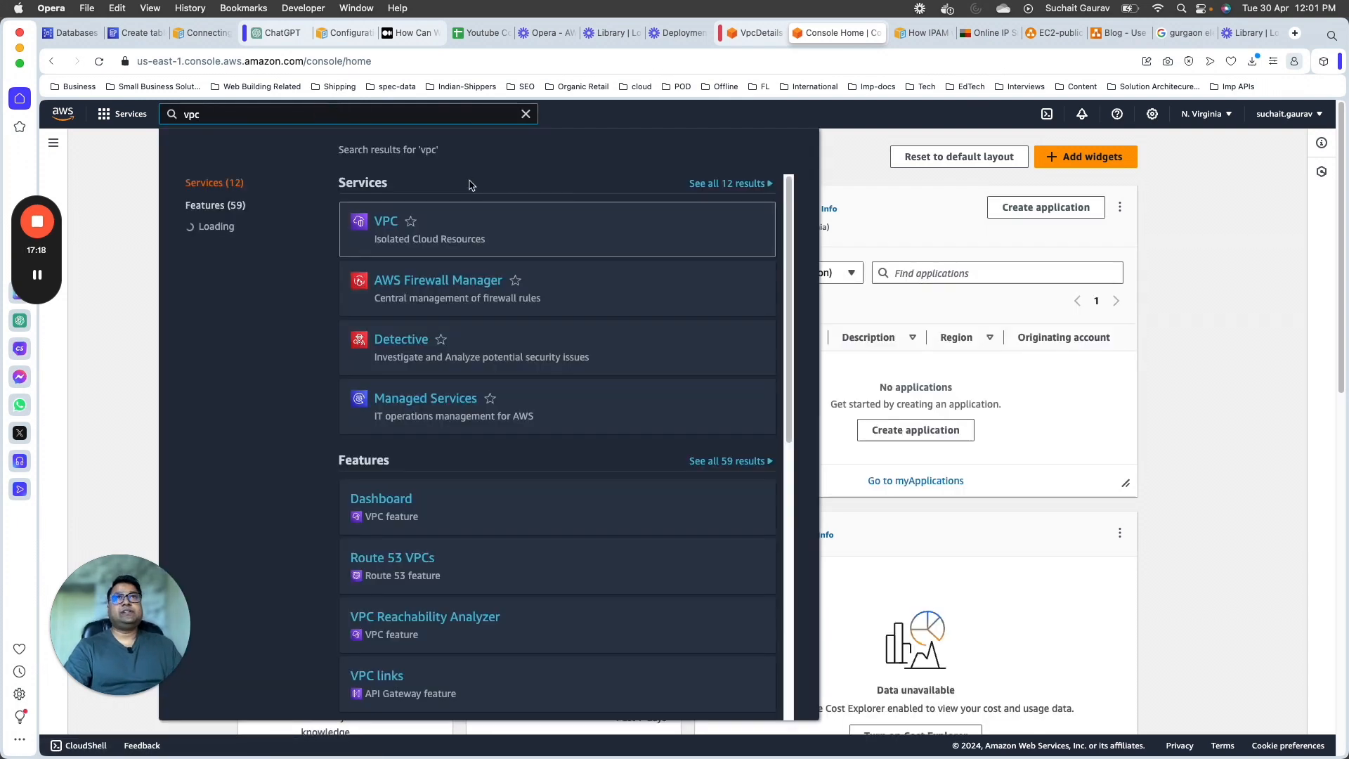
click(386, 221)
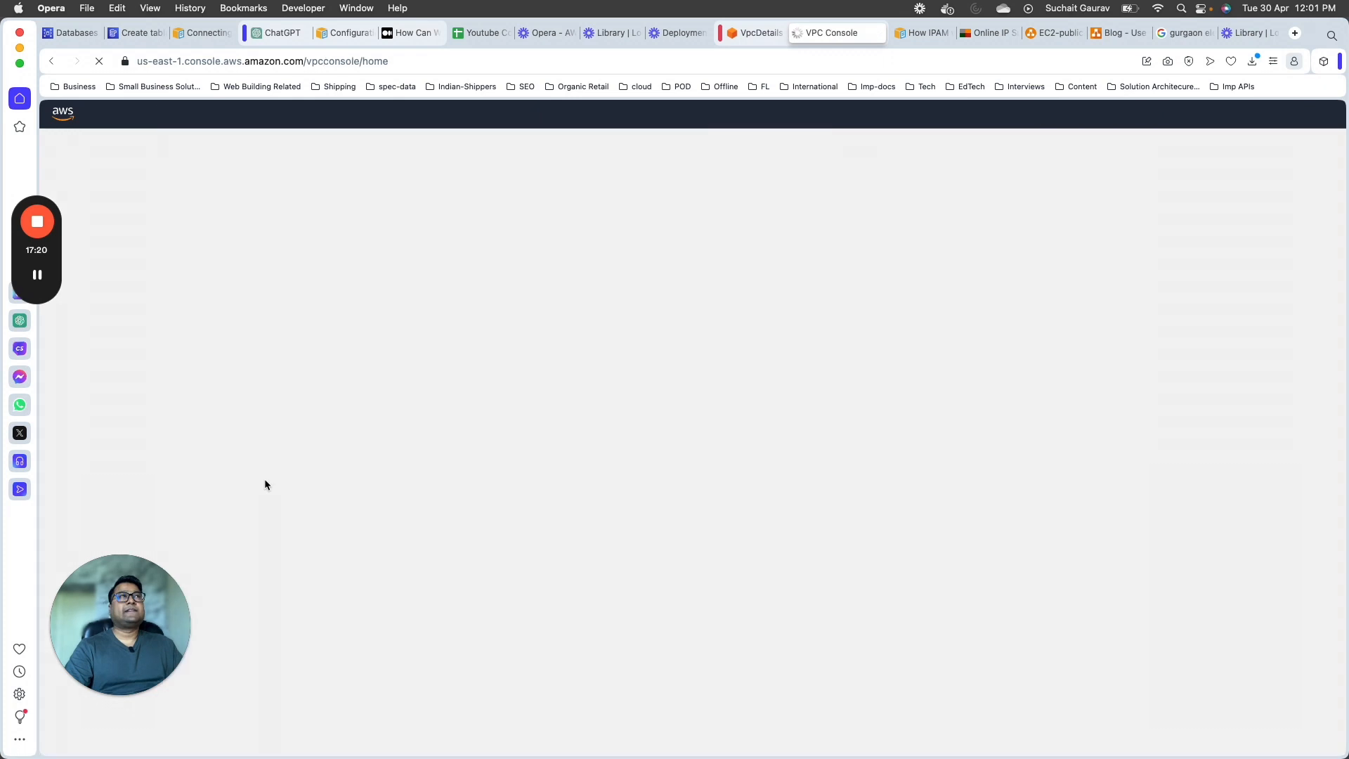
drag(122, 638, 1208, 714)
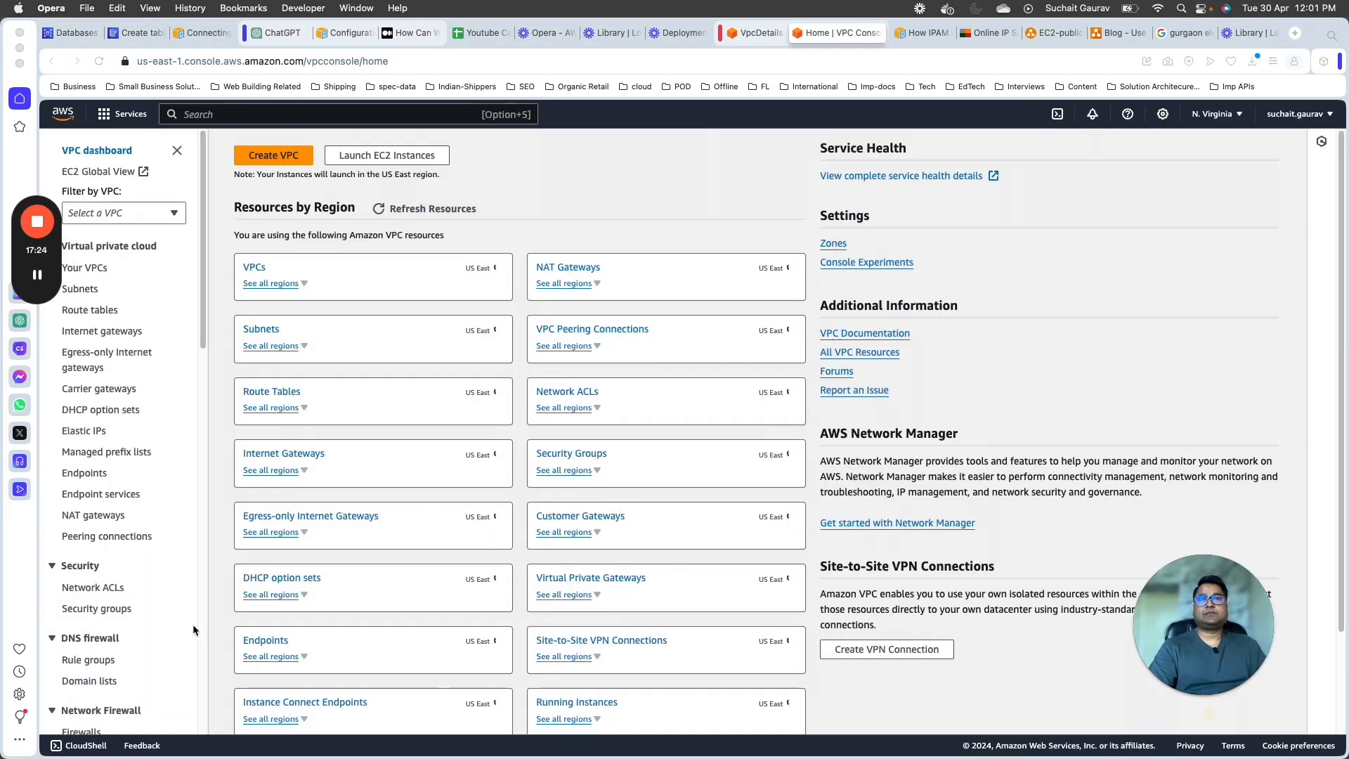
click(127, 213)
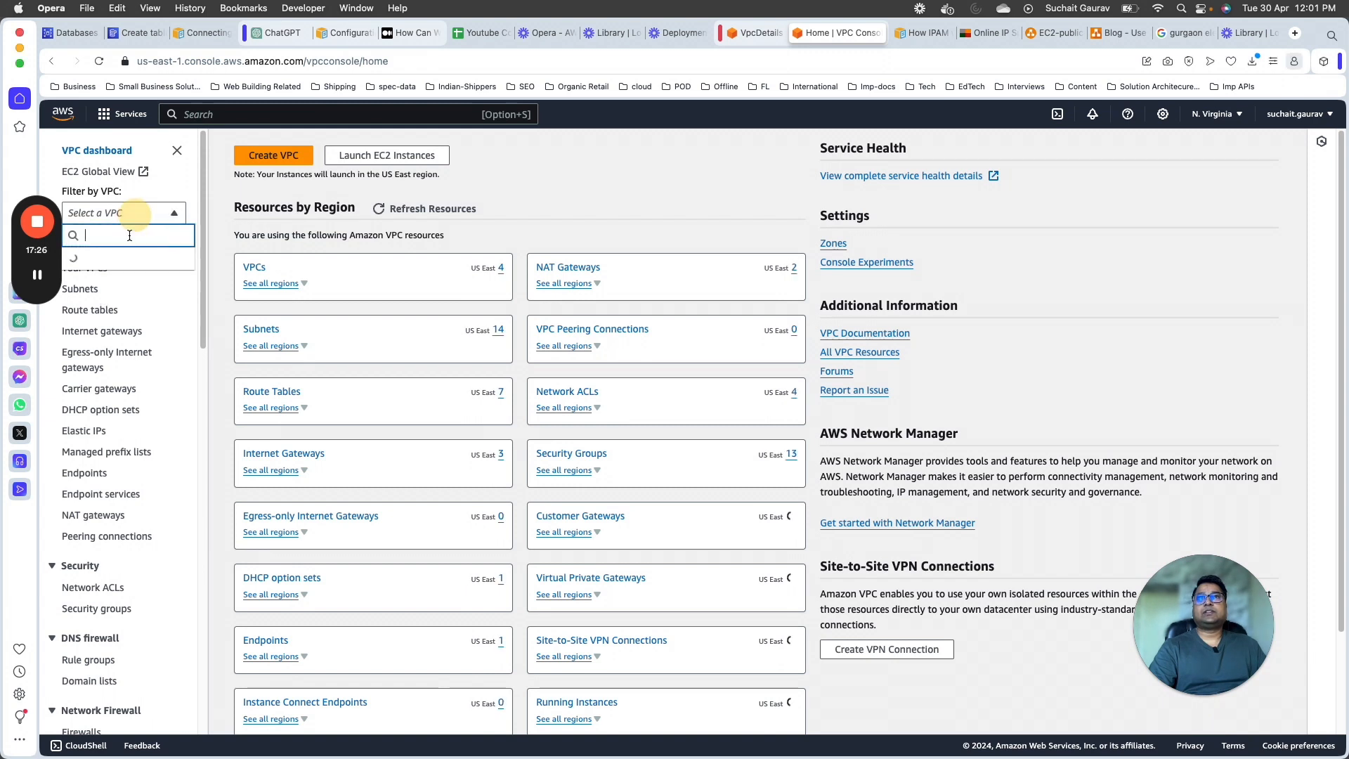
click(134, 400)
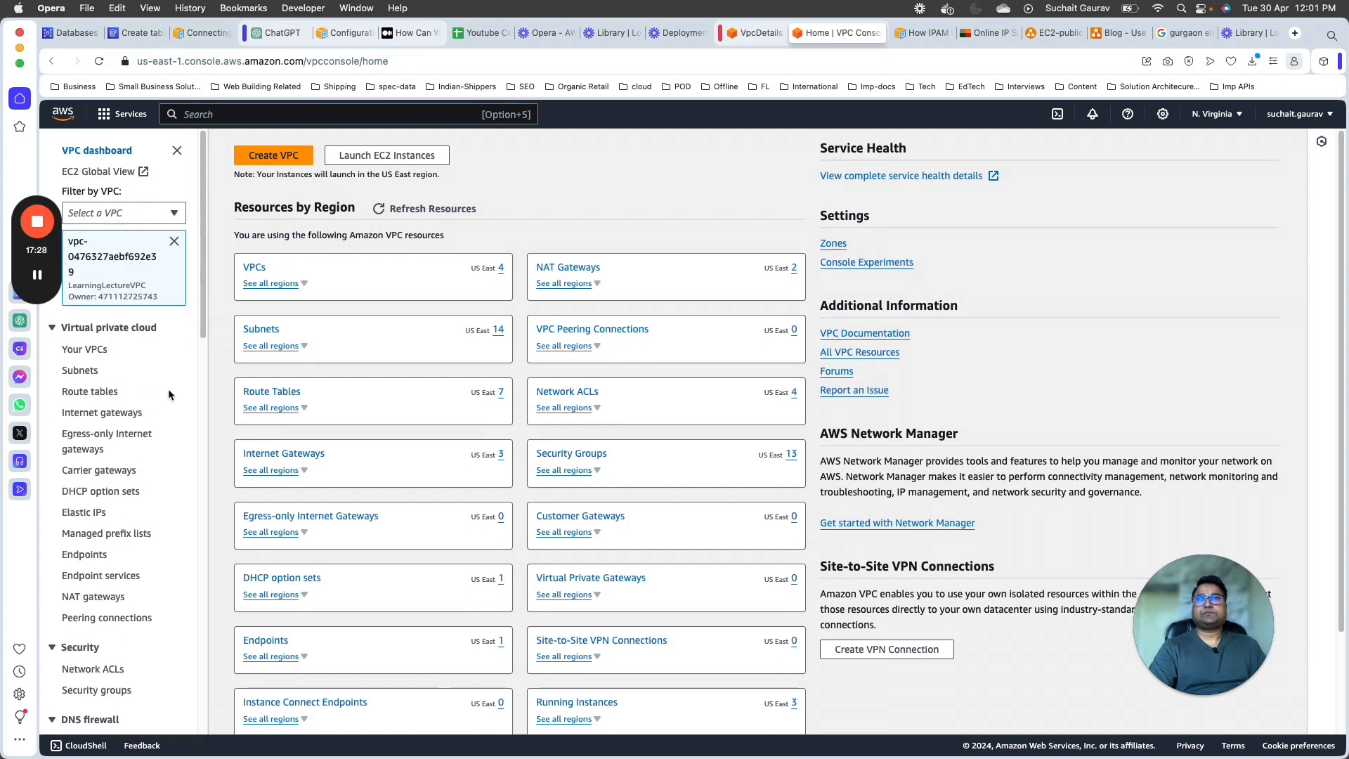
Step: Create an internet gateway with the name tag LearningLectureInternetGW
click(106, 414)
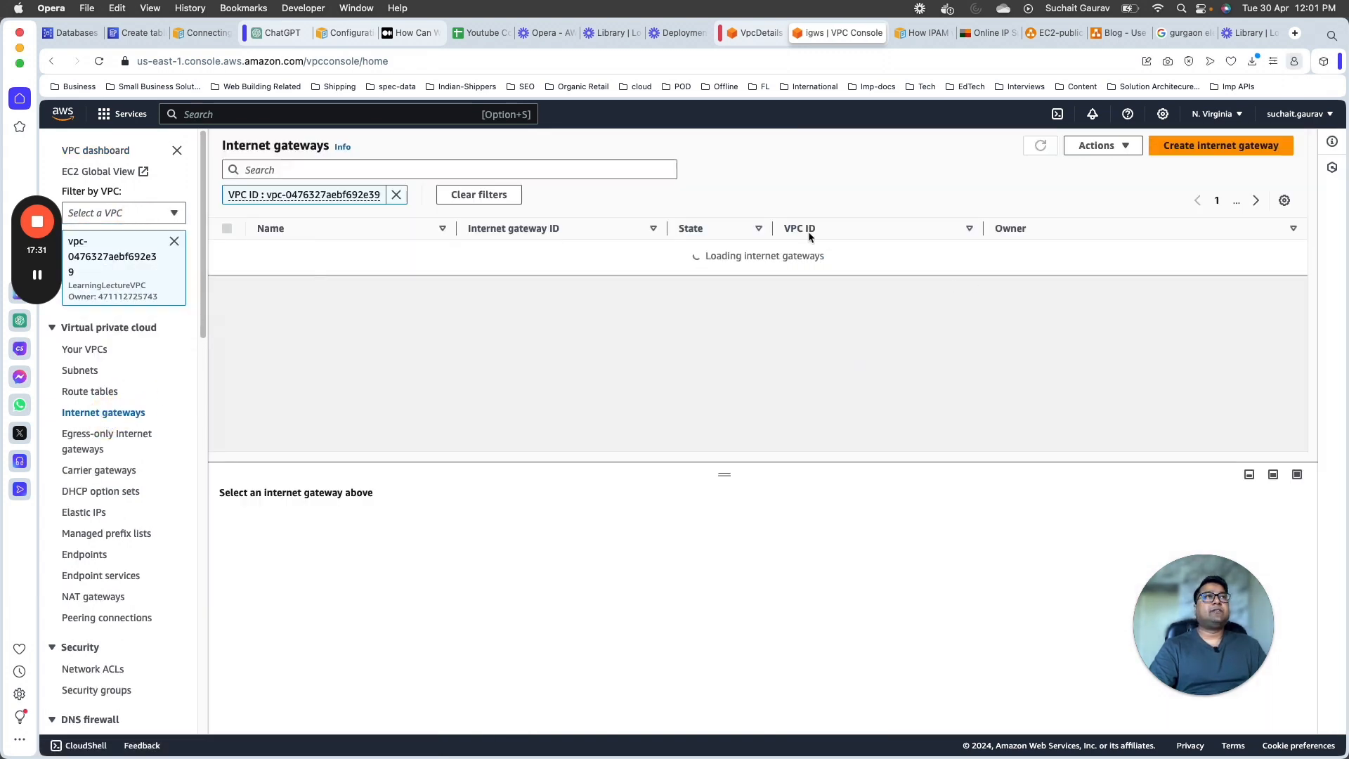
click(1196, 148)
click(262, 310)
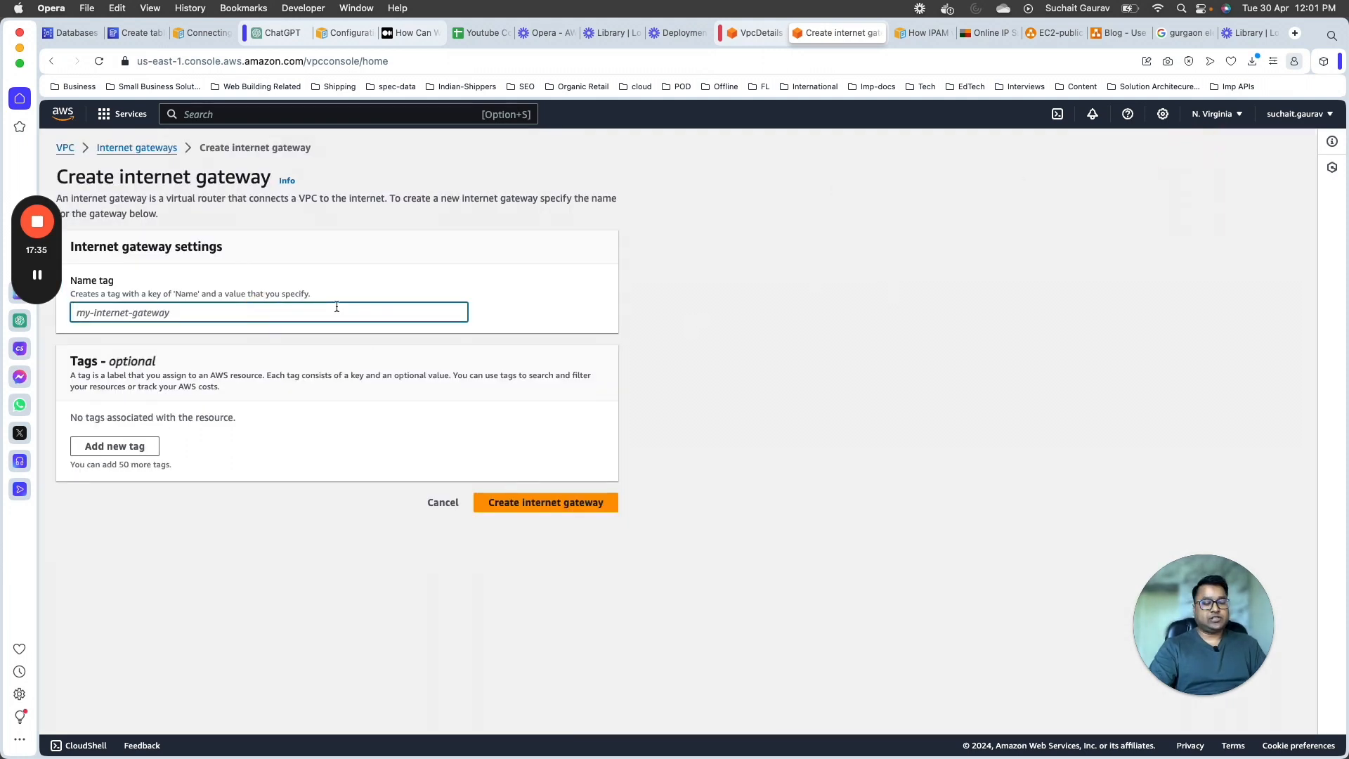
text(Lee)
key(BackSpace)
key(BackSpace)
text(ee)
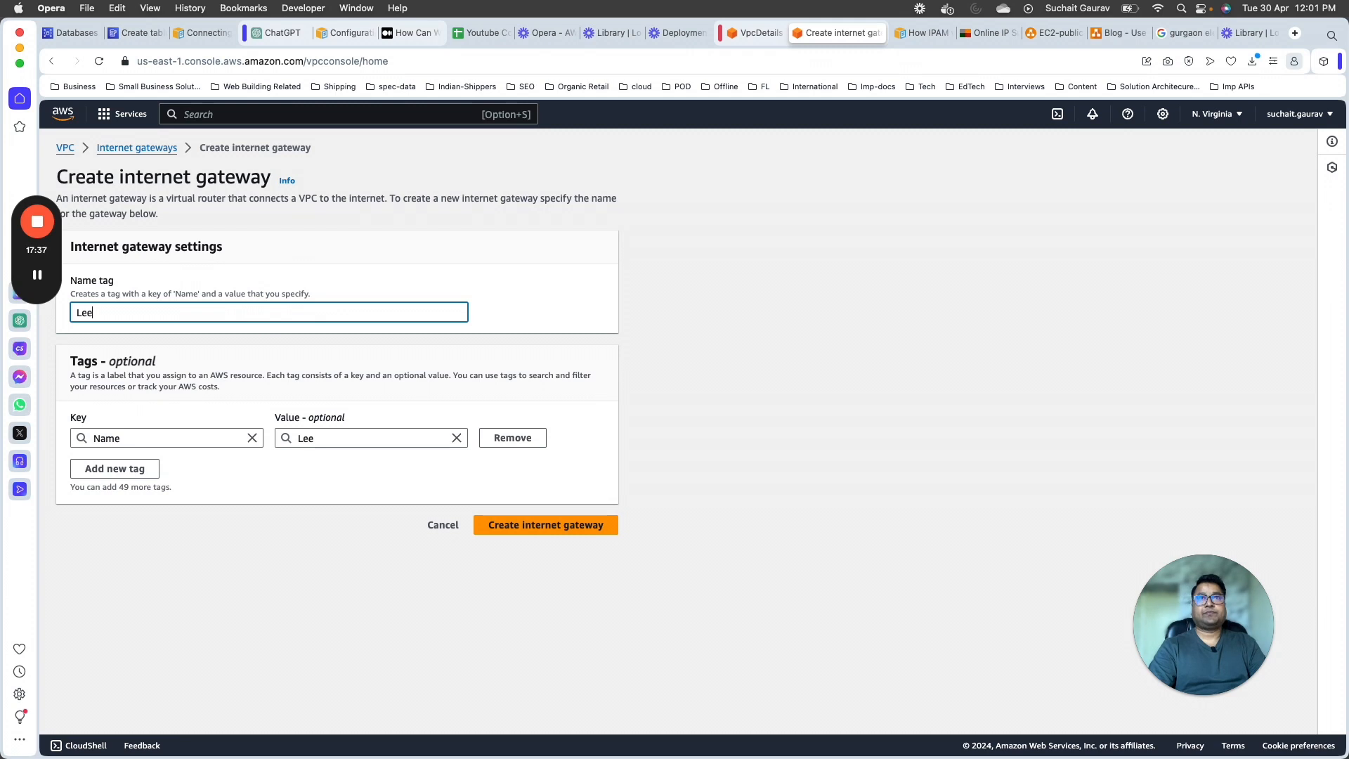
key(BackSpace)
key(BackSpace)
text(arrningLEctureInternetGW)
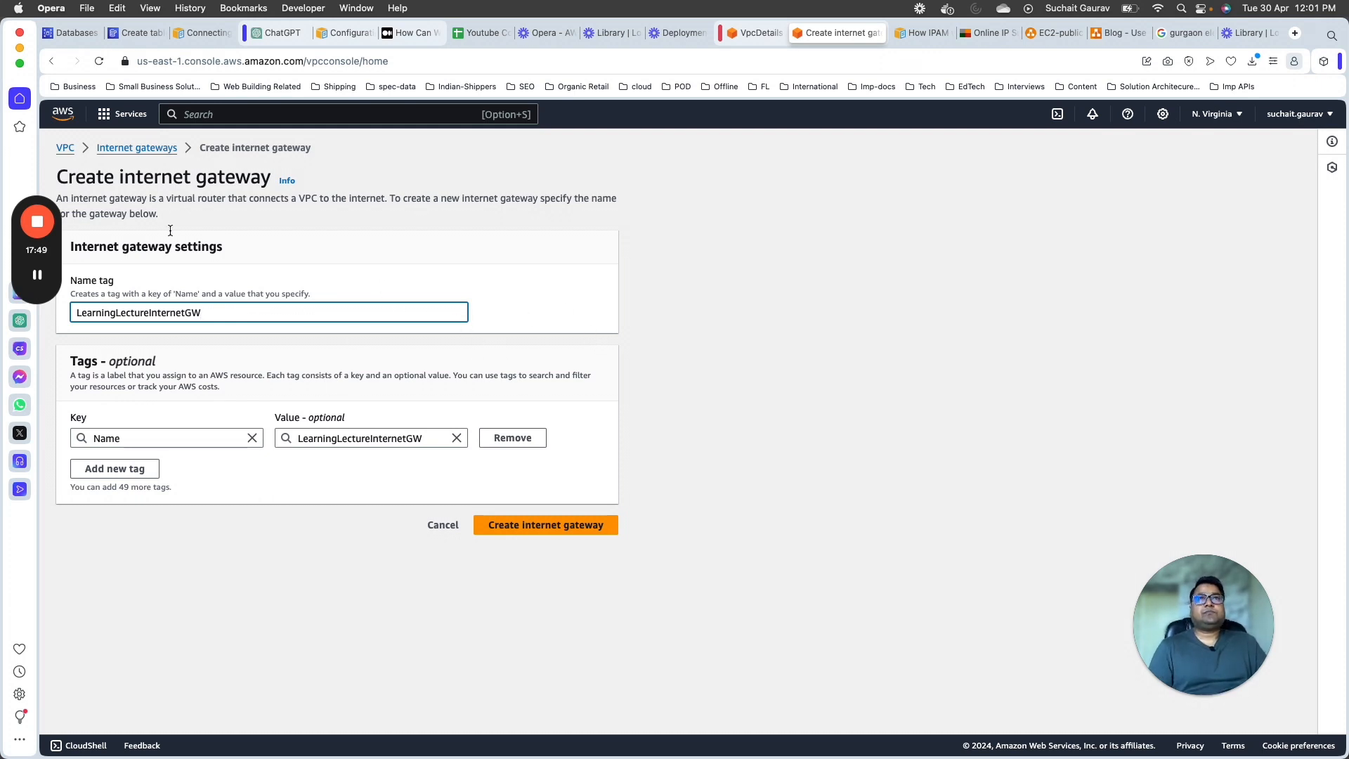
click(554, 518)
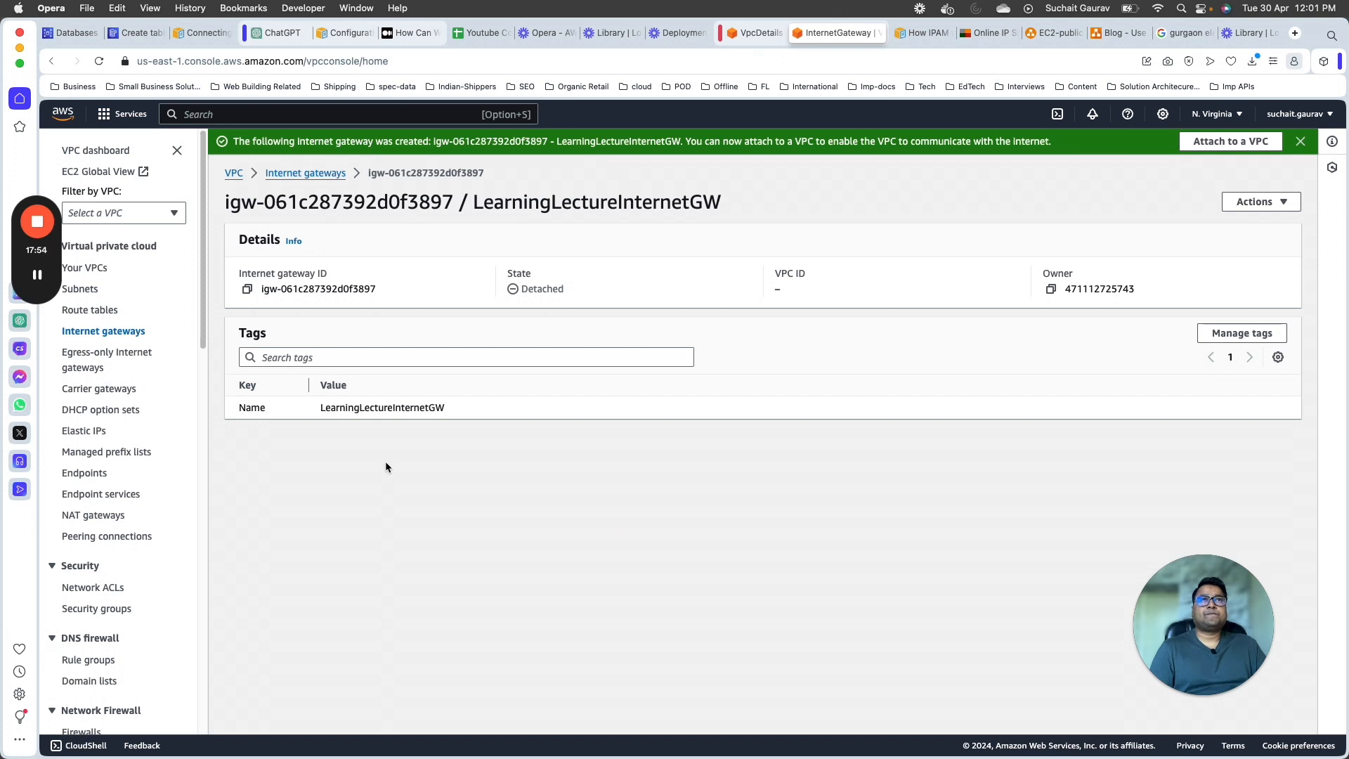
Step: Check the new internet gateway's state and attach the gateway to LearningLectureVPC
double_click(549, 290)
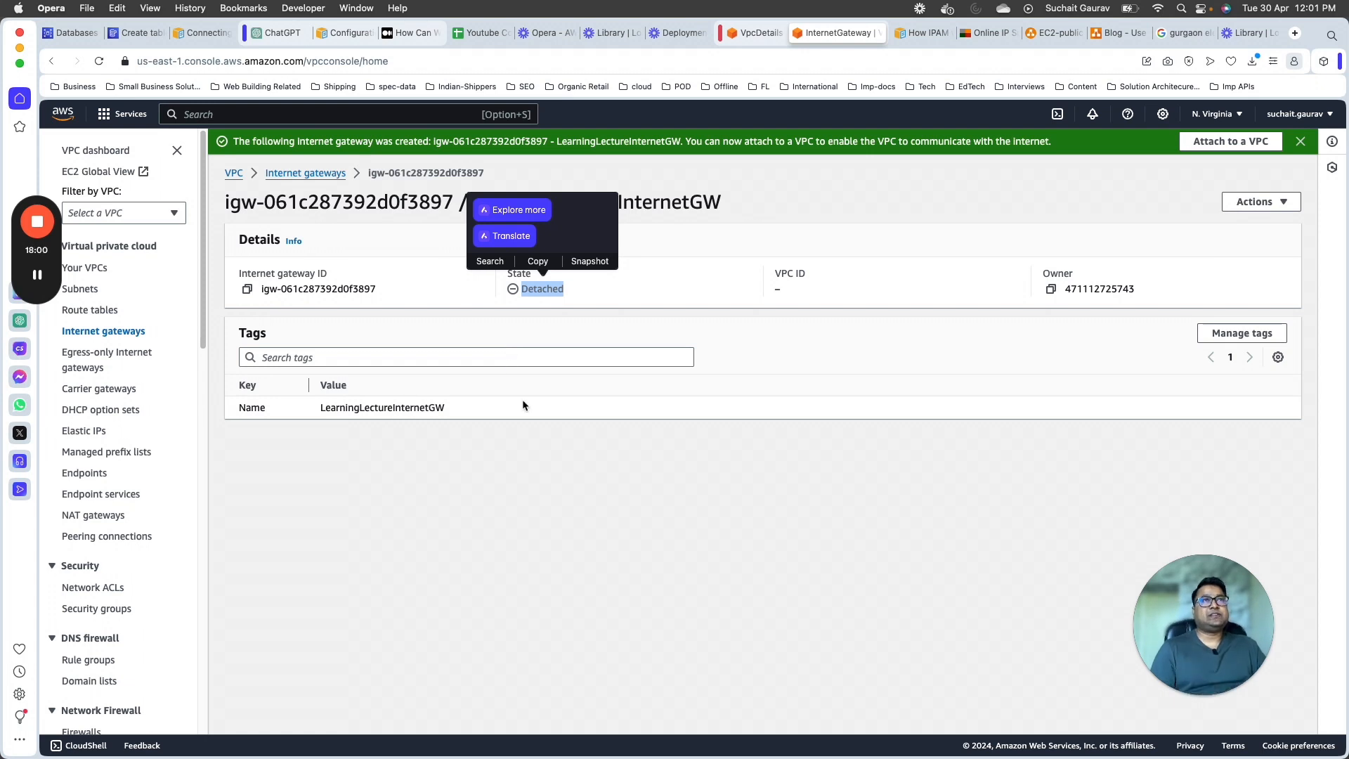
click(1213, 143)
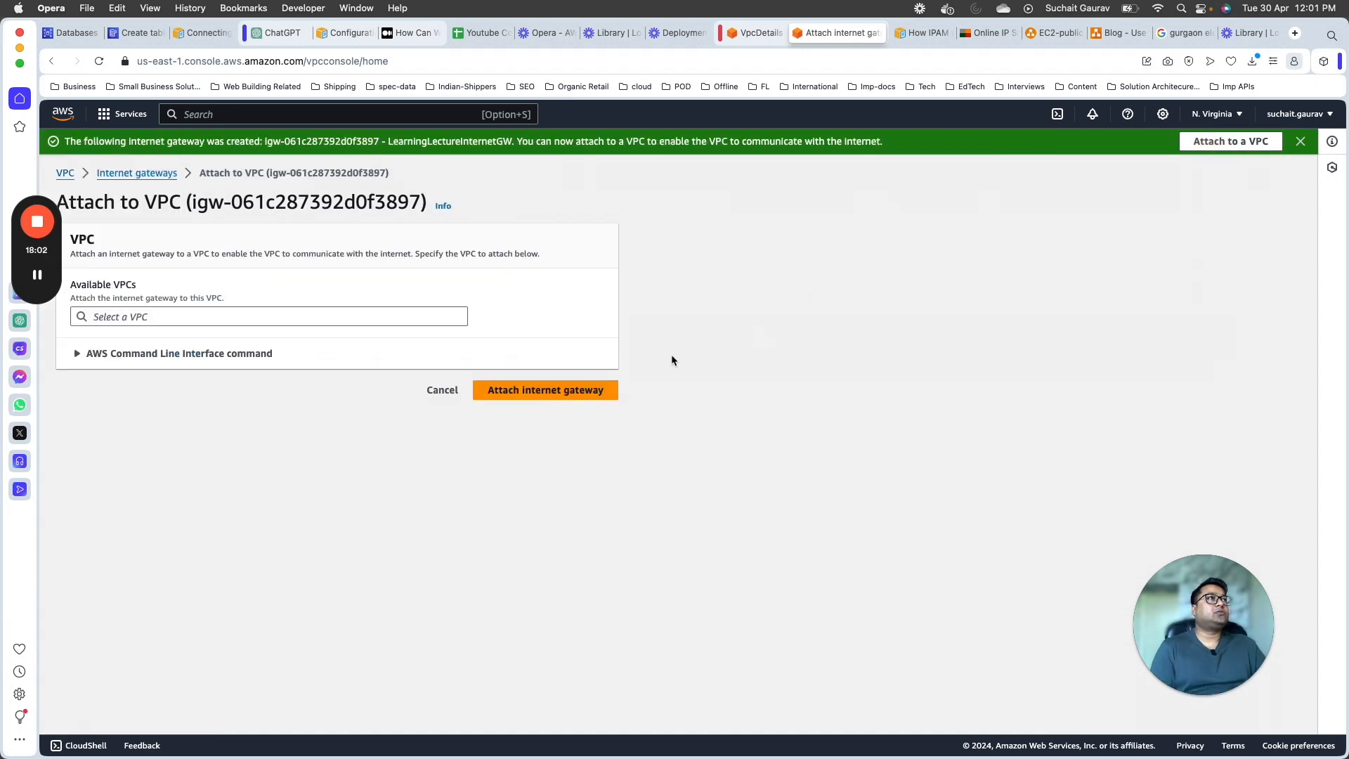
click(273, 315)
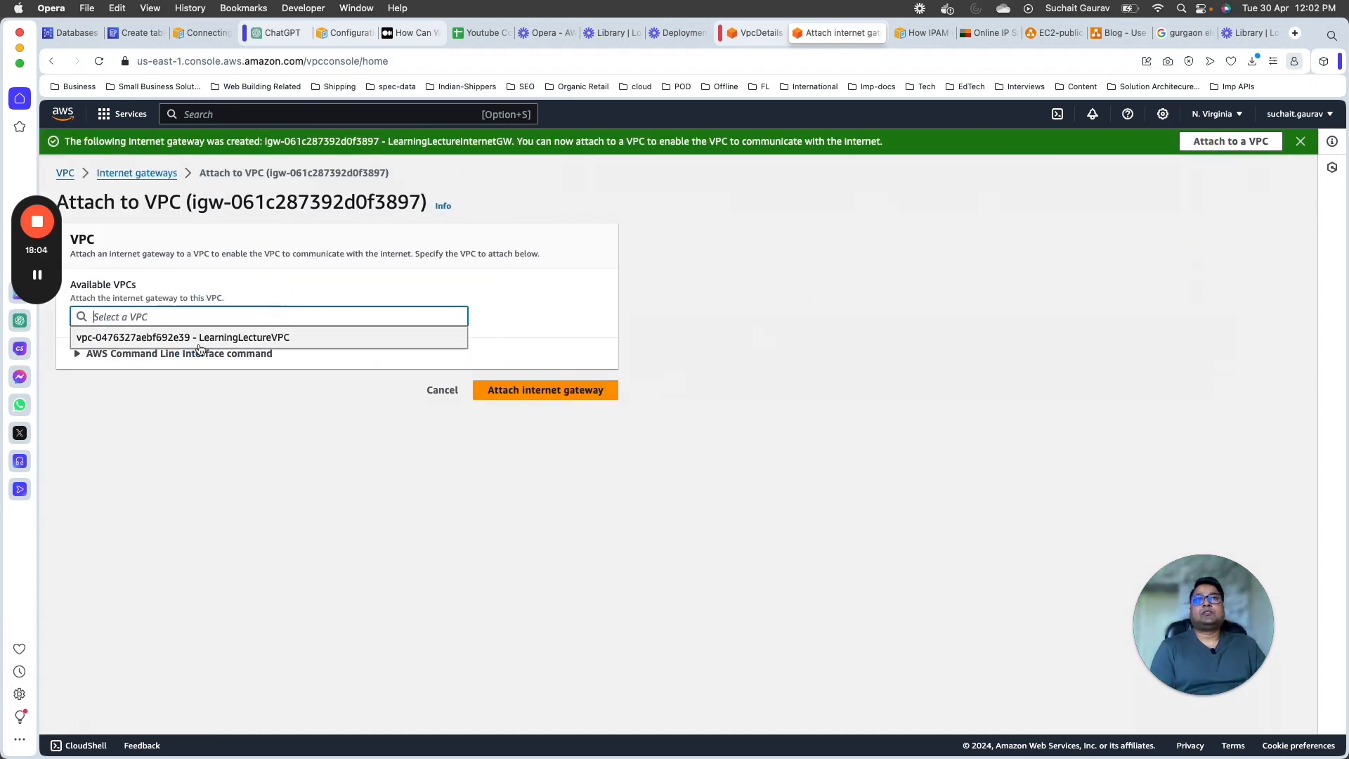
click(201, 336)
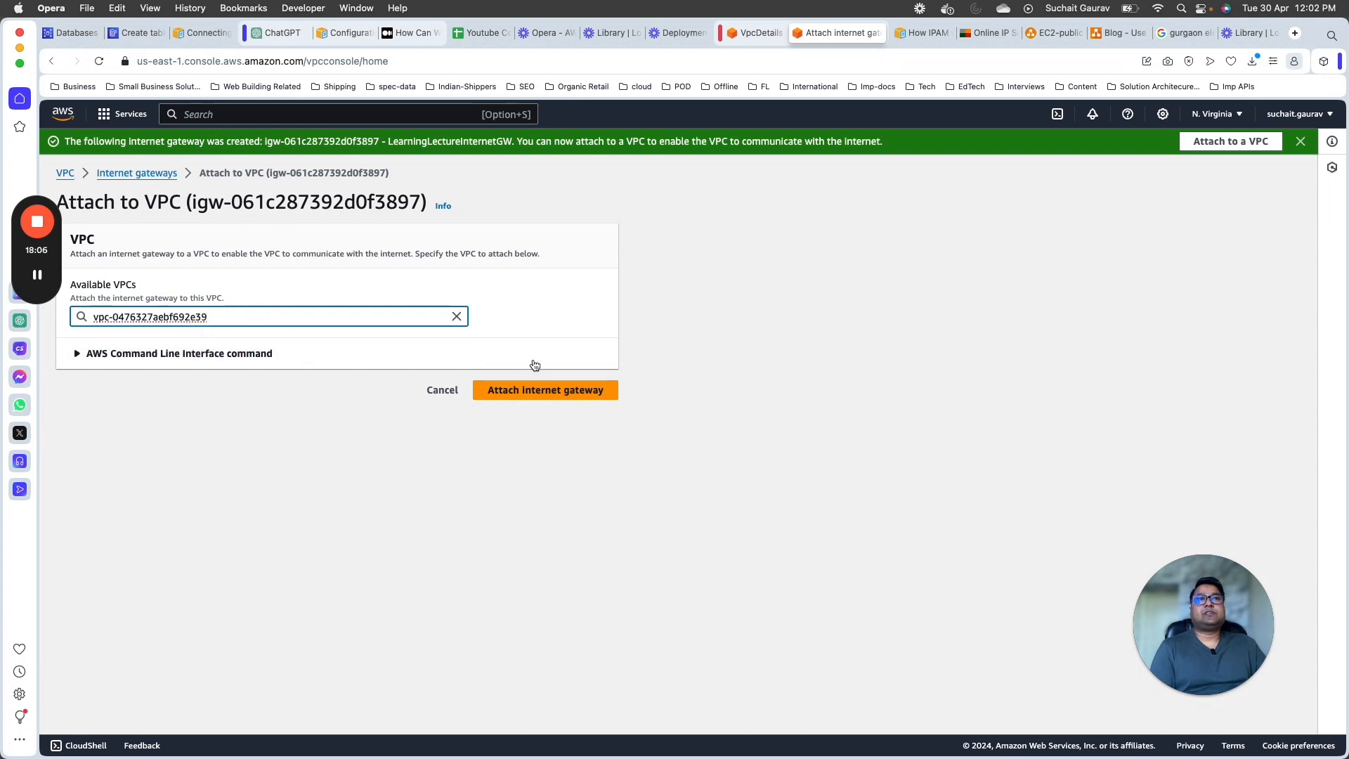
click(534, 389)
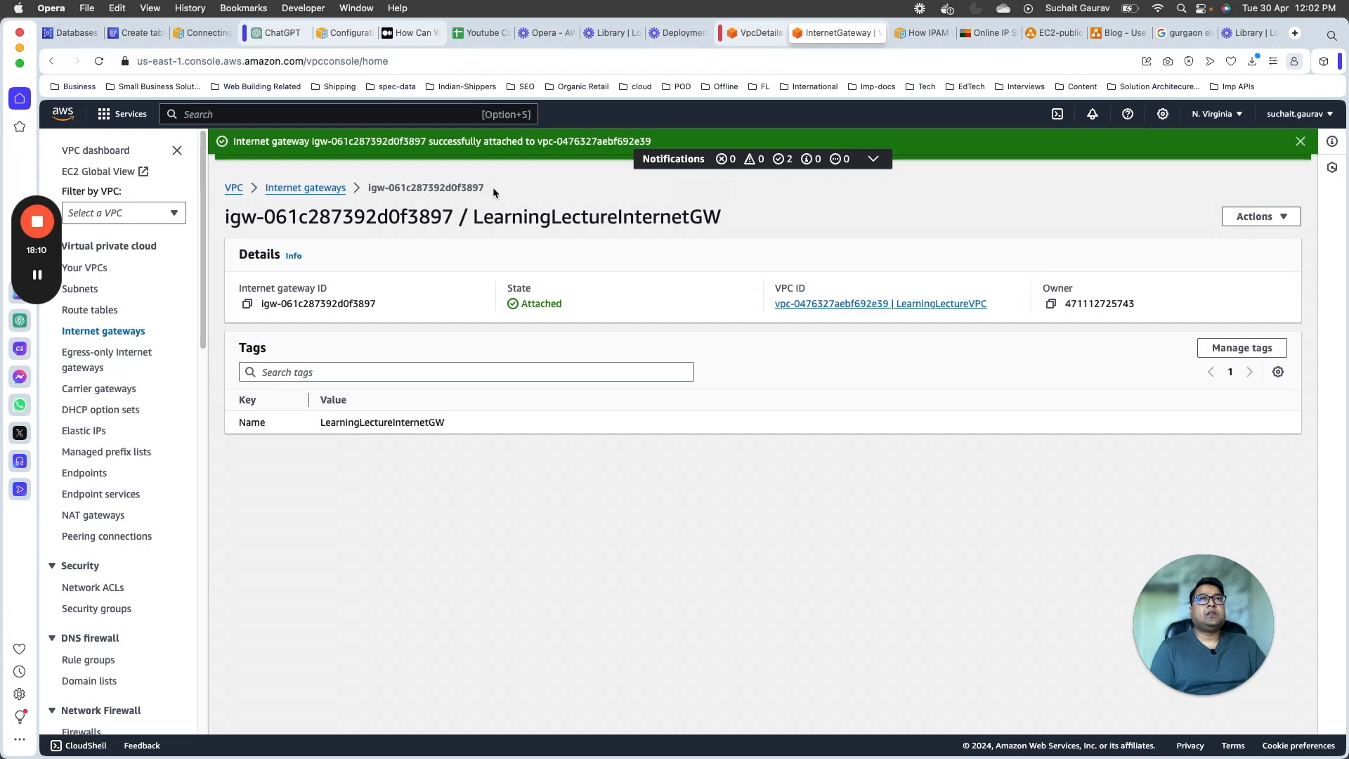
Step: Review the internet gateway, the public EC2 instance and the public subnet's route table in the diagrams.net diagram
click(1073, 37)
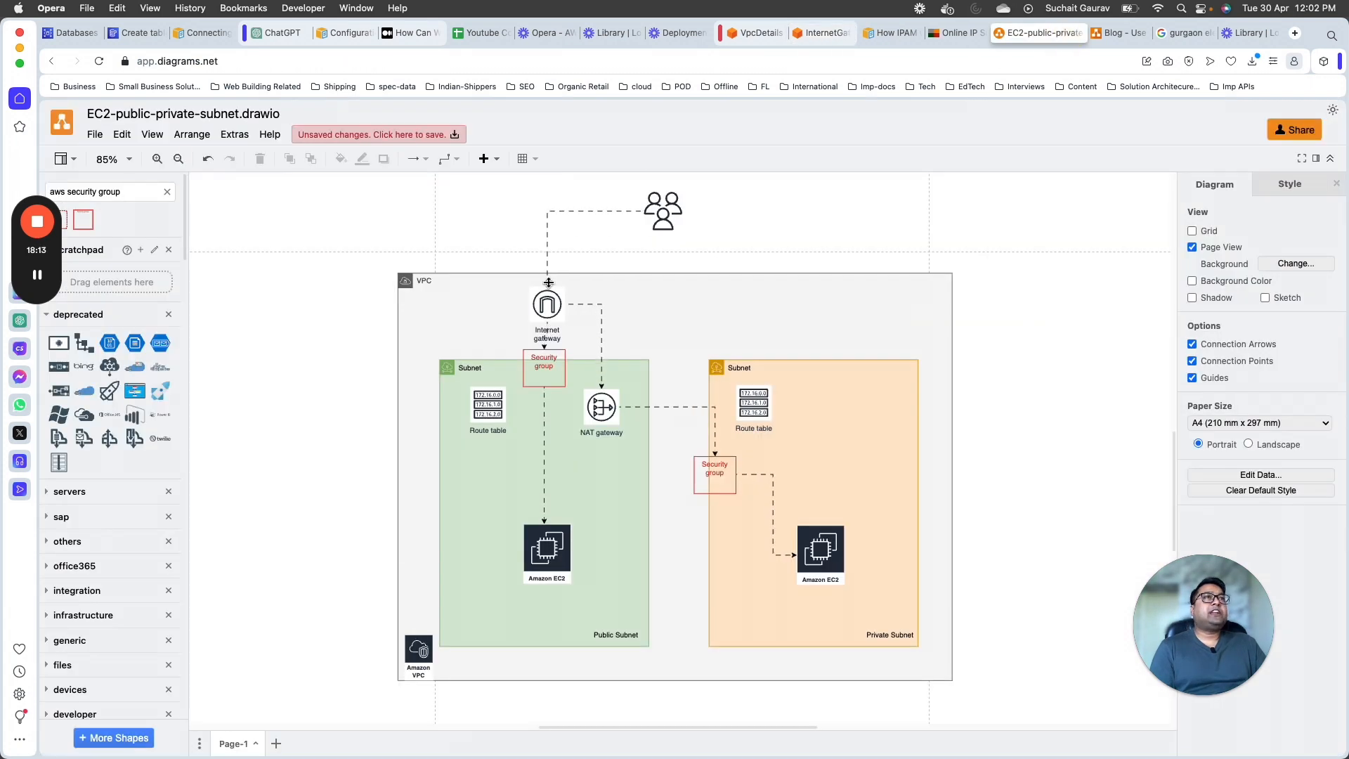
click(555, 307)
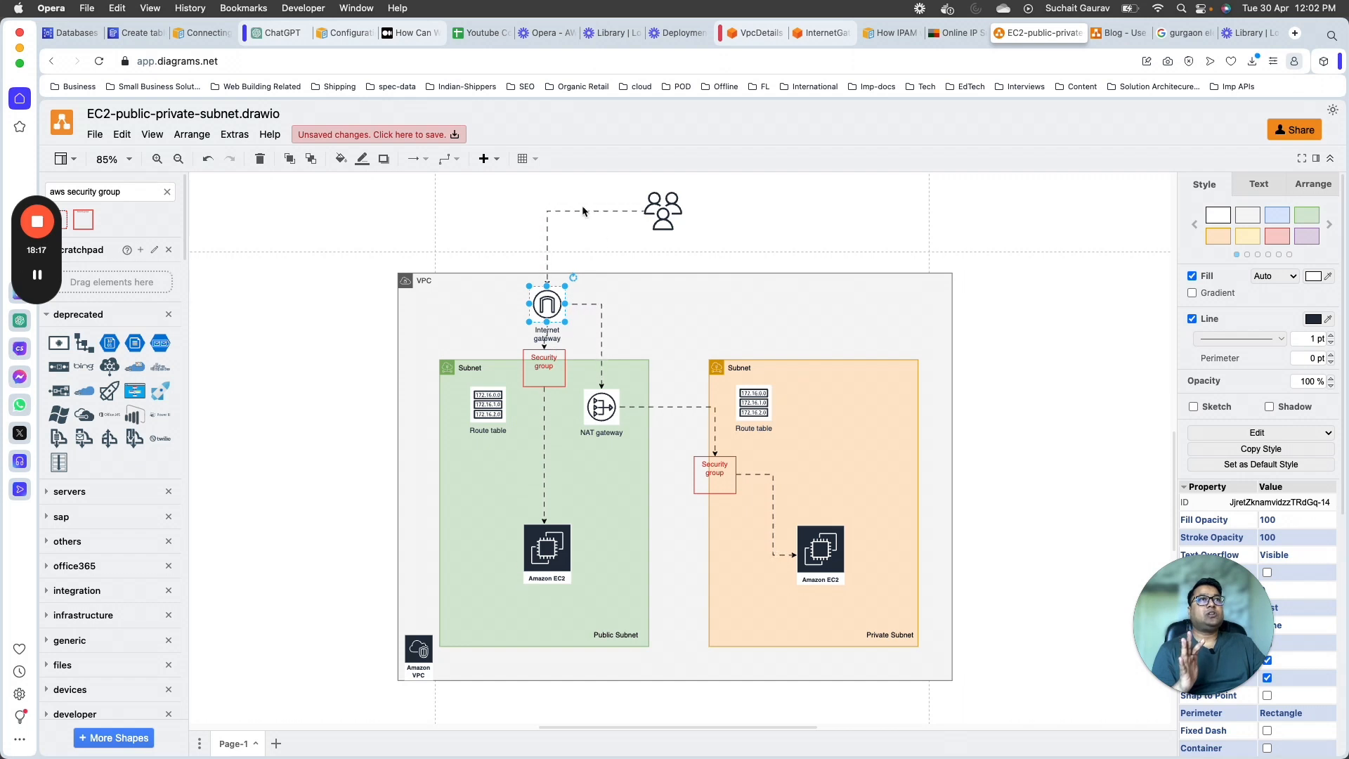
click(547, 553)
click(482, 399)
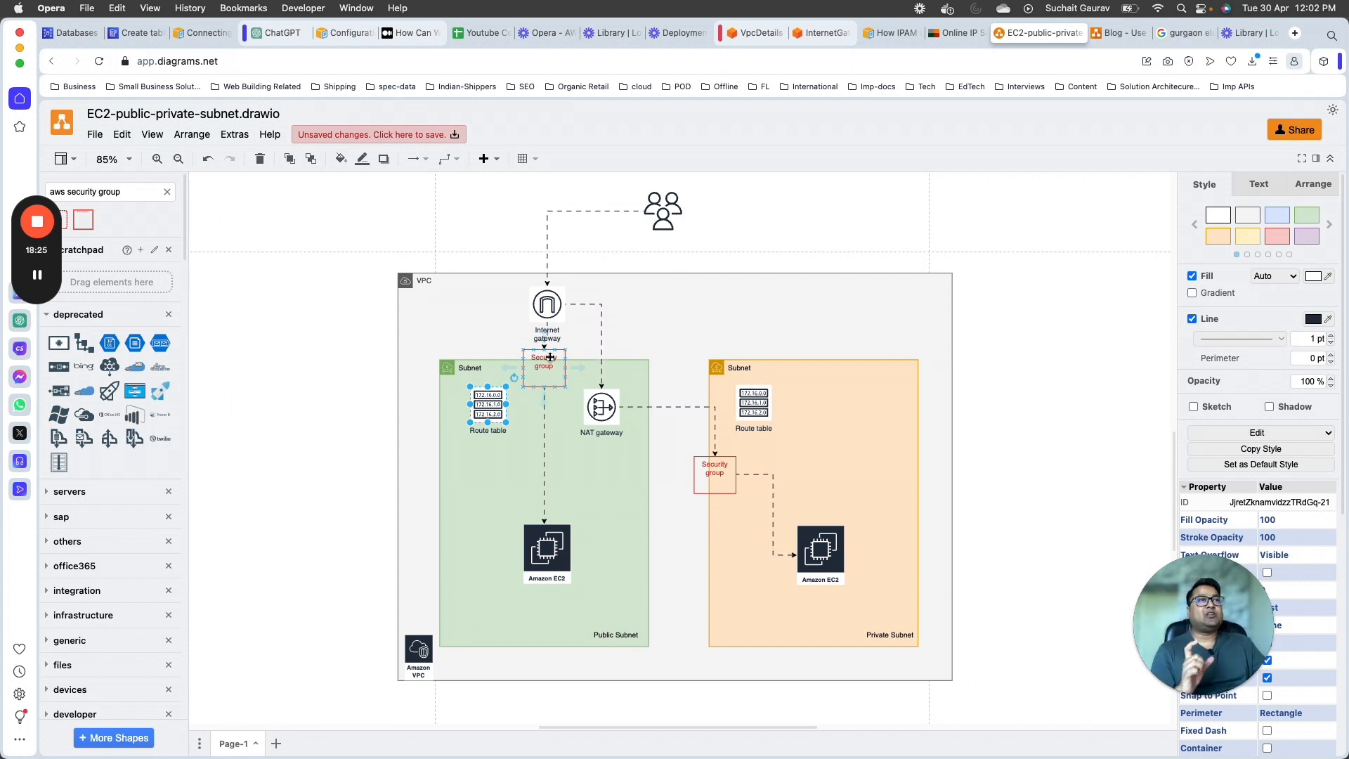
key(super+Tab)
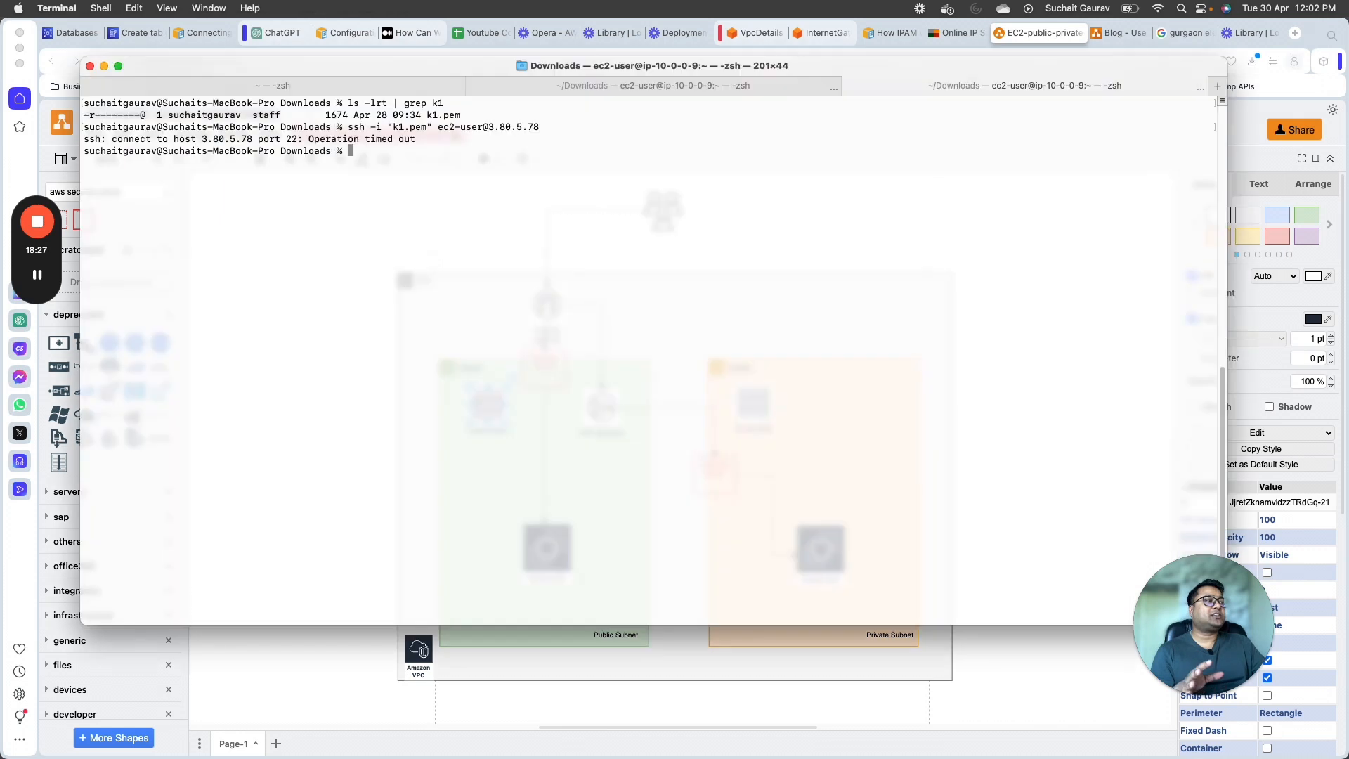
key(Up)
key(Return)
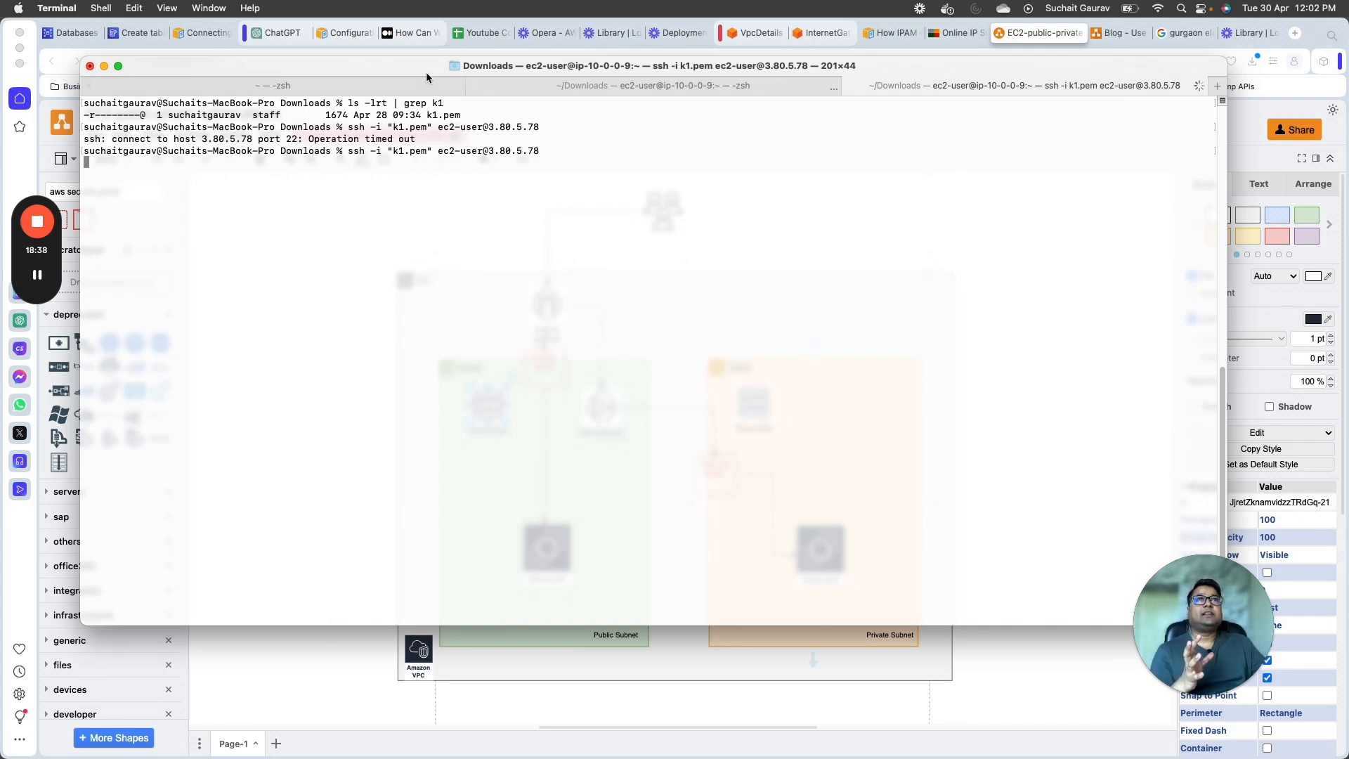
drag(1226, 328, 618, 361)
drag(448, 57, 1127, 84)
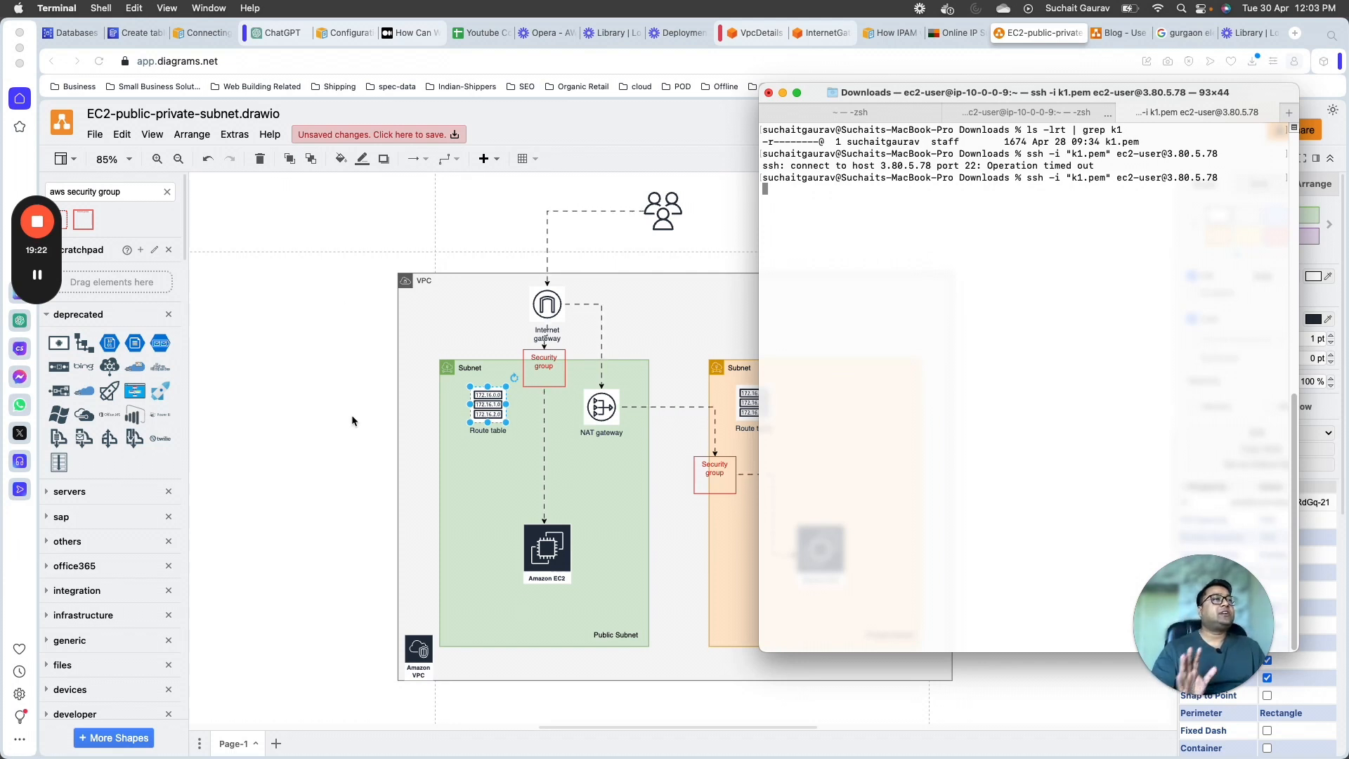
Step: Interrupt the pending SSH connection attempt in Terminal
drag(857, 177, 1046, 178)
click(897, 274)
key(ctrl+c)
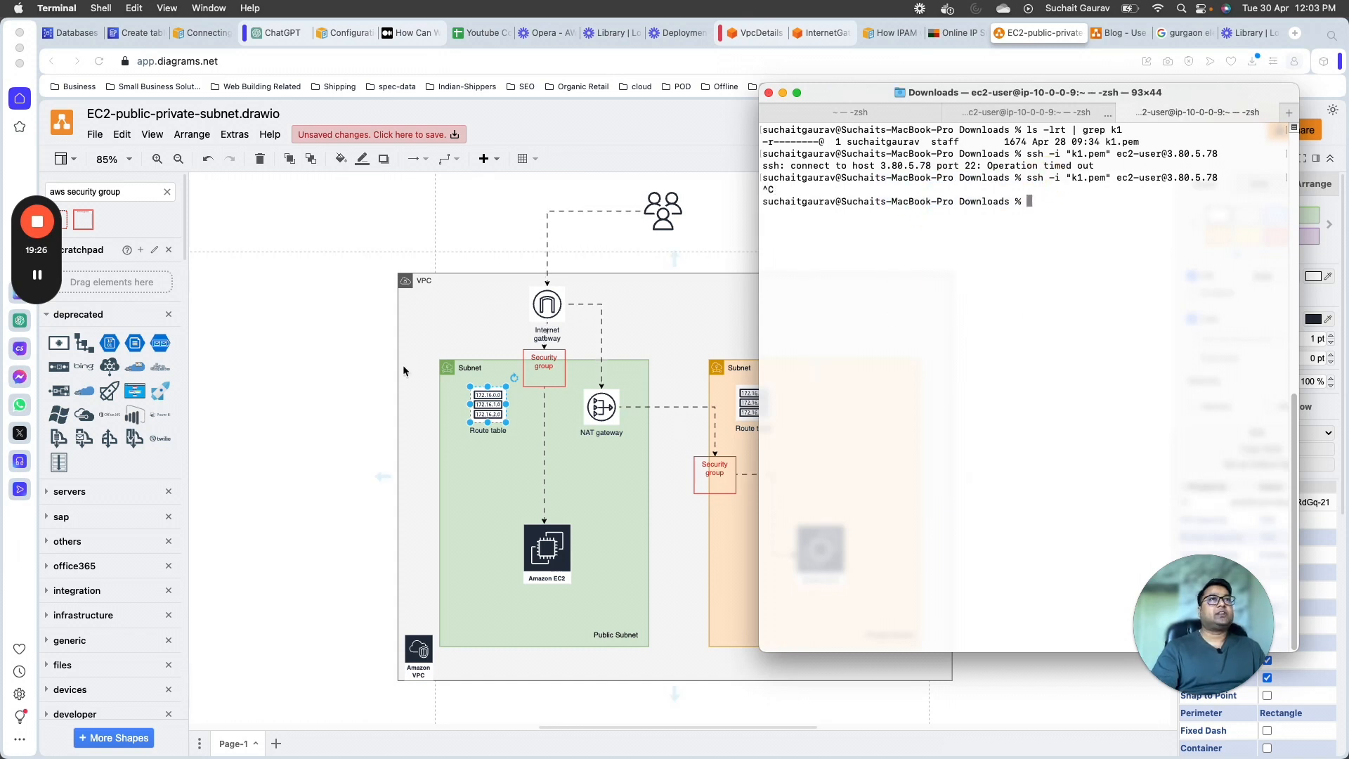
Step: Switch back to the AWS console and list the internet gateways belonging to LearningLectureVPC
click(347, 373)
click(822, 34)
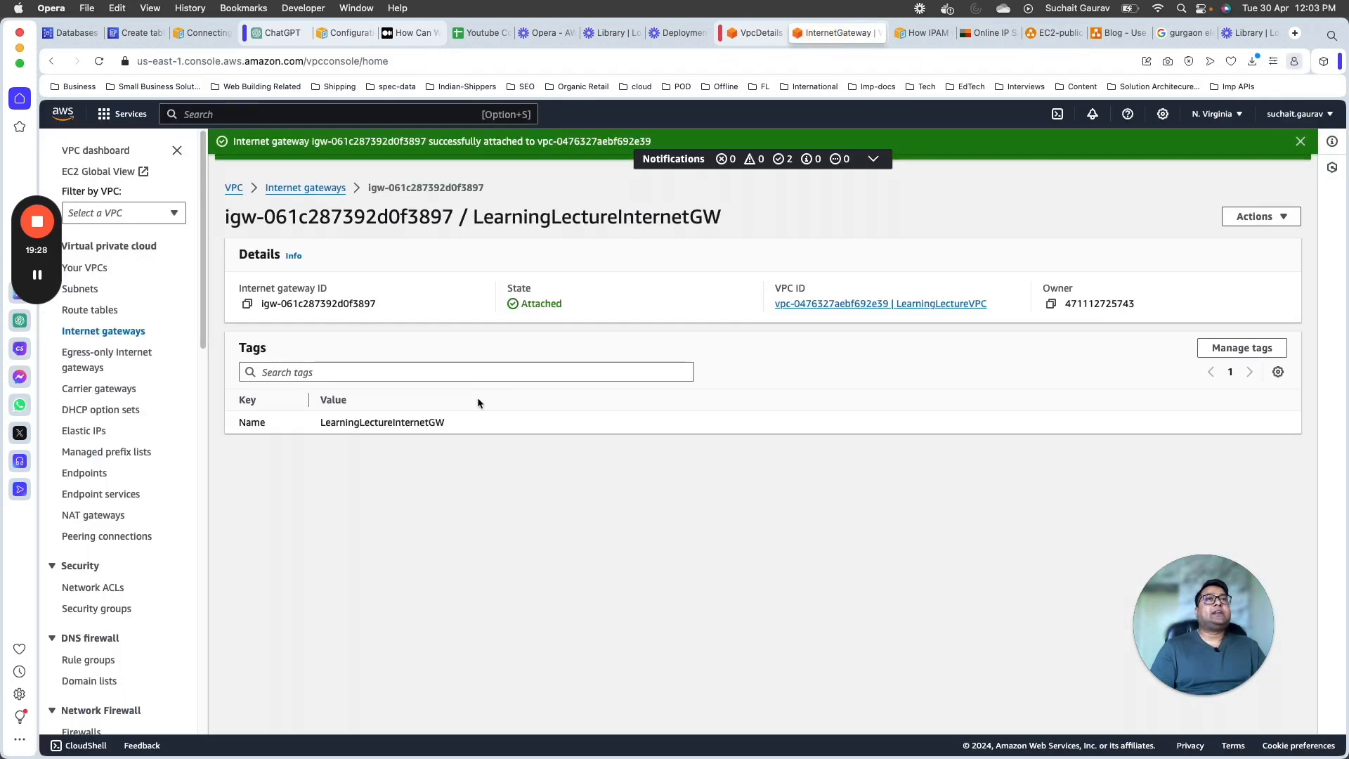
click(315, 188)
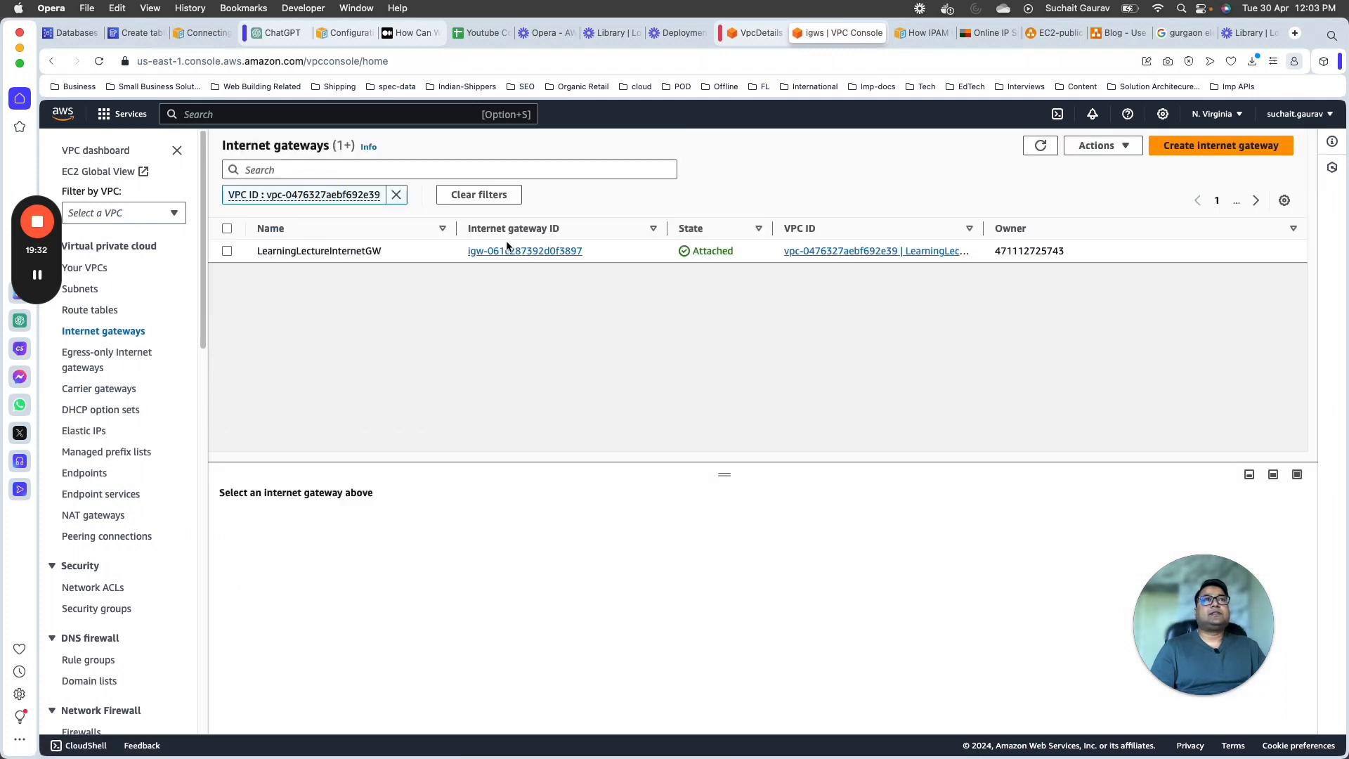
Step: Reopen the VPC service from the console home and list the route tables filtered to LearningLectureVPC
click(63, 113)
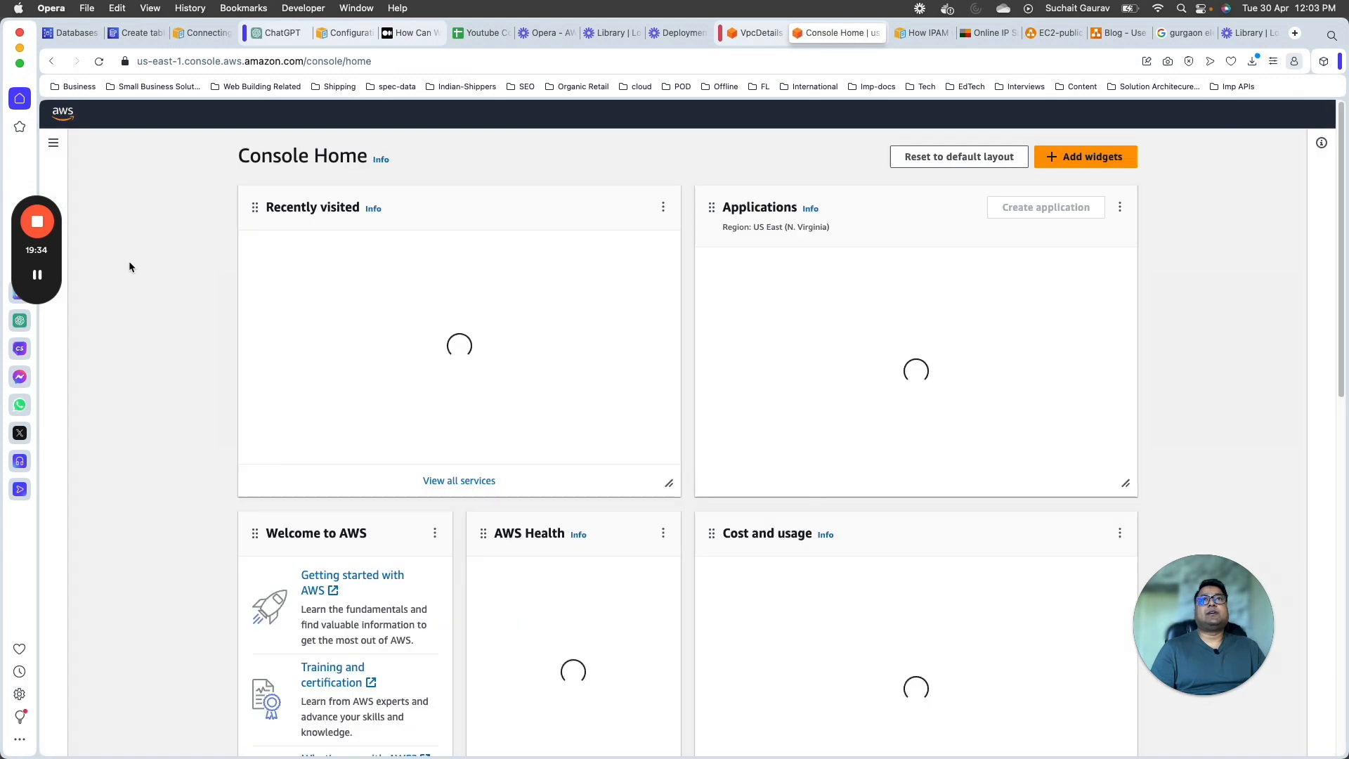
click(310, 112)
text(vpc)
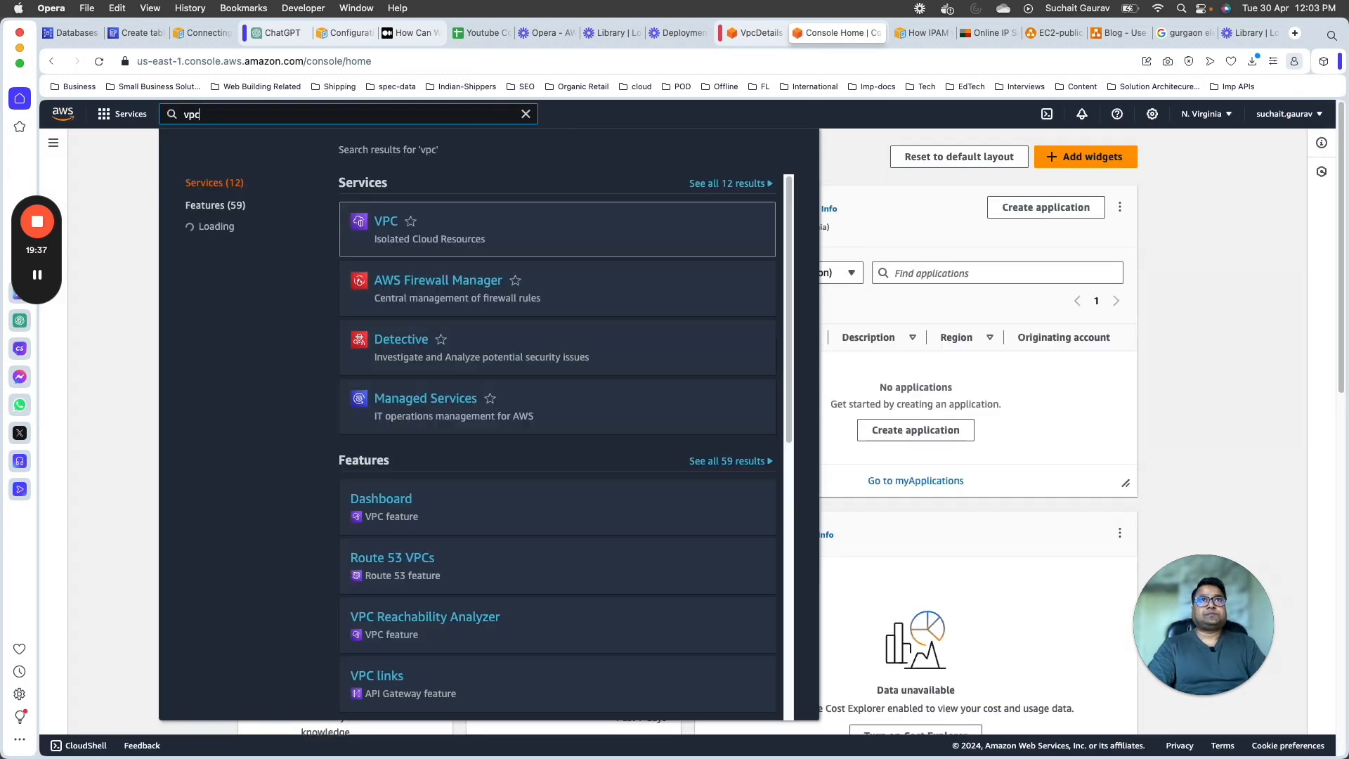
click(385, 221)
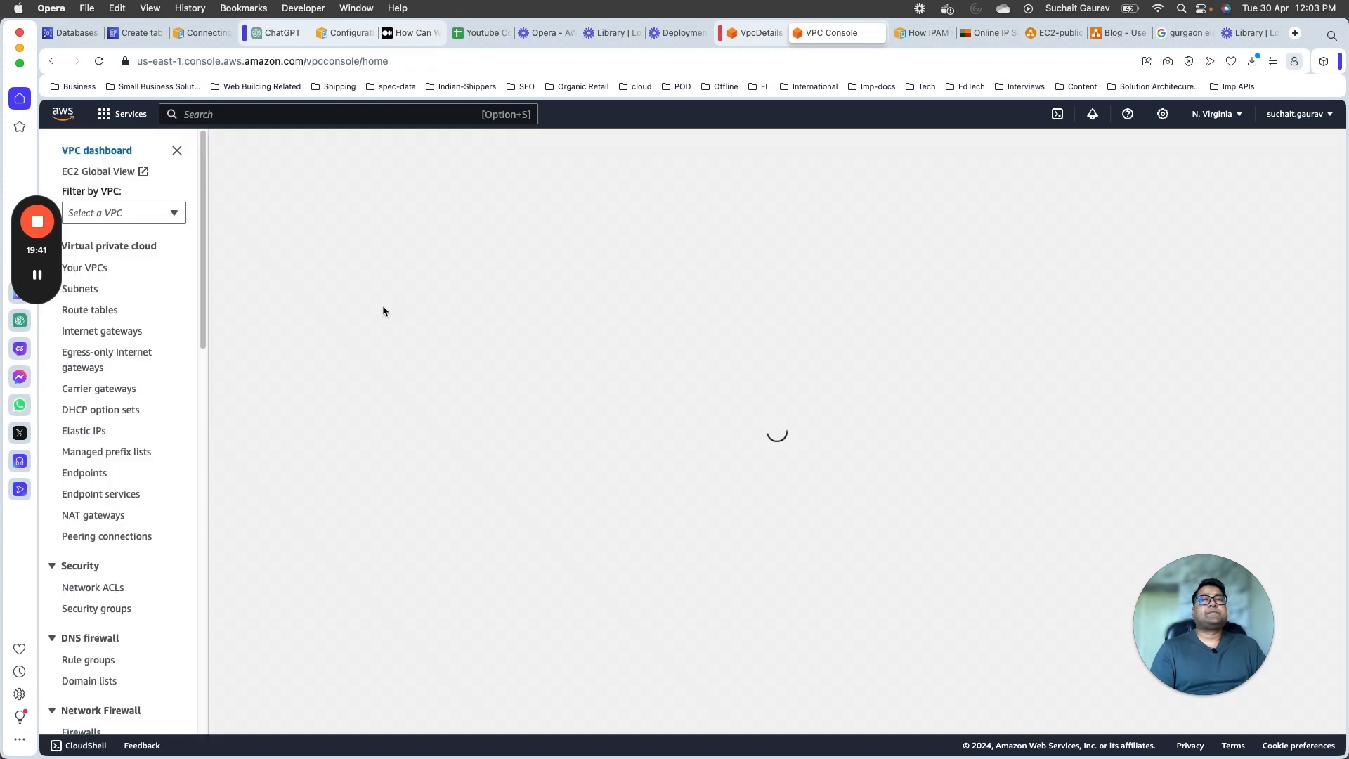
click(102, 312)
click(139, 213)
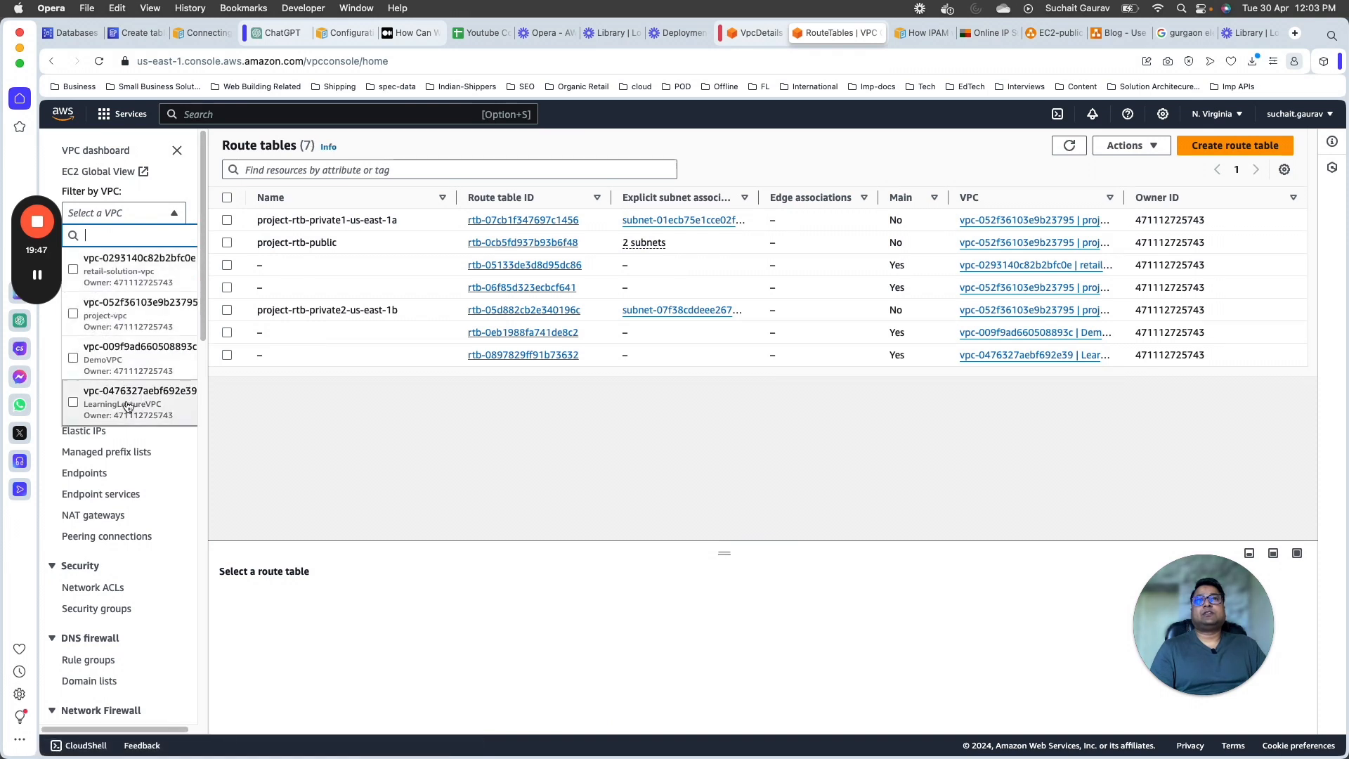
click(127, 405)
Step: Name LearningLectureVPC's unnamed main route table PublicRouteTable and save the name
click(382, 251)
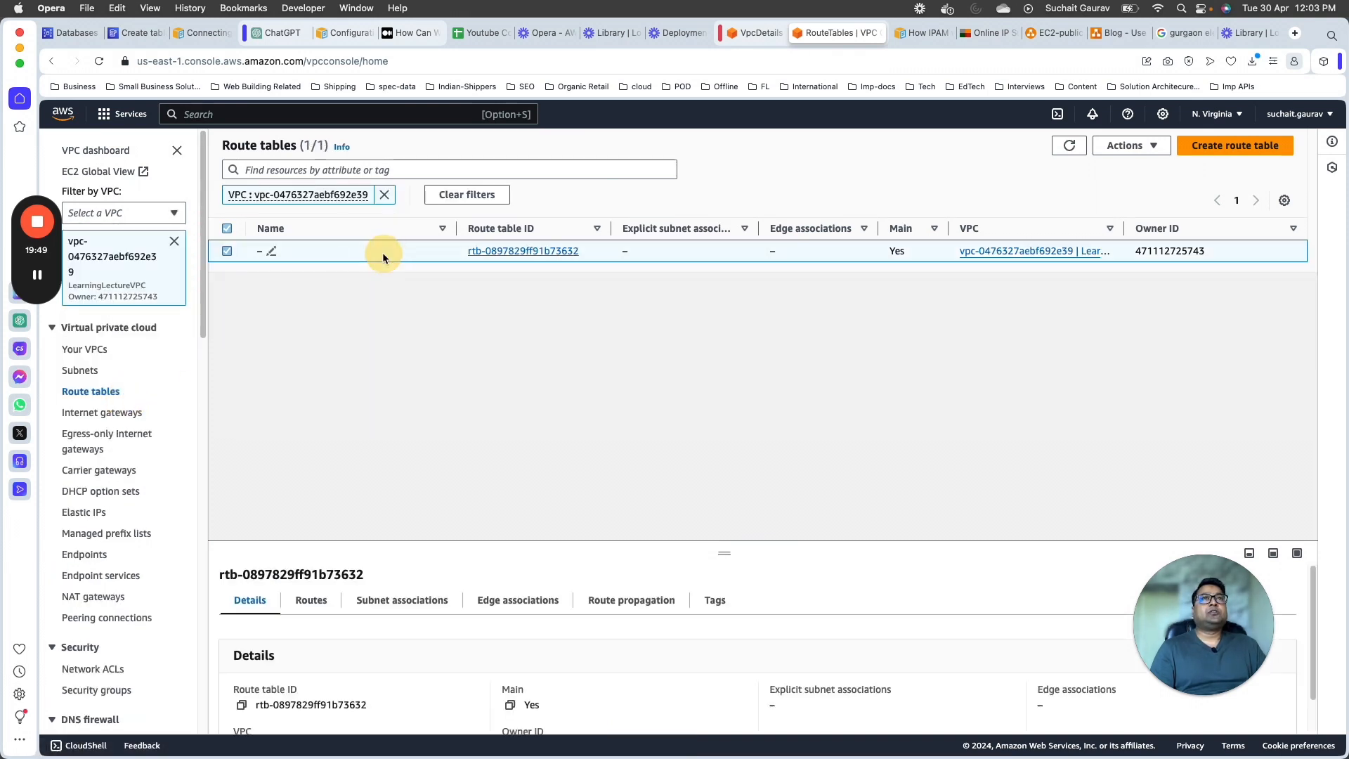
click(272, 251)
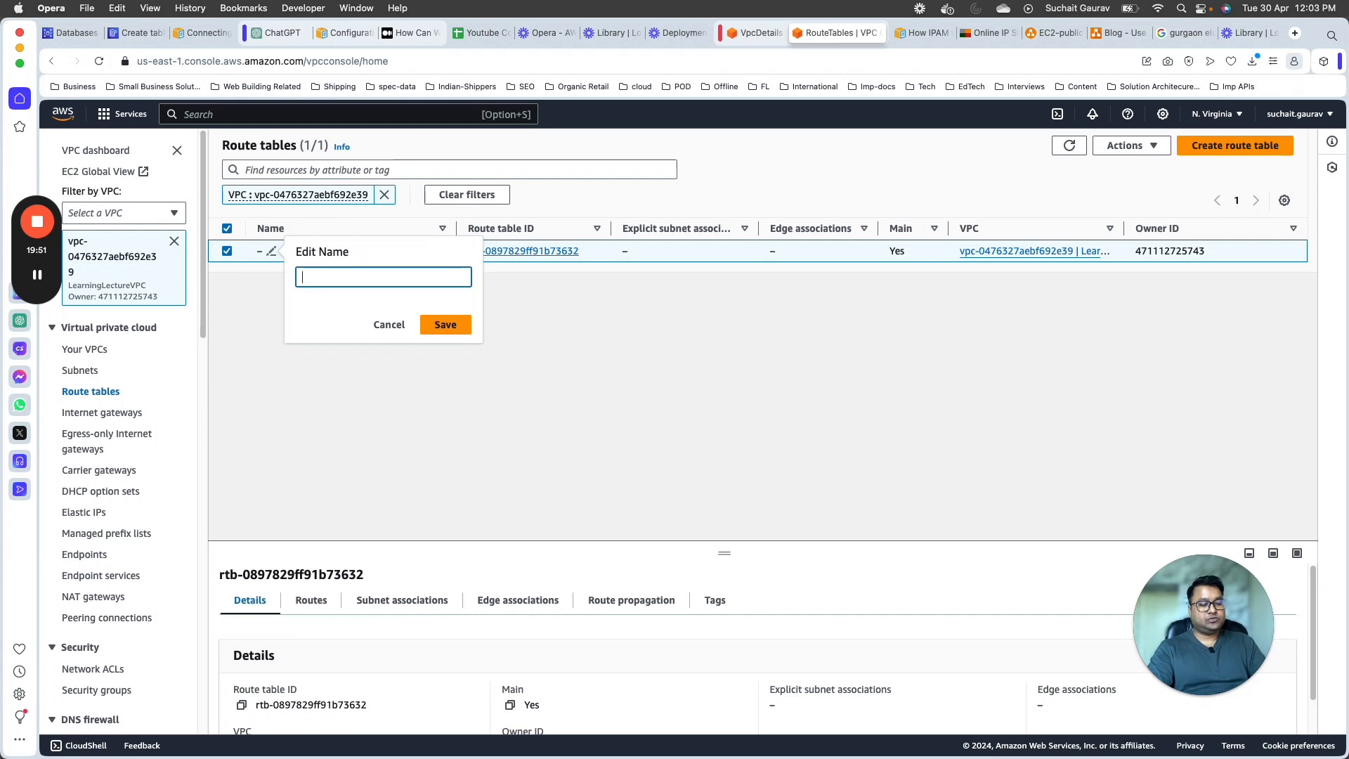
text(PublicRouteT)
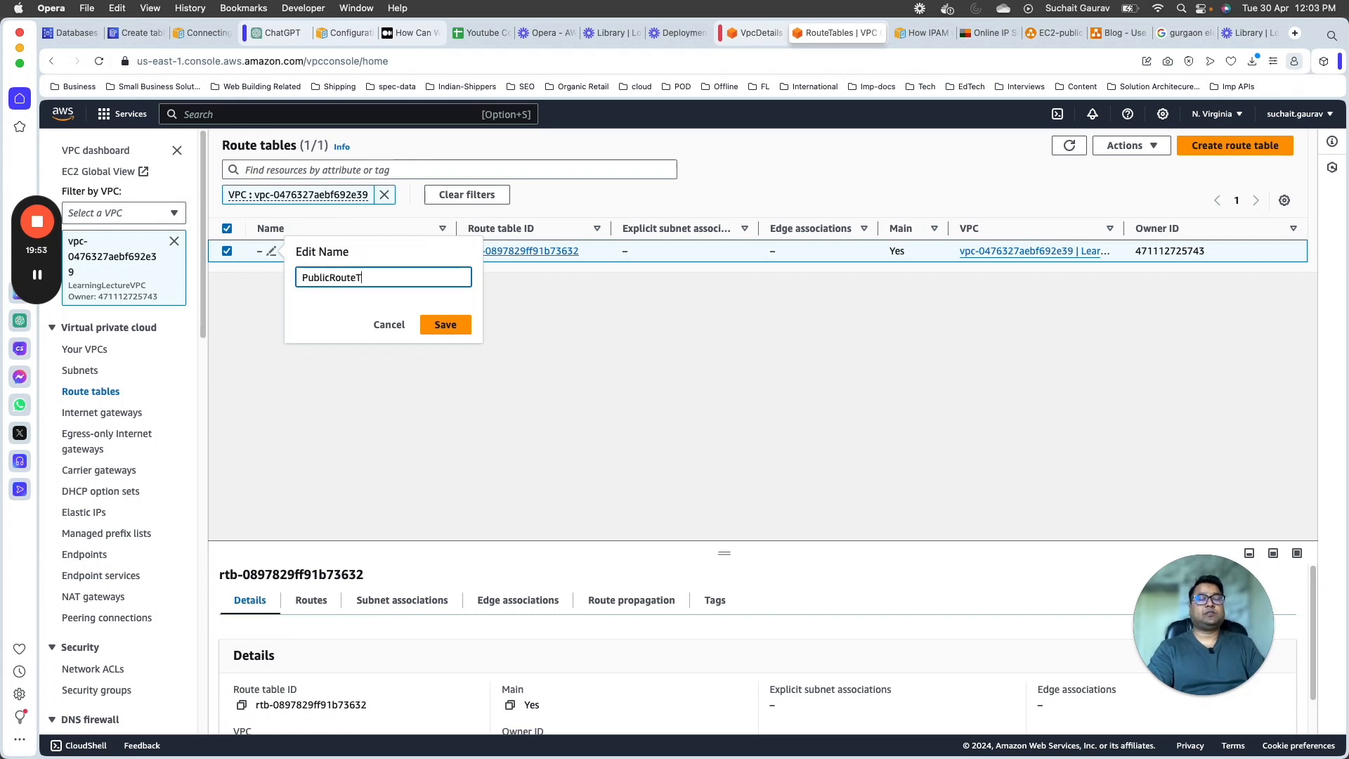
text(able)
click(469, 327)
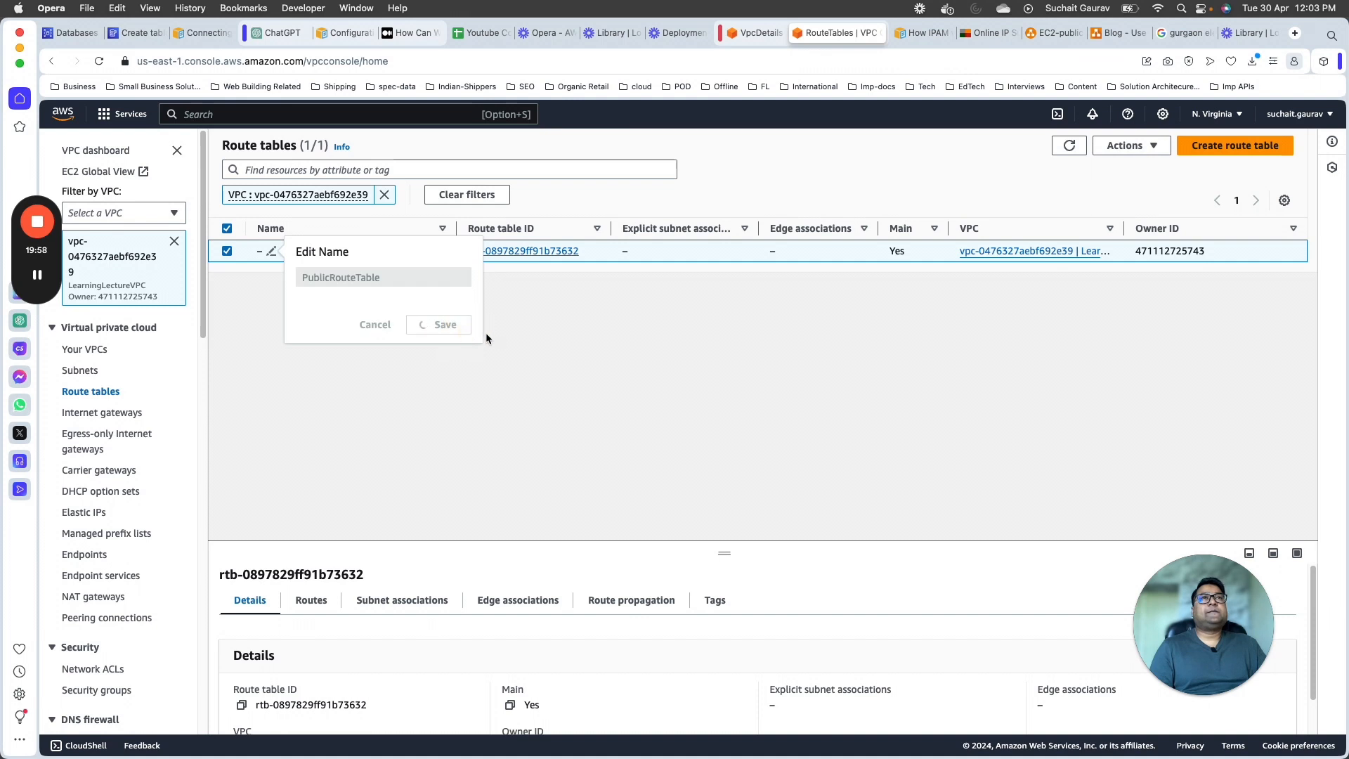
Step: Open PublicRouteTable's routes for editing and add a route to 0.0.0.0/0 with Internet Gateway as the target type
click(518, 251)
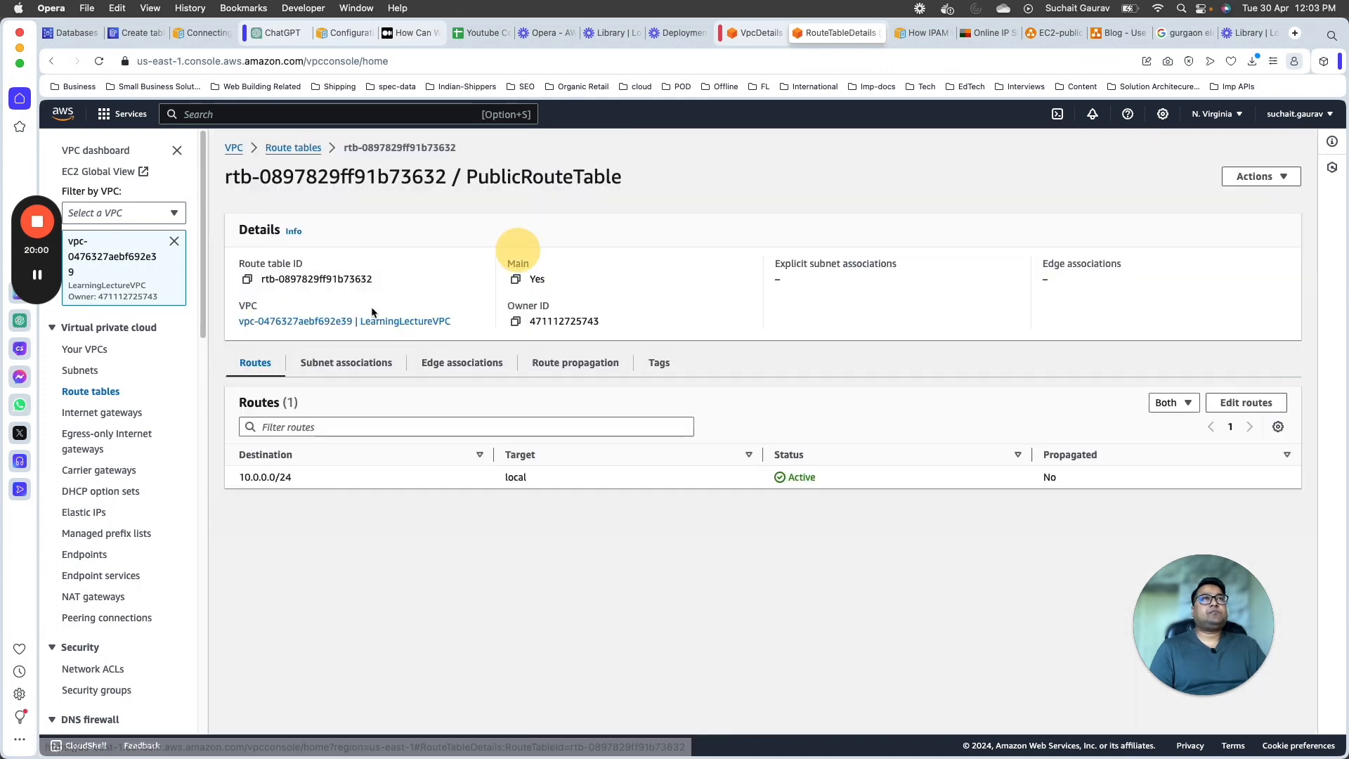
click(1212, 406)
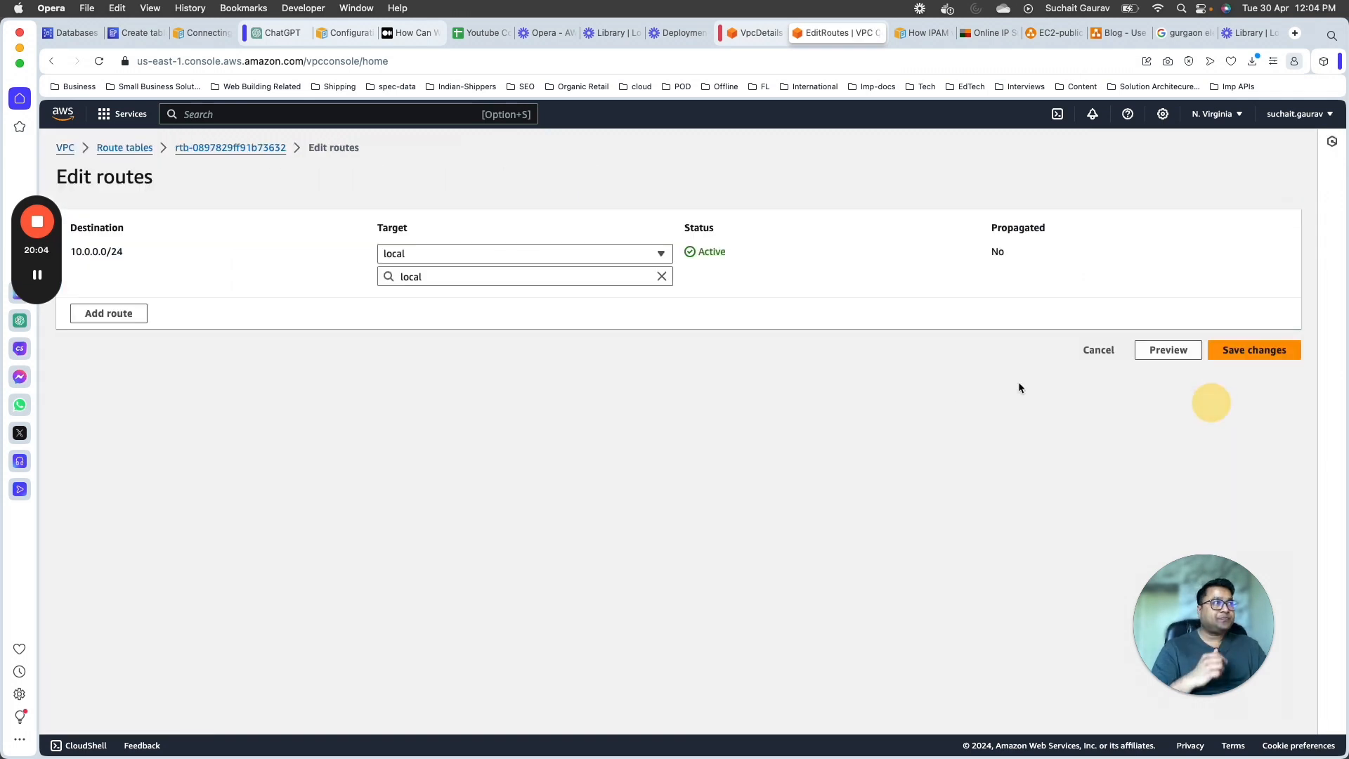
click(102, 314)
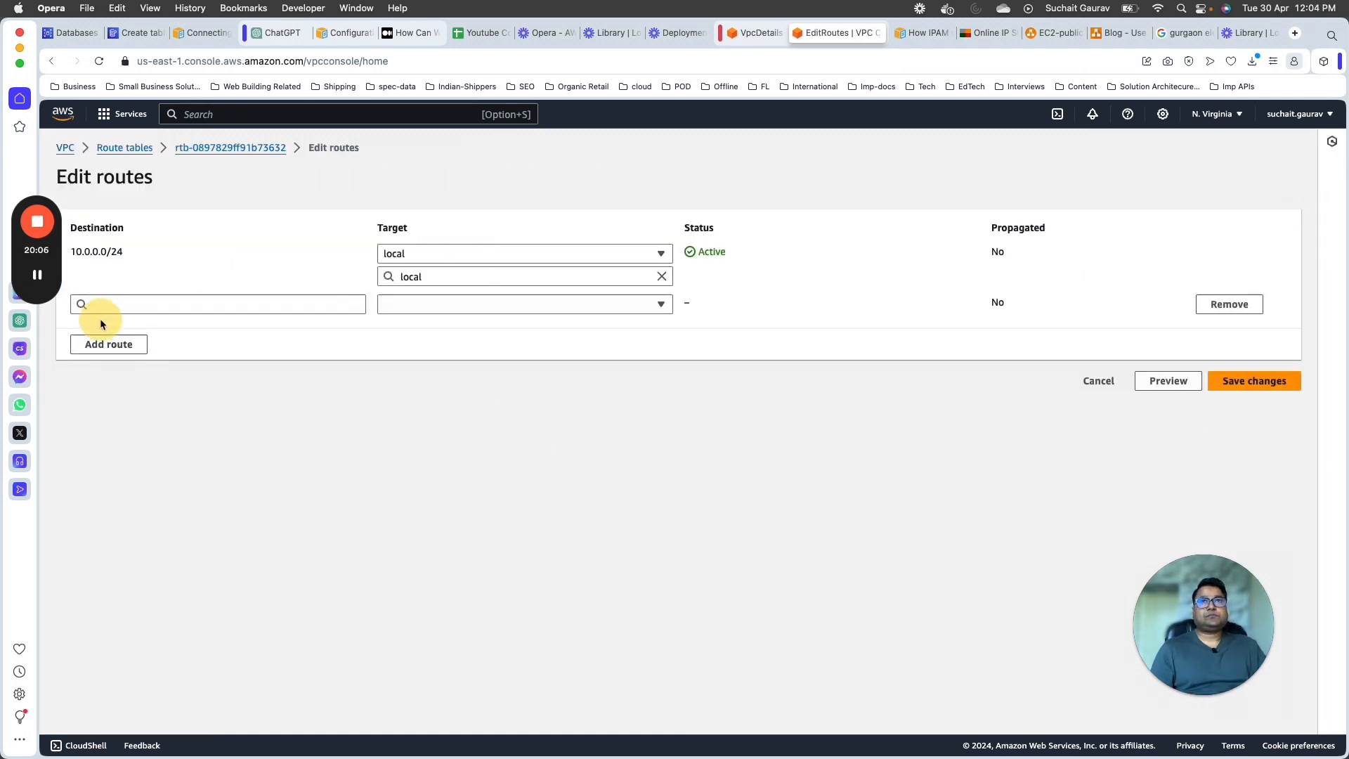
click(231, 303)
click(133, 331)
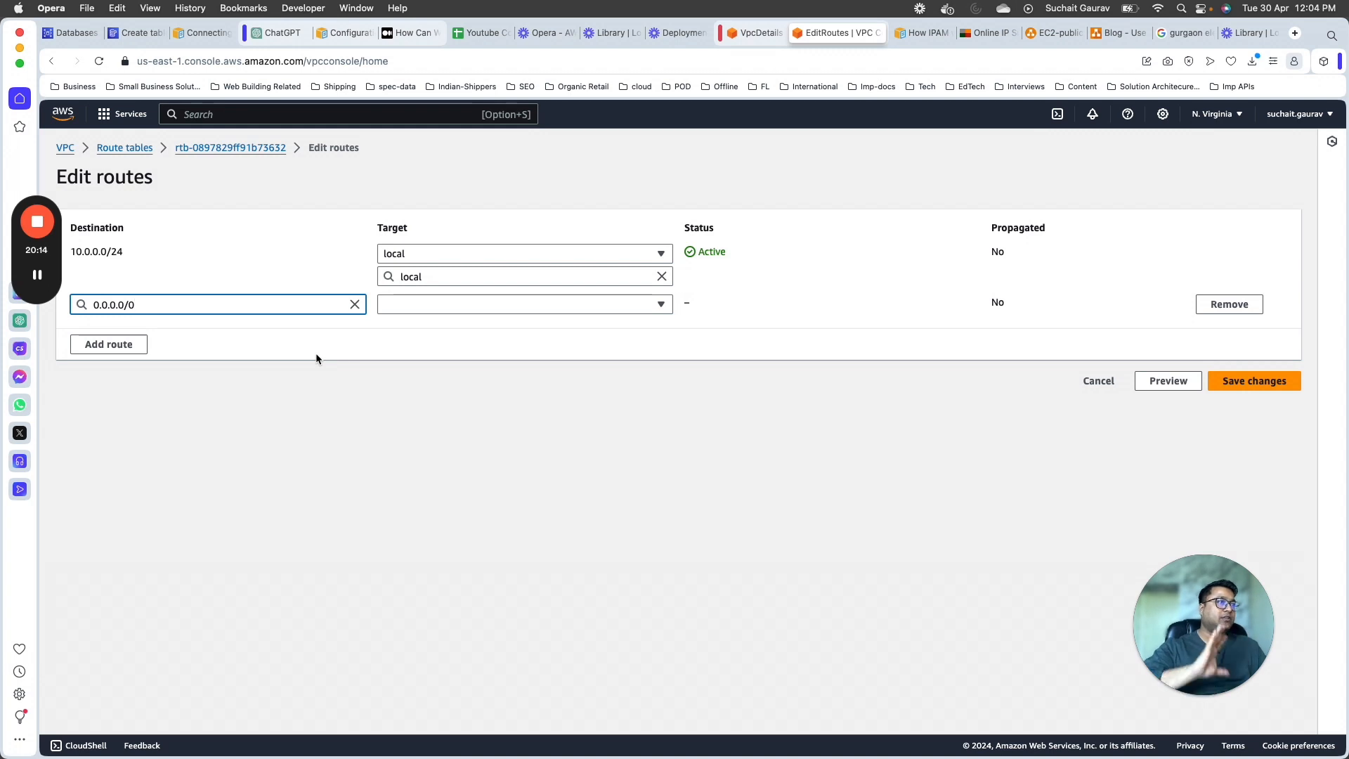
click(510, 306)
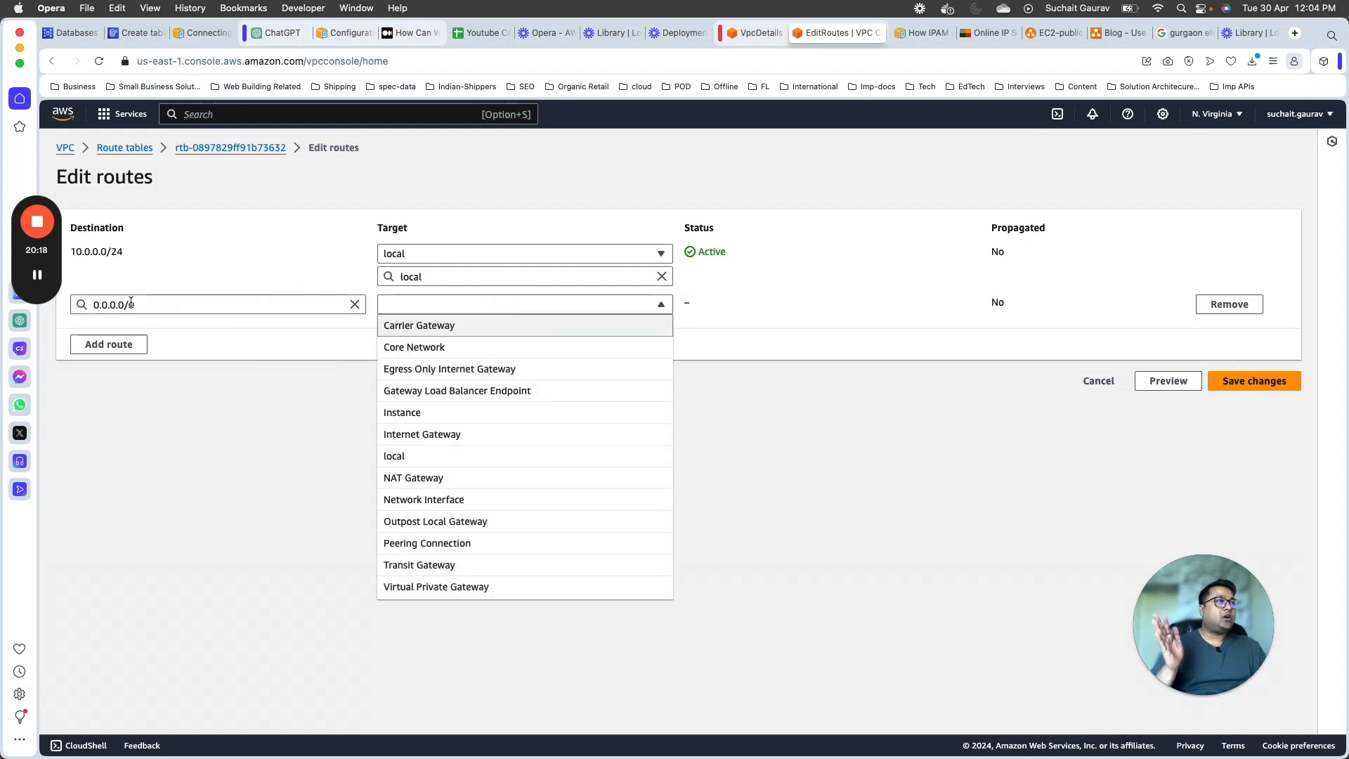
click(414, 434)
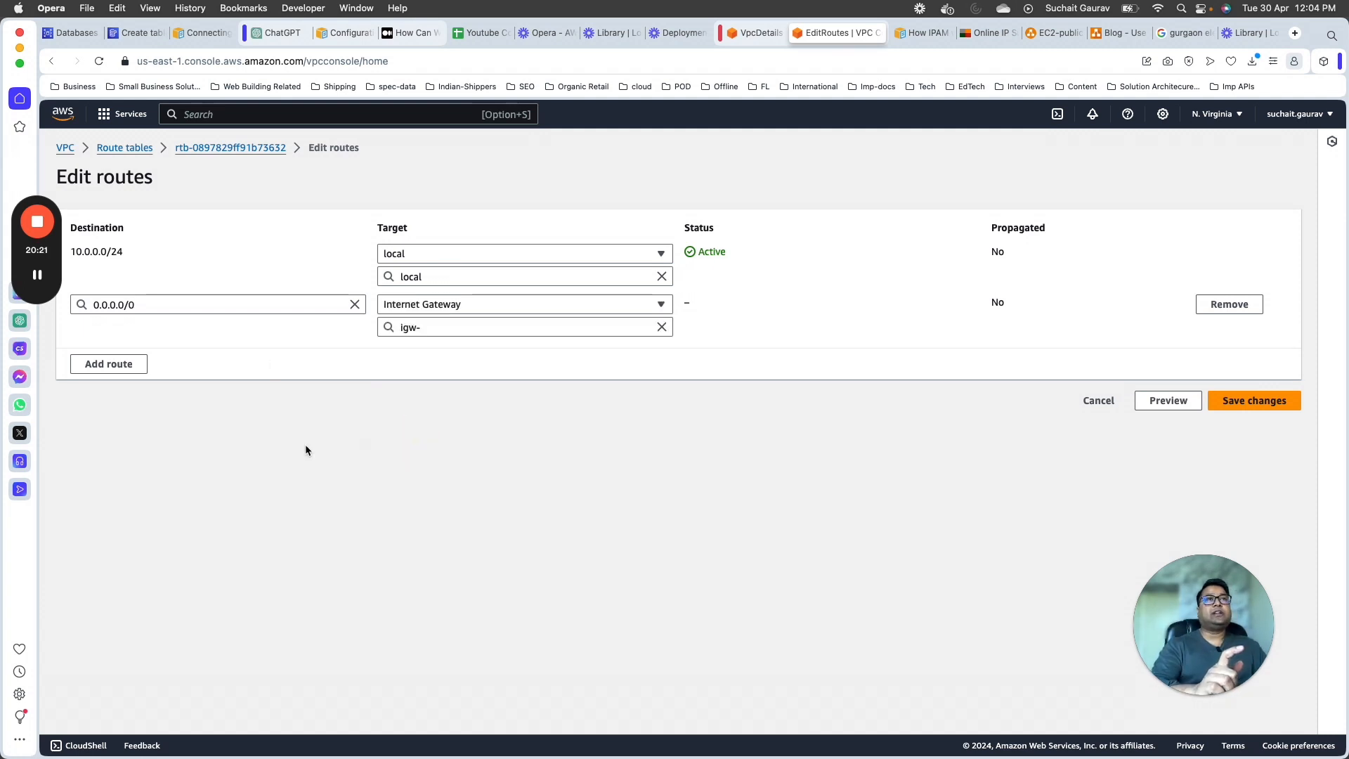
Step: Switch to the diagrams.net diagram and examine the path from the users to the internet gateway
click(1044, 34)
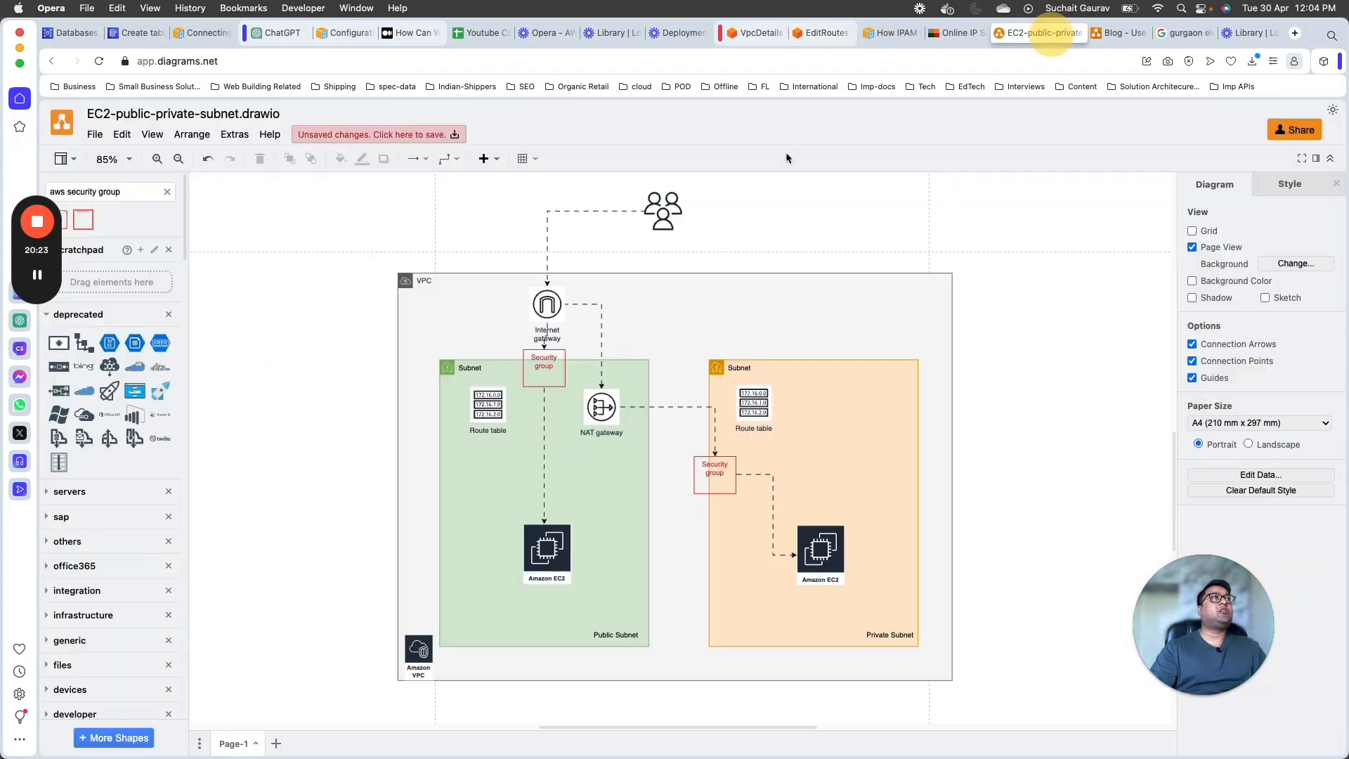
click(661, 214)
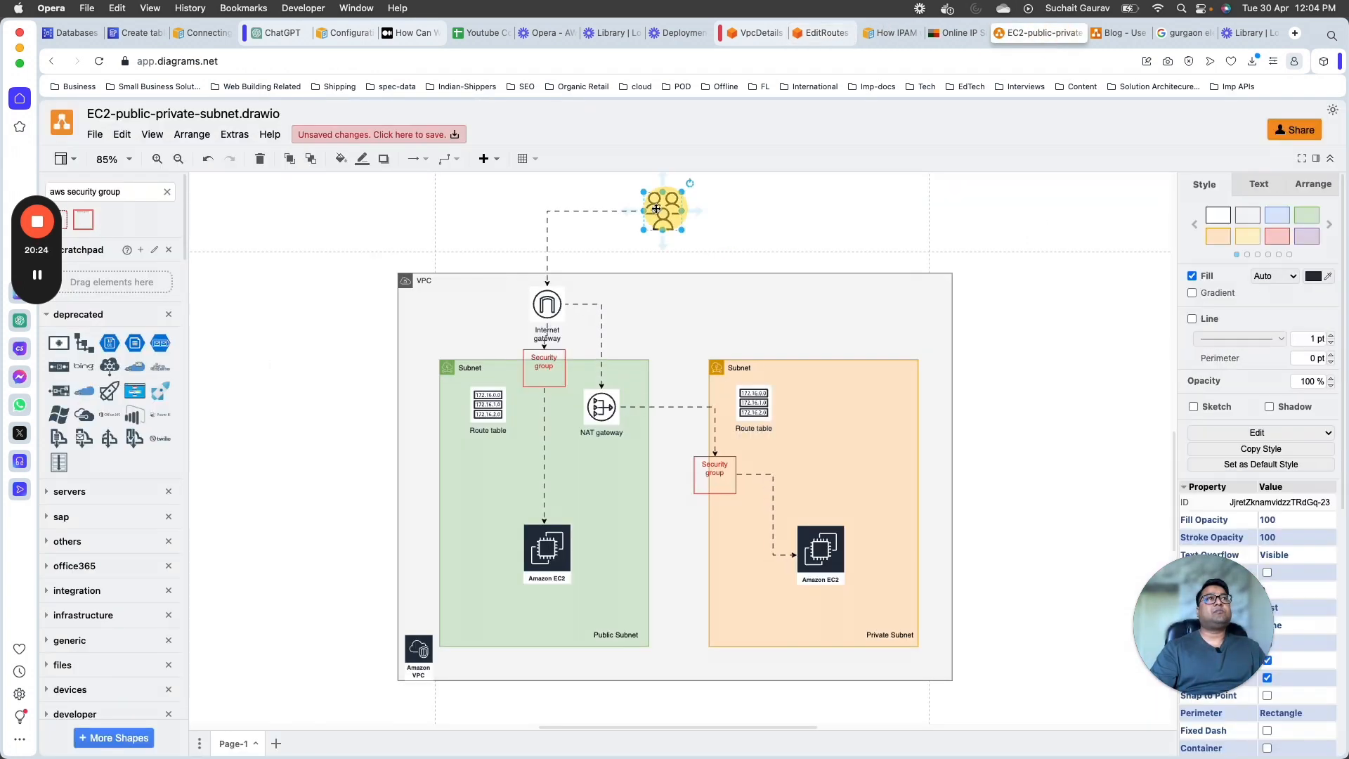
click(555, 308)
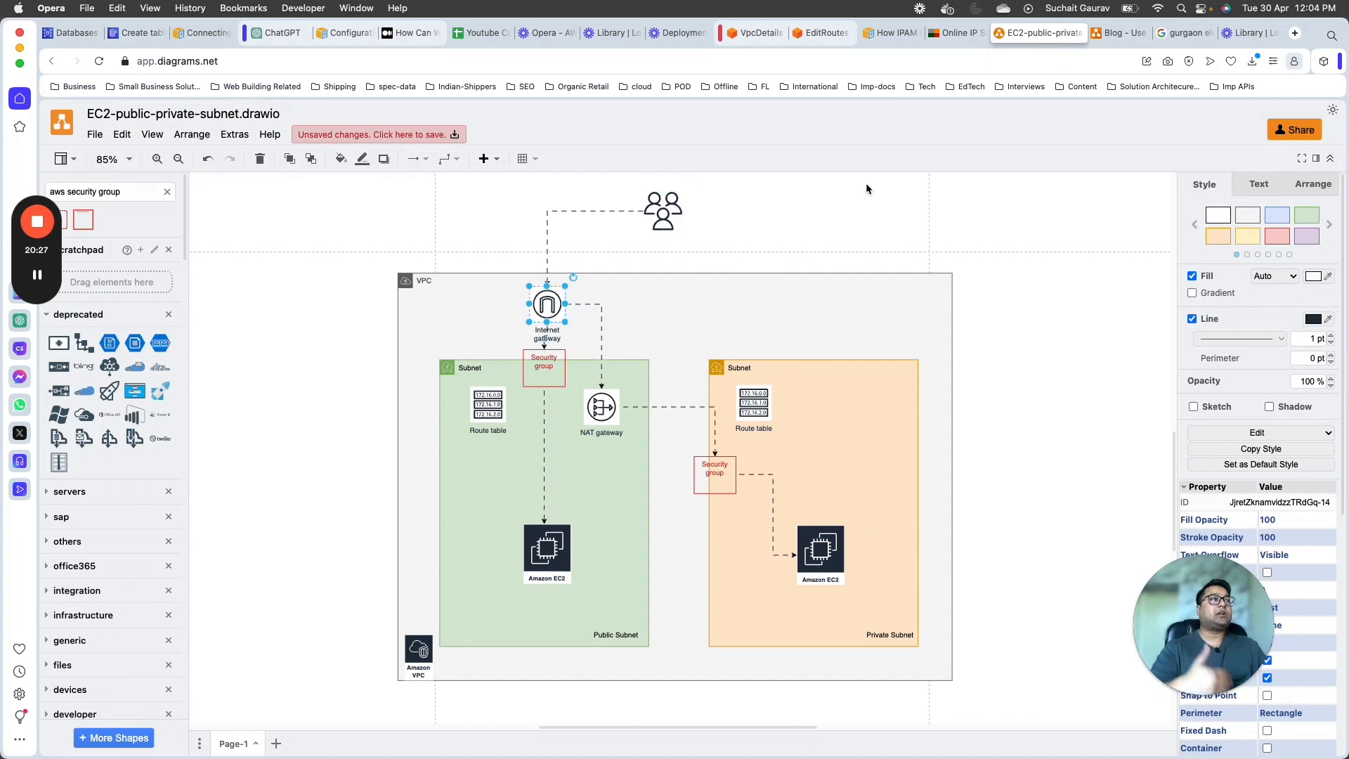
Step: Return to the AWS console, choose igw-061c287392d0f3897 as the 0.0.0.0/0 route's target, and save the routes
click(834, 36)
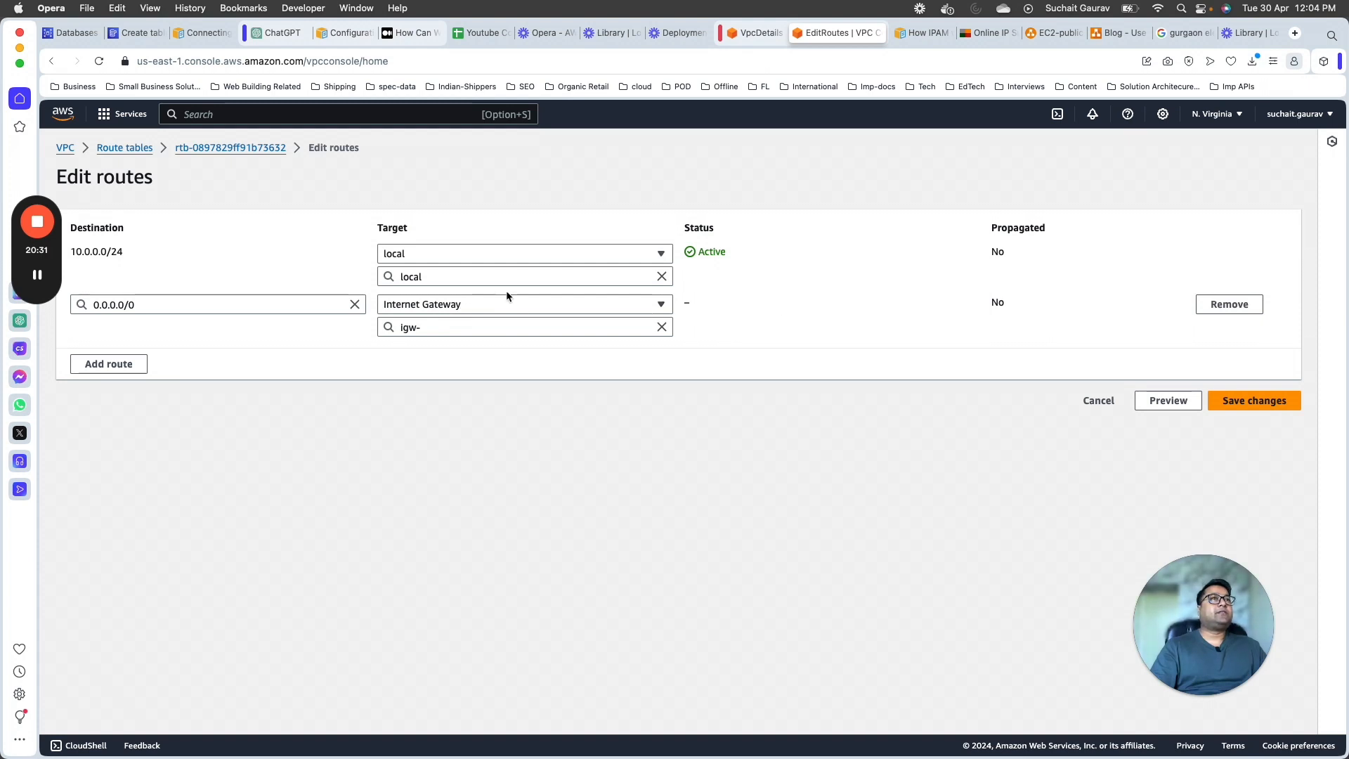
click(482, 329)
click(500, 371)
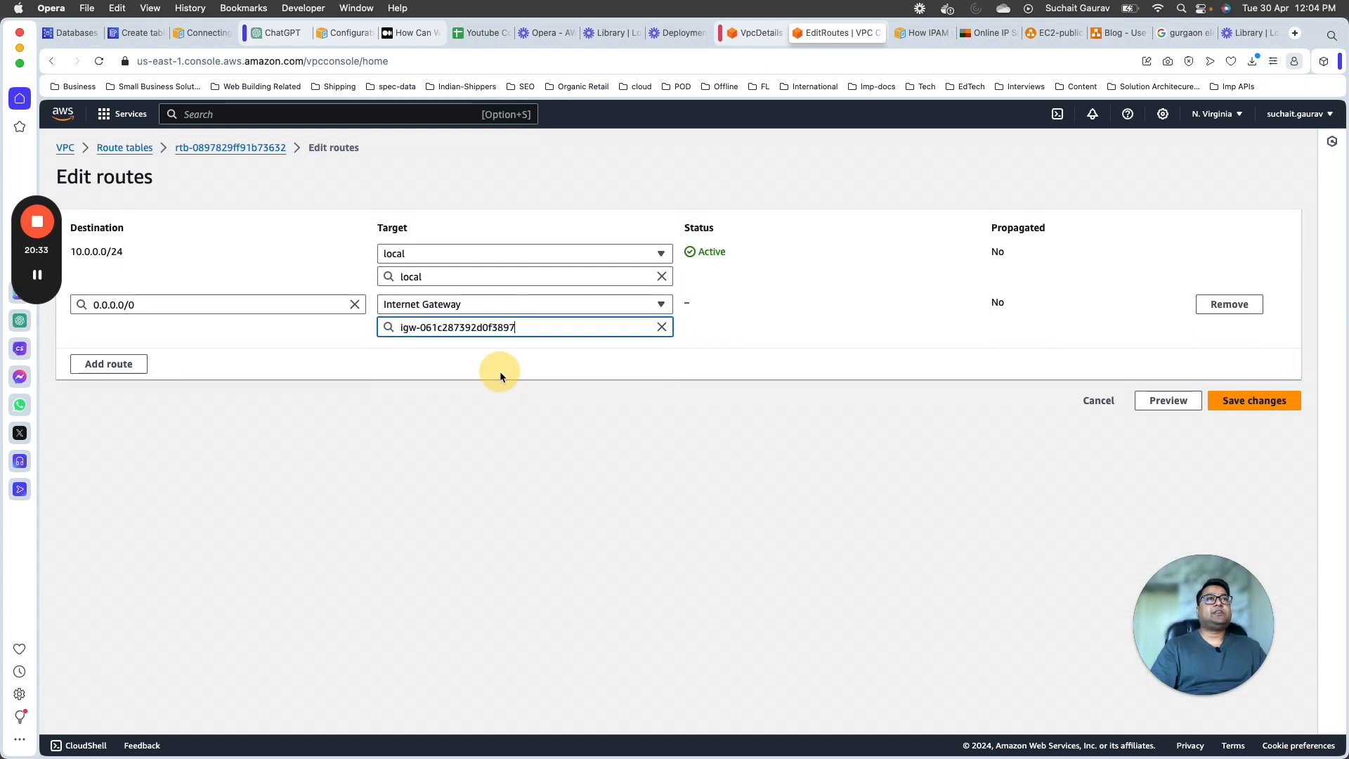
click(1252, 406)
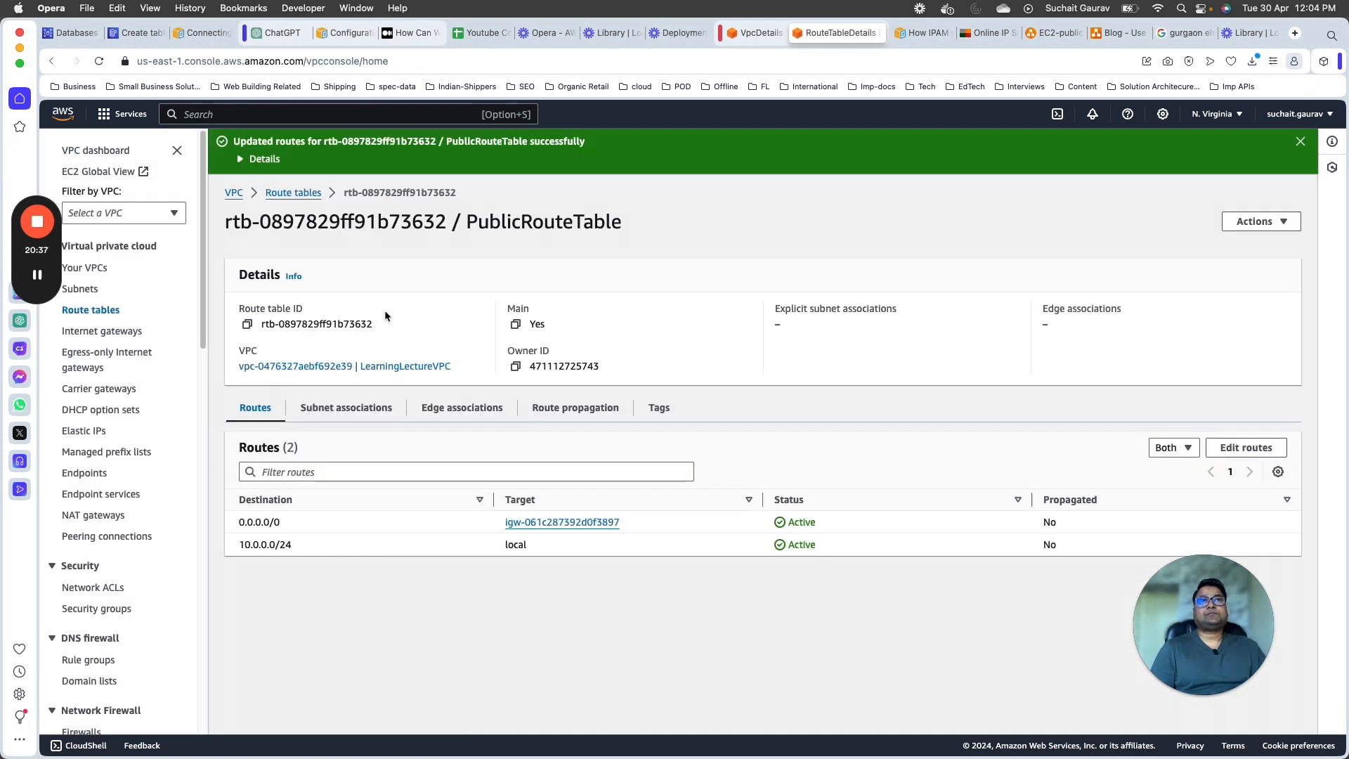
drag(240, 522, 1077, 520)
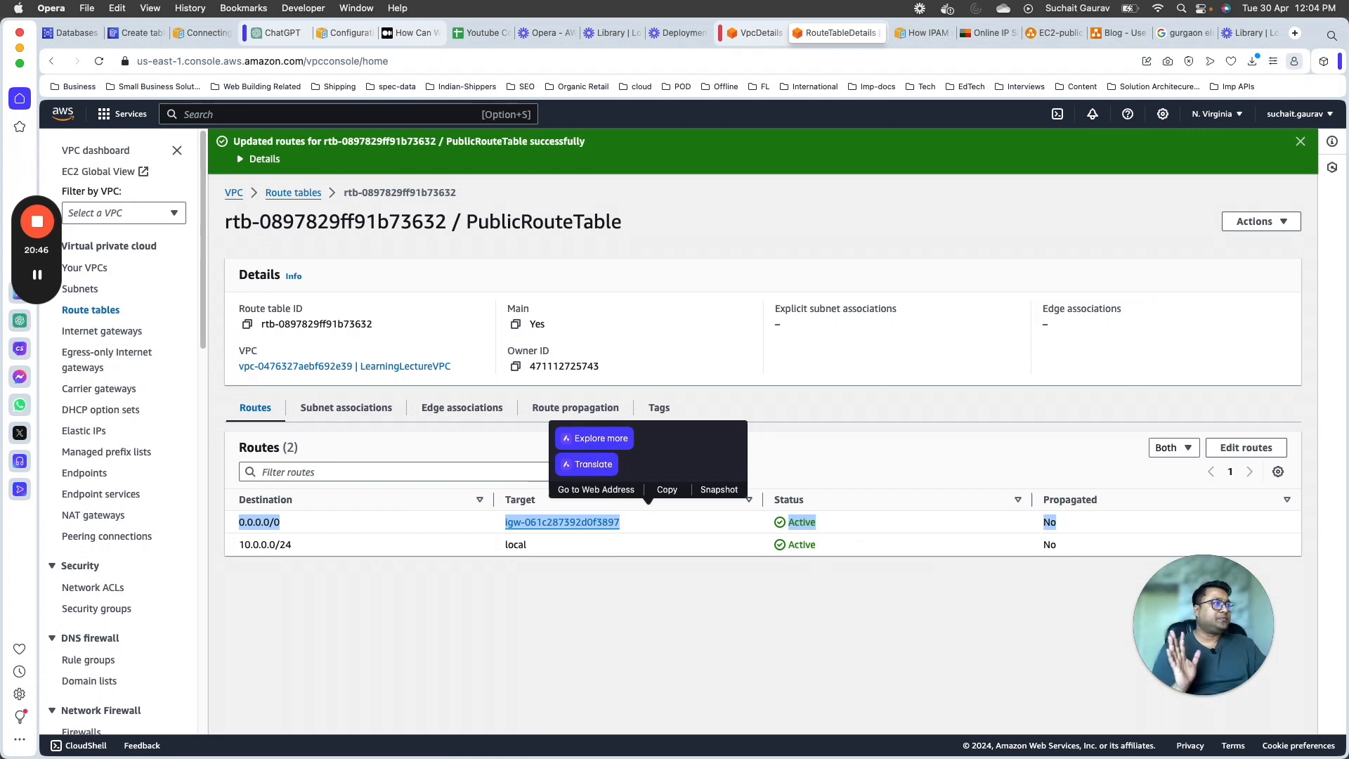
key(super+Tab)
drag(836, 92, 299, 73)
drag(758, 634, 1095, 621)
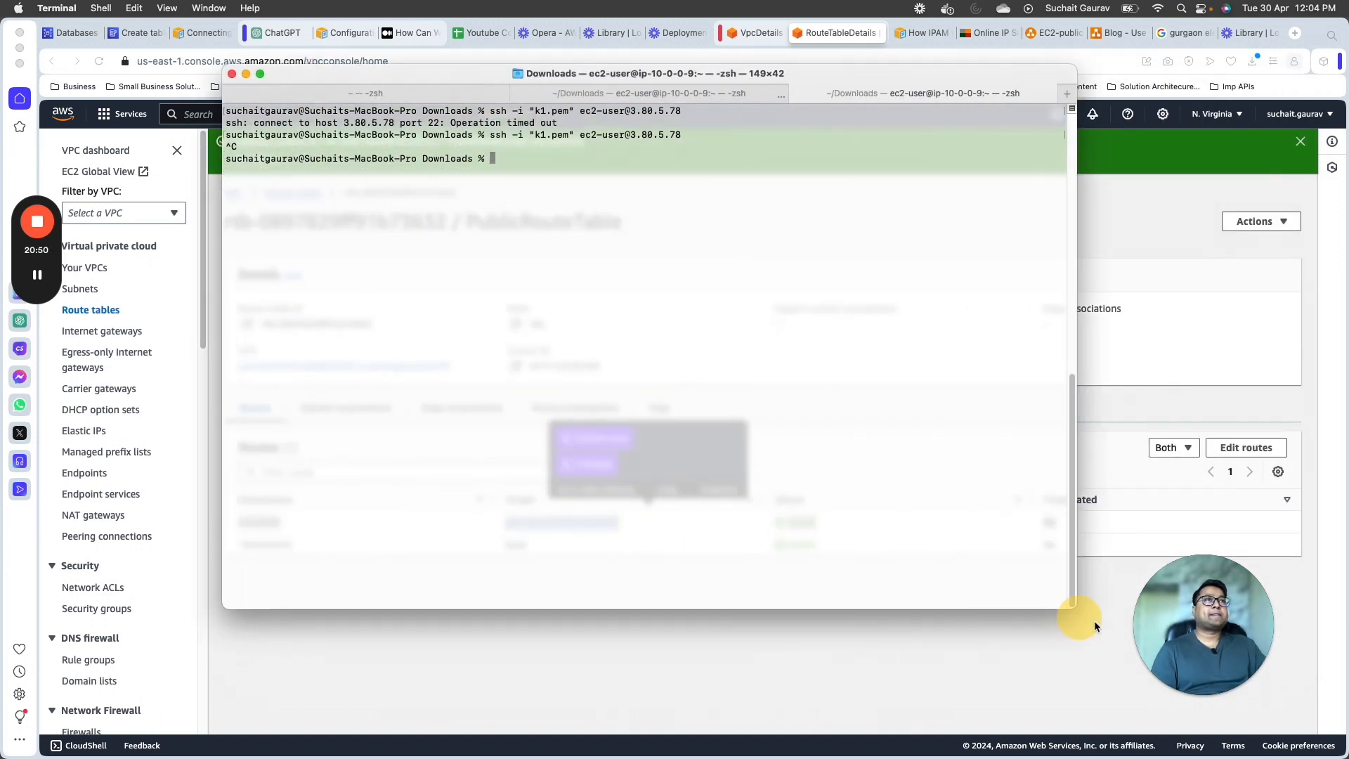
key(Up)
key(Return)
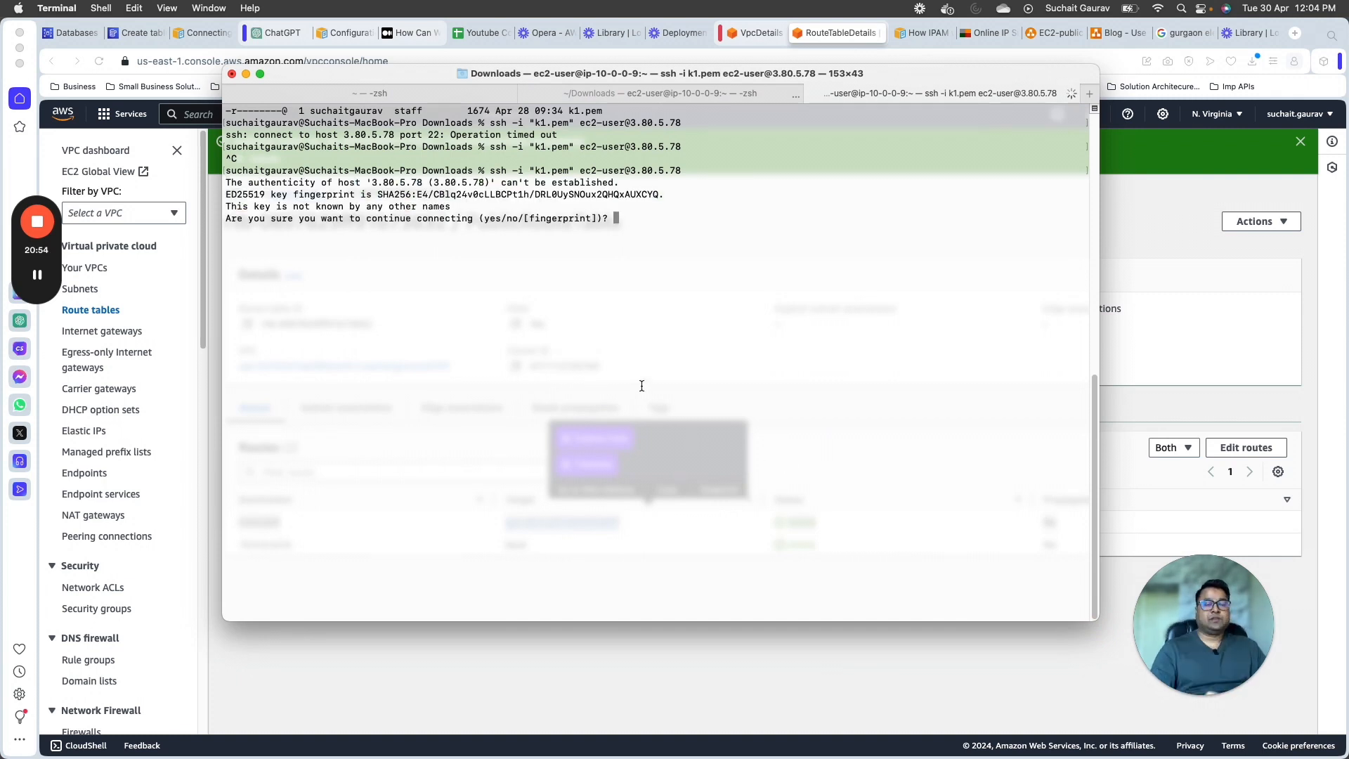
text(yes)
key(Return)
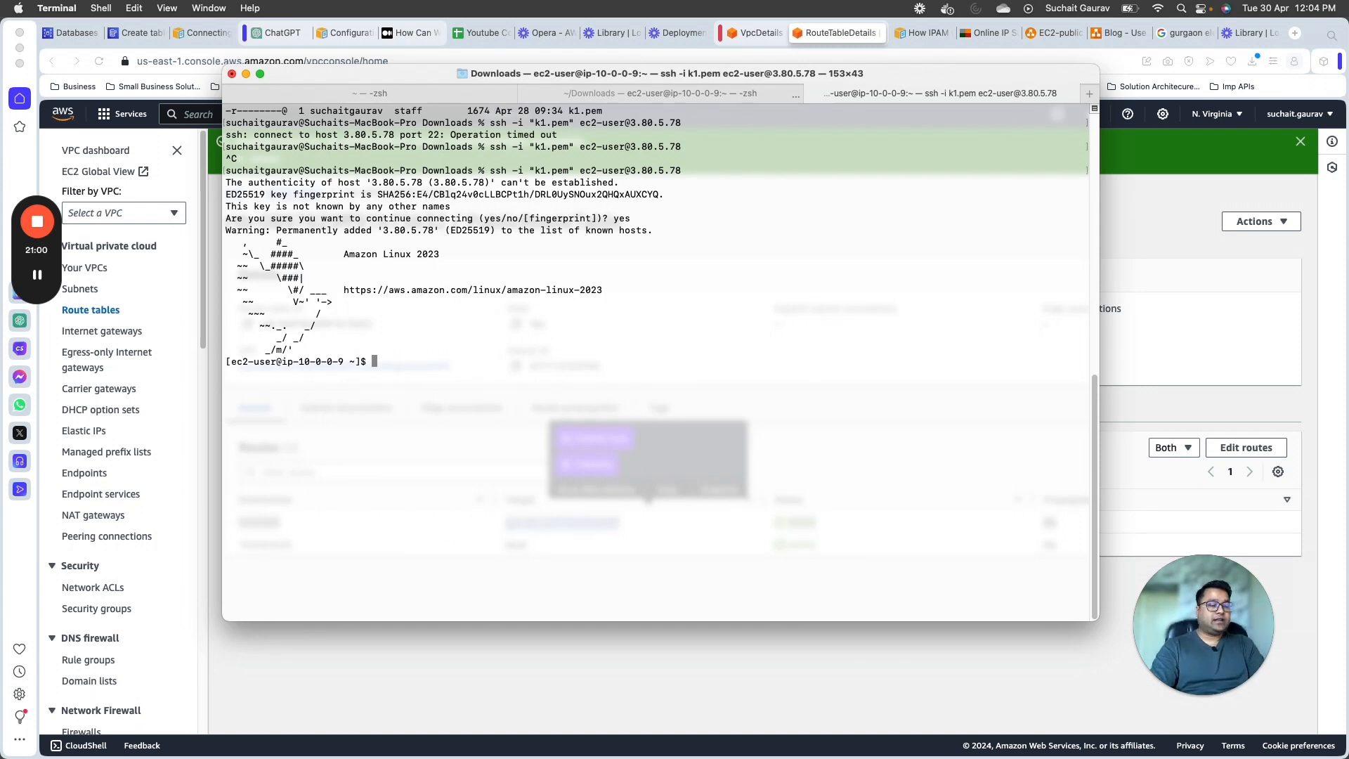
Step: Run pwd on the connected EC2 instance and examine the SSH session's output
text(pwd)
key(Return)
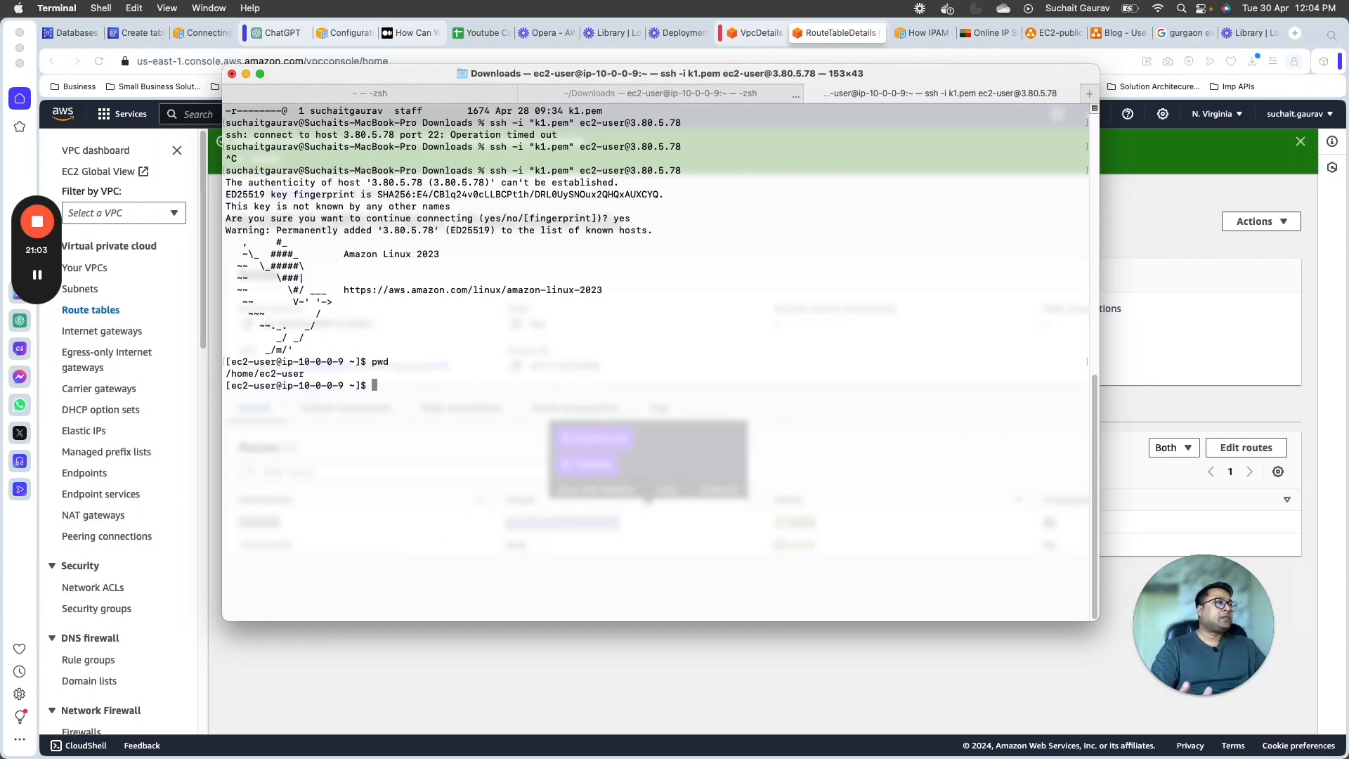
drag(319, 163, 398, 356)
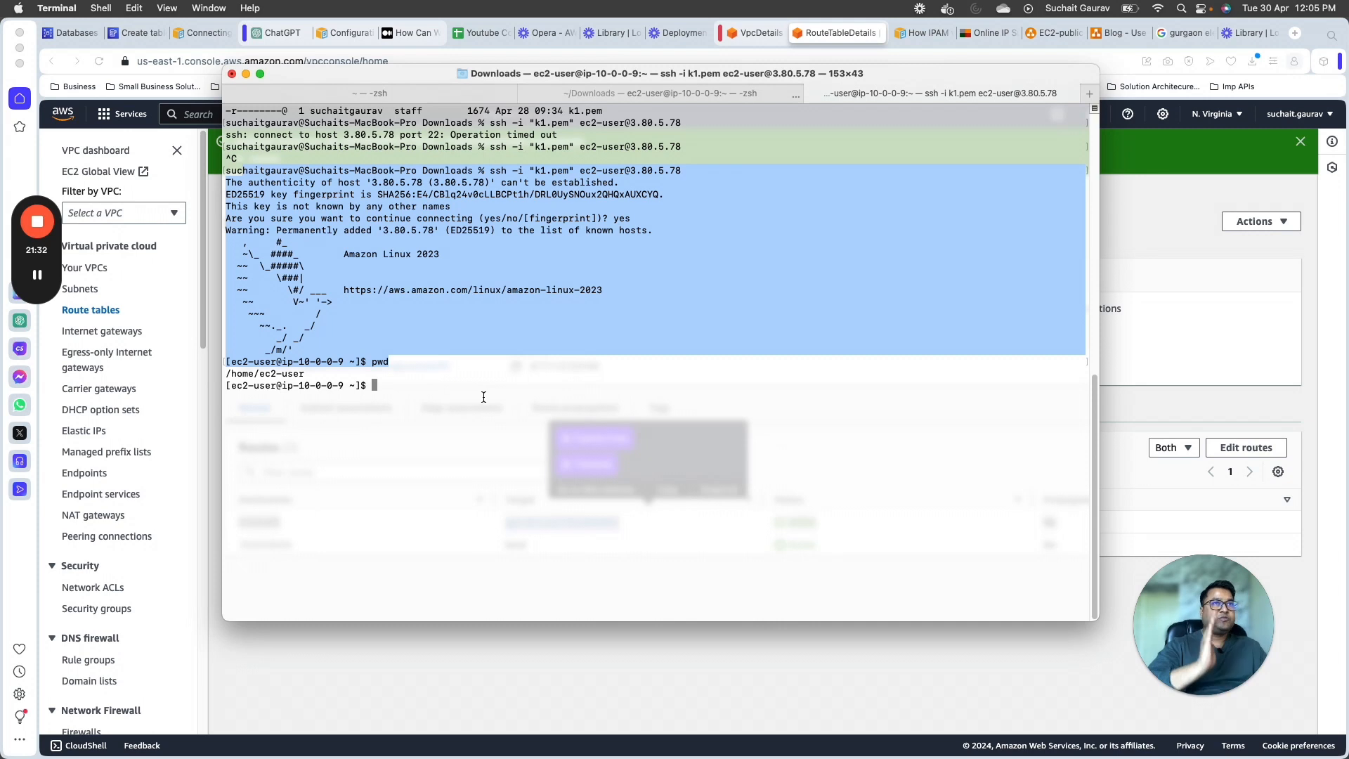
Step: Switch to the diagrams.net diagram and review the public EC2 instance, its security group, the route table and the internet gateway
click(1174, 307)
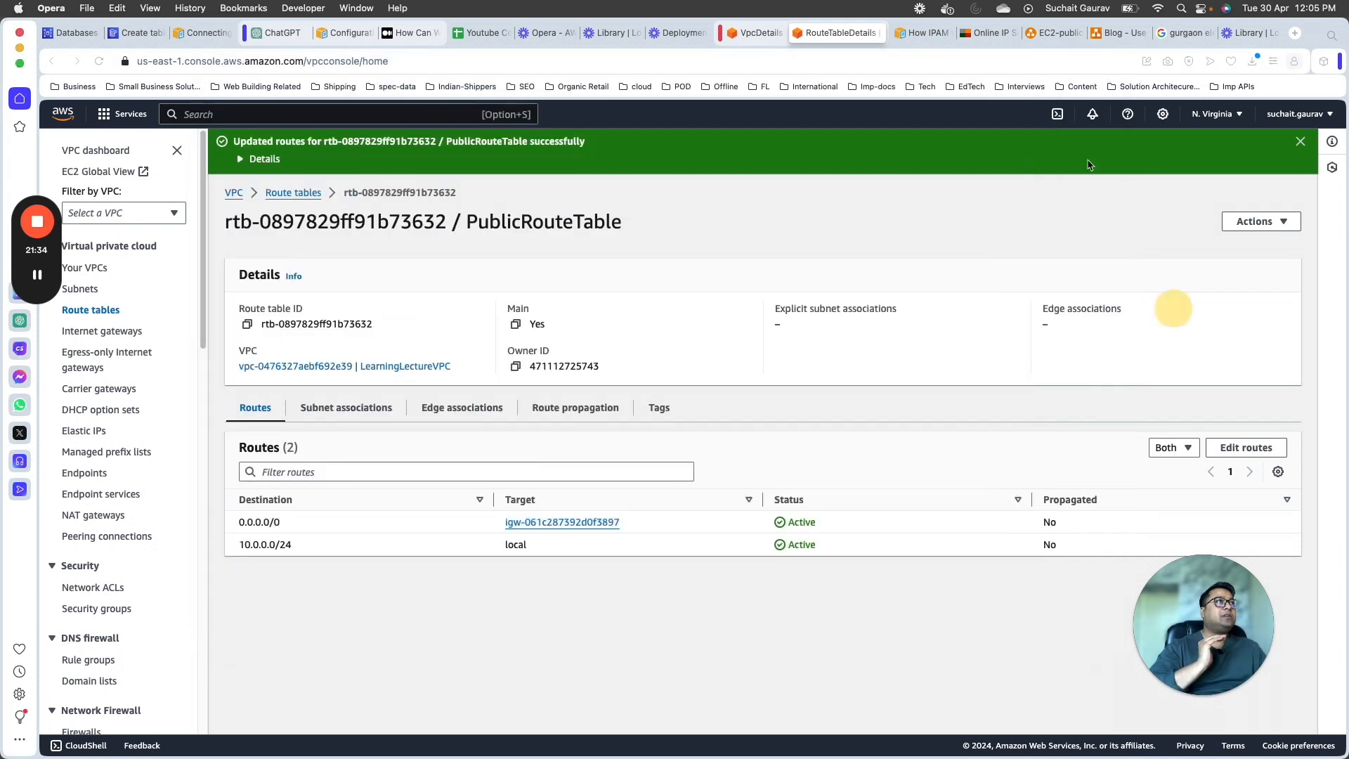
click(1064, 33)
click(568, 551)
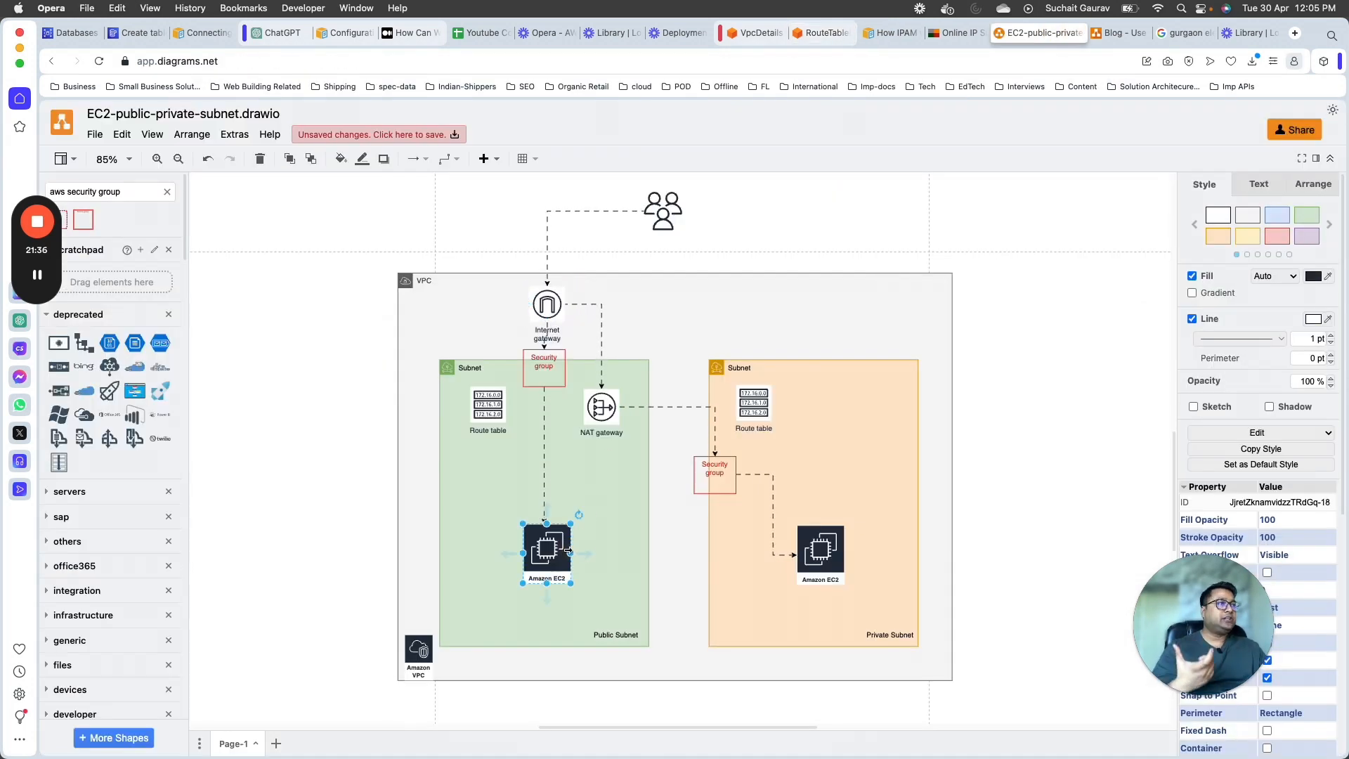
click(544, 360)
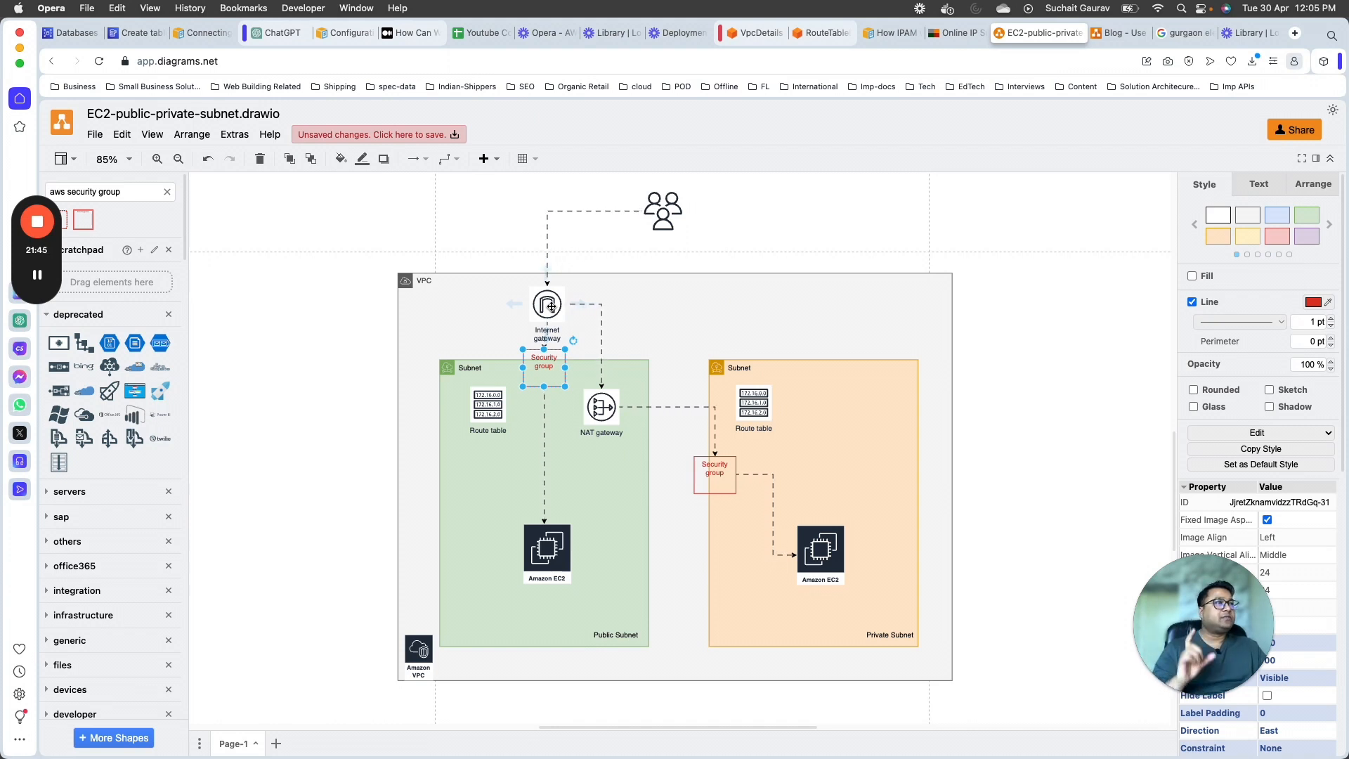
click(489, 401)
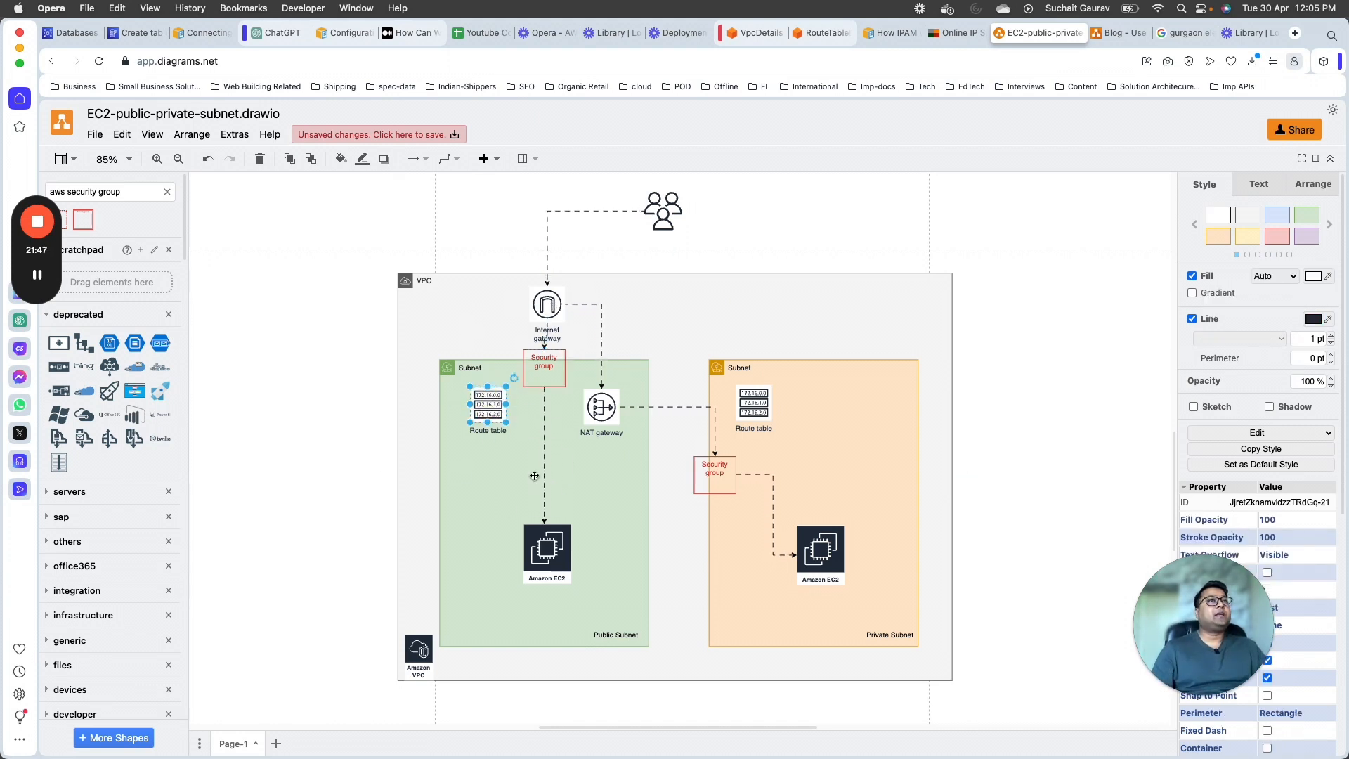
click(548, 304)
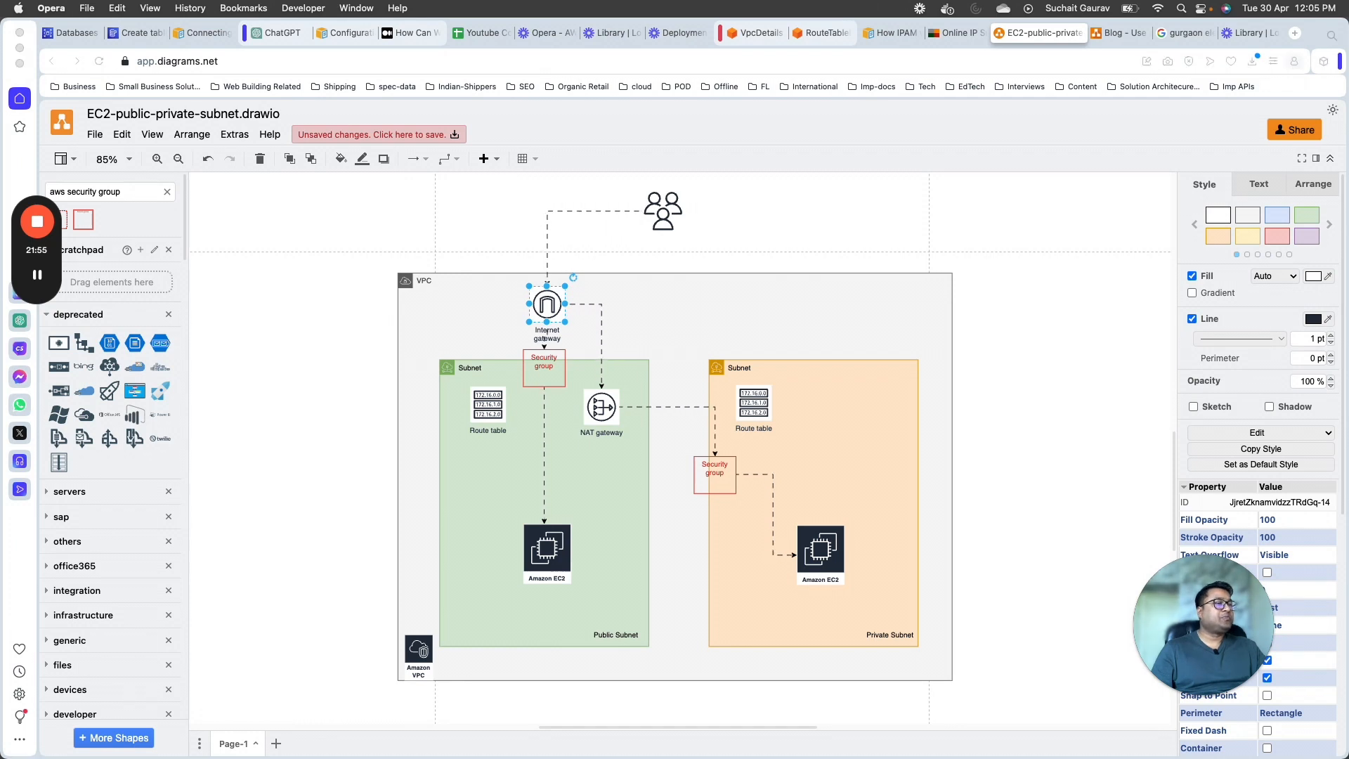
key(super+Tab)
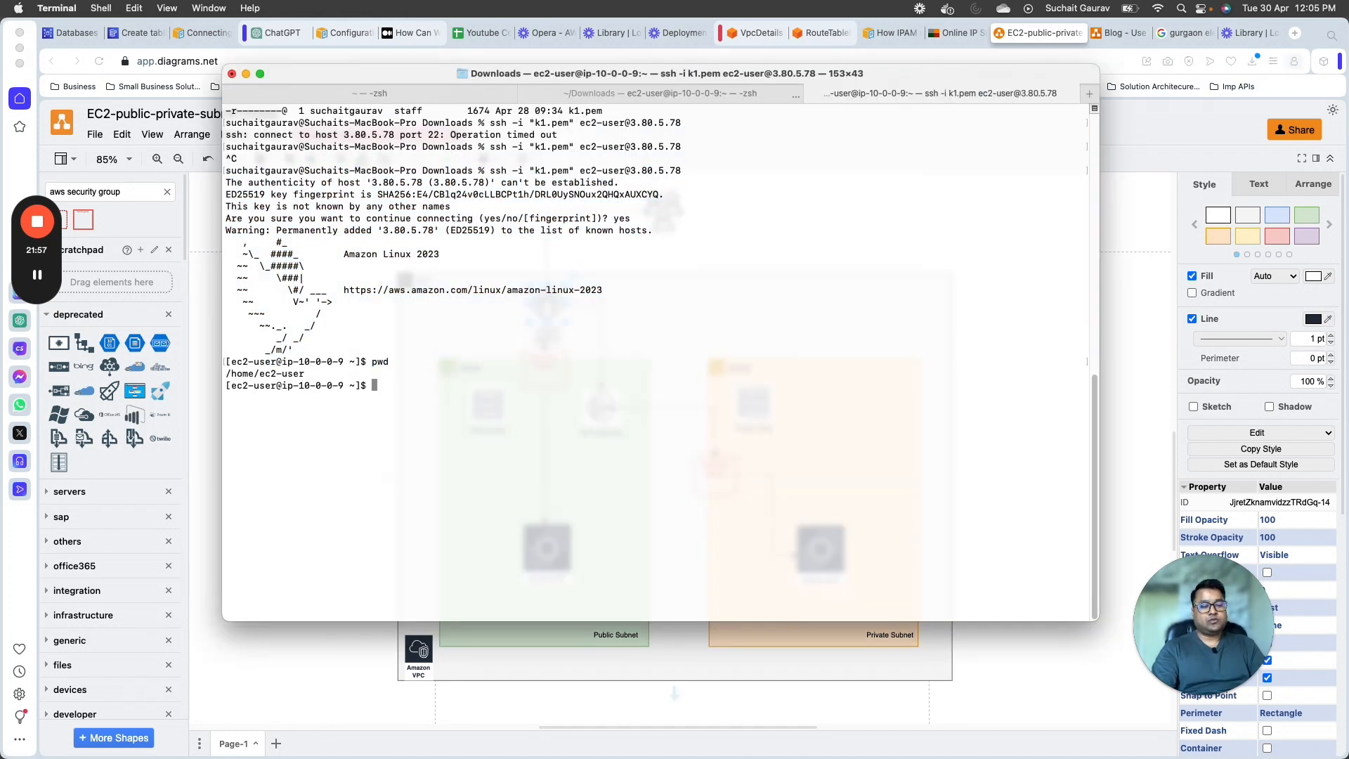
text(ping www.google)
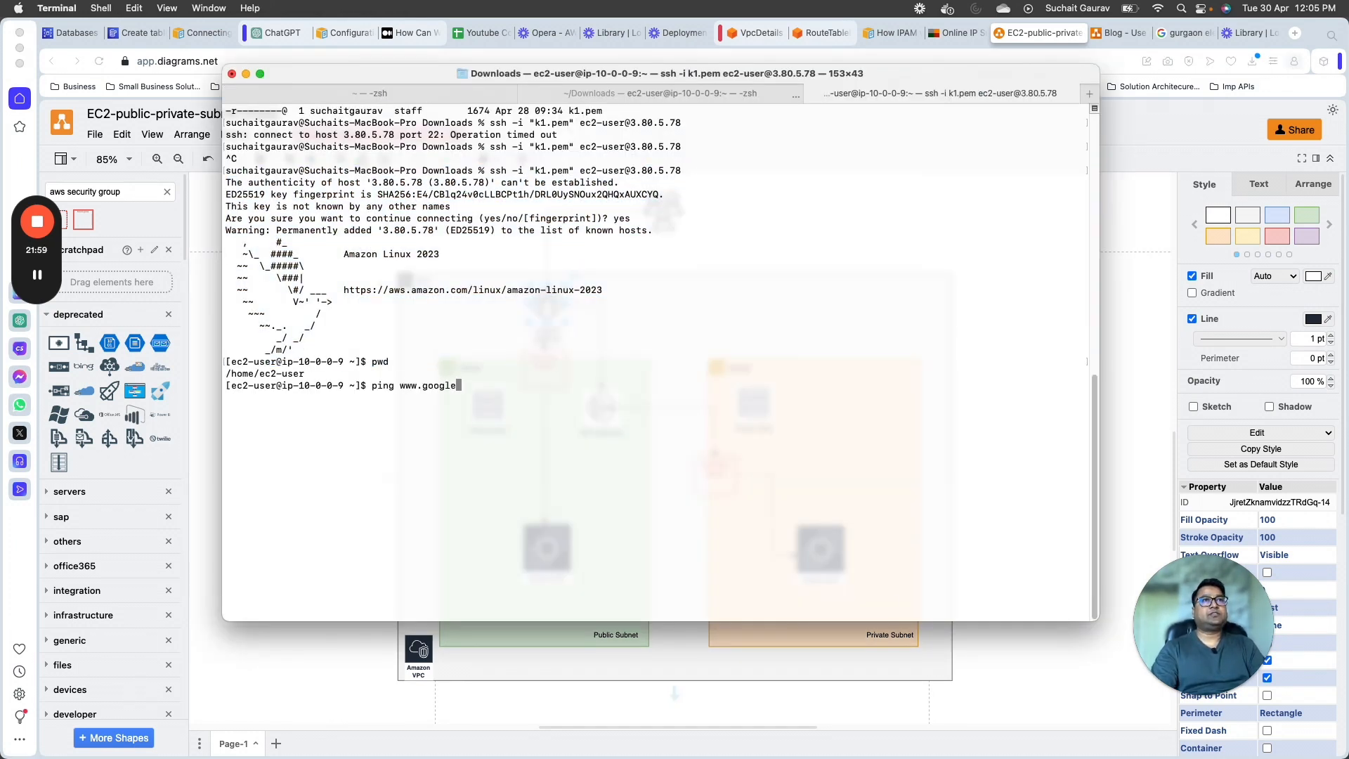
text(.com)
key(Return)
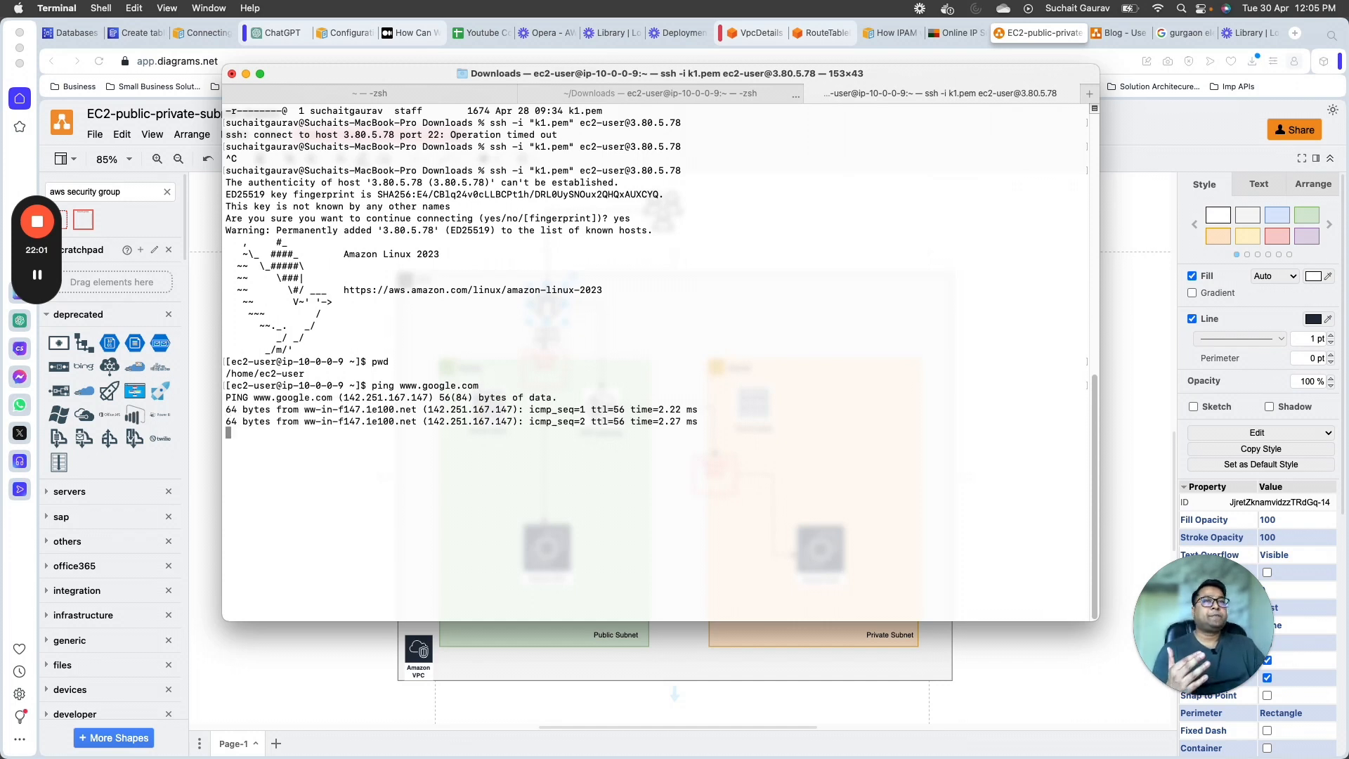
drag(304, 434, 603, 442)
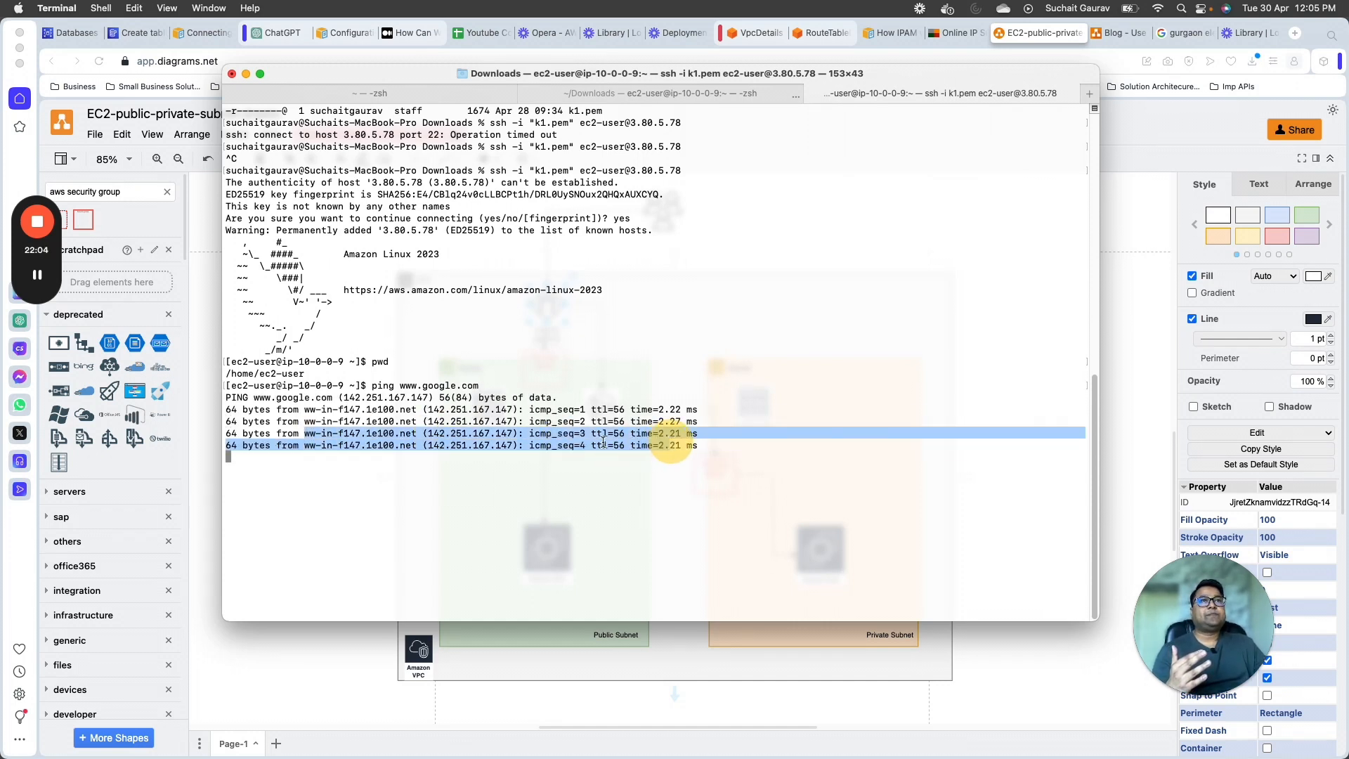
drag(394, 400, 485, 398)
click(445, 468)
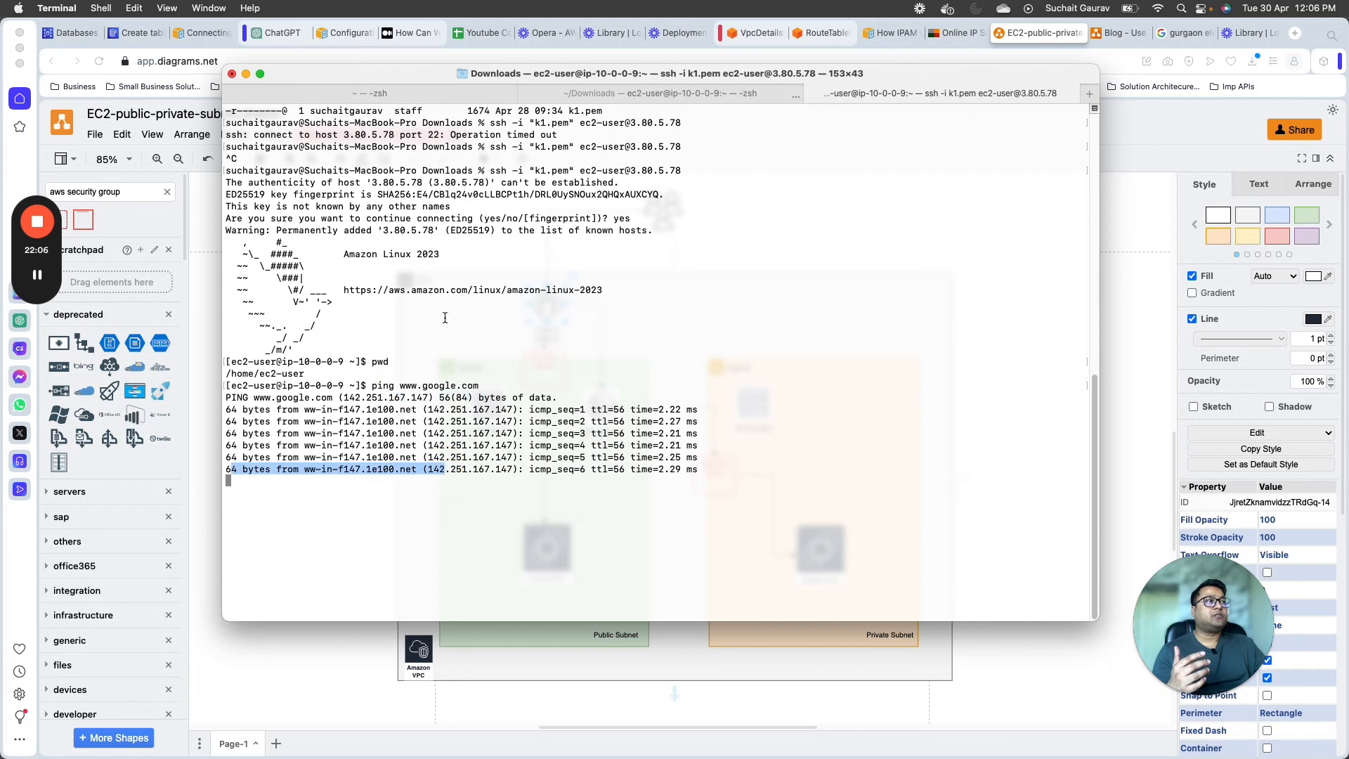
drag(545, 533, 228, 170)
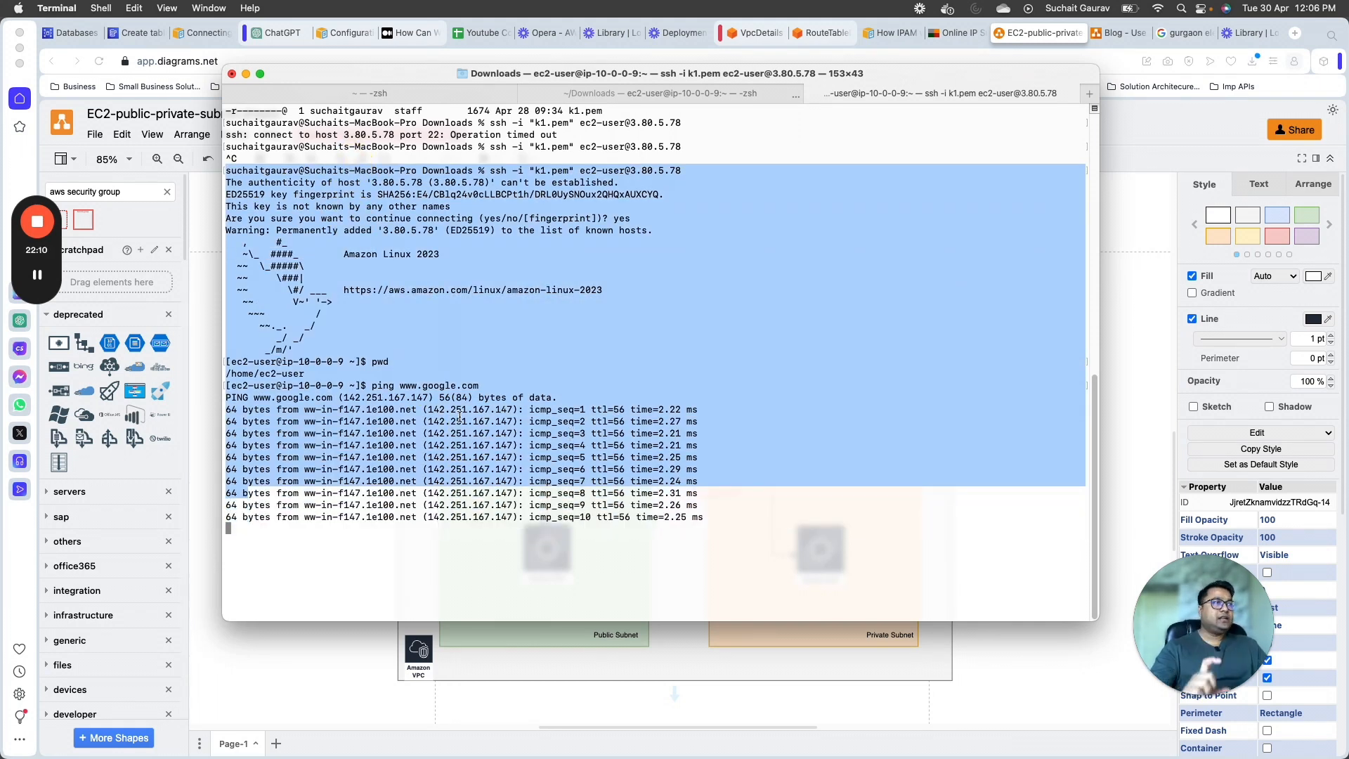
Step: Switch back to the diagrams.net architecture diagram
key(super+Tab)
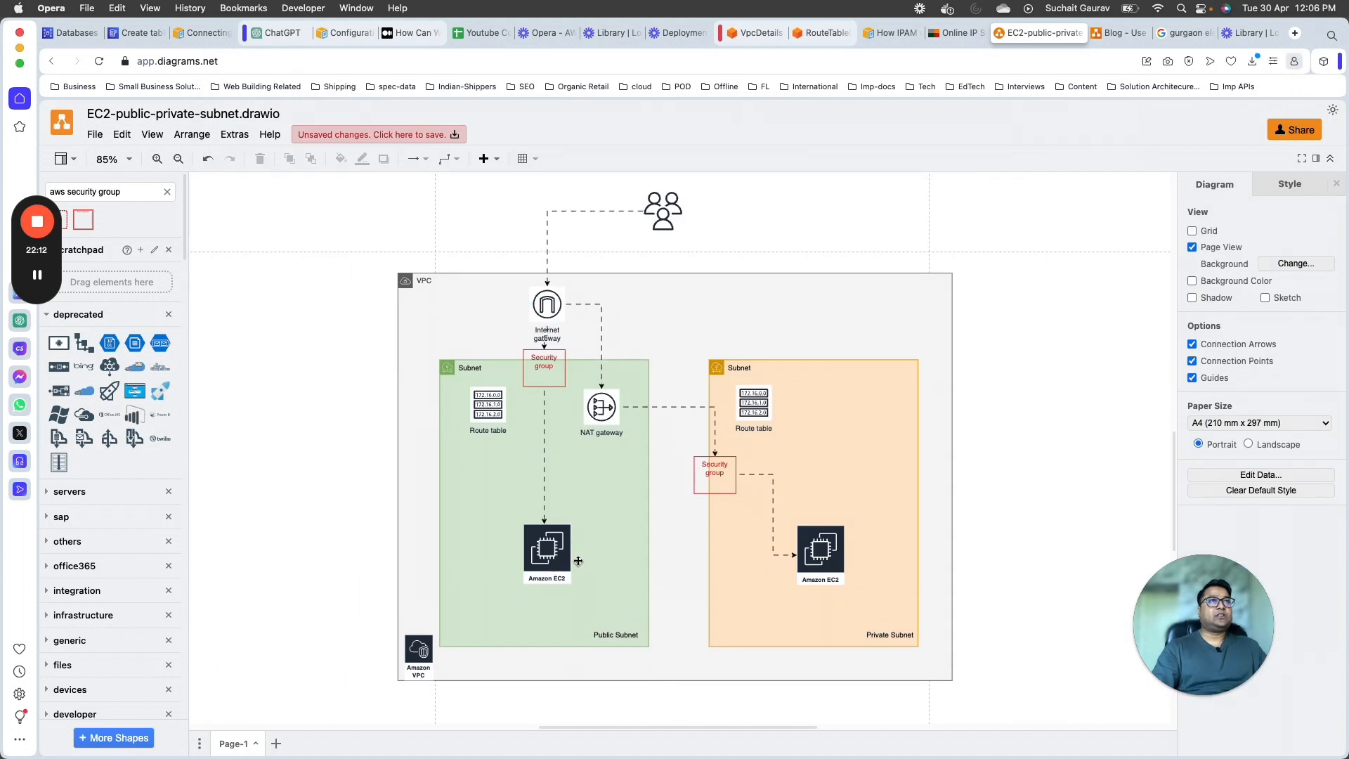